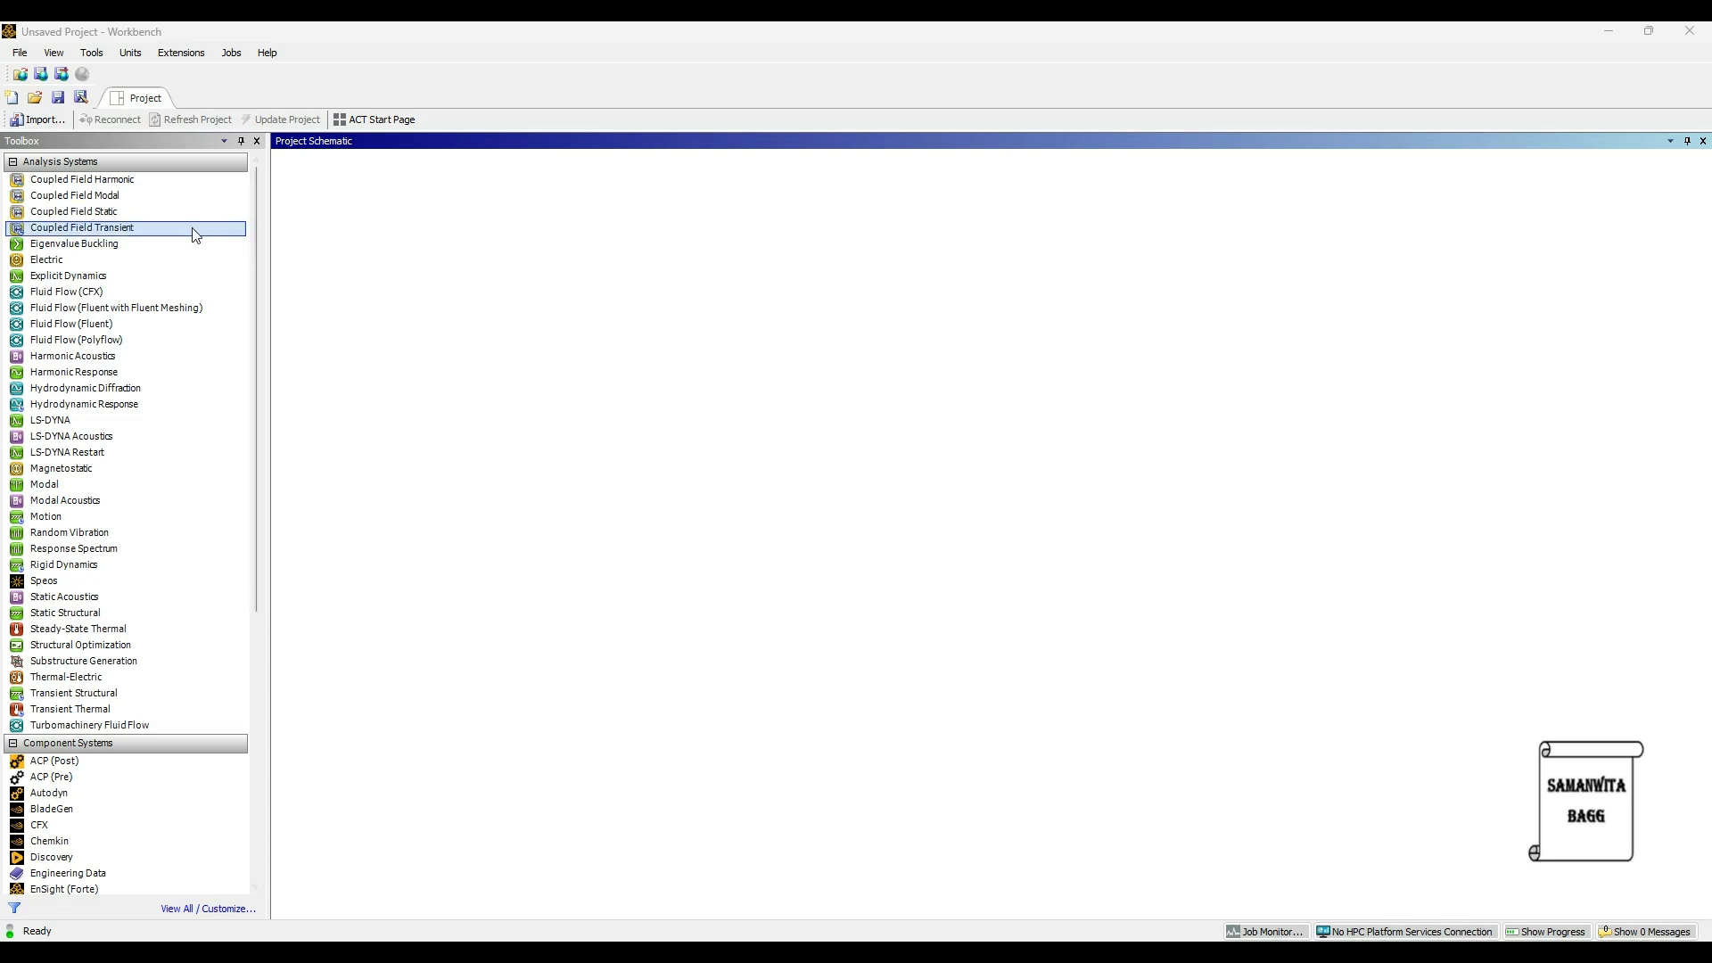
Add an Explicit Dynamics analysis system to the project schematic and open its Engineering Data.
{"action": "left_click", "coordinate": [419, 319]}
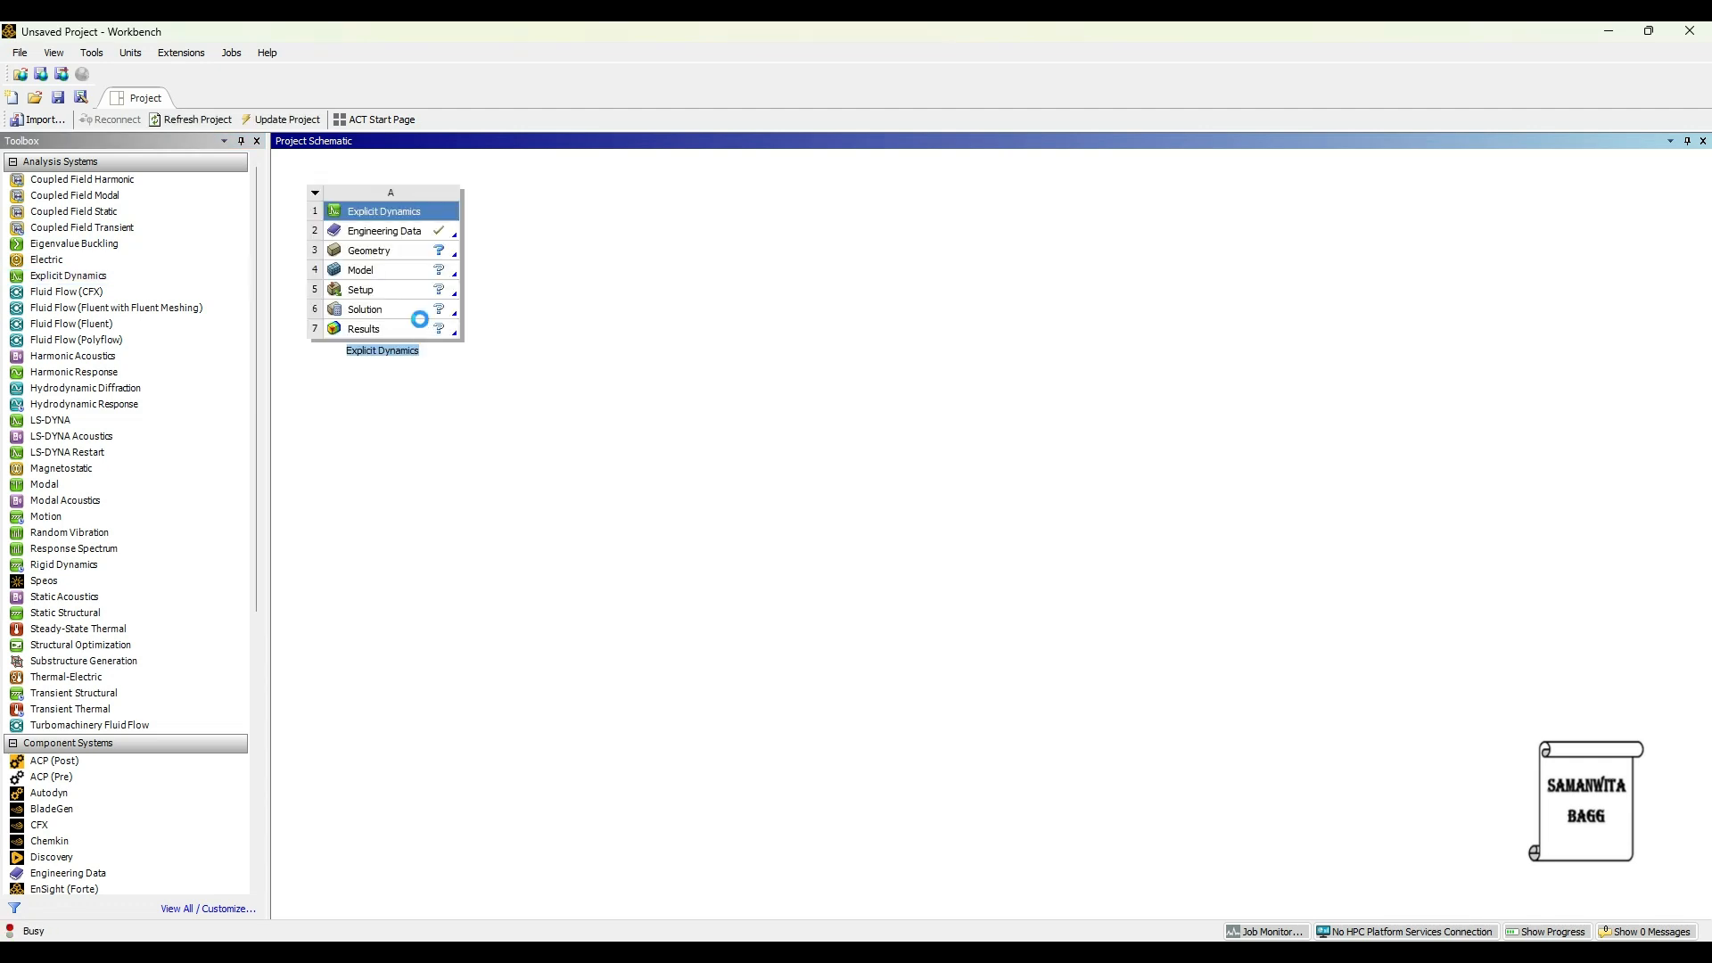
{"action": "double_click", "coordinate": [389, 231]}
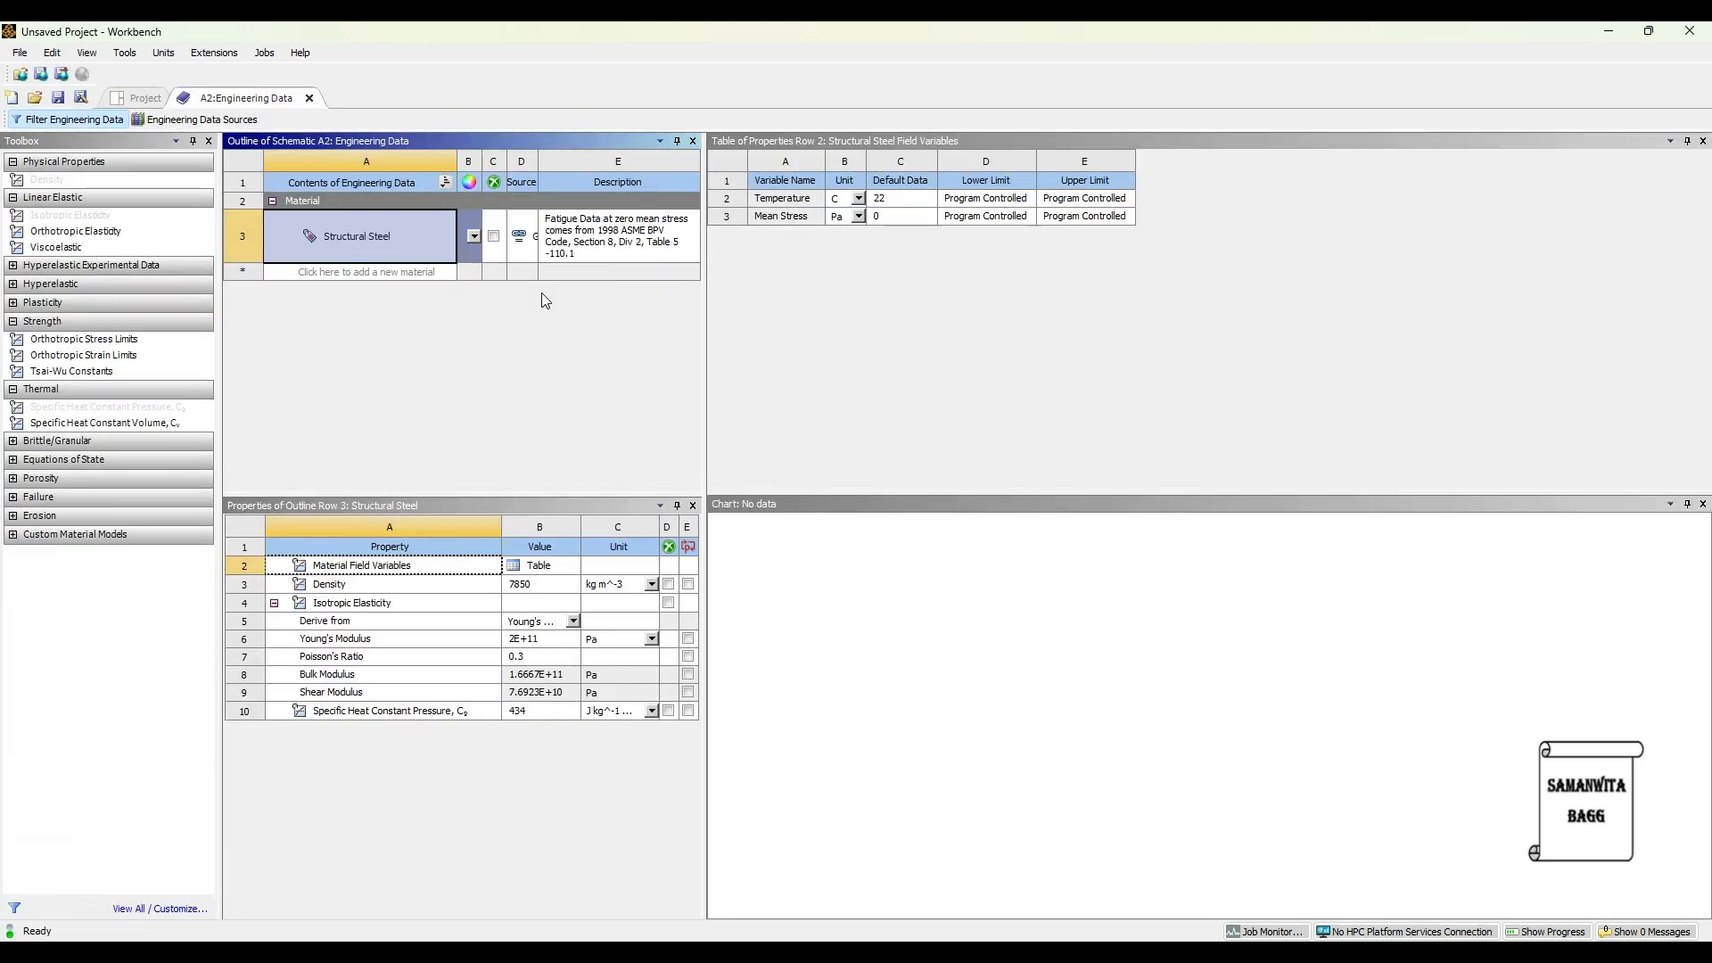
Show the engineering data sources in a widened pane and select the Explicit Materials library.
{"action": "left_click", "coordinate": [185, 119]}
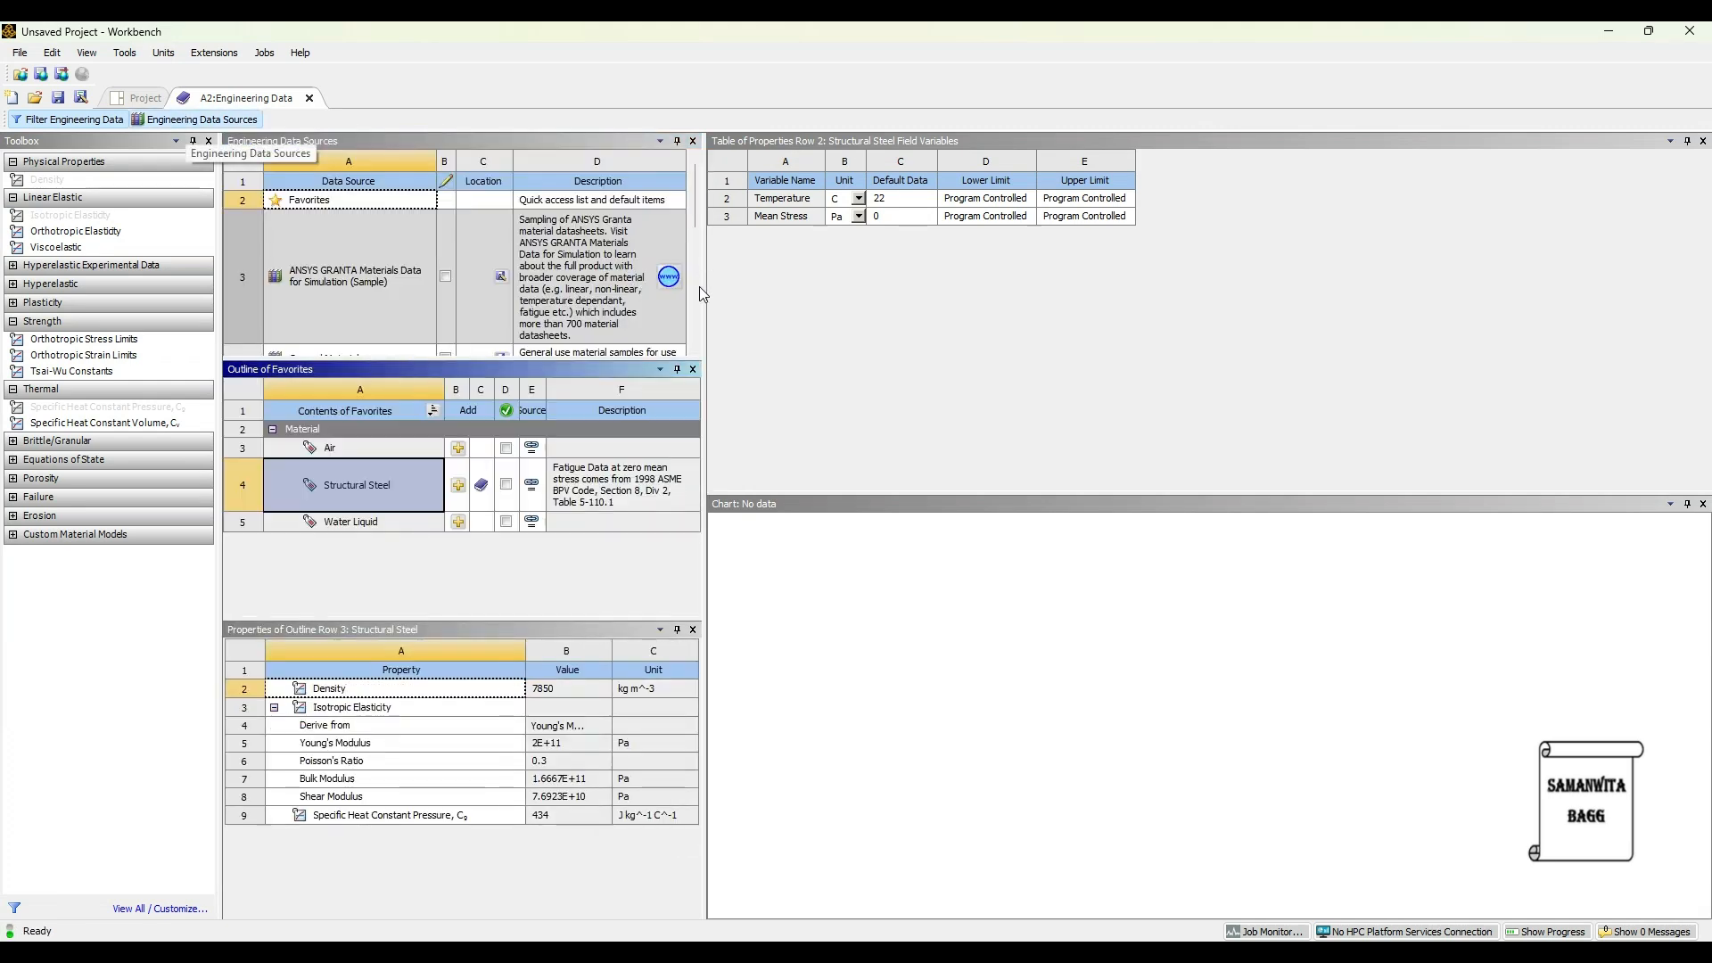
{"action": "left_click_drag", "start_coordinate": [704, 285], "coordinate": [1047, 306]}
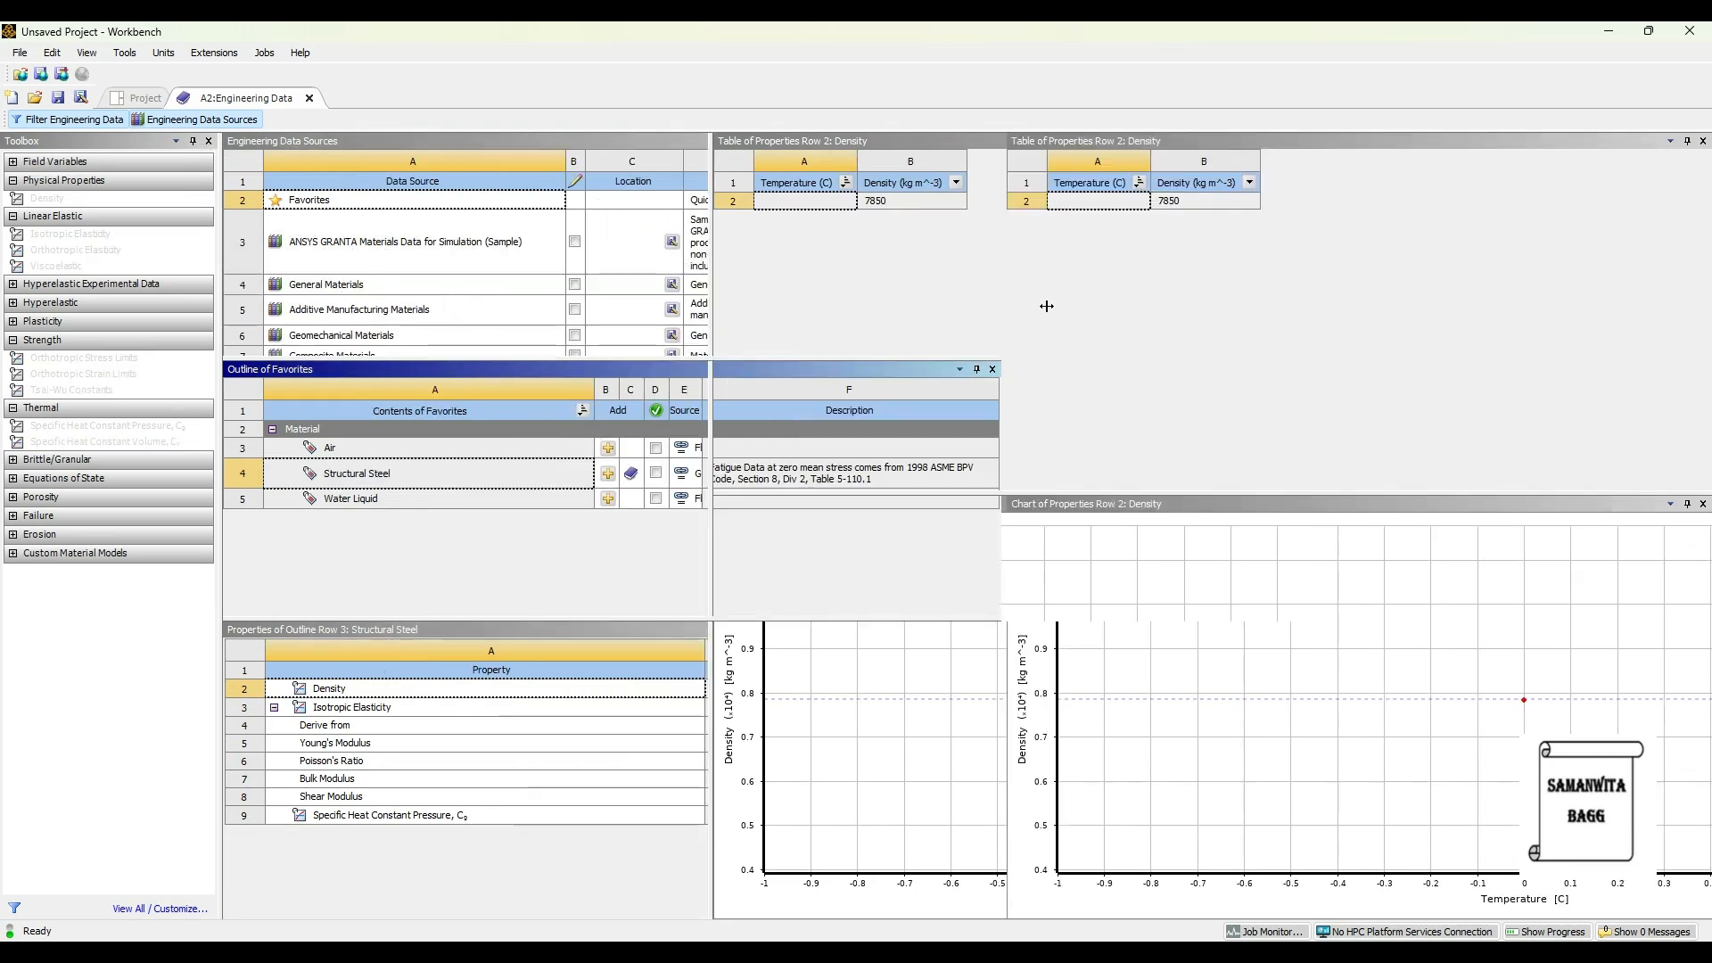
{"action": "scroll", "coordinate": [419, 277], "scroll_direction": "down", "scroll_amount": 5}
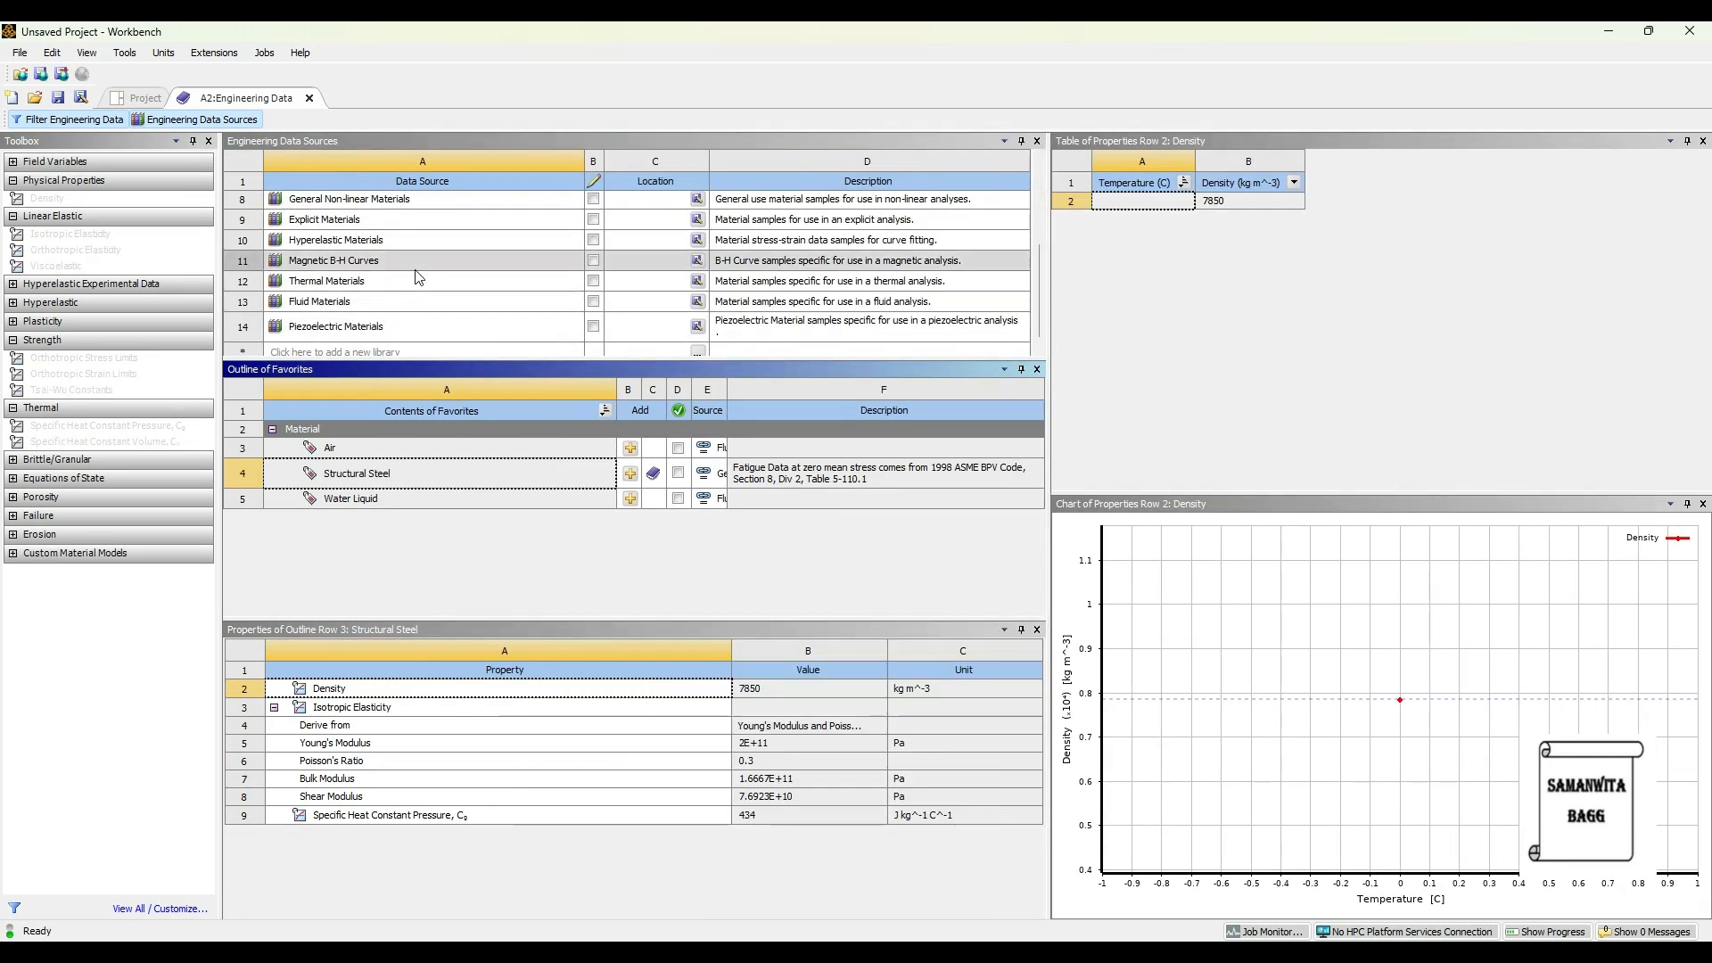
{"action": "left_click", "coordinate": [372, 219]}
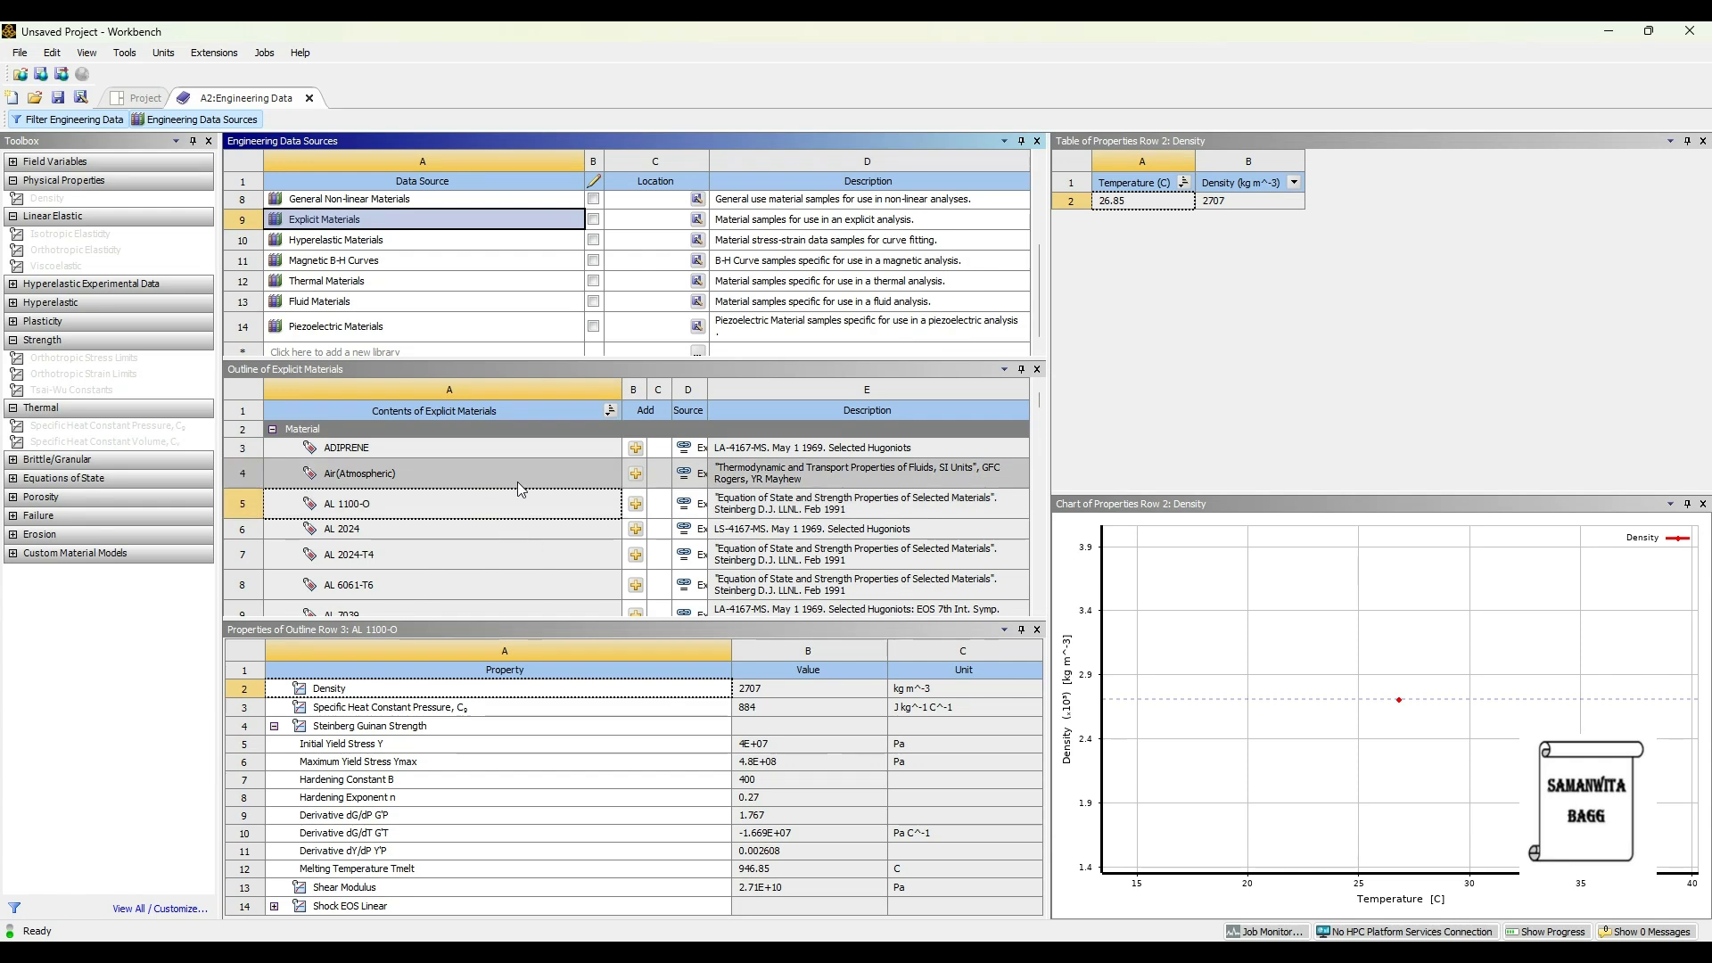
Add ALUMINUM from the Explicit Materials library to the engineering data.
{"action": "scroll", "coordinate": [518, 483], "scroll_direction": "down", "scroll_amount": 1}
{"action": "scroll", "coordinate": [517, 482], "scroll_direction": "down", "scroll_amount": 1}
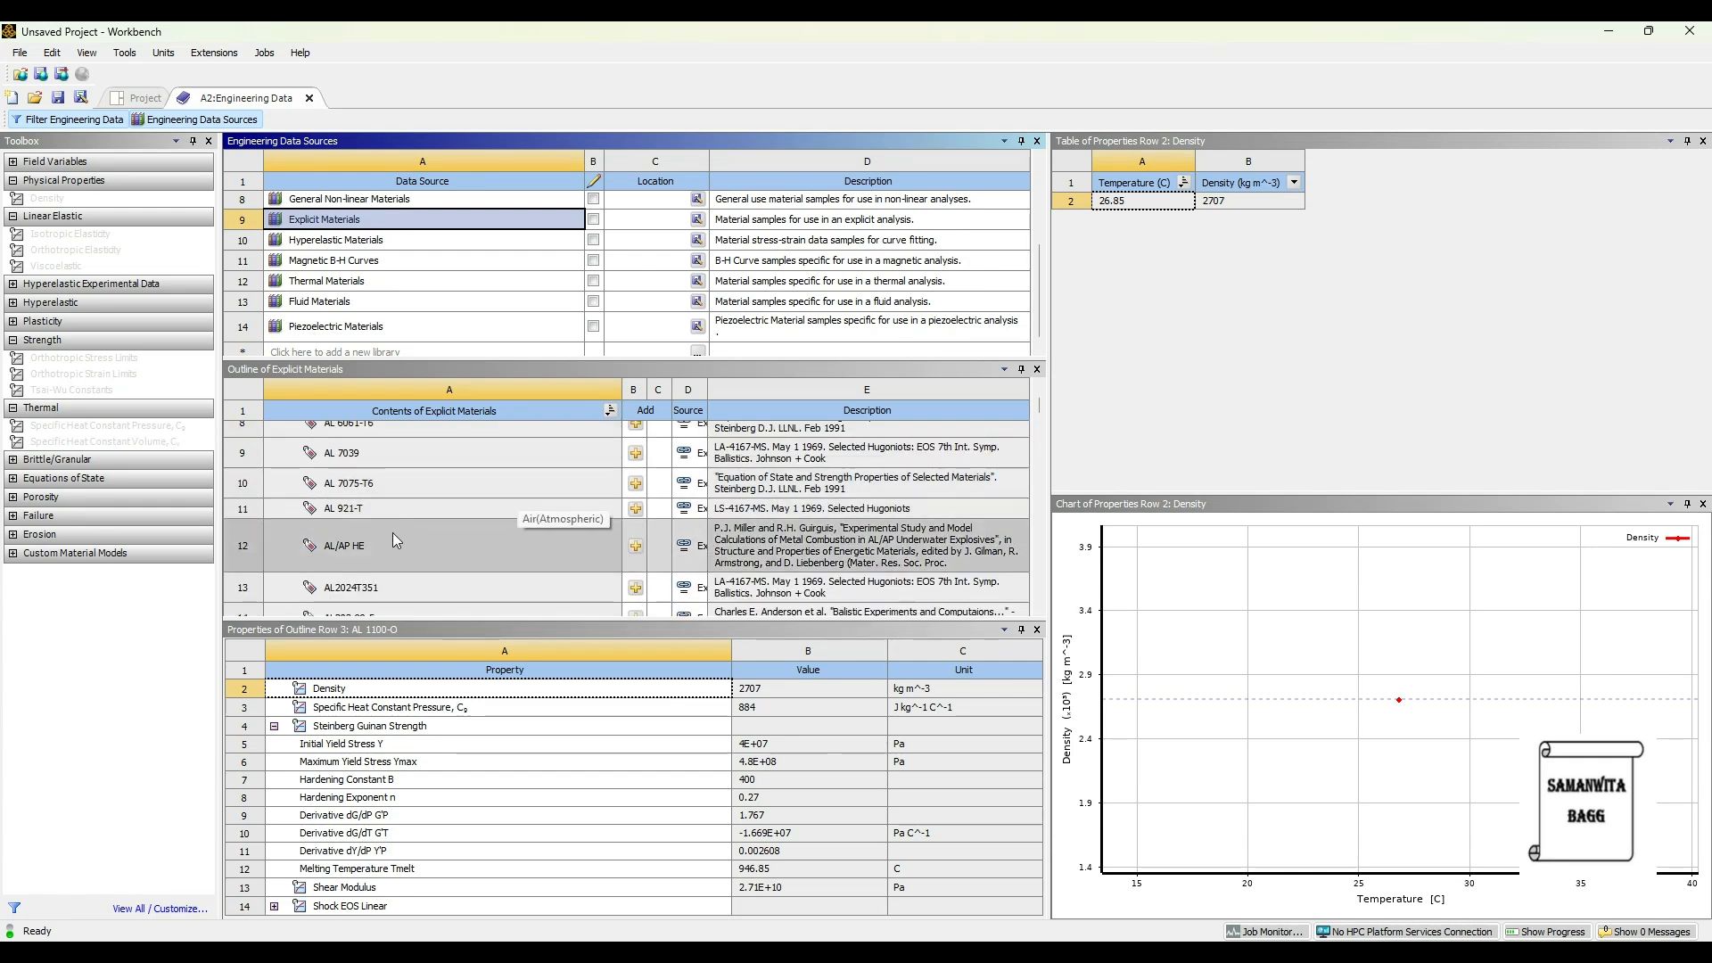
{"action": "scroll", "coordinate": [384, 539], "scroll_direction": "down", "scroll_amount": 1}
{"action": "scroll", "coordinate": [384, 539], "scroll_direction": "down", "scroll_amount": 1}
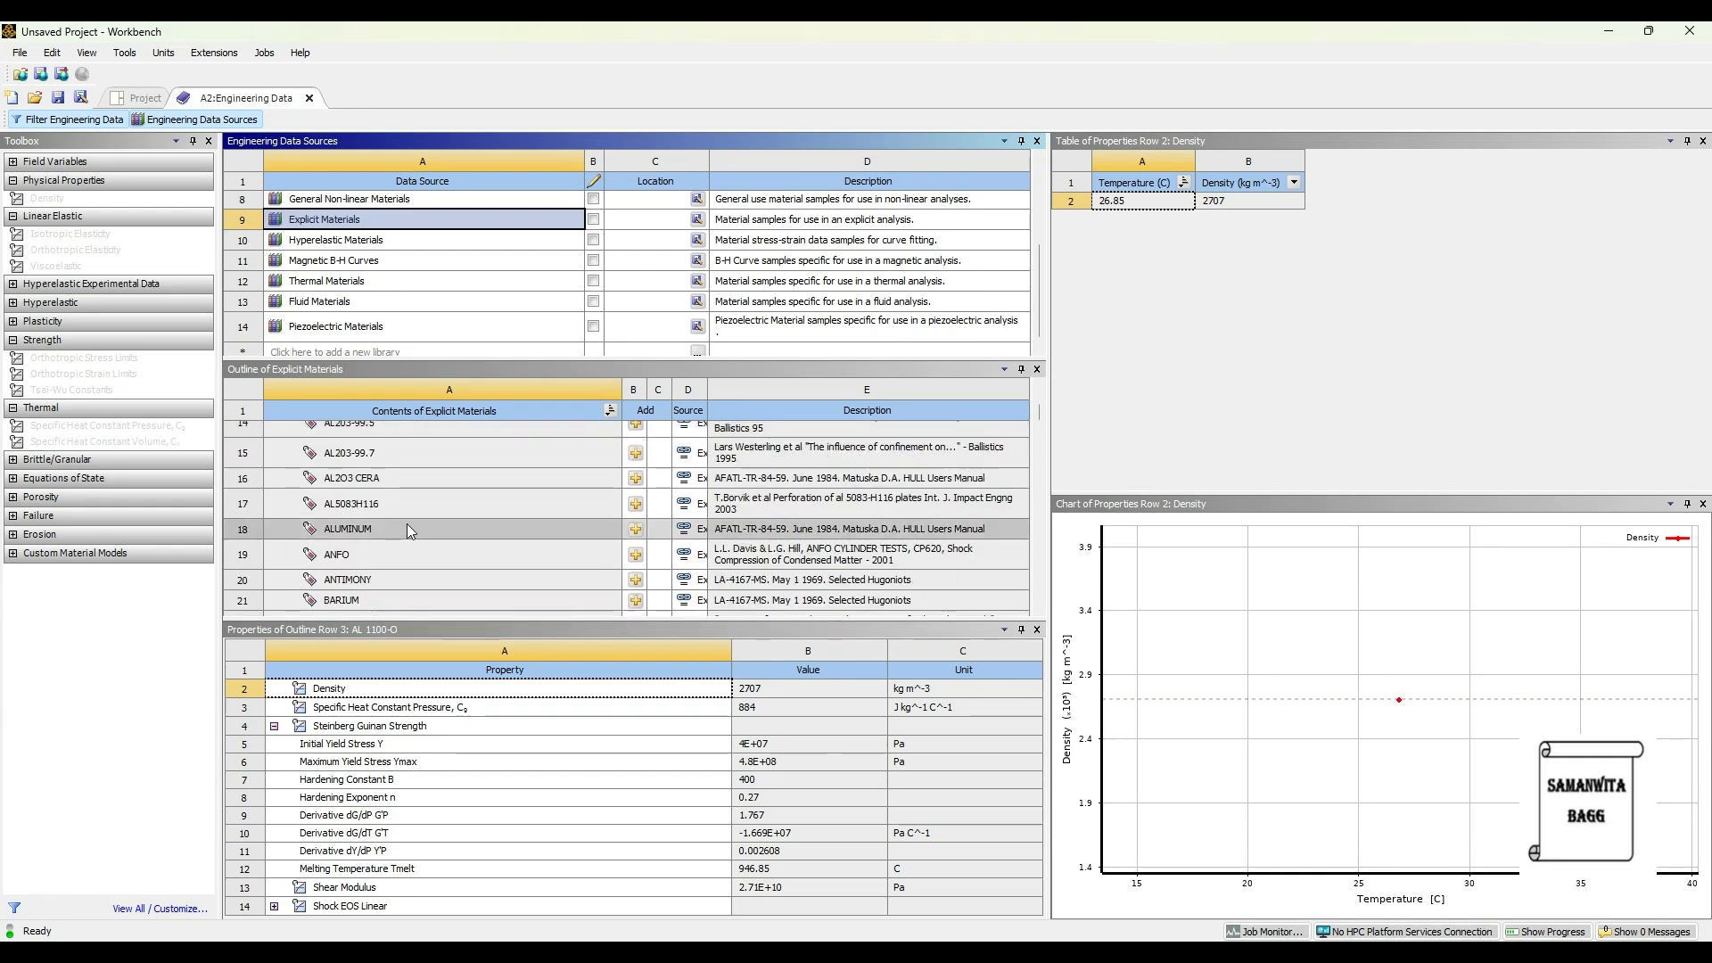
{"action": "left_click", "coordinate": [637, 531]}
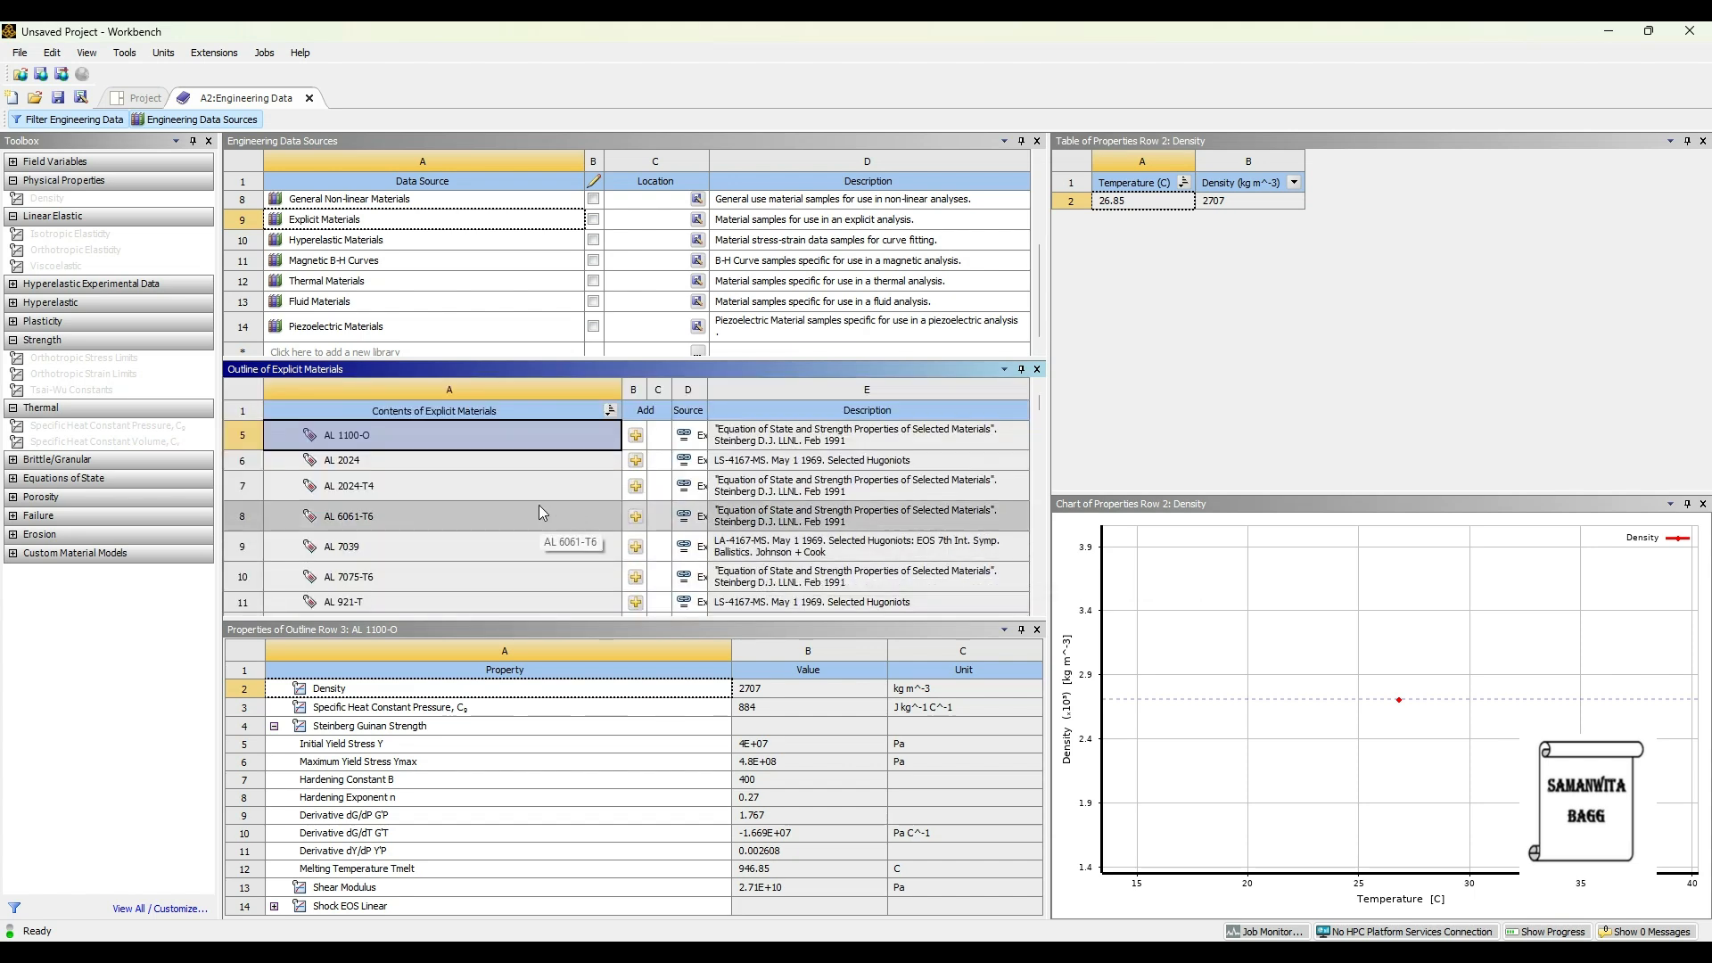
Add STNL.STEEL from the Explicit Materials library to the engineering data.
{"action": "scroll", "coordinate": [564, 487], "scroll_direction": "down", "scroll_amount": 2}
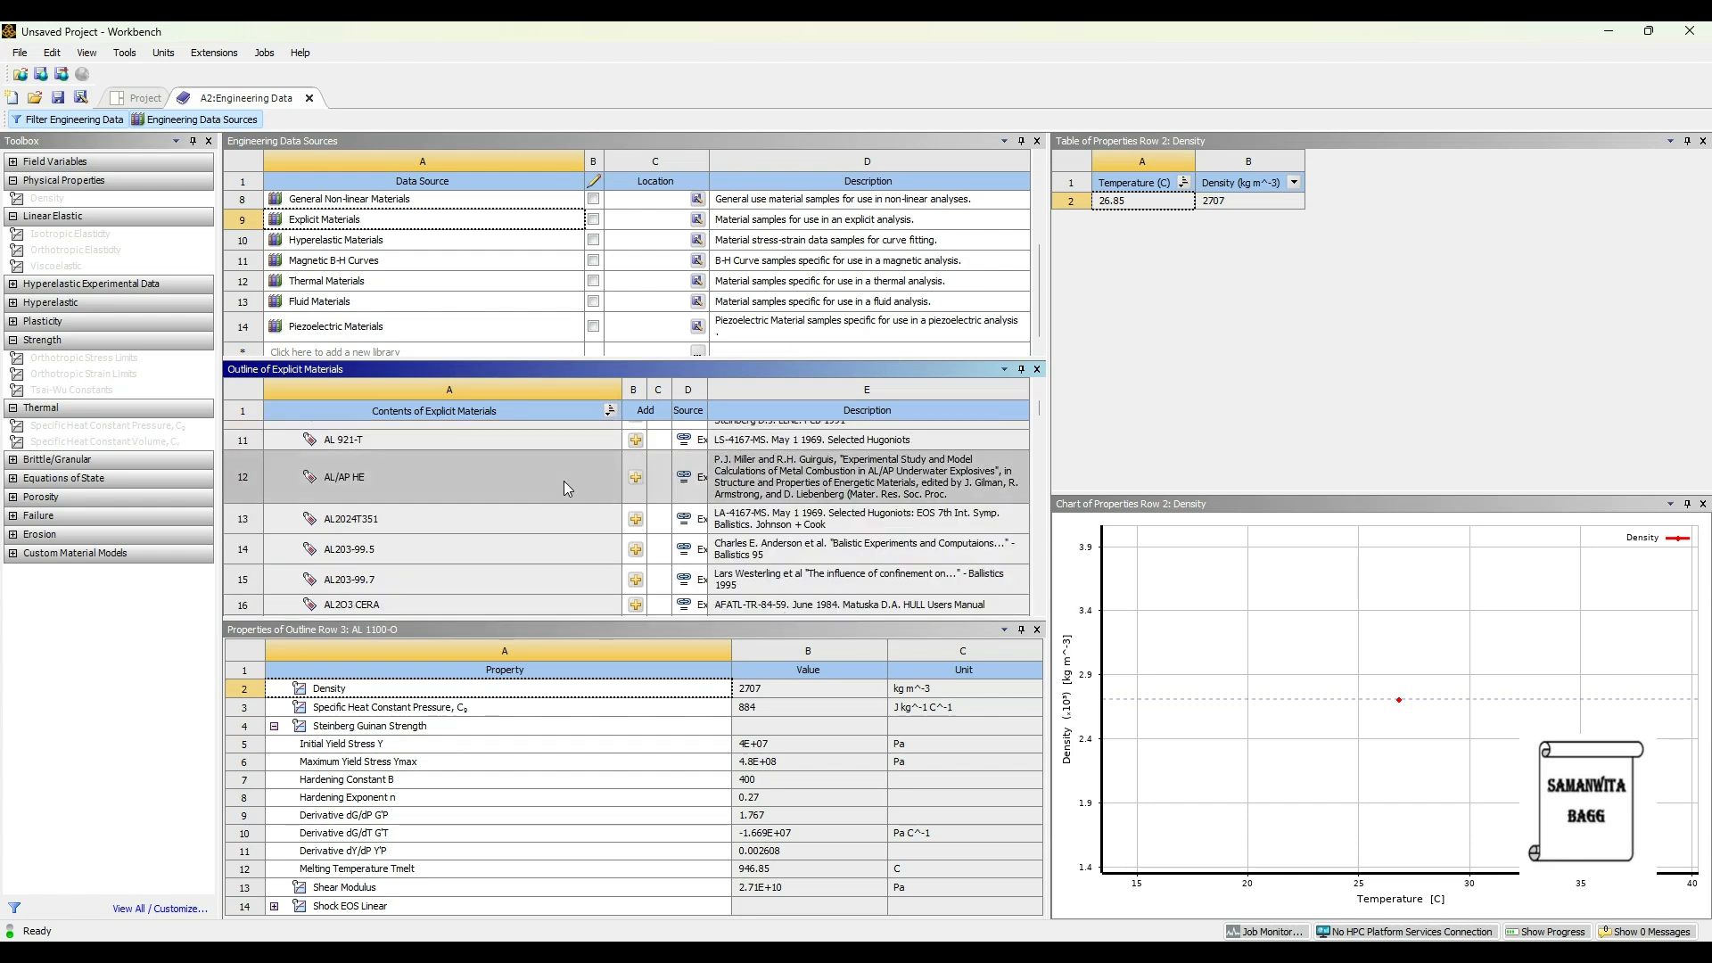
{"action": "scroll", "coordinate": [564, 481], "scroll_direction": "down", "scroll_amount": 6}
{"action": "scroll", "coordinate": [526, 486], "scroll_direction": "down", "scroll_amount": 9}
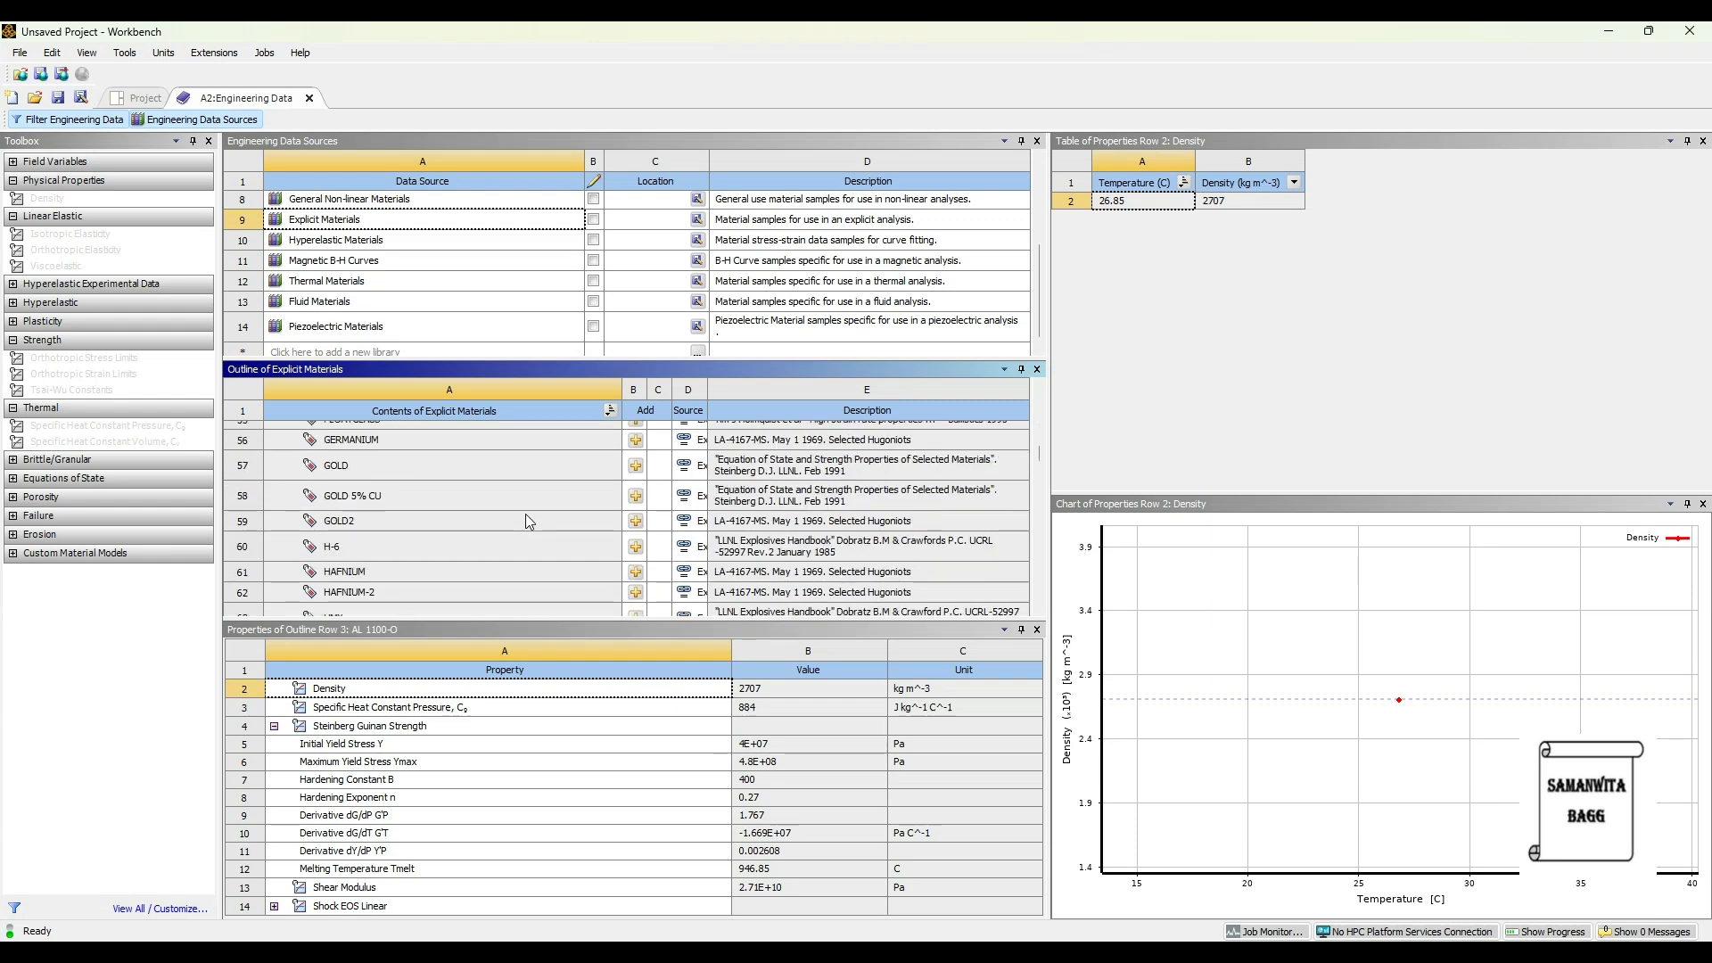
{"action": "scroll", "coordinate": [527, 517], "scroll_direction": "down", "scroll_amount": 11}
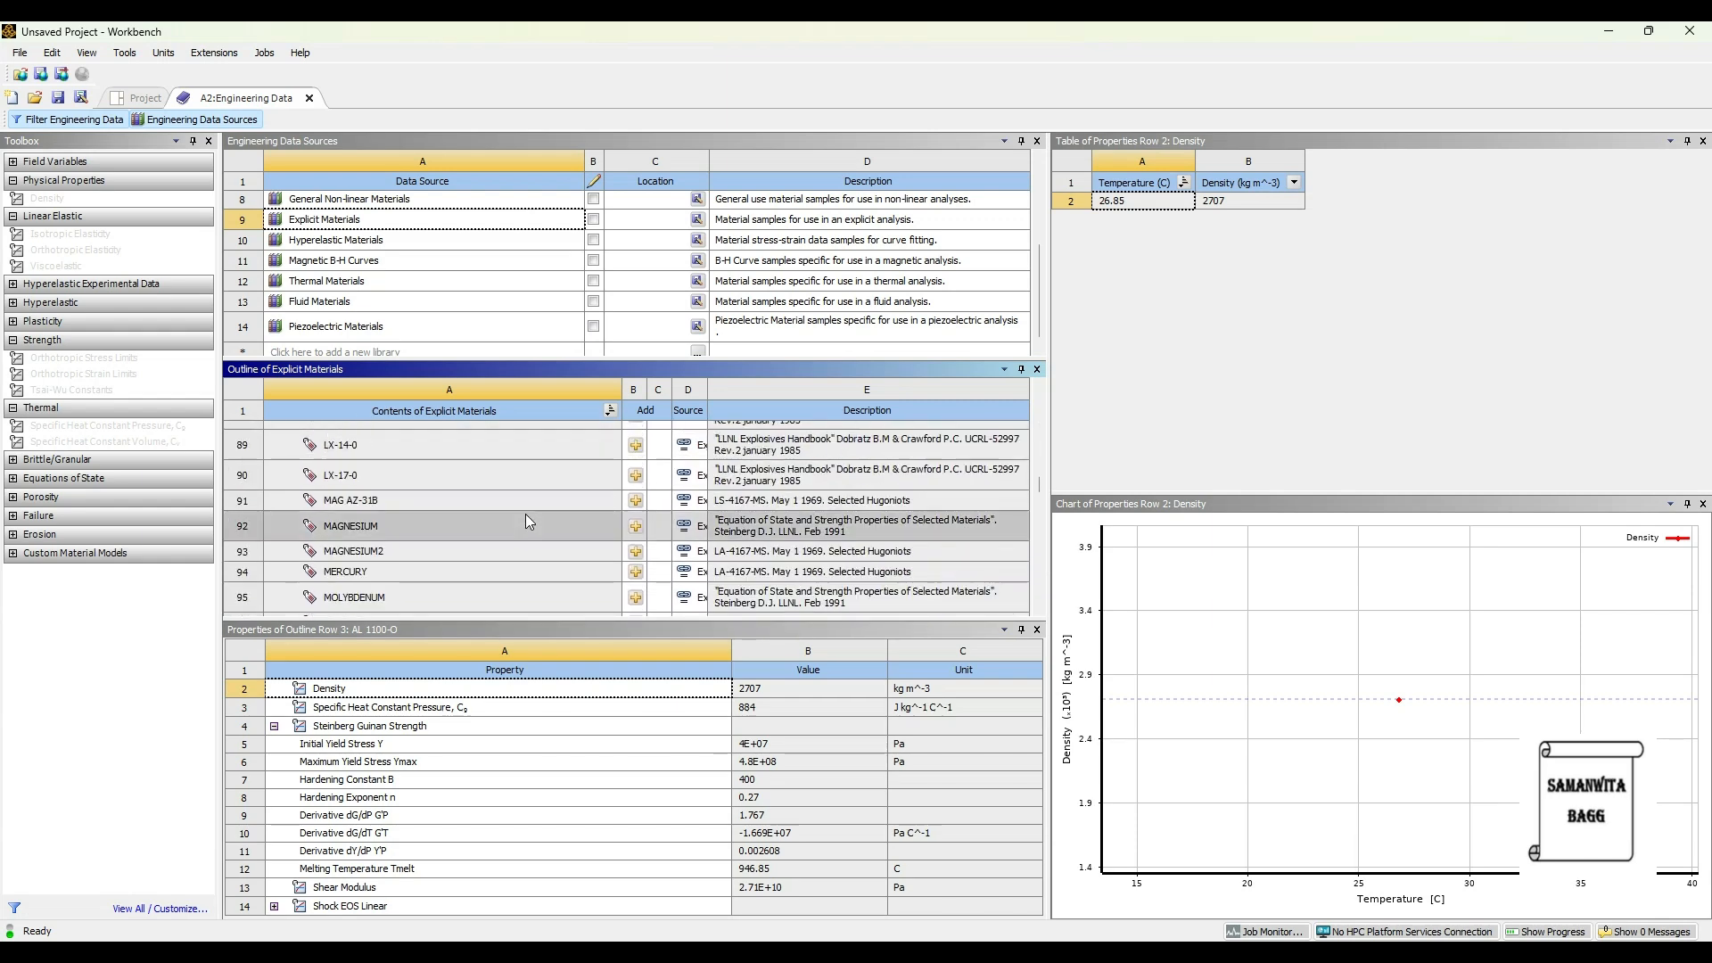
{"action": "scroll", "coordinate": [526, 517], "scroll_direction": "down", "scroll_amount": 20}
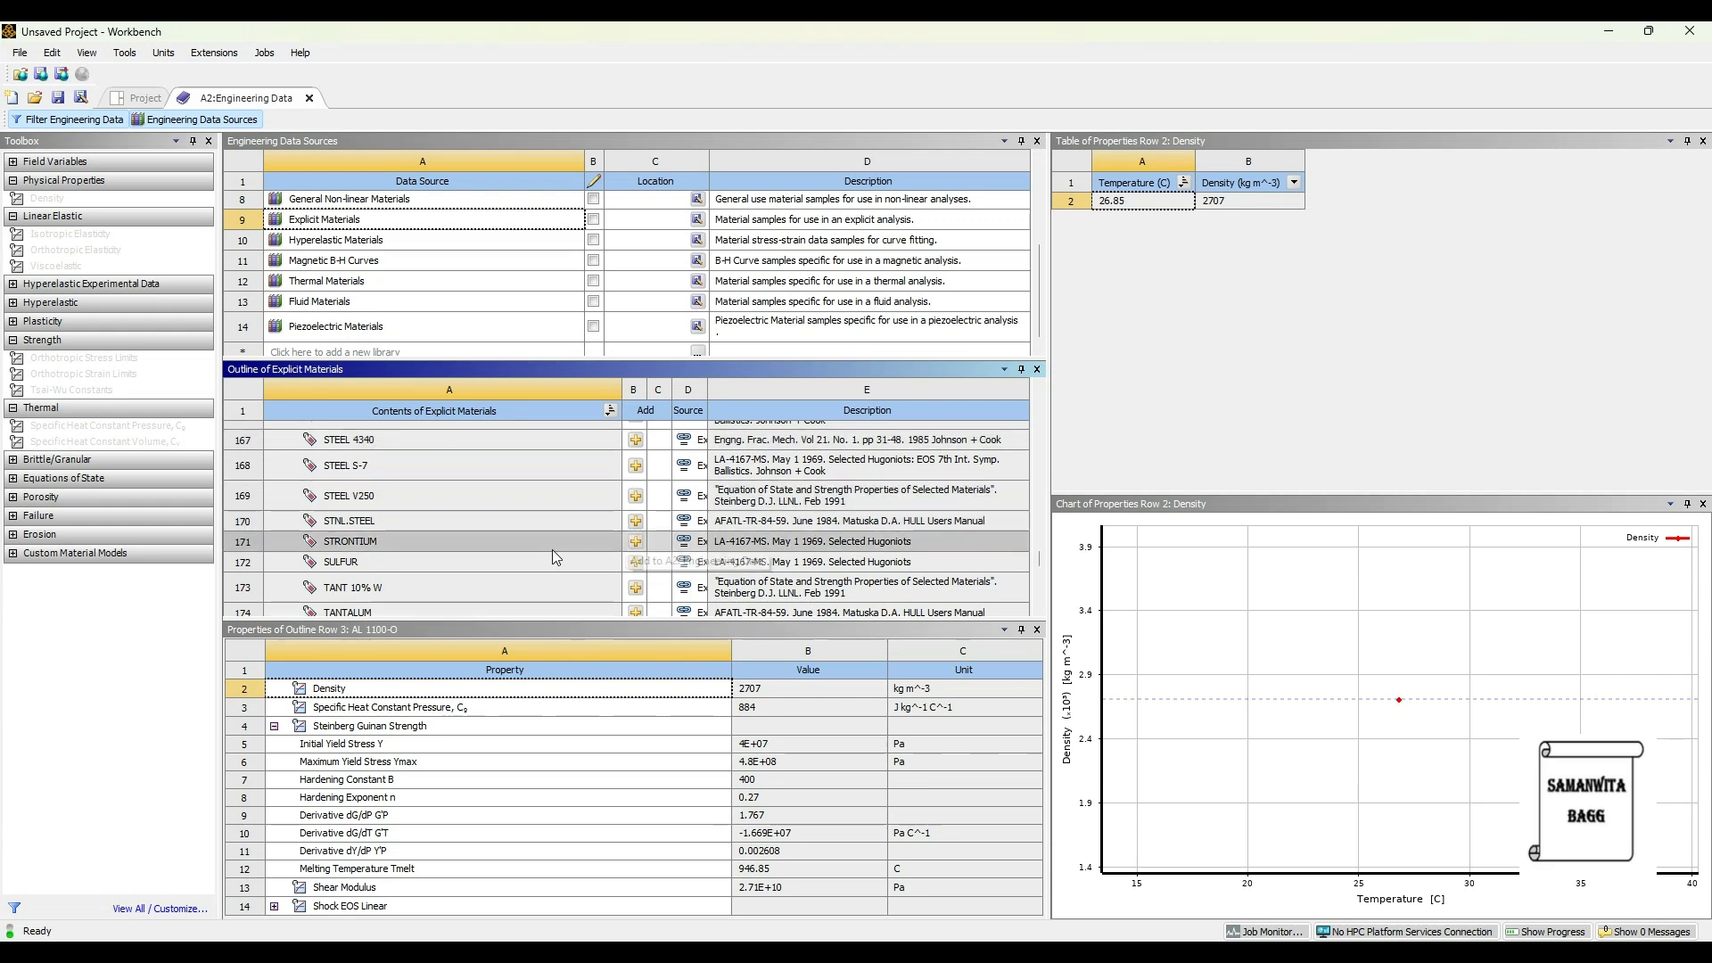
Add COPPER from the Explicit Materials library to the engineering data.
{"action": "scroll", "coordinate": [553, 549], "scroll_direction": "up", "scroll_amount": 20}
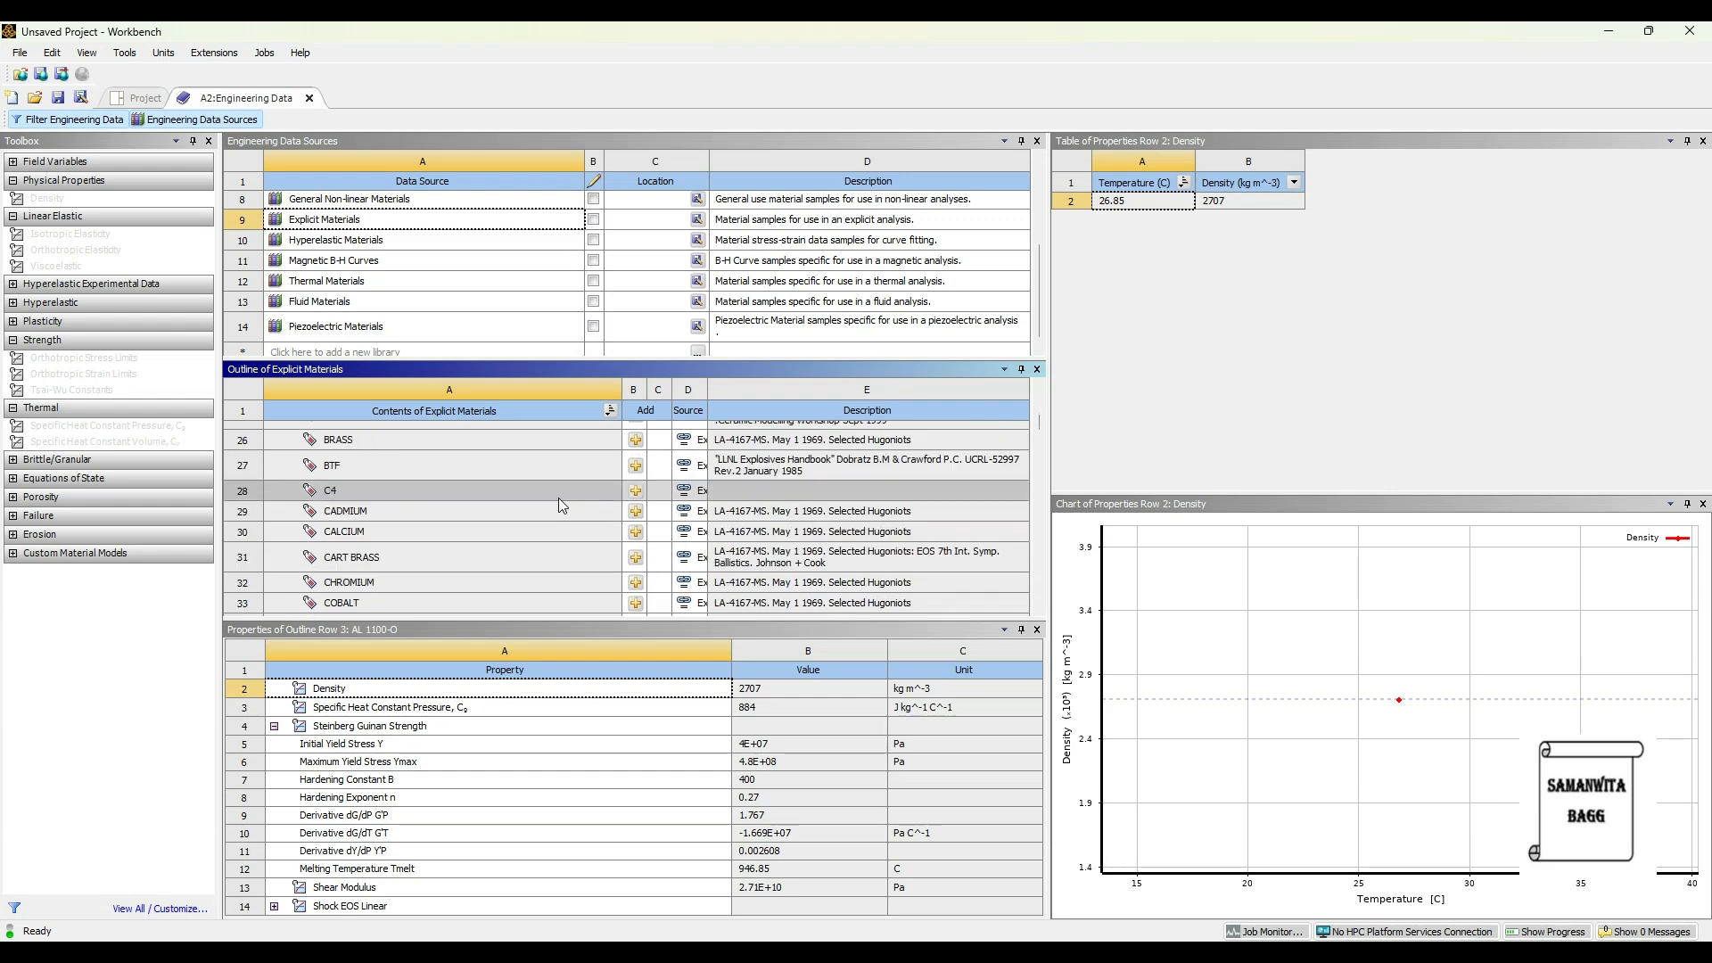
{"action": "scroll", "coordinate": [559, 497], "scroll_direction": "down", "scroll_amount": 1}
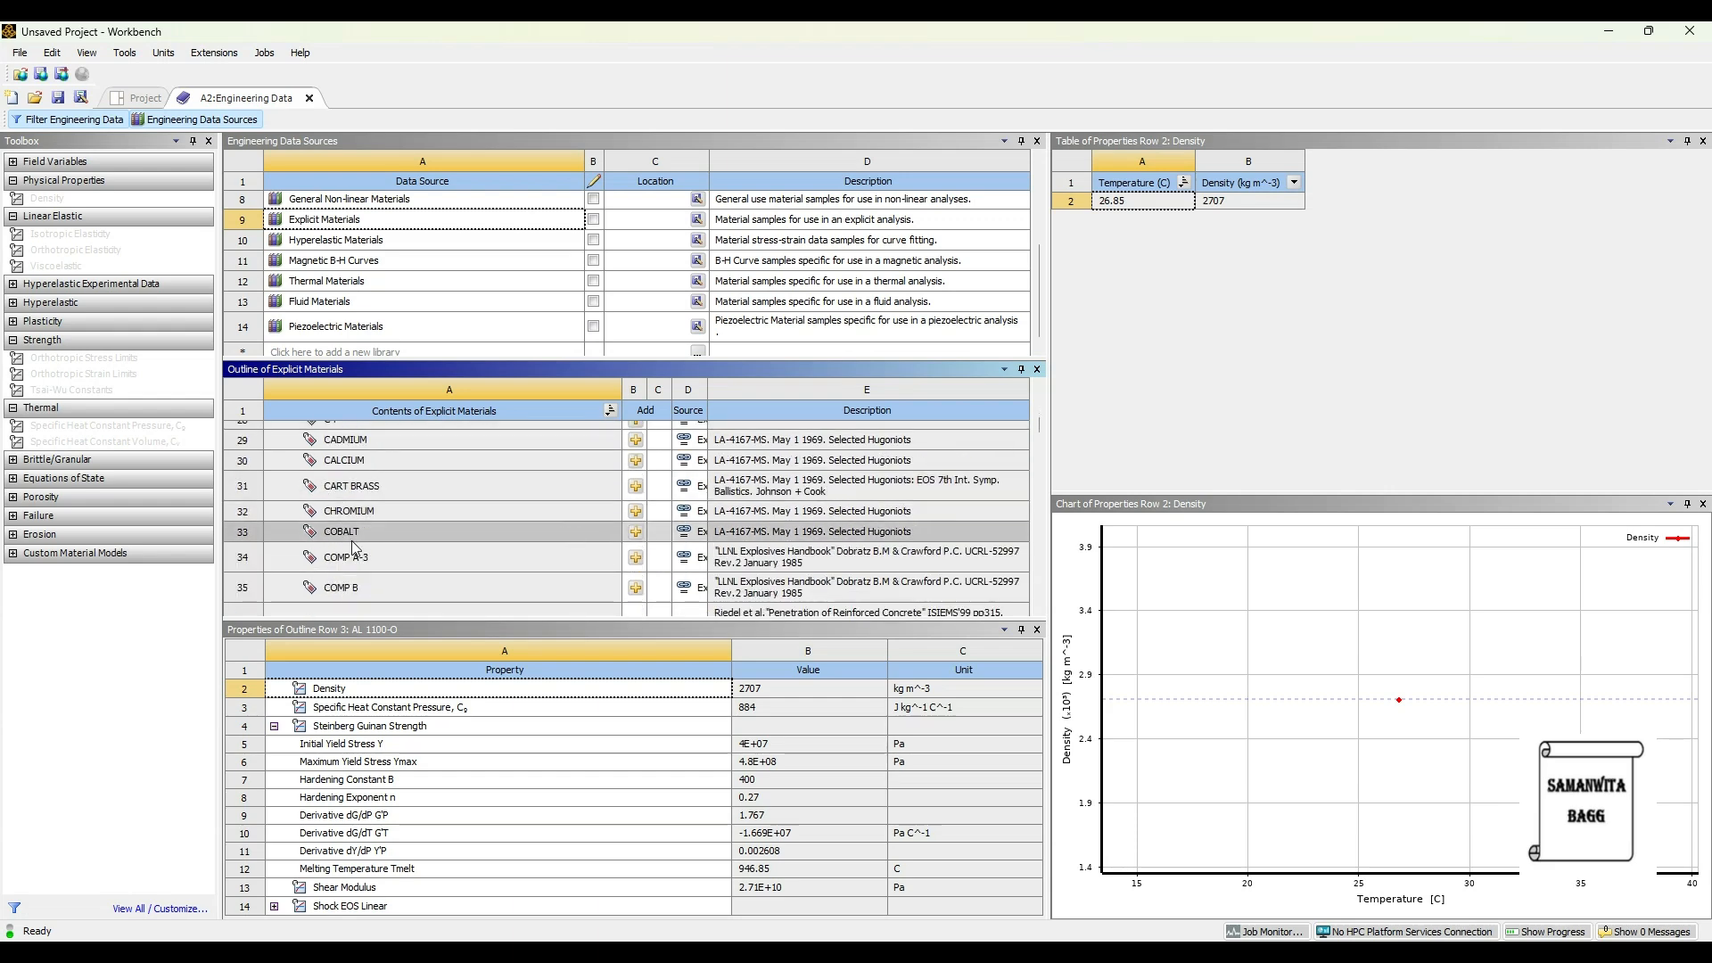
{"action": "scroll", "coordinate": [365, 524], "scroll_direction": "down", "scroll_amount": 2}
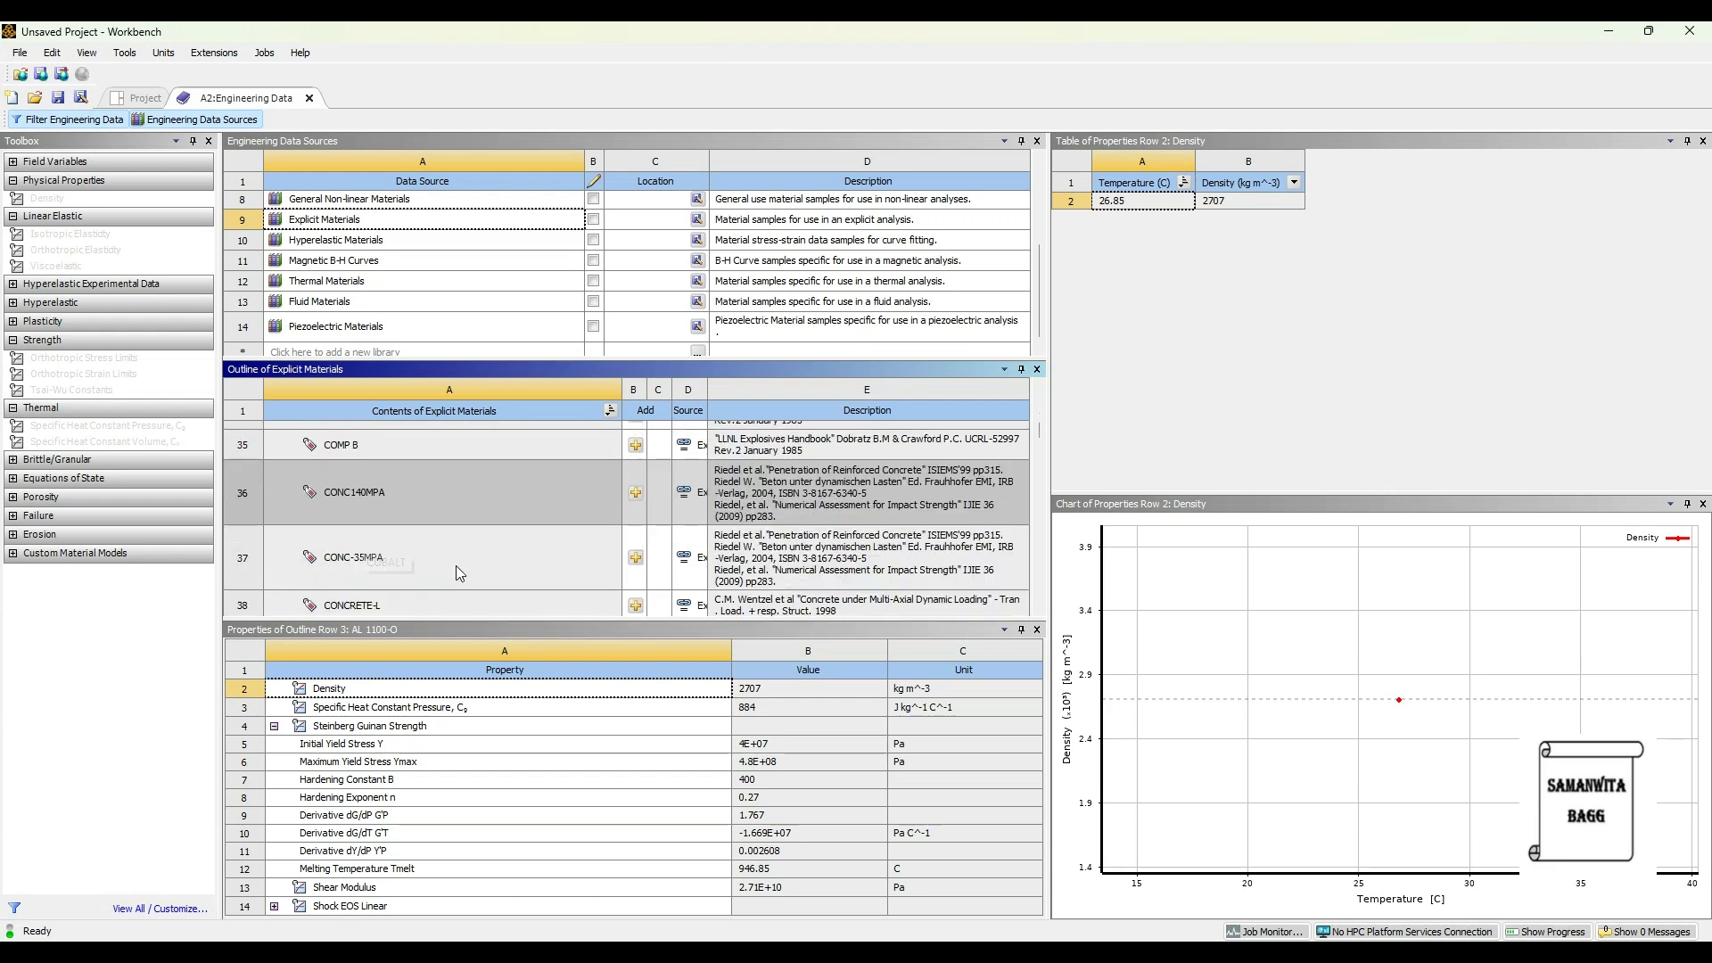
{"action": "scroll", "coordinate": [456, 565], "scroll_direction": "down", "scroll_amount": 2}
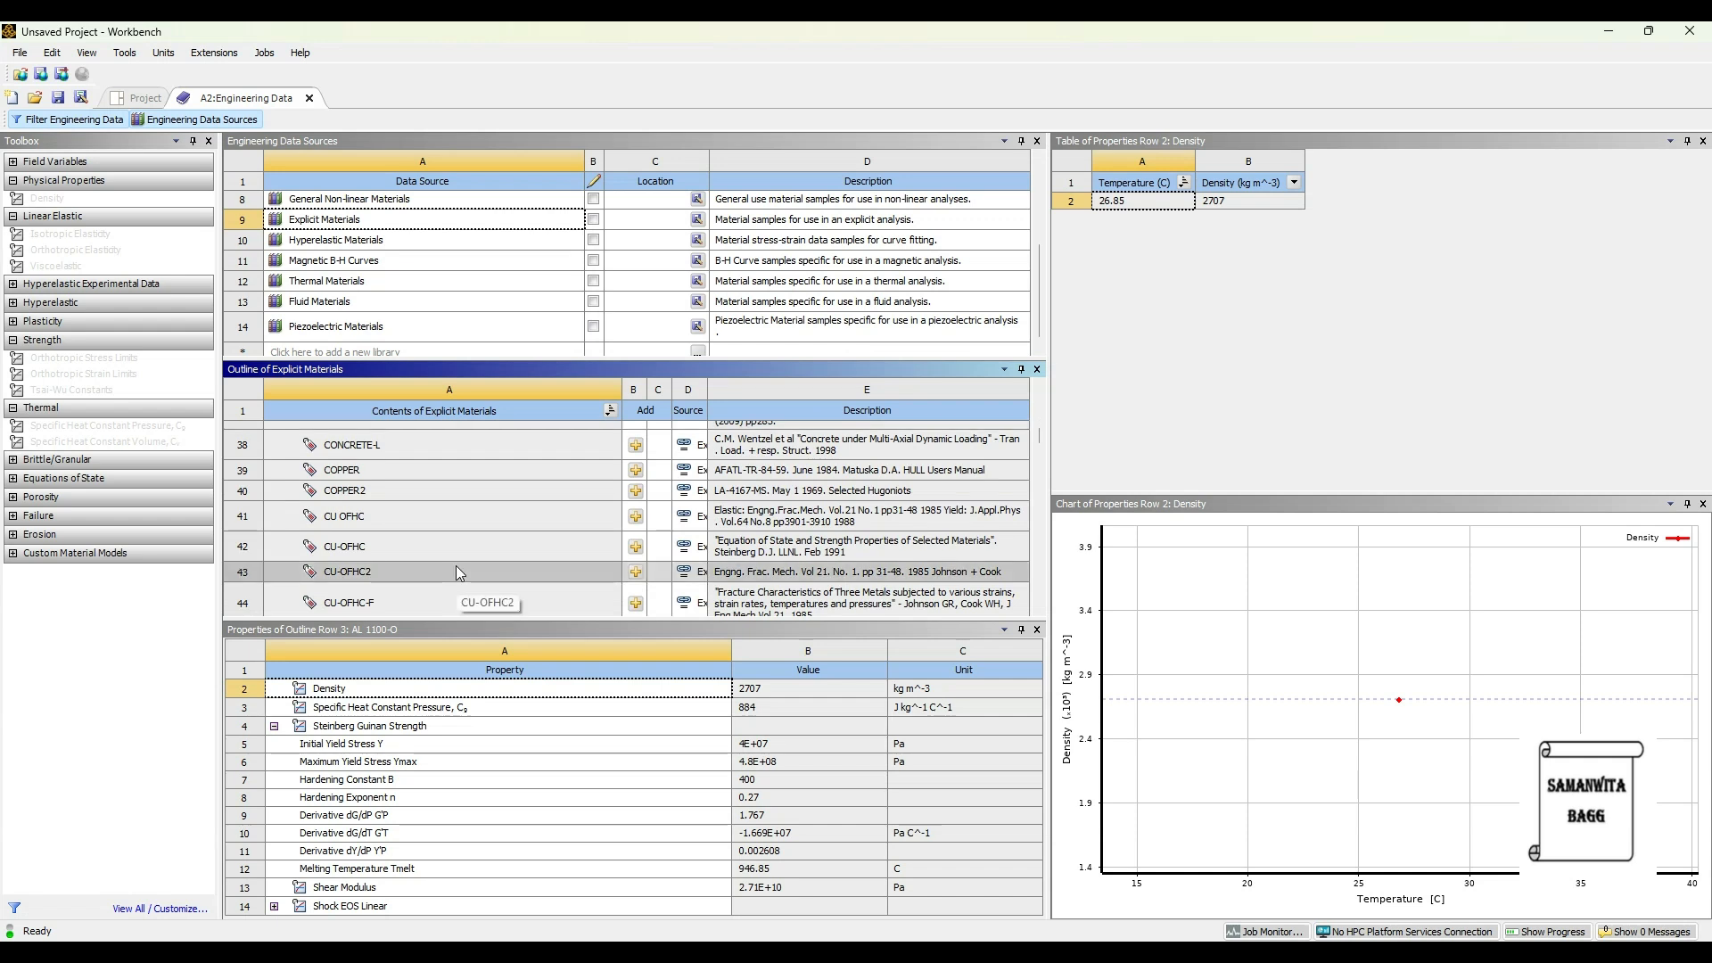
{"action": "left_click", "coordinate": [635, 470]}
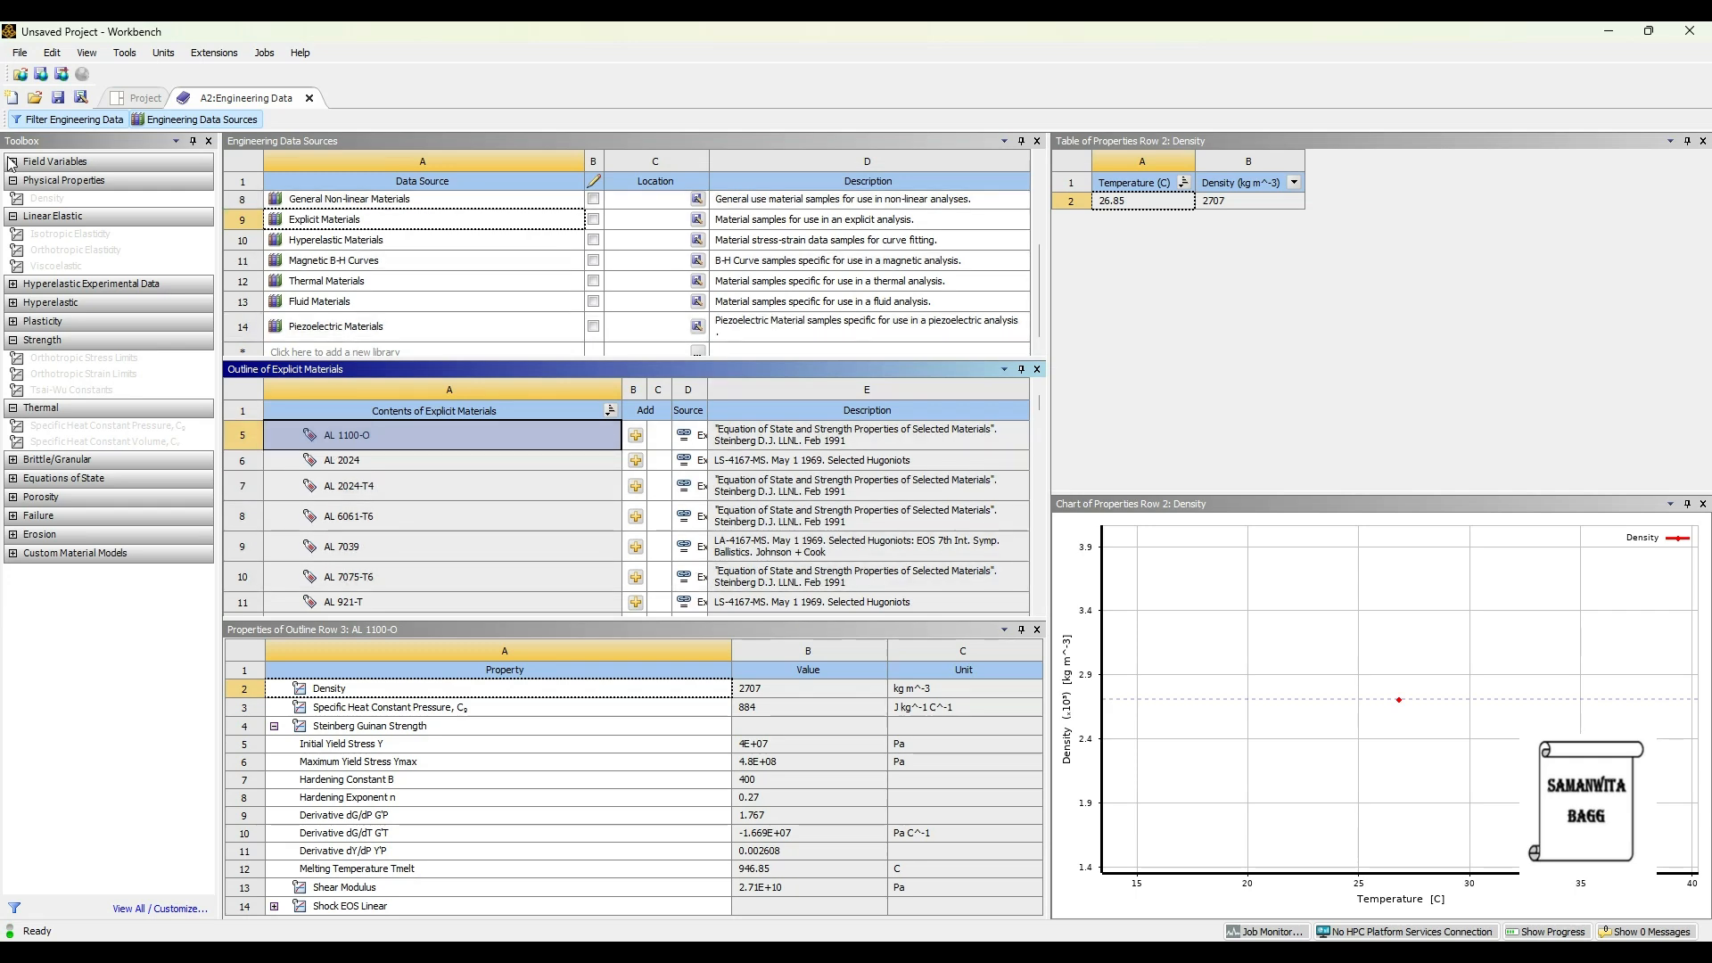
Leave the data sources to check the added materials, then return to the project schematic and update the project.
{"action": "left_click", "coordinate": [152, 121]}
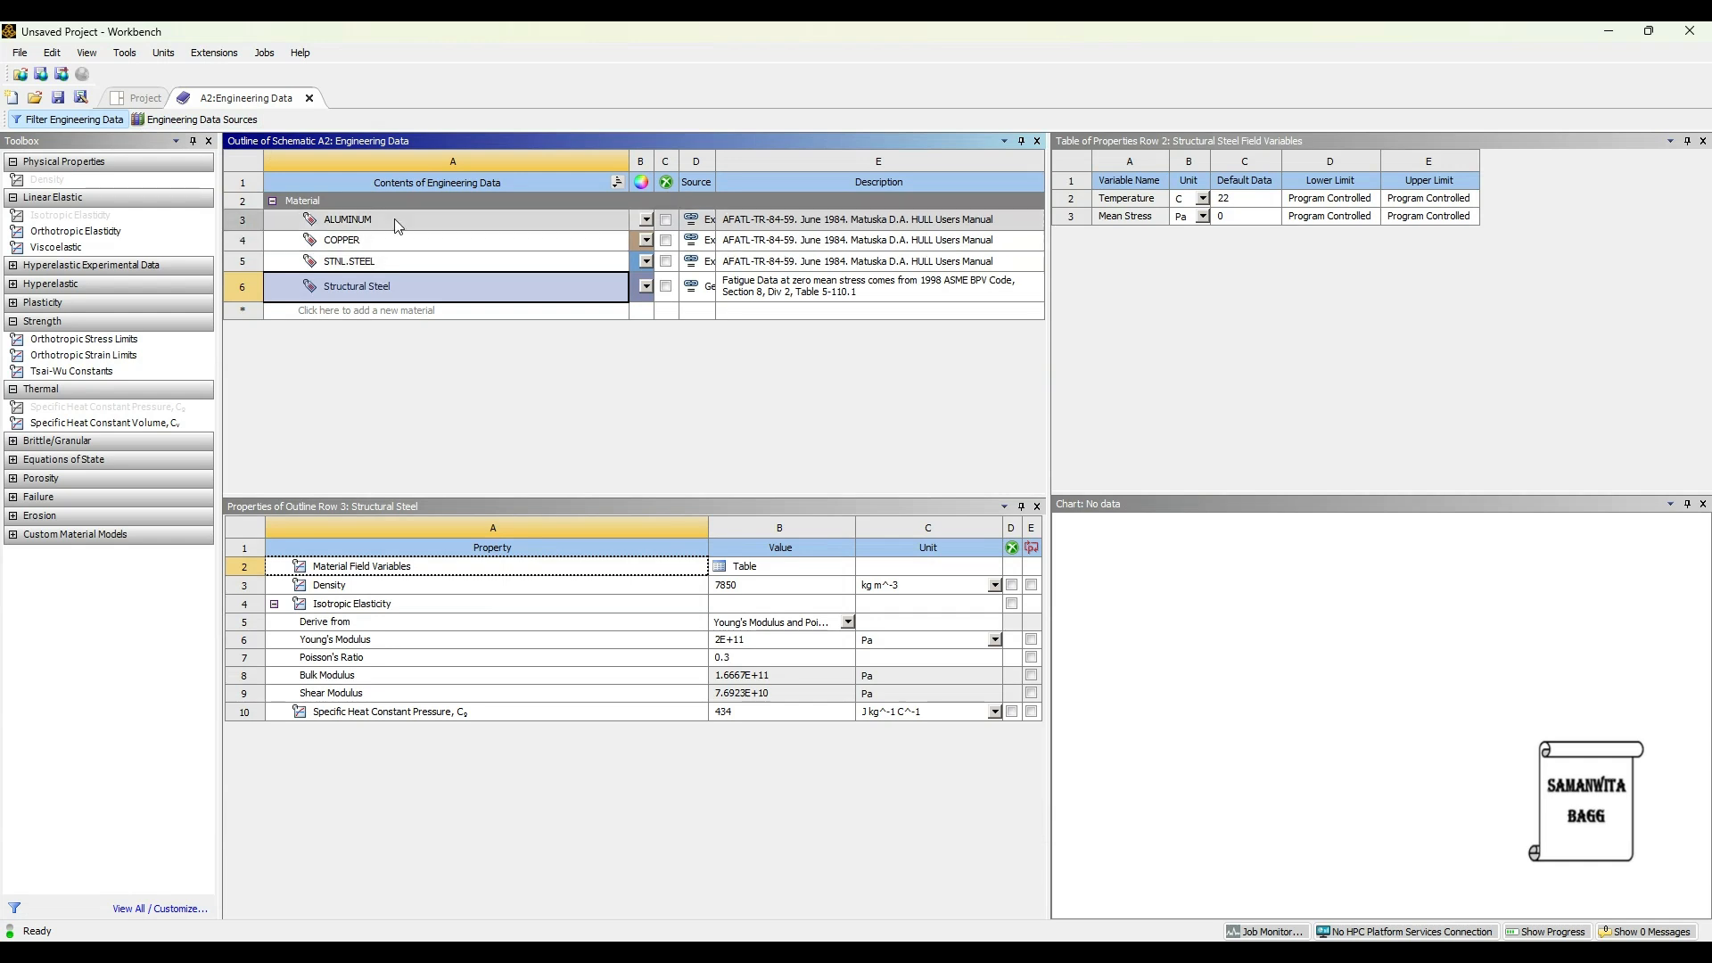
{"action": "left_click_drag", "start_coordinate": [401, 265], "coordinate": [399, 271]}
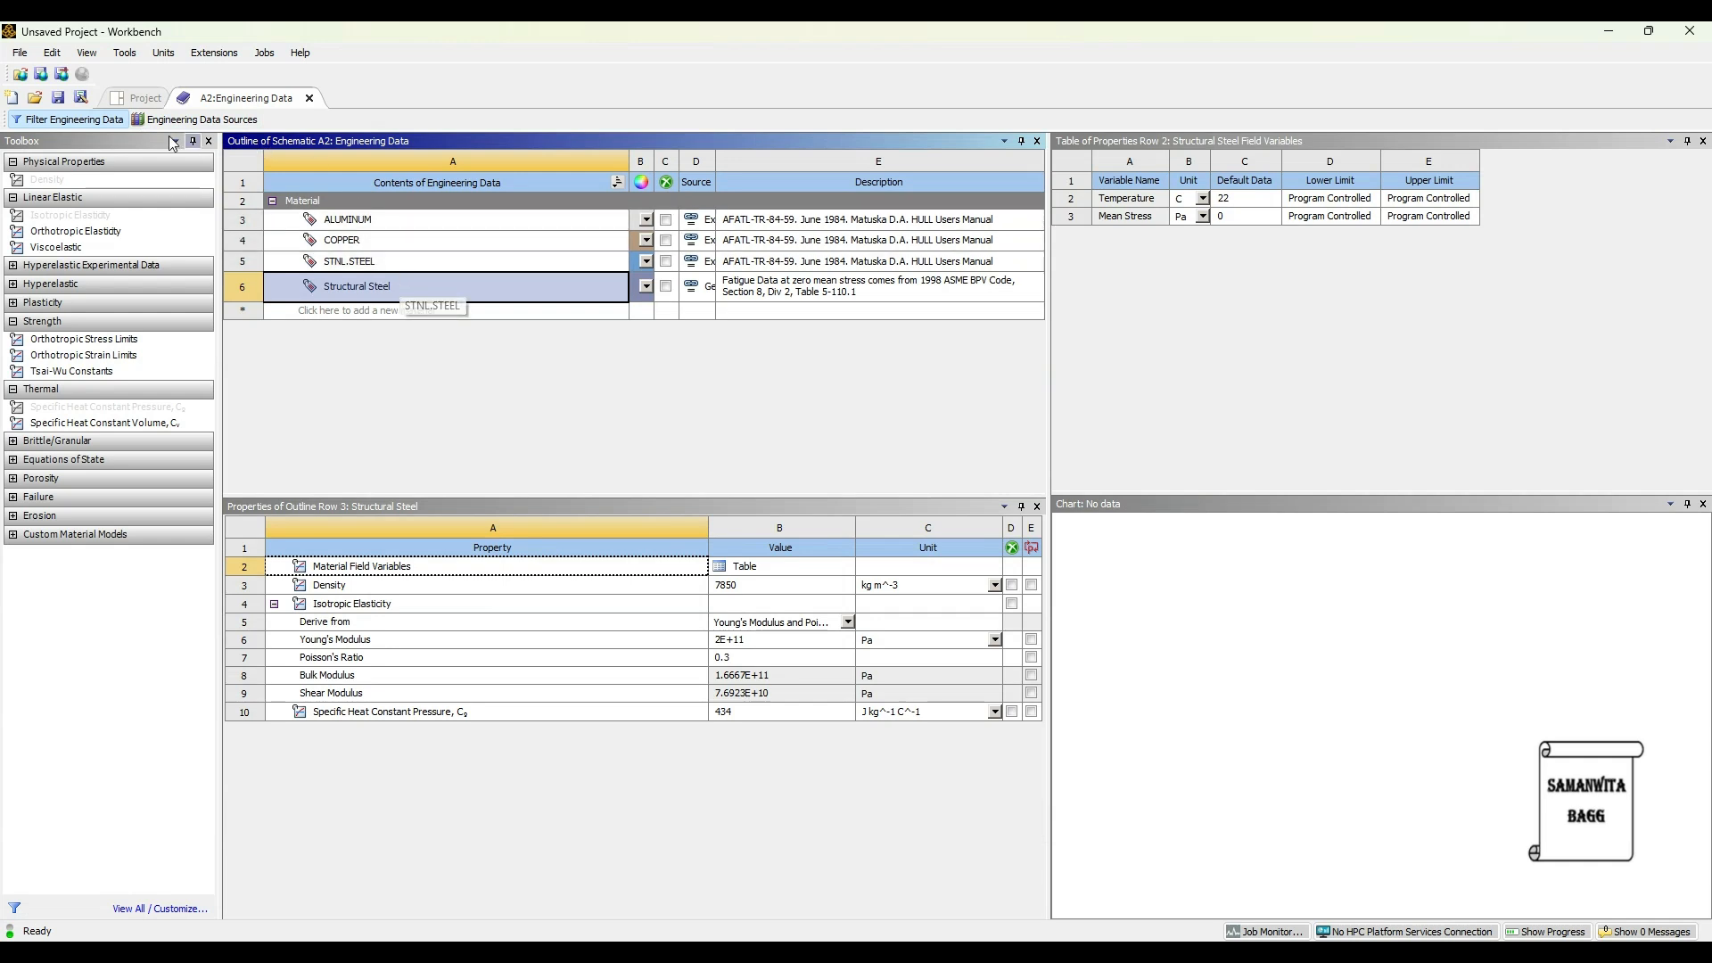
{"action": "left_click", "coordinate": [134, 97]}
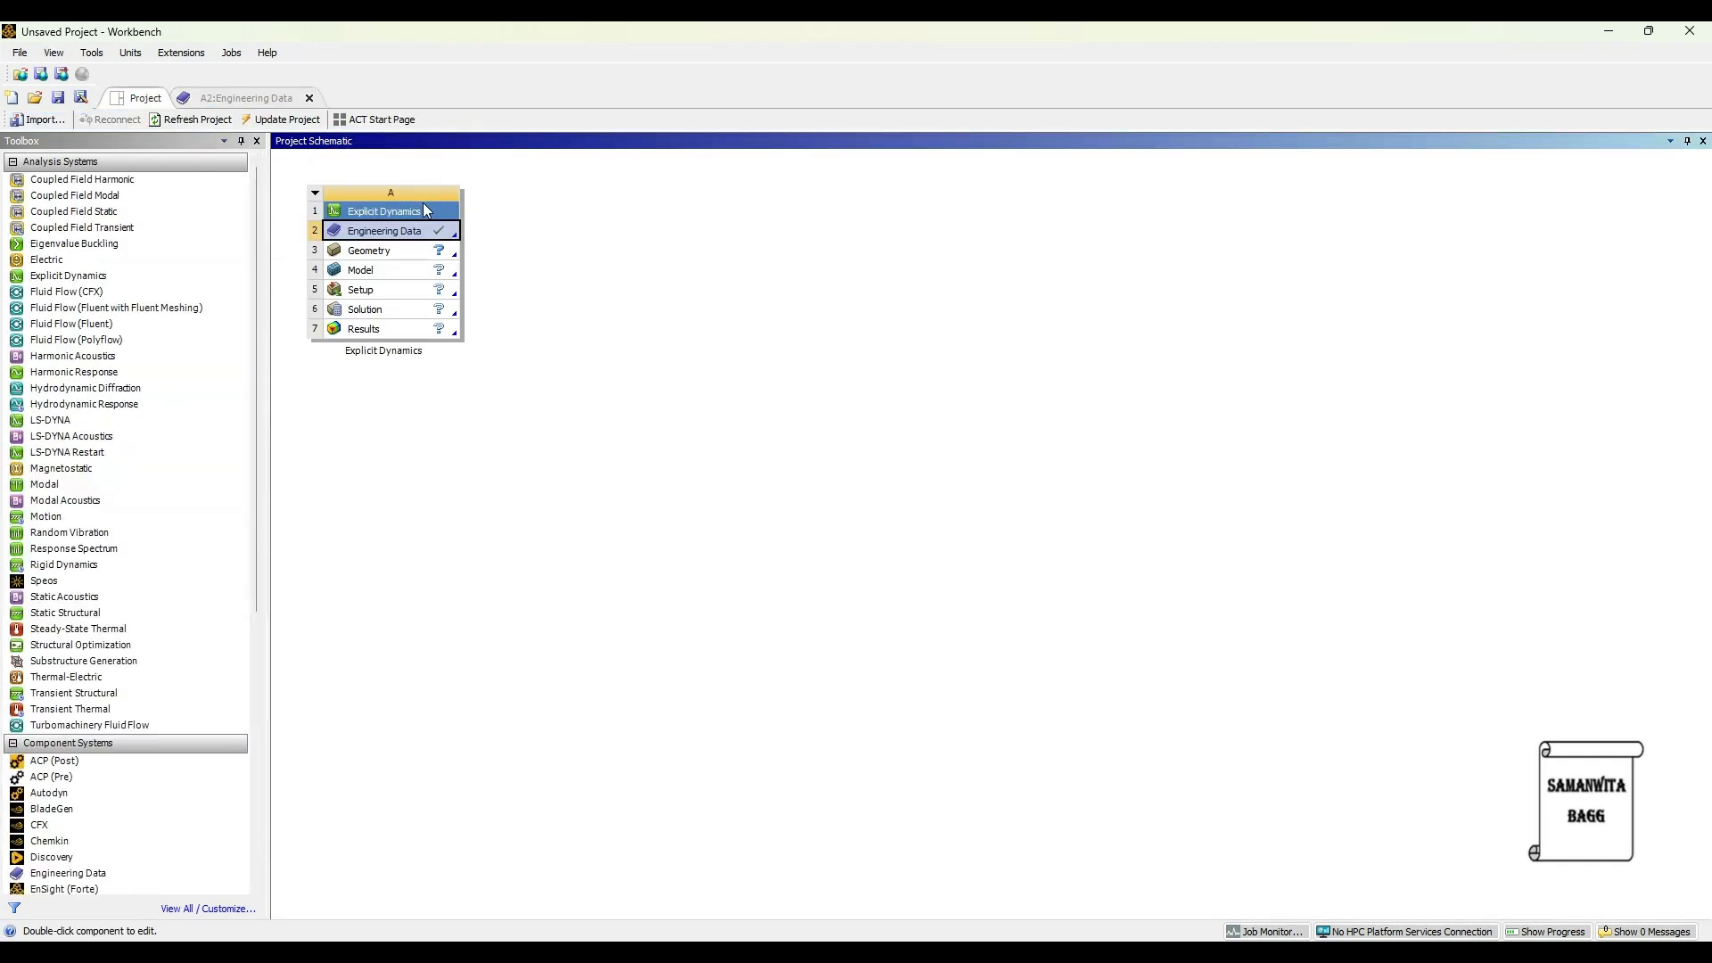
{"action": "left_click", "coordinate": [283, 119]}
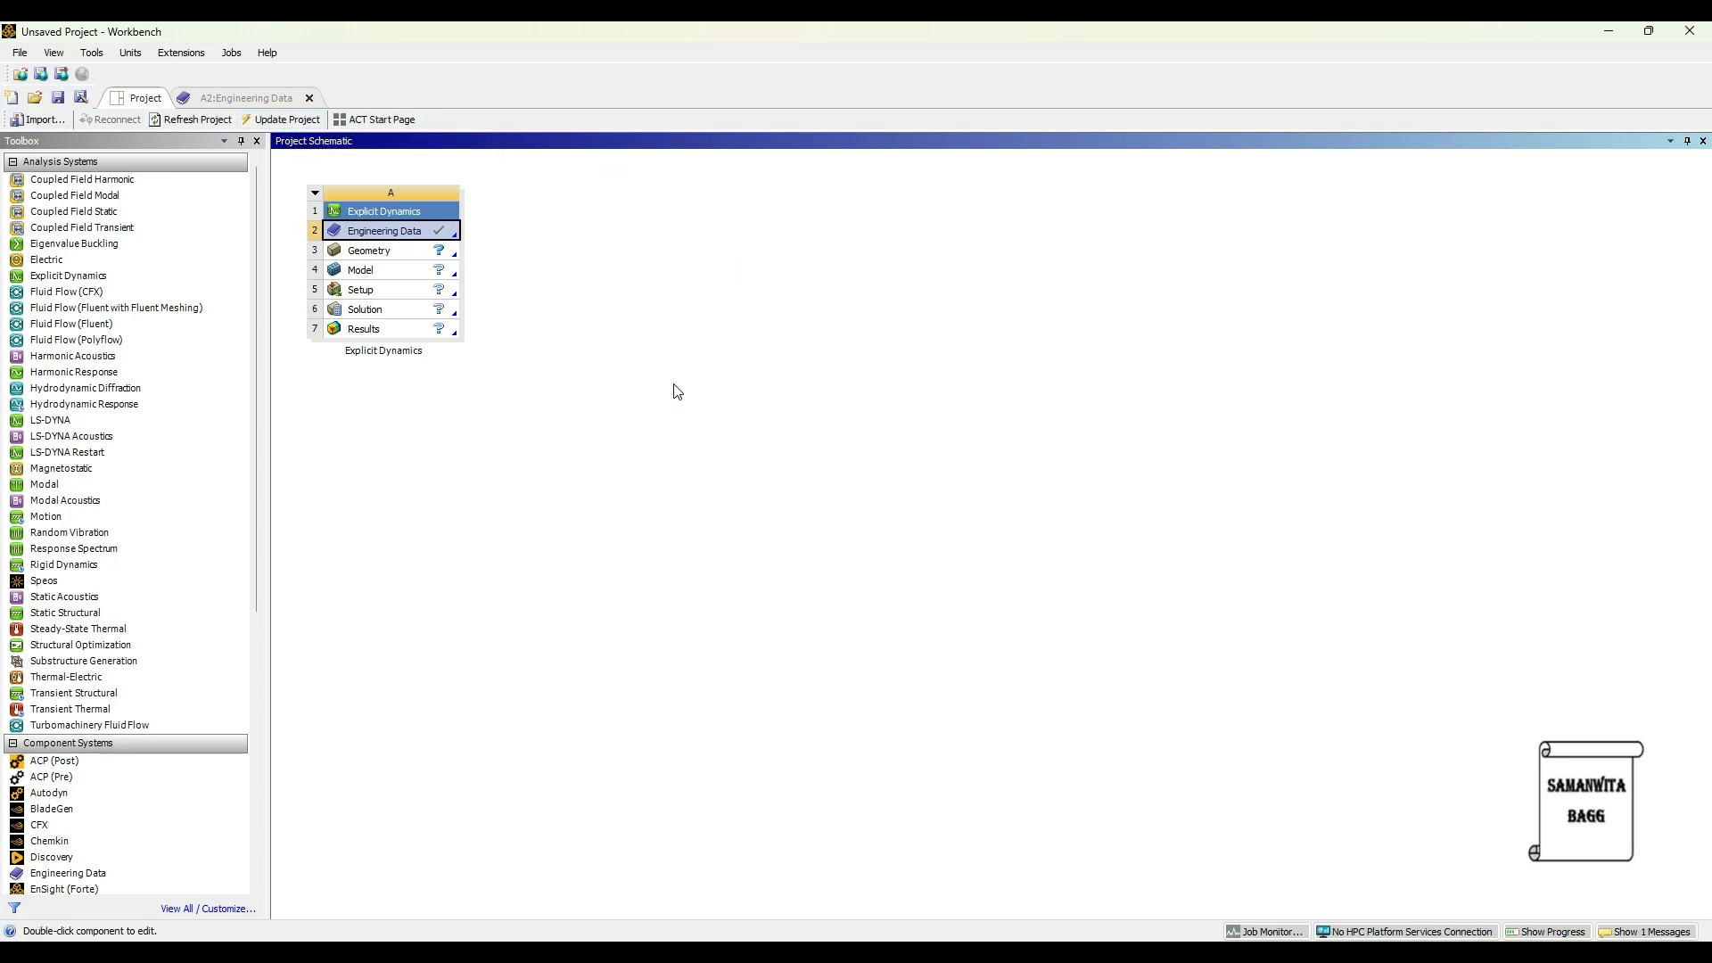
Import the existing bottle geometry file into the Geometry cell of the Explicit Dynamics system.
{"action": "left_click", "coordinate": [405, 251]}
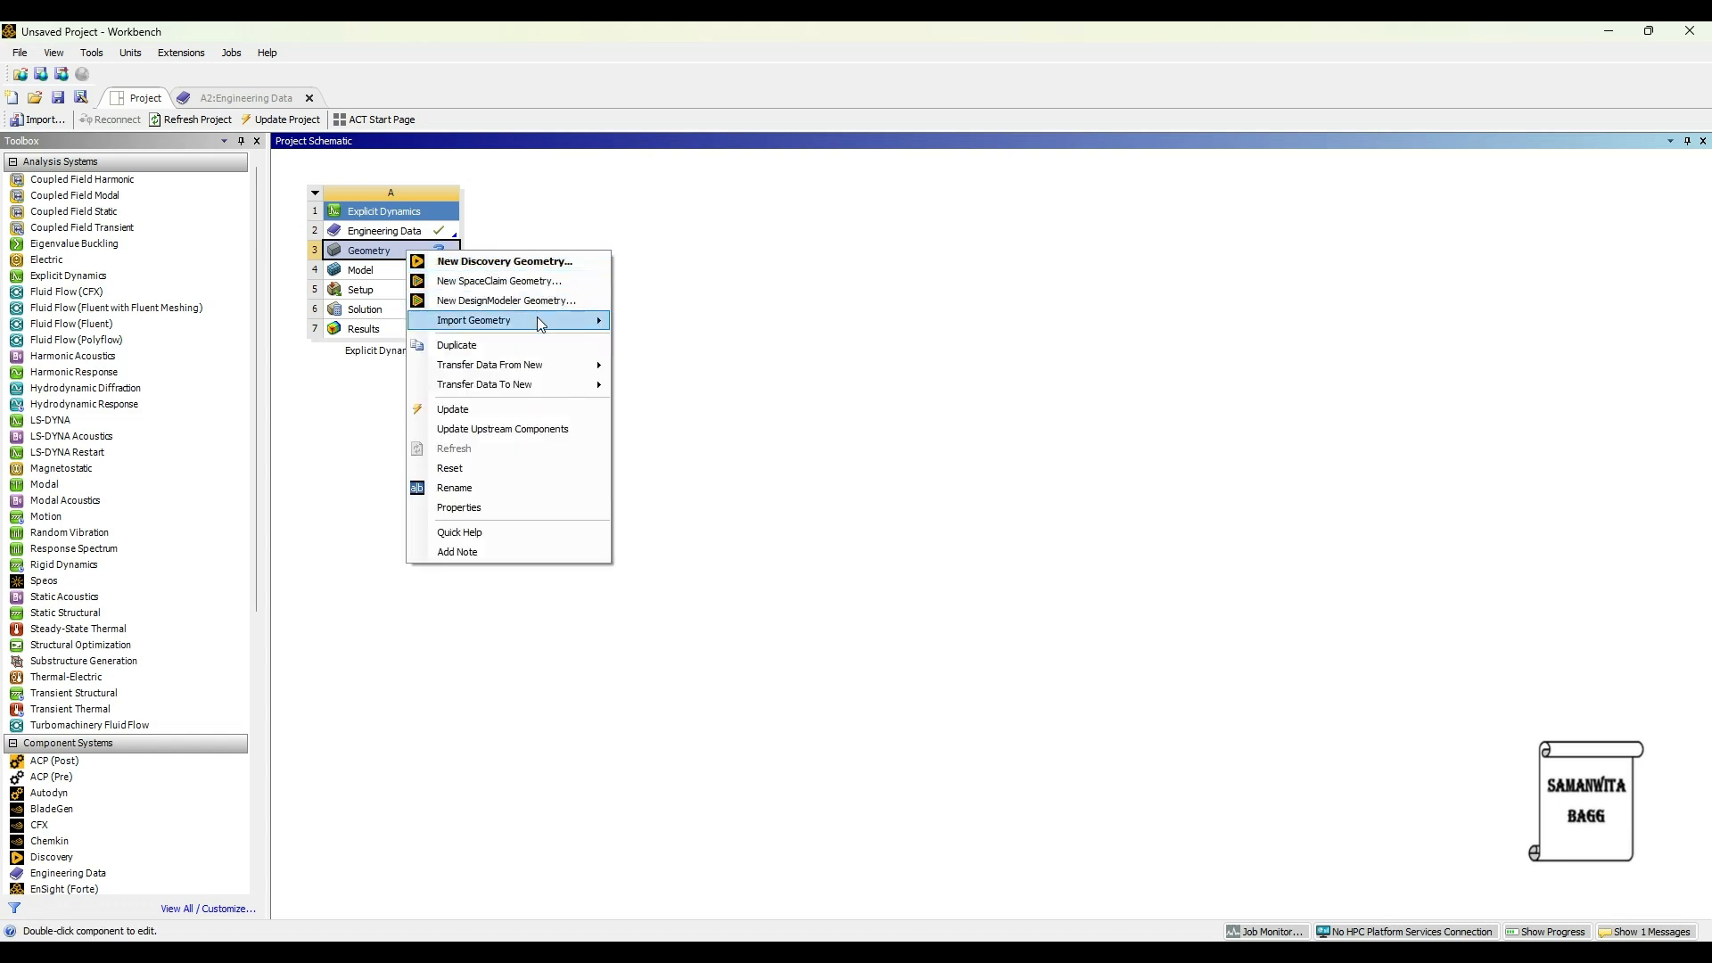
{"action": "mouse_move", "coordinate": [537, 319]}
{"action": "left_click", "coordinate": [664, 347]}
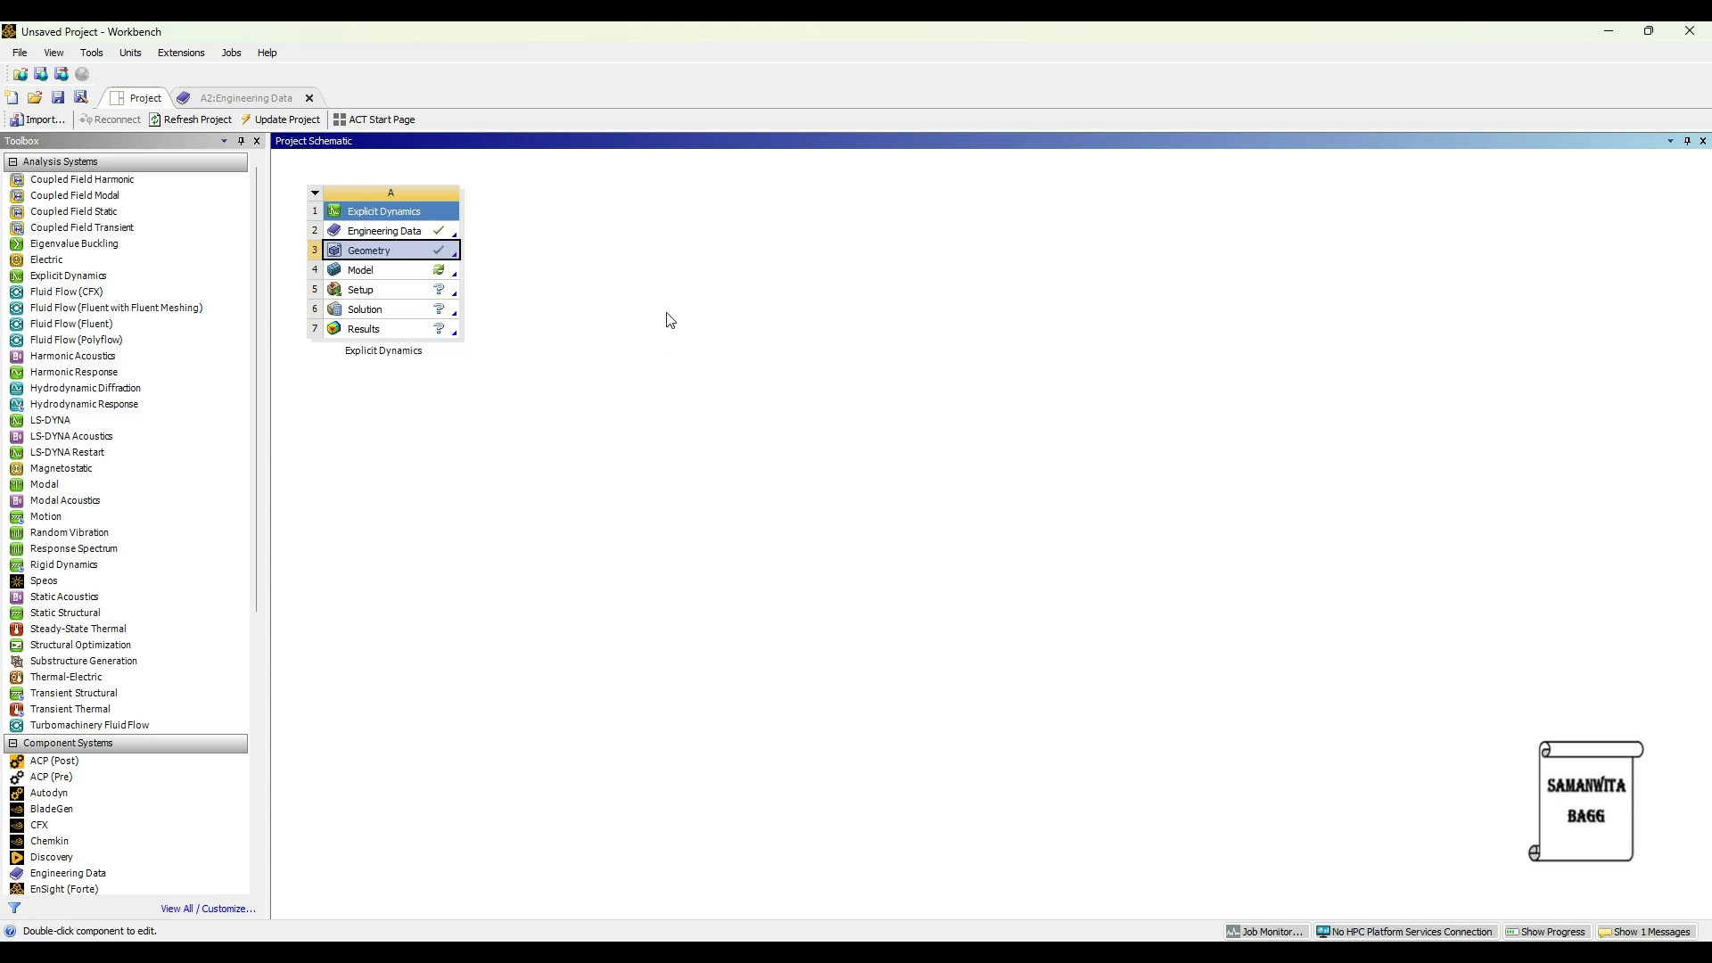
Open the Model cell in Mechanical and inspect the bottle geometry from several sides.
{"action": "double_click", "coordinate": [372, 275]}
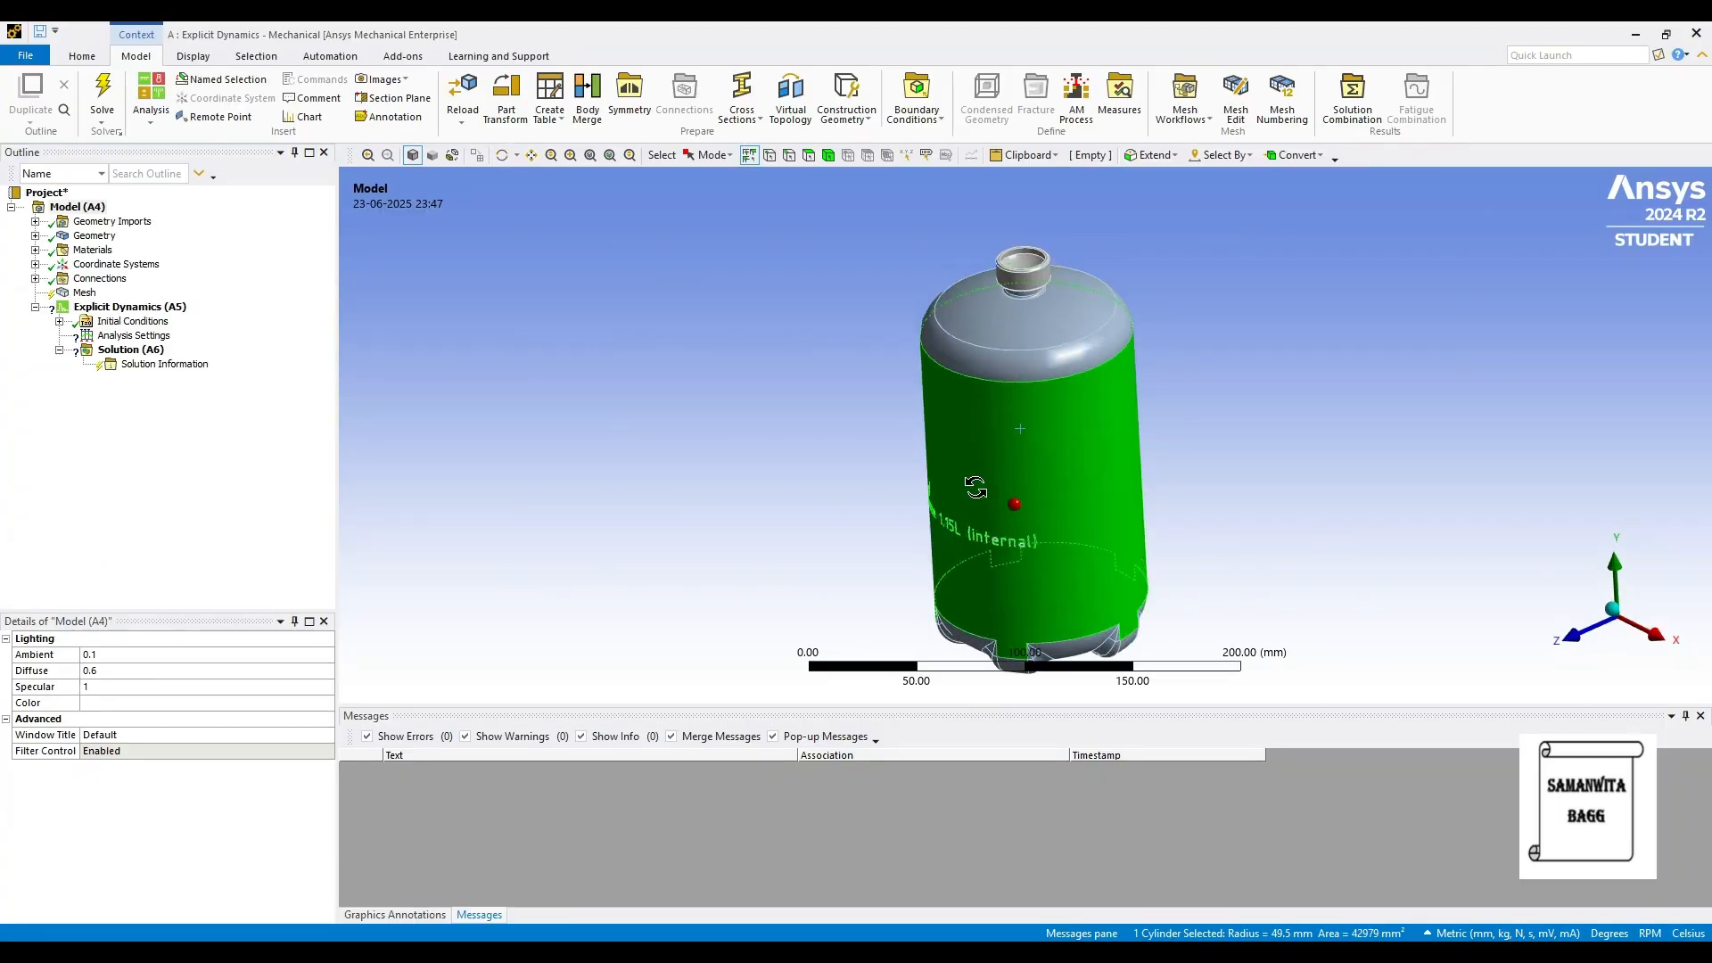
{"action": "middle_click_drag", "start_coordinate": [974, 489], "coordinate": [652, 510]}
{"action": "middle_click_drag", "start_coordinate": [1078, 601], "coordinate": [885, 515], "text": "ctrl"}
{"action": "left_click", "coordinate": [1131, 527]}
{"action": "middle_click_drag", "start_coordinate": [1010, 576], "coordinate": [1097, 546]}
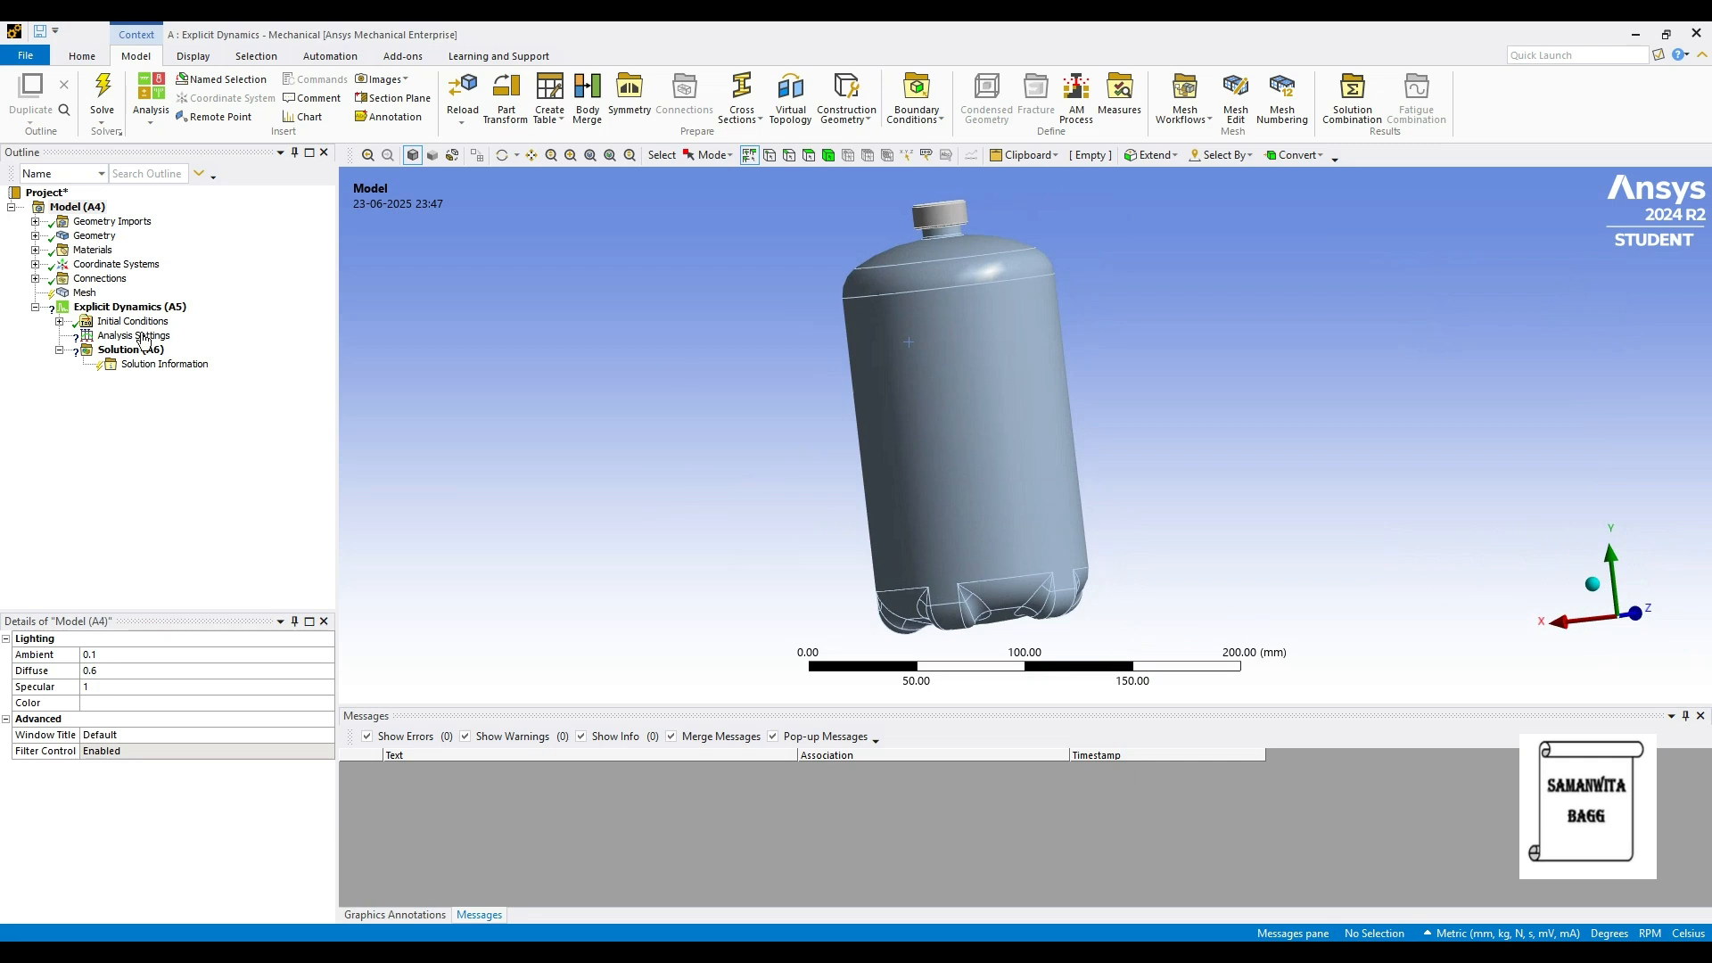
Expand the geometry's bodies and suppress the outlet body at the bottle's neck.
{"action": "left_click", "coordinate": [36, 236]}
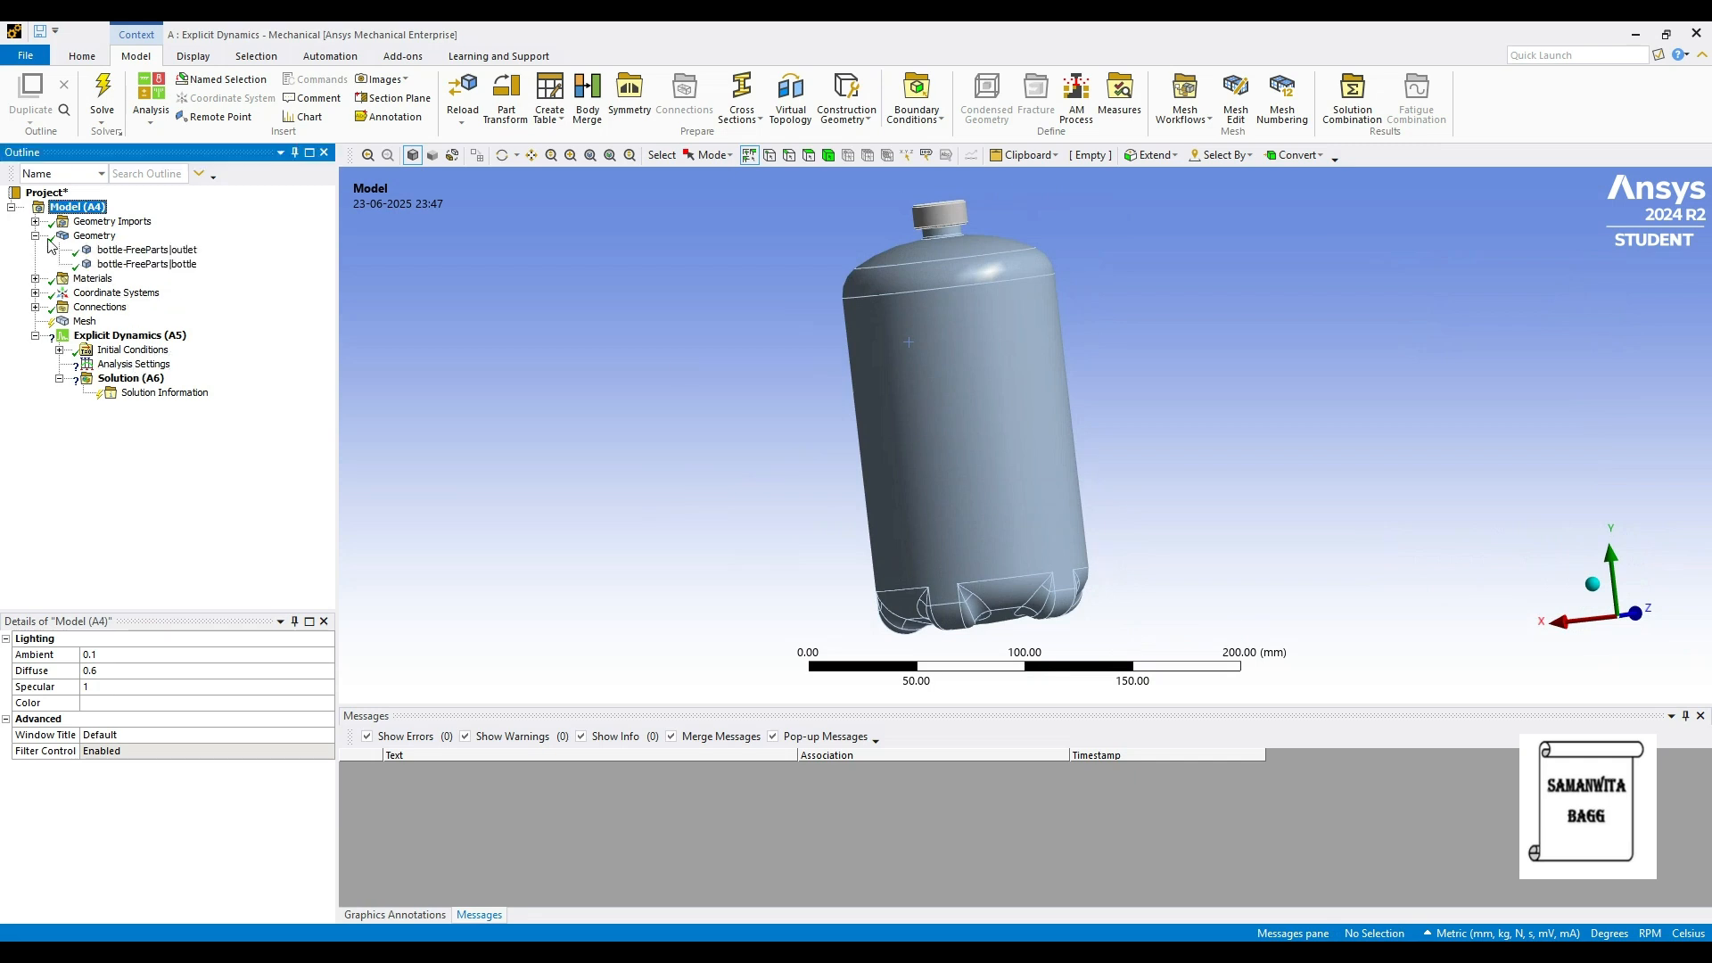
{"action": "left_click", "coordinate": [120, 251]}
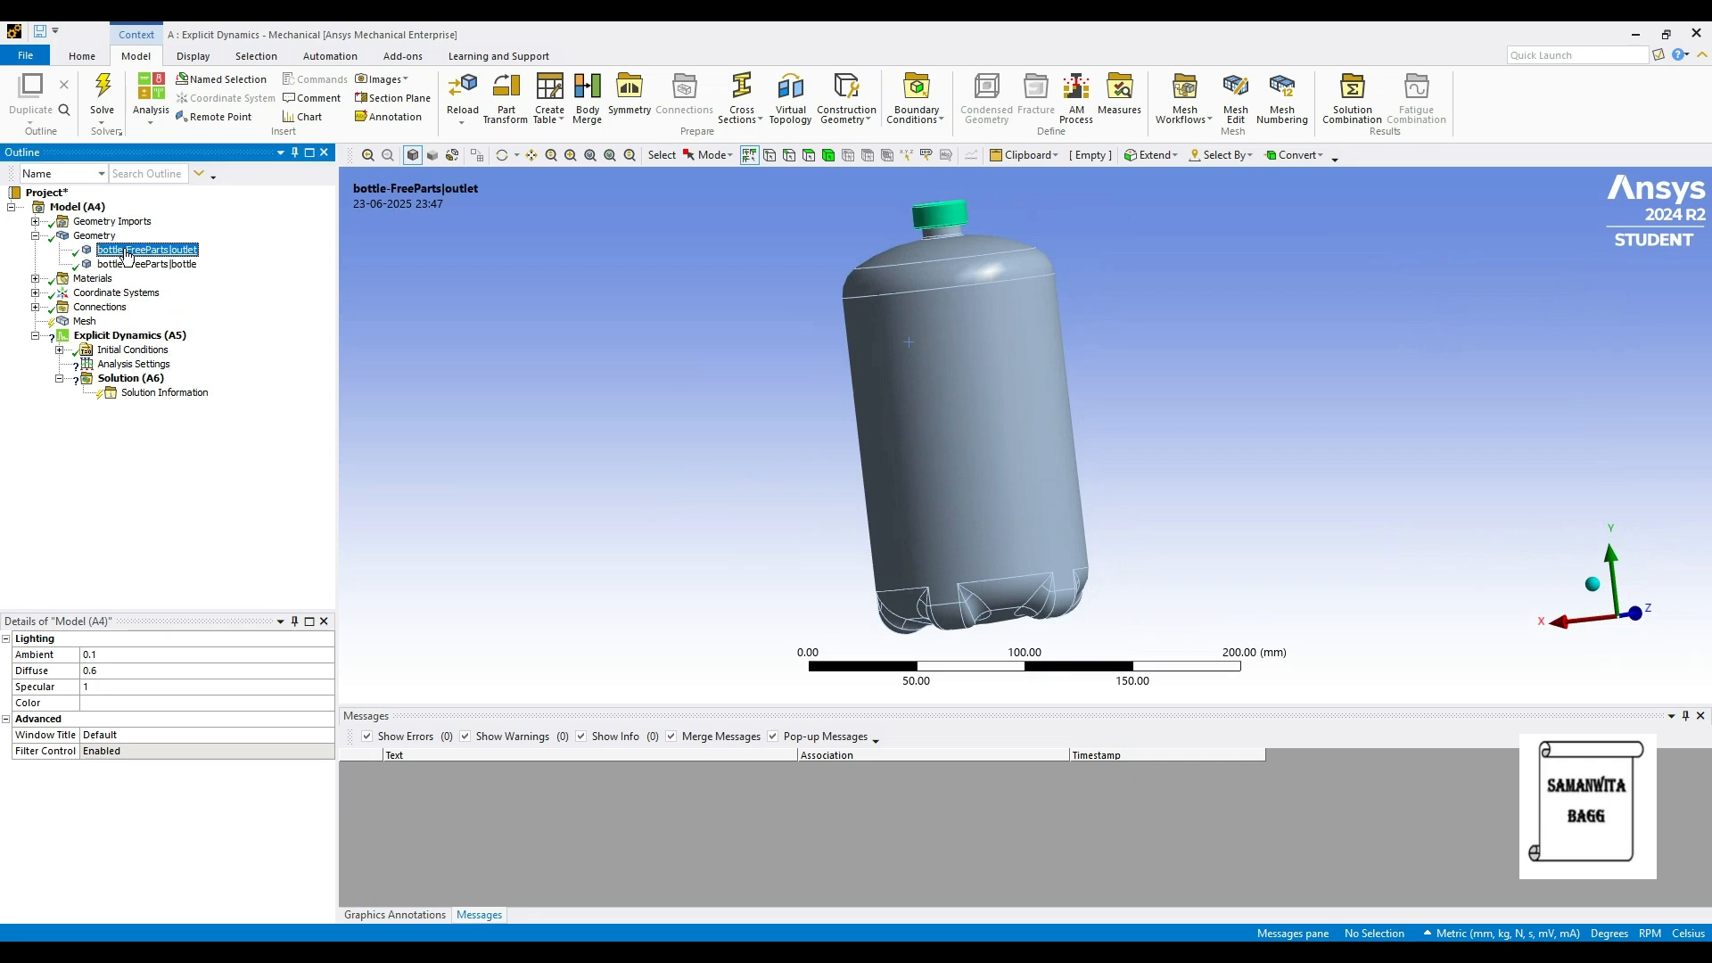
{"action": "left_click", "coordinate": [214, 265]}
{"action": "left_click", "coordinate": [134, 251]}
{"action": "right_click", "coordinate": [175, 250]}
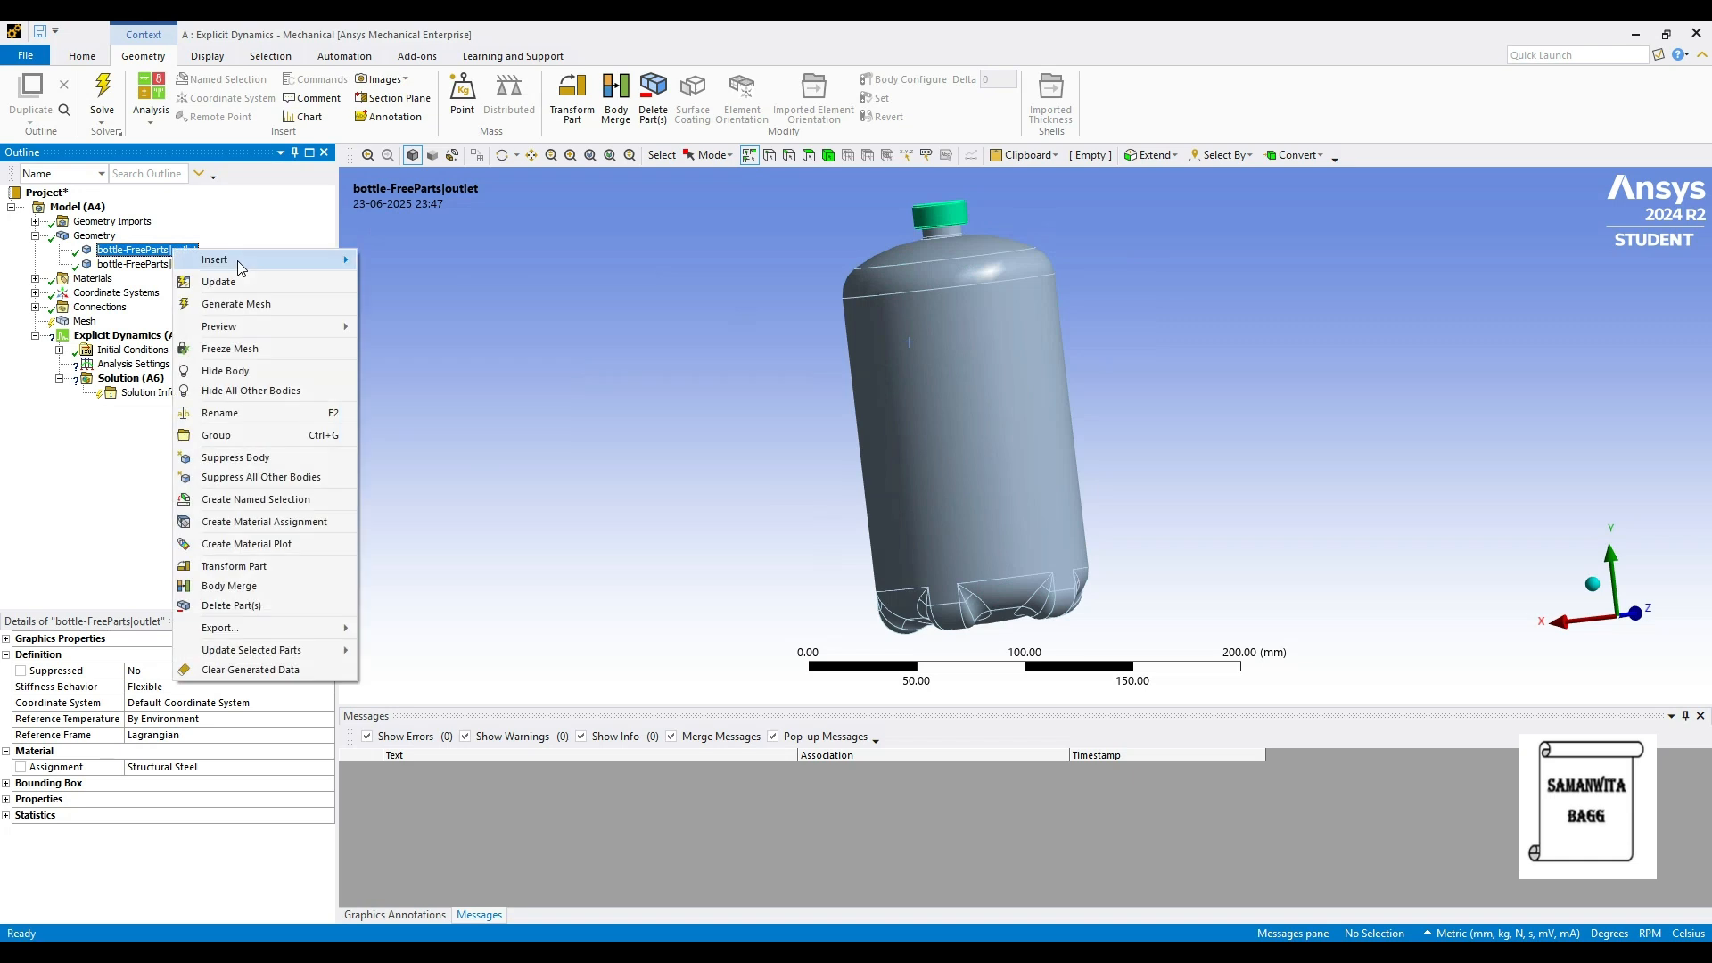
{"action": "left_click", "coordinate": [294, 463]}
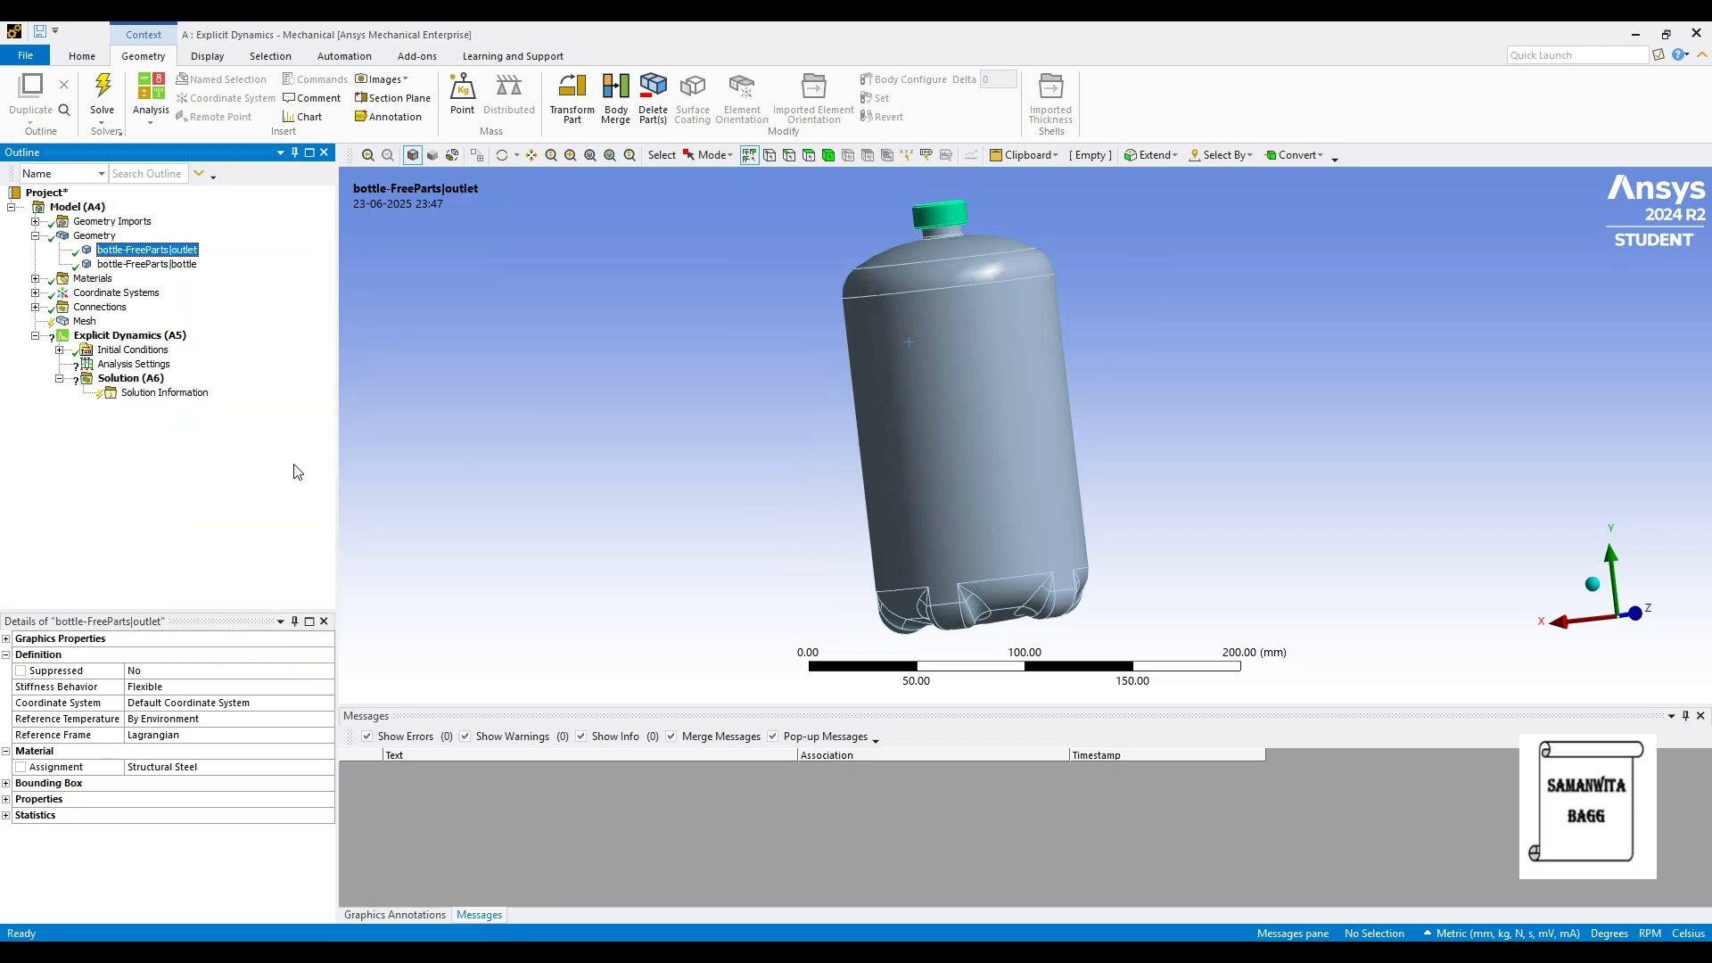
Assign COPPER as the material of the bottle body.
{"action": "left_click", "coordinate": [134, 267]}
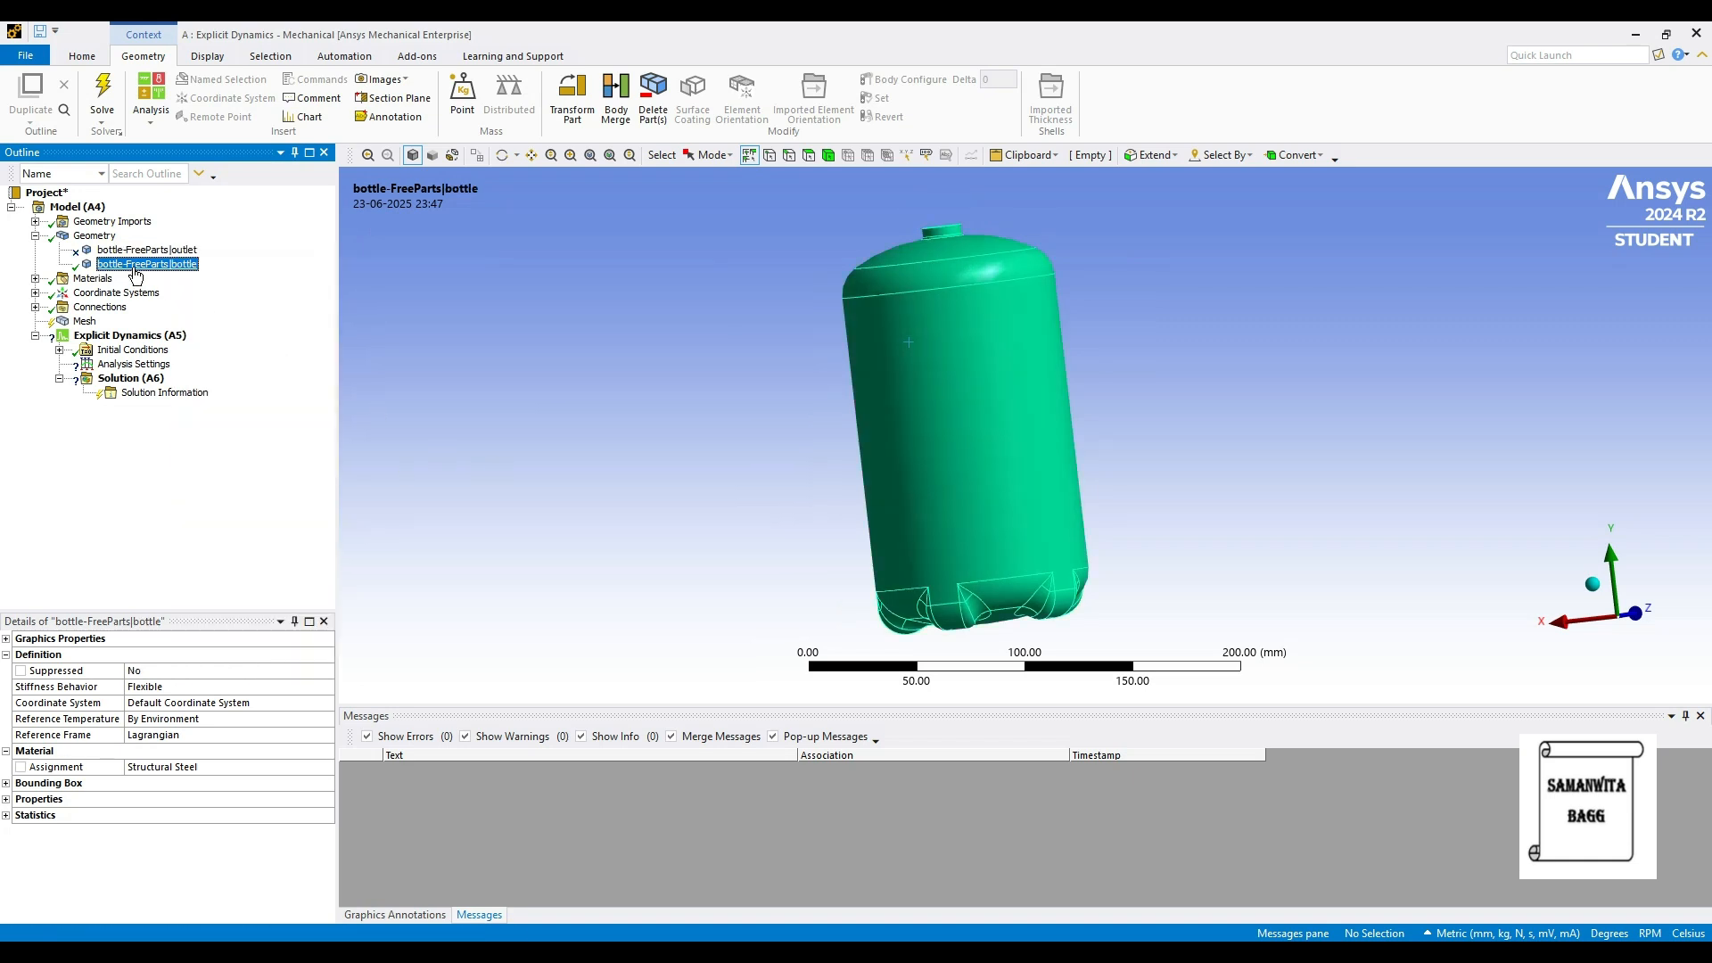
{"action": "left_click", "coordinate": [327, 772]}
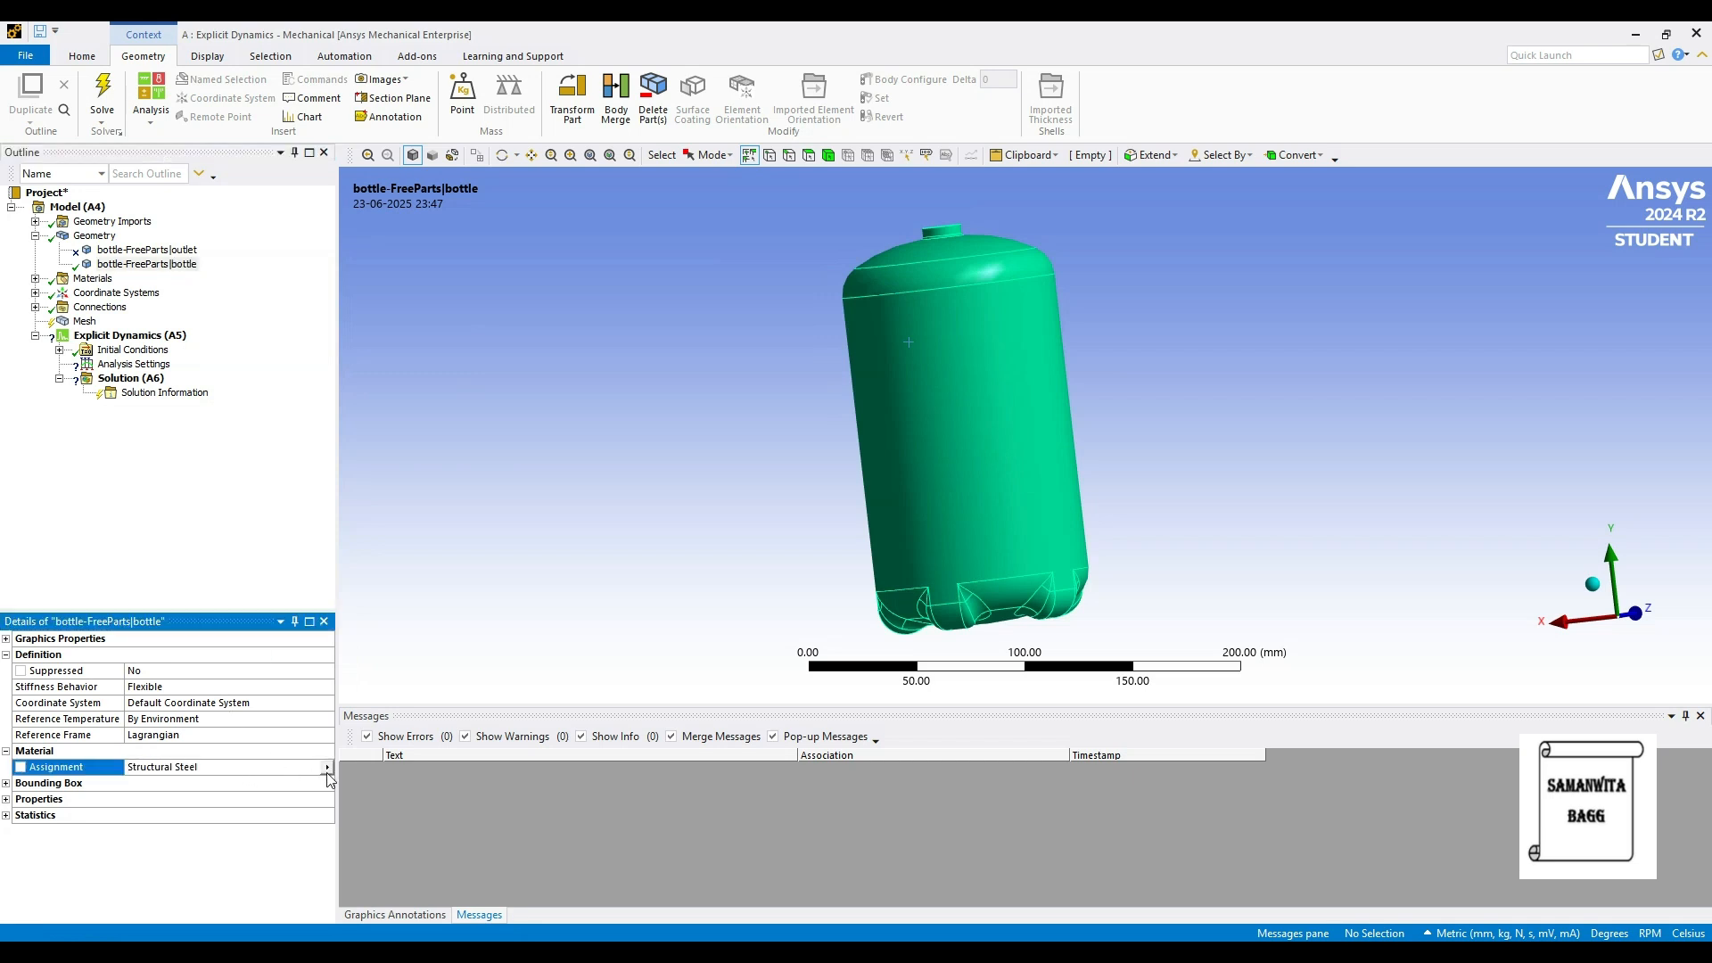
{"action": "left_click", "coordinate": [327, 769]}
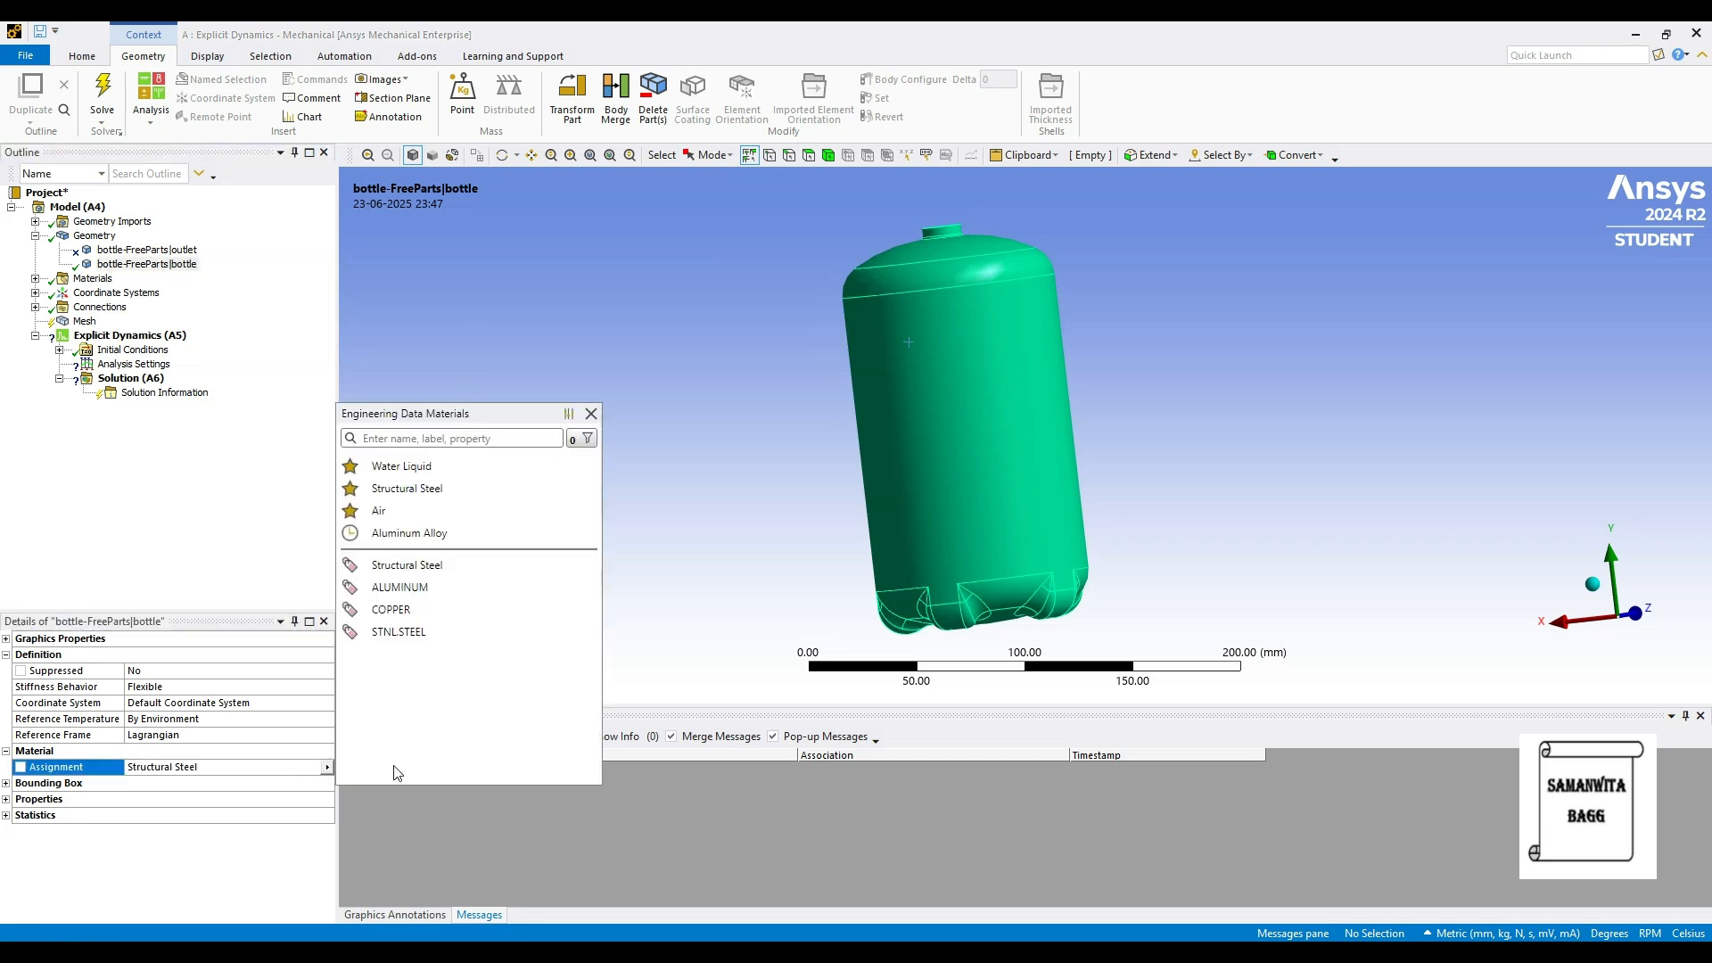
{"action": "left_click", "coordinate": [427, 610]}
Generate the mesh of the bottle with the default element size.
{"action": "left_click", "coordinate": [86, 322]}
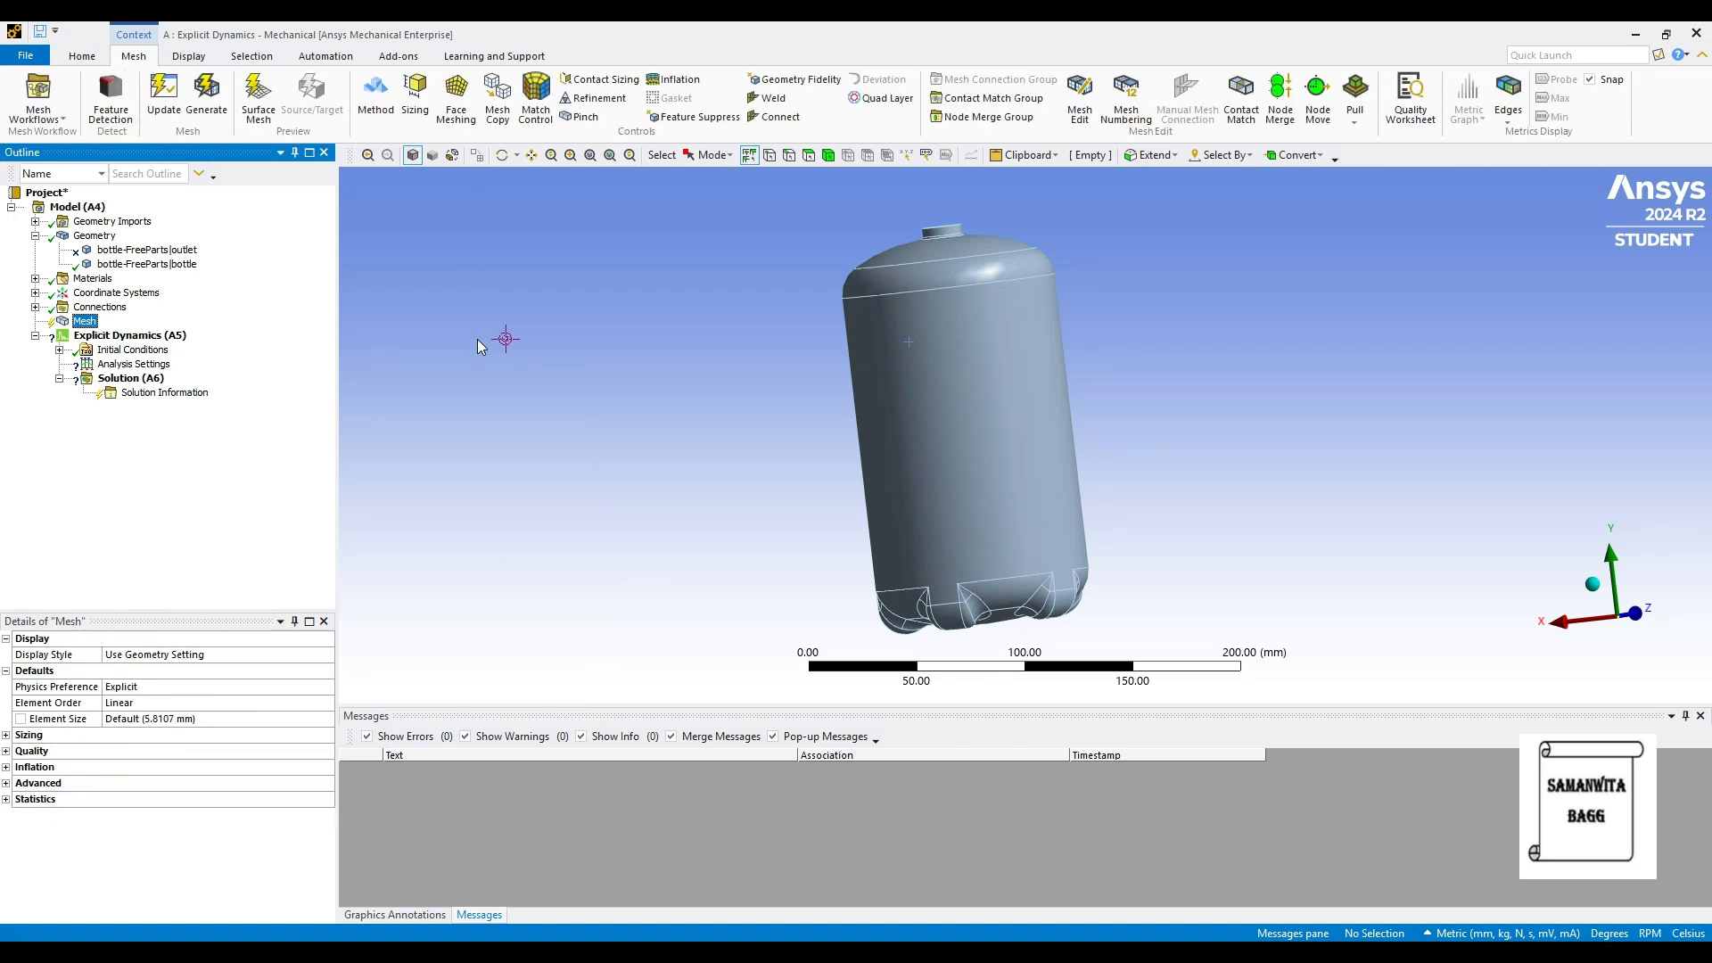
{"action": "left_click", "coordinate": [206, 93]}
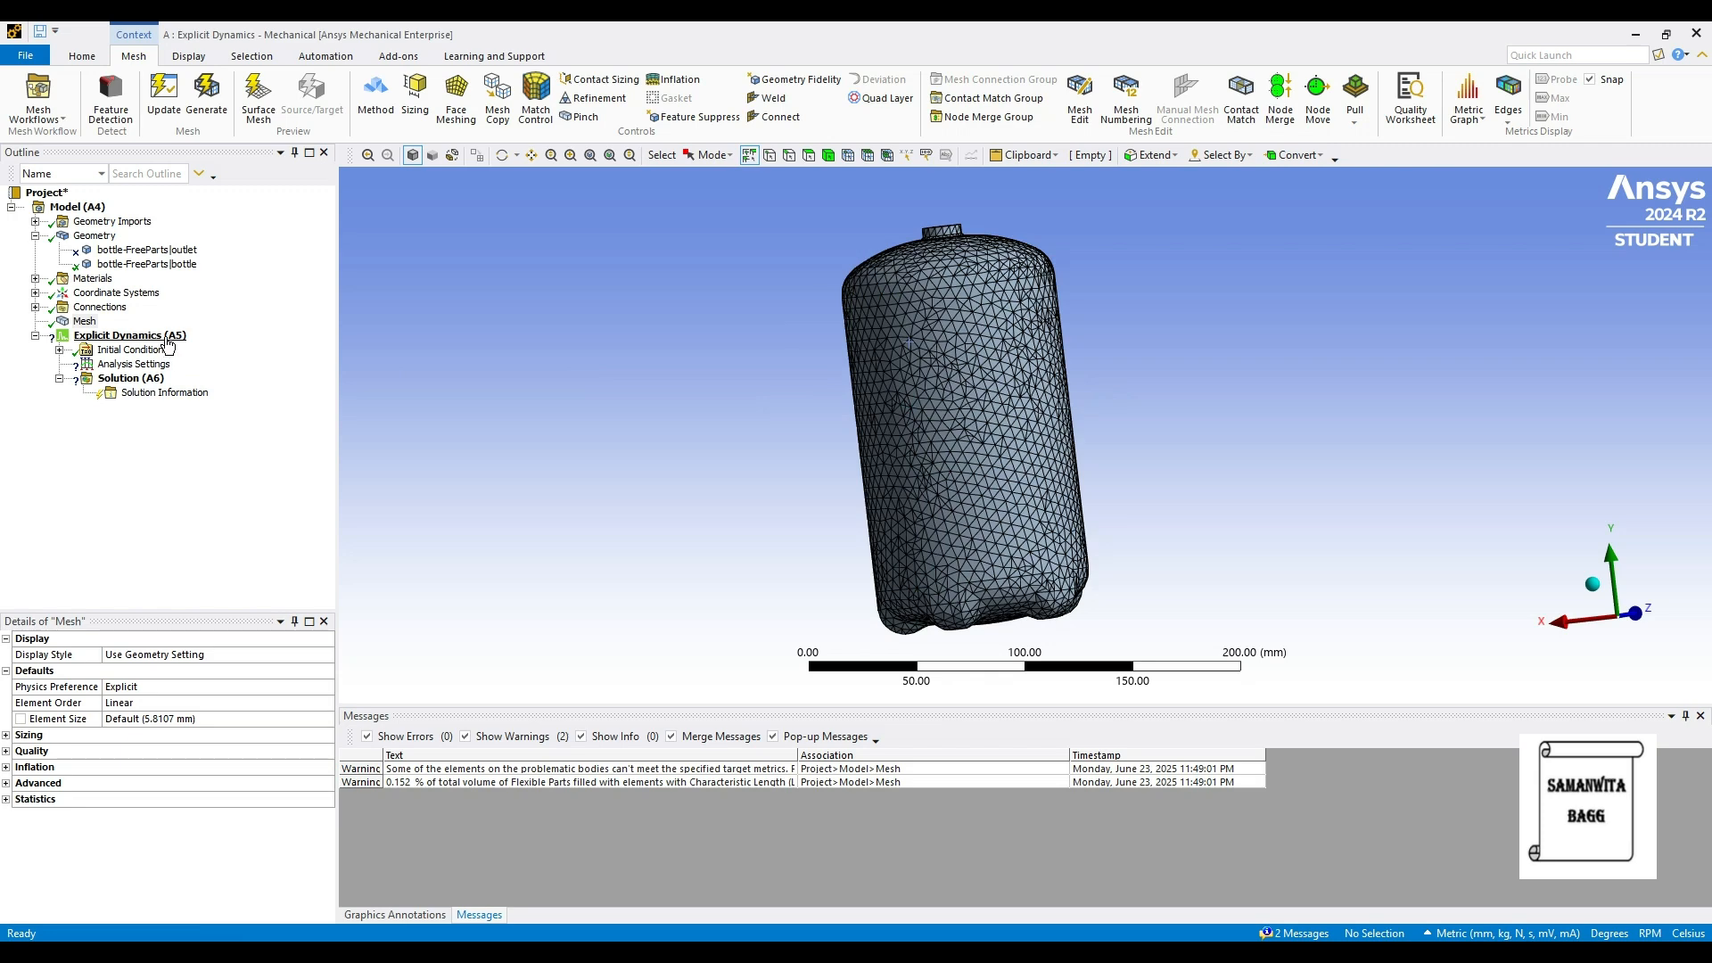
Set the end time of the explicit dynamics analysis to 0.001 s.
{"action": "left_click", "coordinate": [148, 365]}
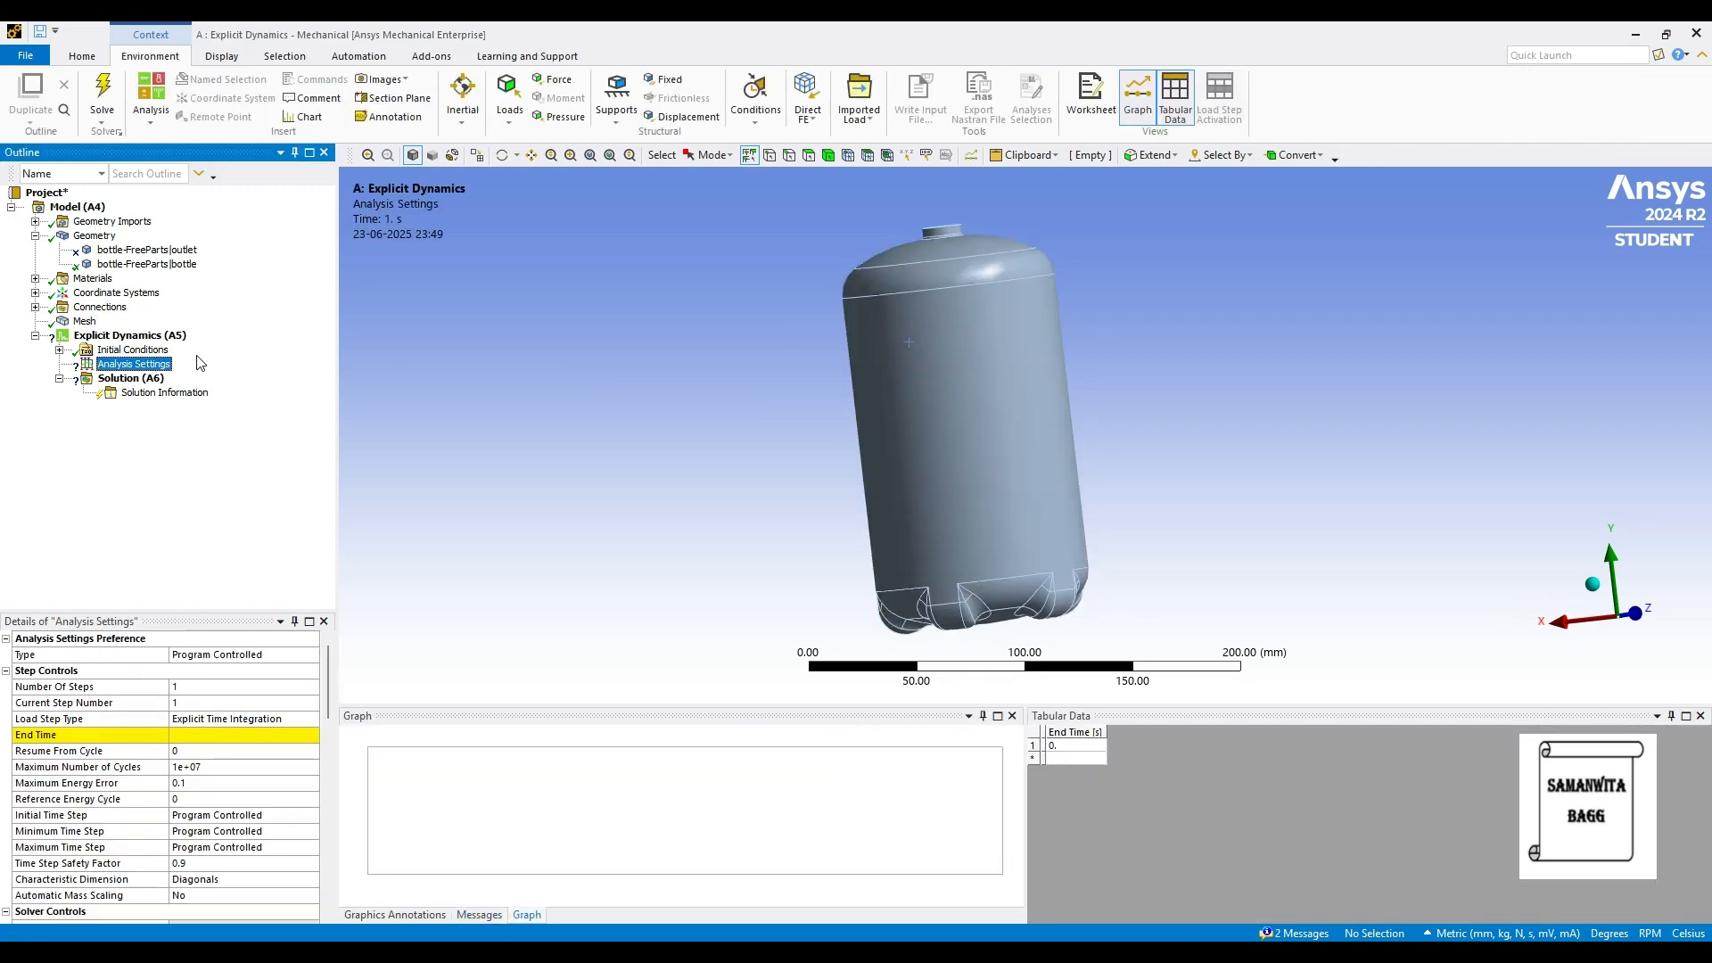
{"action": "left_click", "coordinate": [209, 736]}
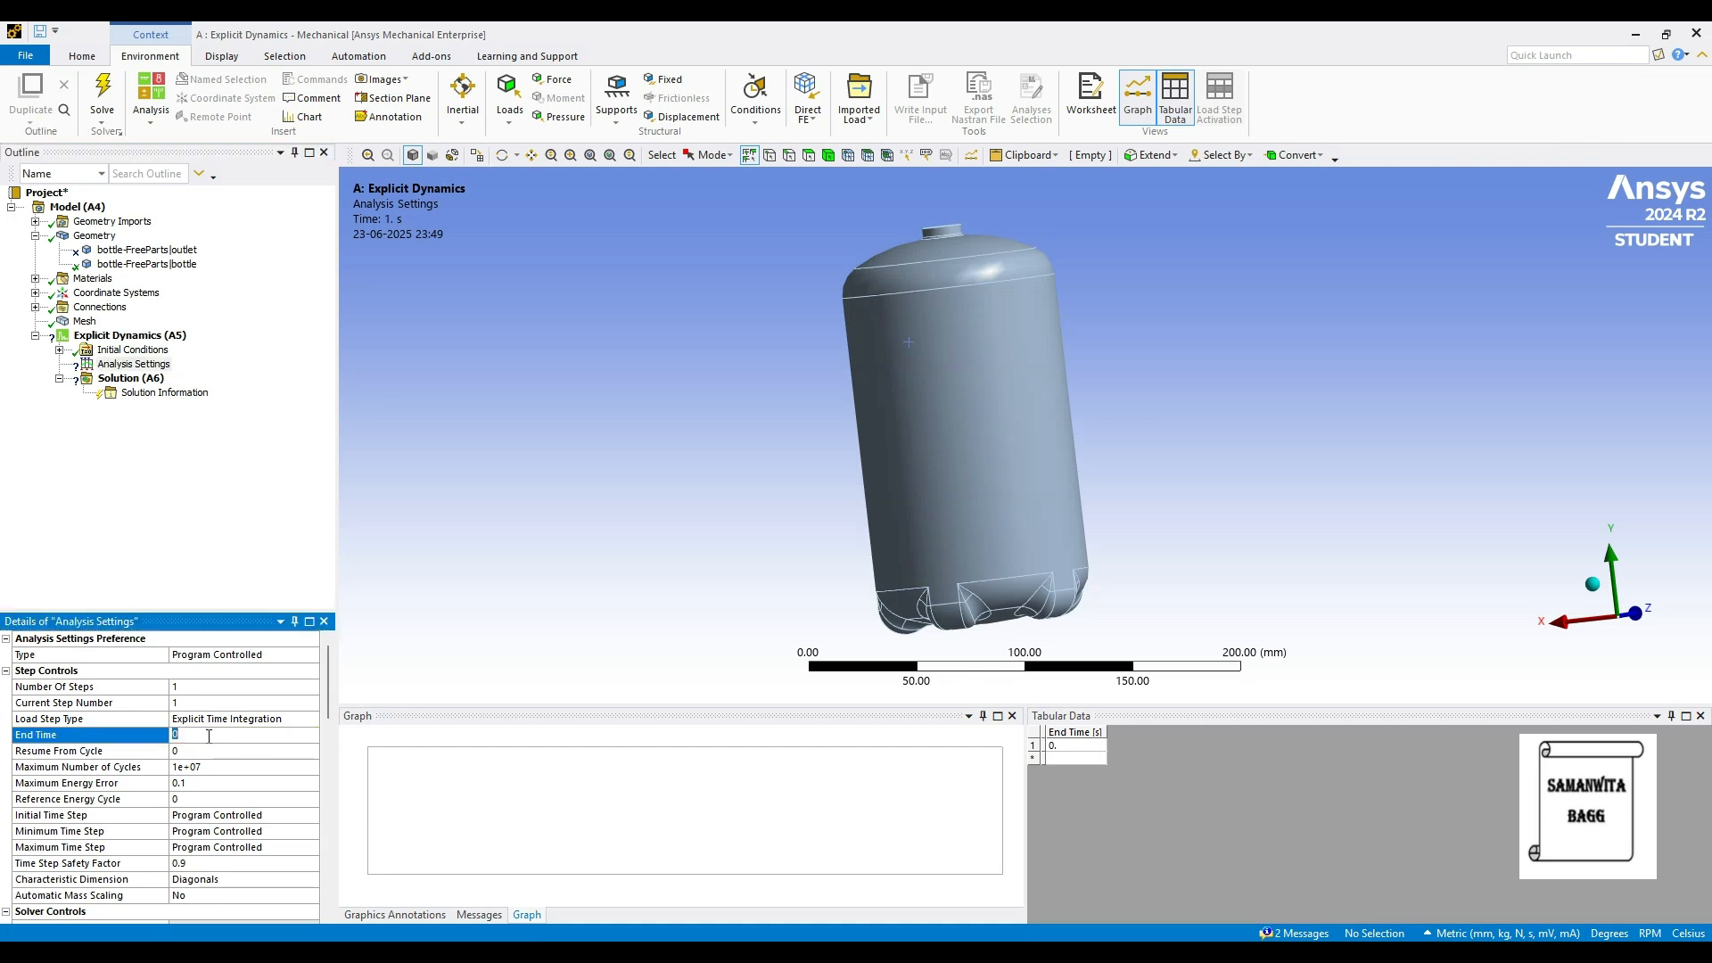
{"action": "type", "text": "0.001"}
{"action": "key", "text": "Return"}
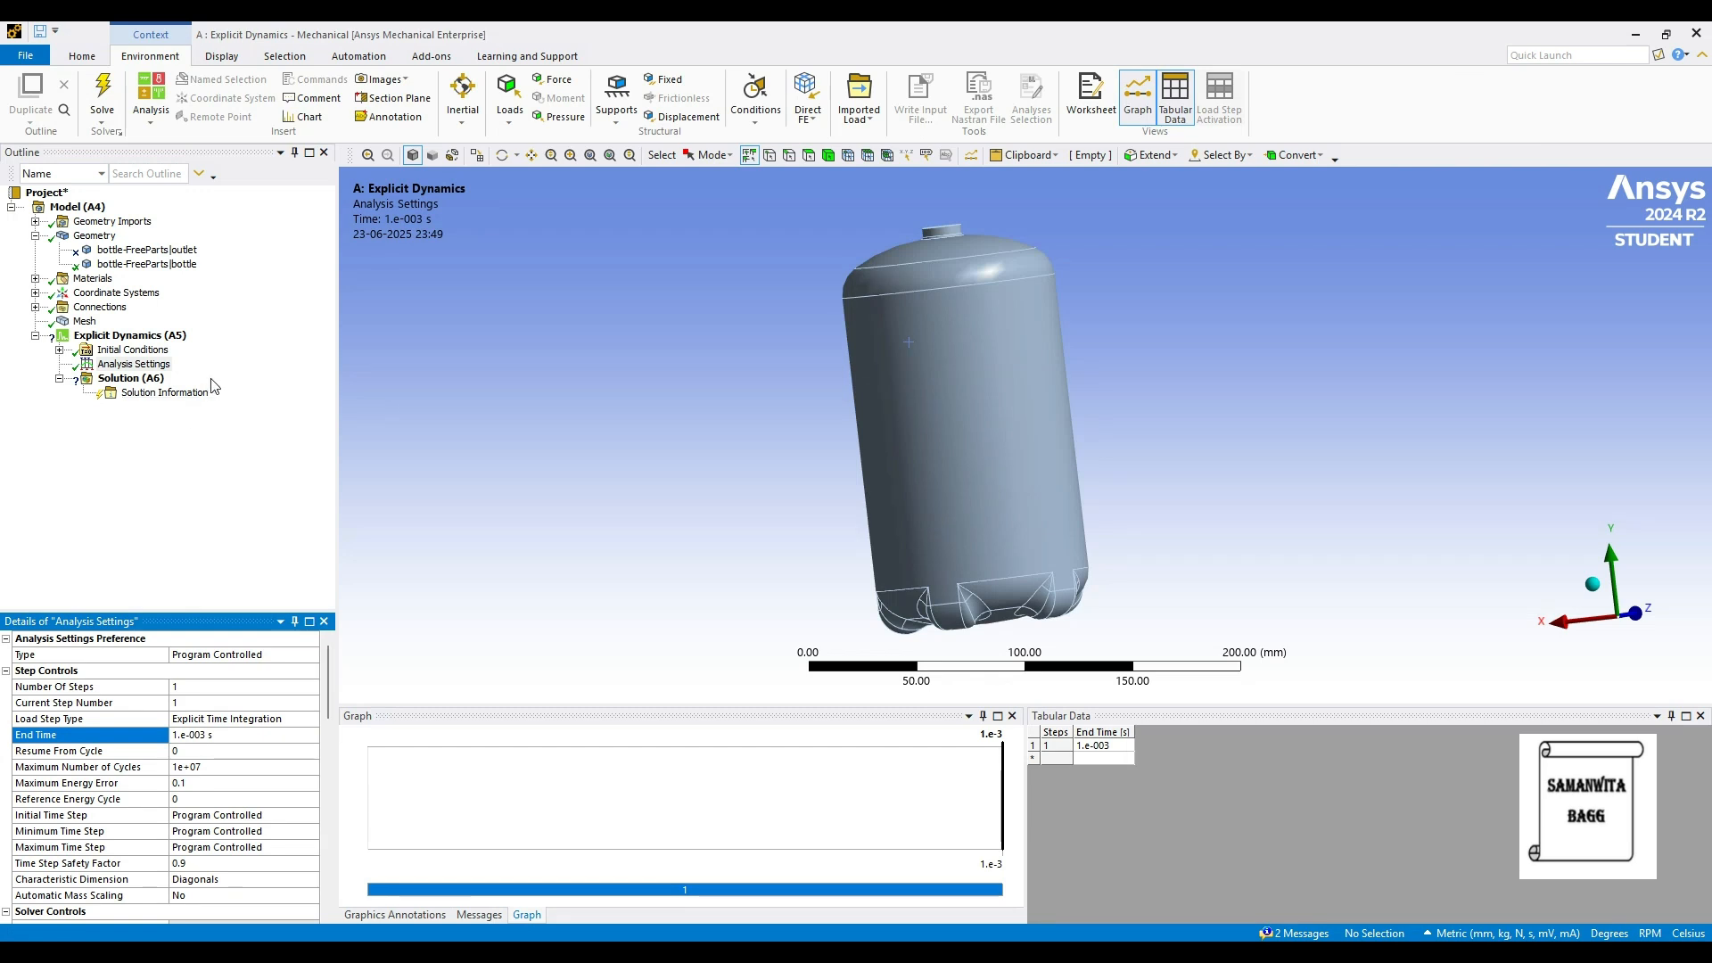
Add a fixed support to the middle faces of the five feet on the underside of the bottle.
{"action": "right_click", "coordinate": [174, 339]}
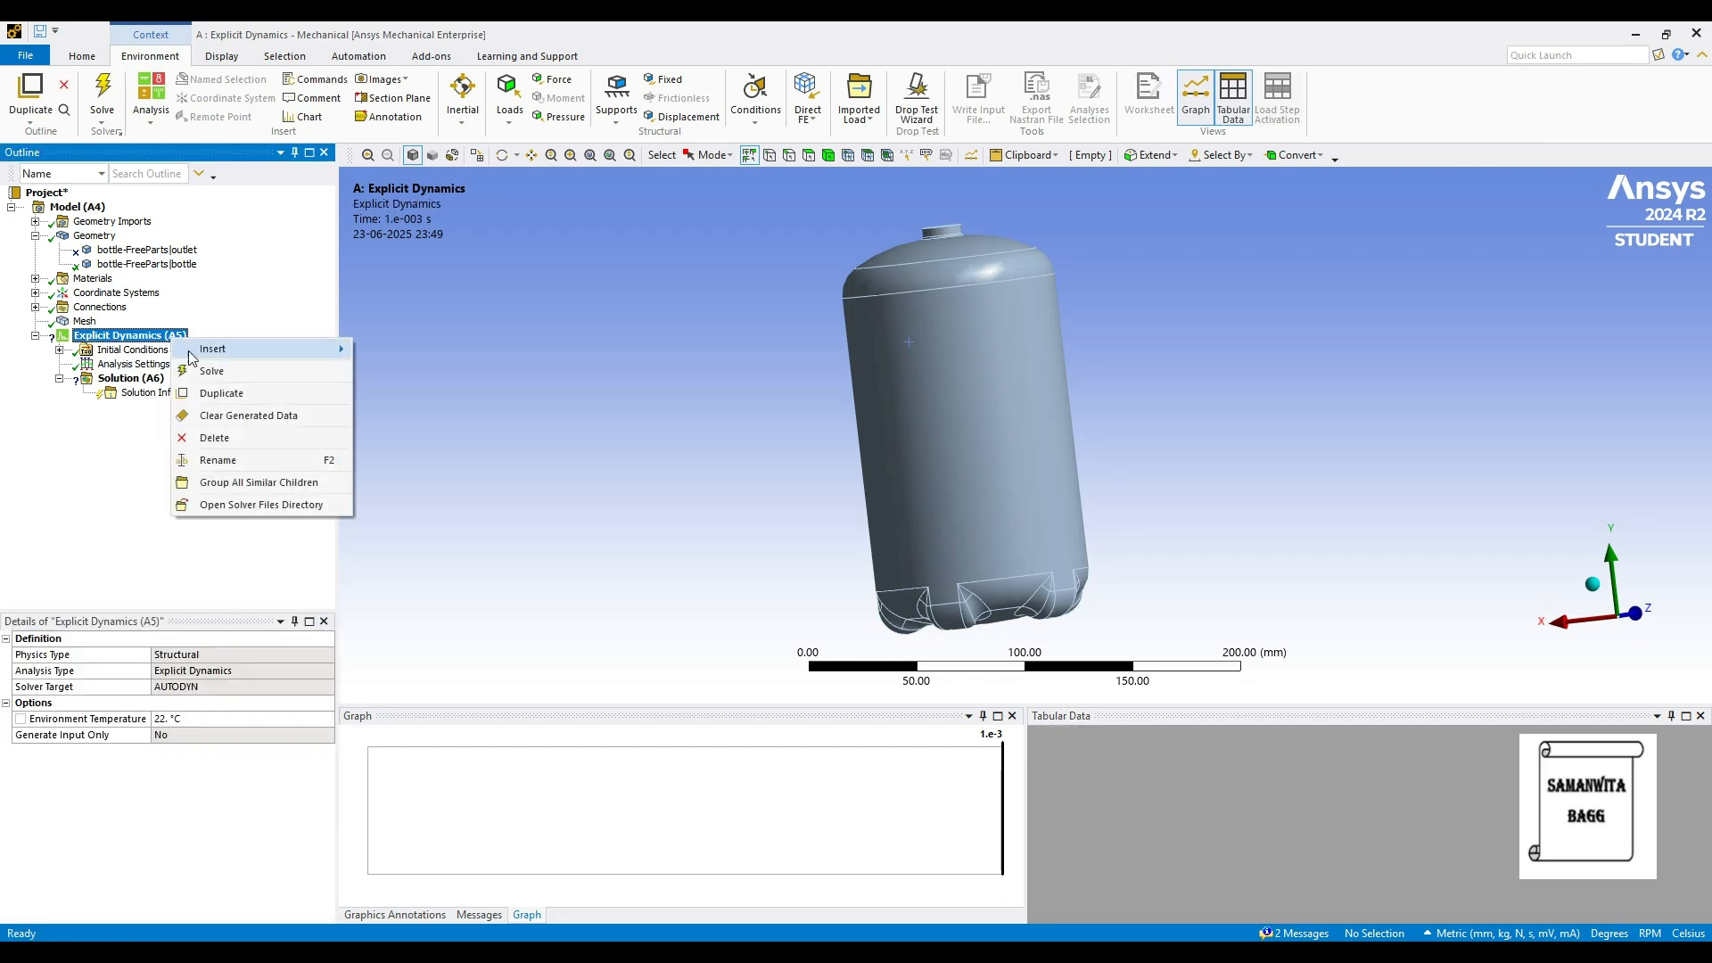
{"action": "mouse_move", "coordinate": [267, 348]}
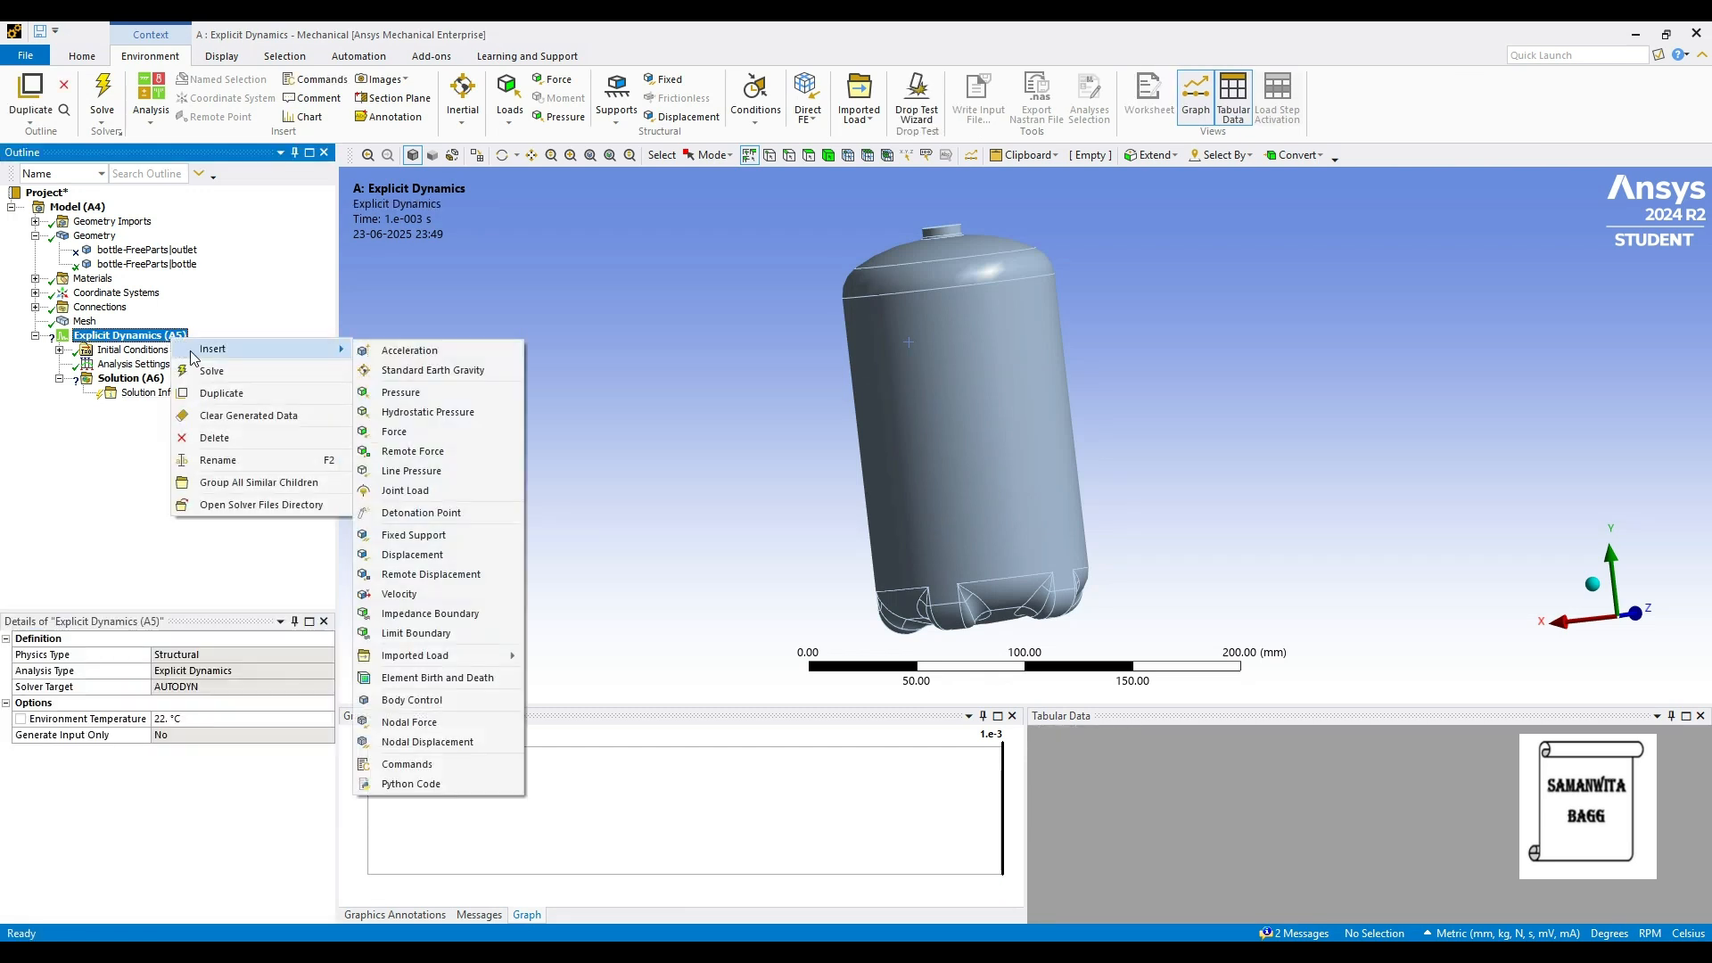
{"action": "left_click", "coordinate": [446, 533]}
{"action": "middle_click_drag", "start_coordinate": [979, 437], "coordinate": [981, 334]}
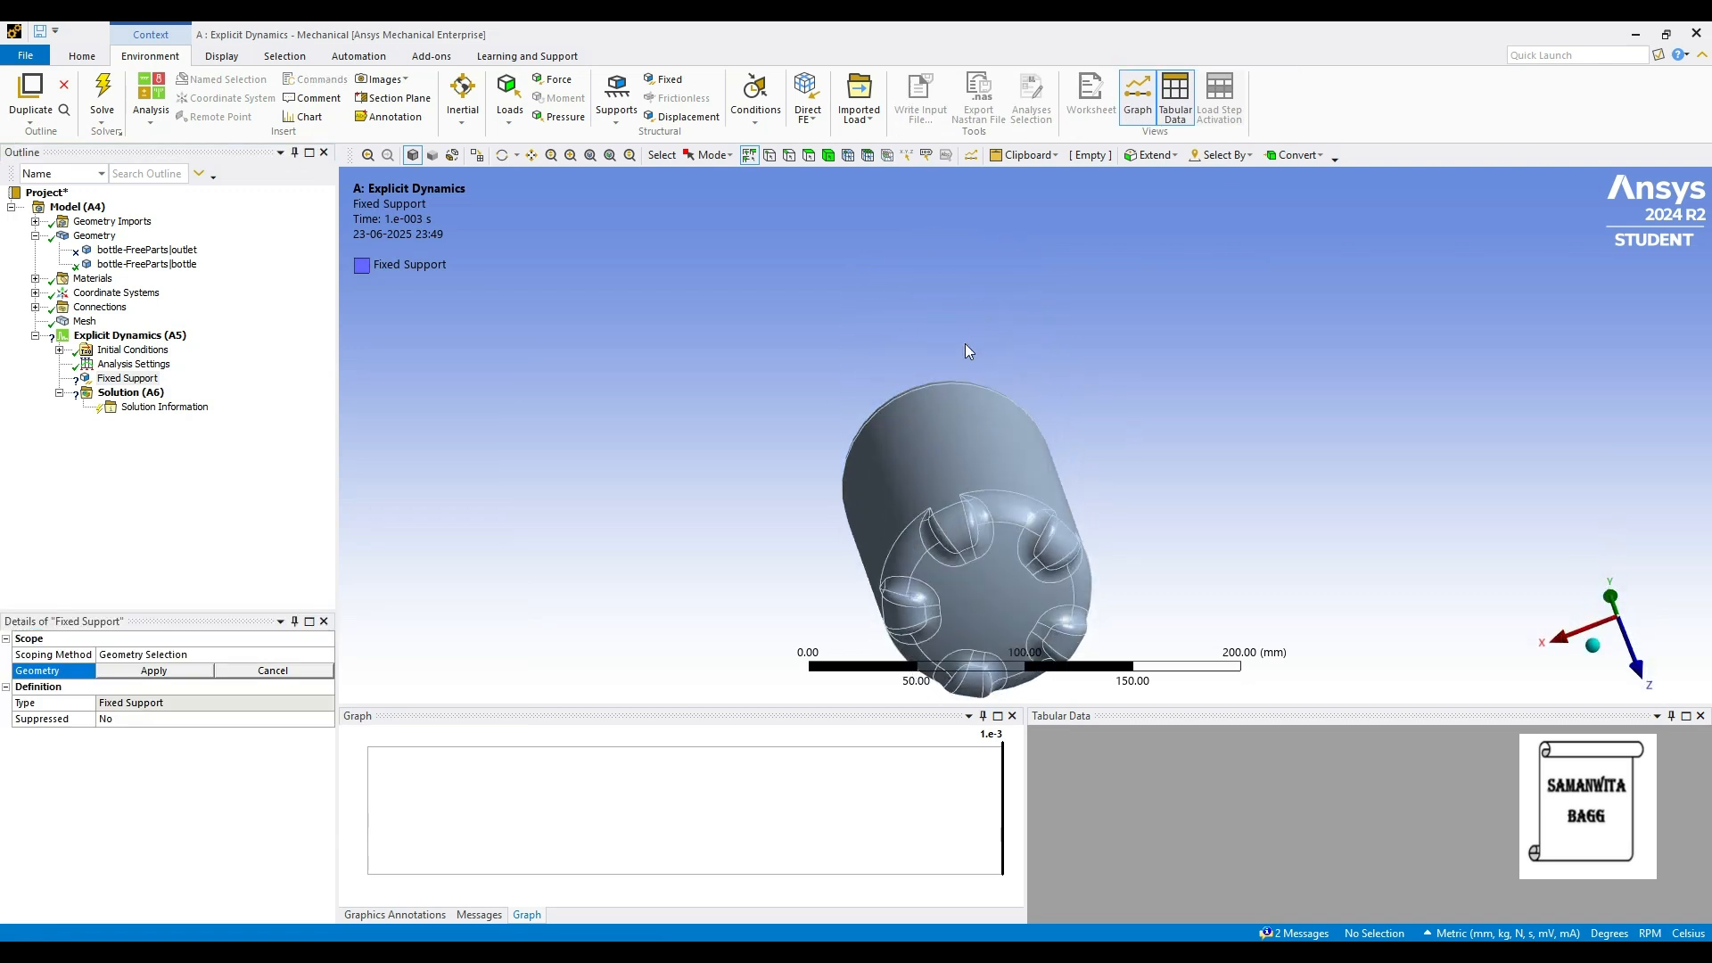
{"action": "scroll", "coordinate": [967, 401], "scroll_direction": "up", "scroll_amount": 3}
{"action": "scroll", "coordinate": [966, 413], "scroll_direction": "down", "scroll_amount": 2}
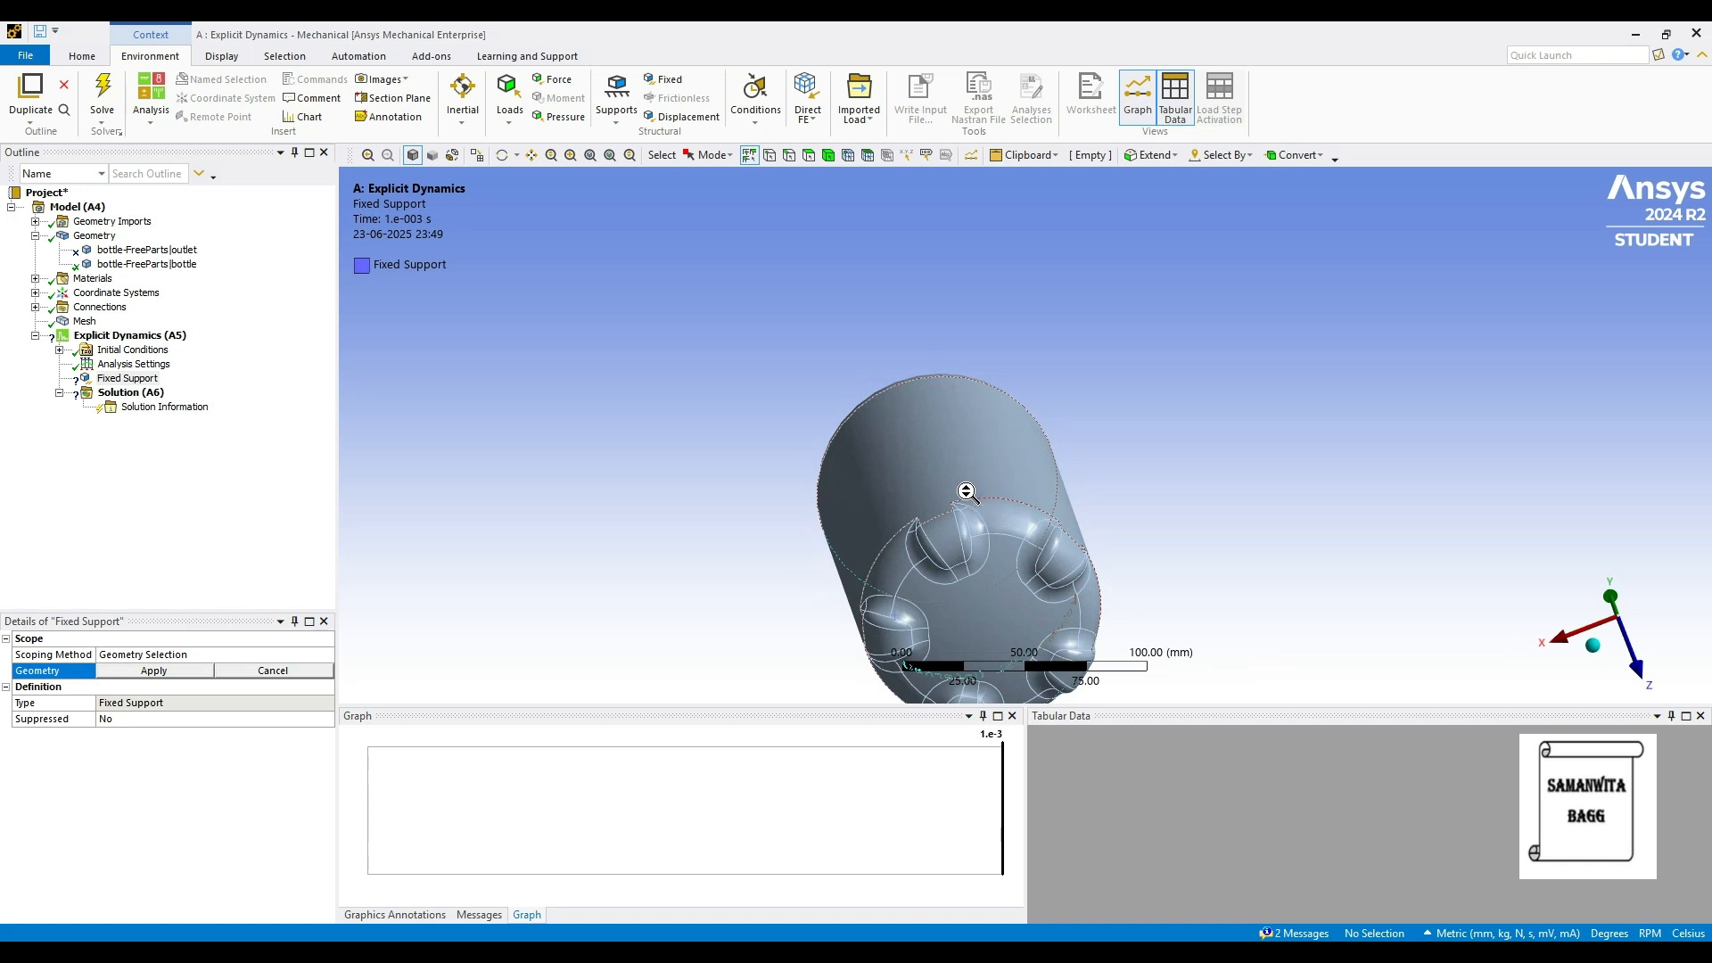
{"action": "scroll", "coordinate": [971, 401], "scroll_direction": "up", "scroll_amount": 5}
{"action": "scroll", "coordinate": [972, 404], "scroll_direction": "down", "scroll_amount": 5}
{"action": "scroll", "coordinate": [966, 505], "scroll_direction": "down", "scroll_amount": 2}
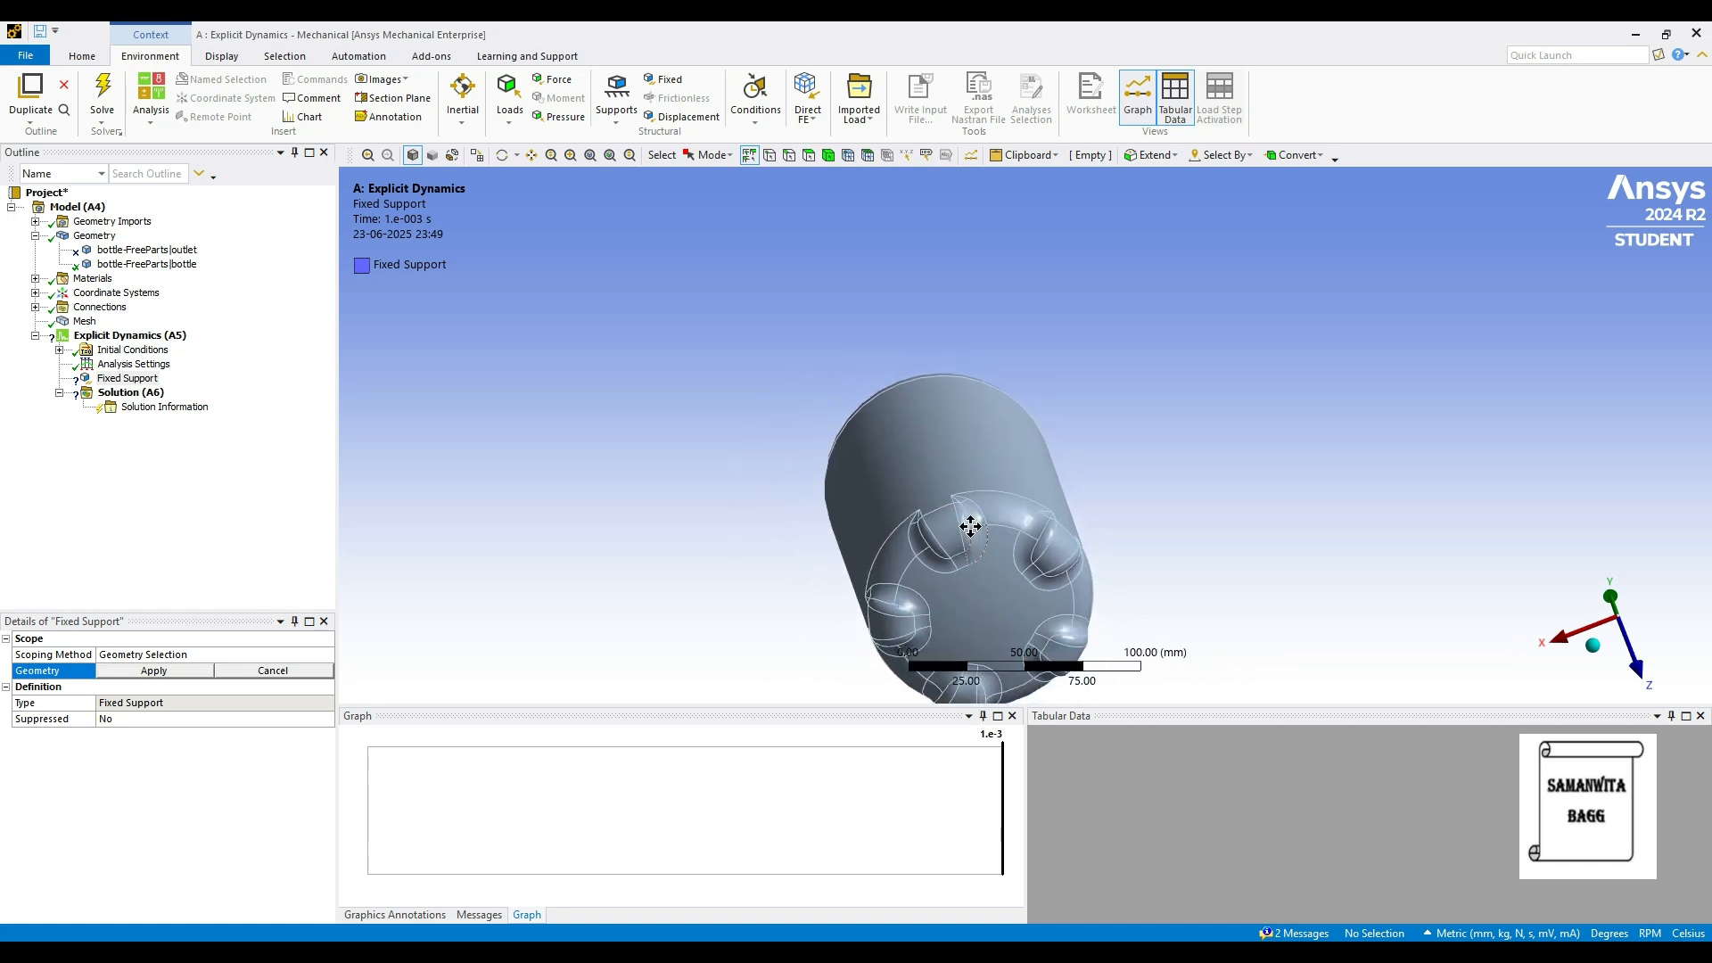
{"action": "scroll", "coordinate": [986, 444], "scroll_direction": "up", "scroll_amount": 1}
{"action": "left_click", "coordinate": [956, 432]}
{"action": "left_click", "coordinate": [894, 527]}
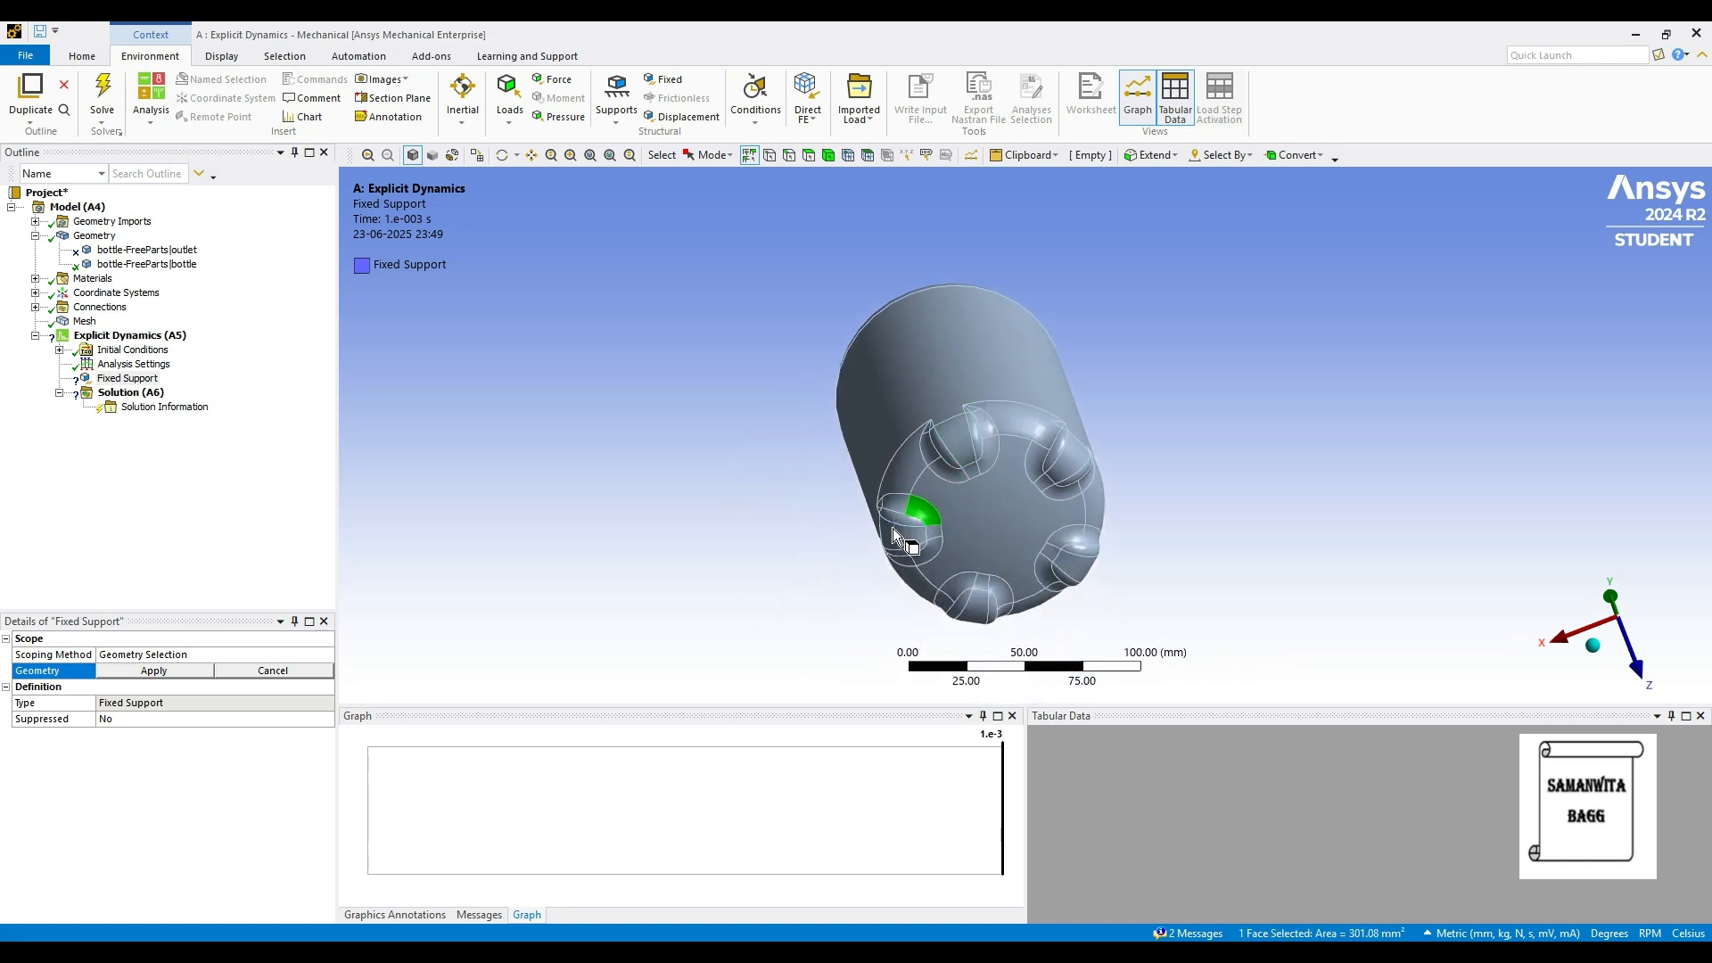
{"action": "left_click", "coordinate": [896, 542]}
{"action": "left_click", "coordinate": [1074, 459], "text": "ctrl"}
{"action": "left_click", "coordinate": [1083, 572], "text": "ctrl"}
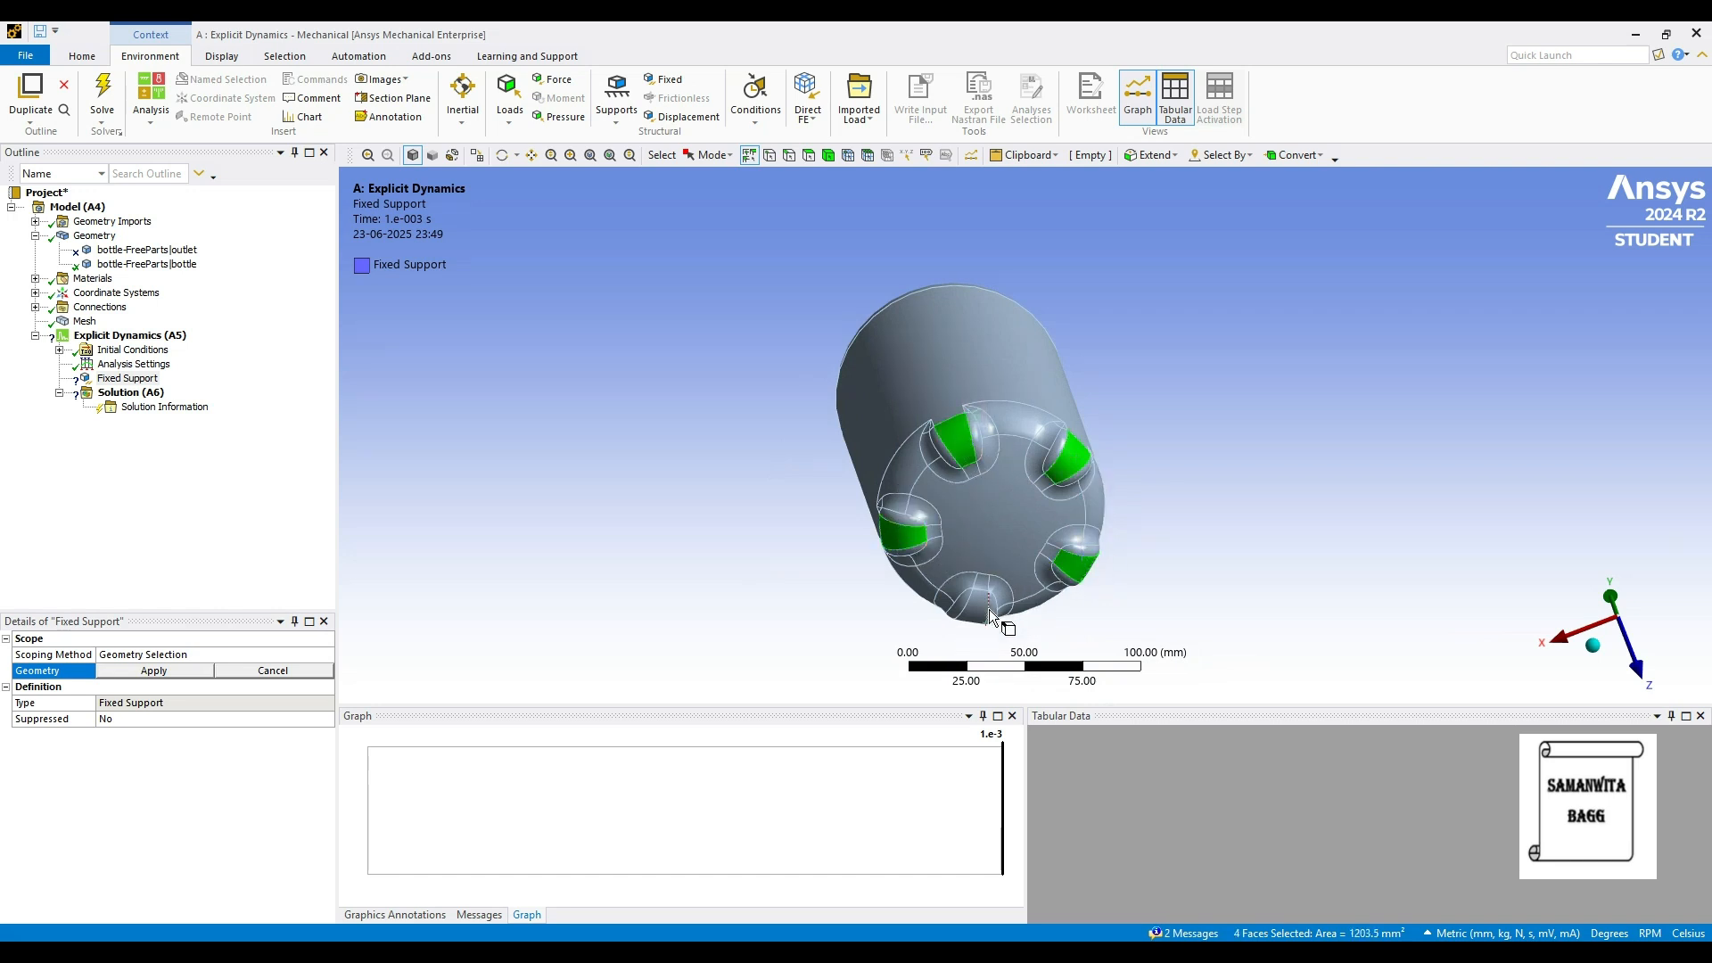
{"action": "left_click", "coordinate": [146, 676]}
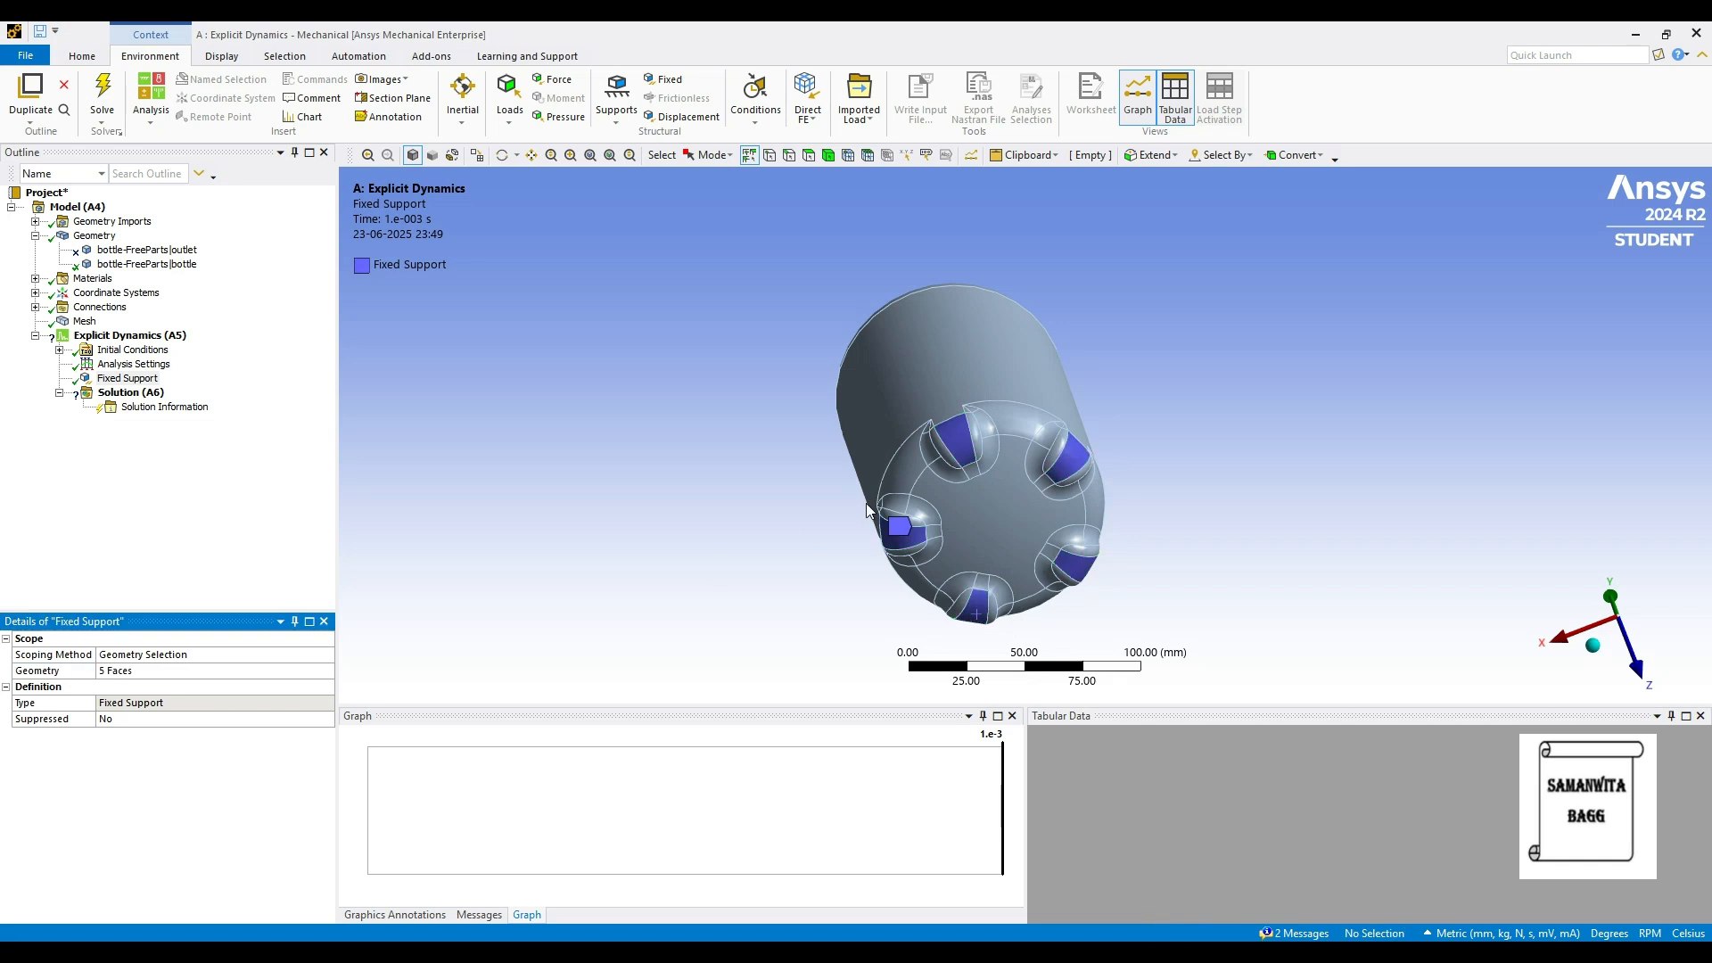
Apply a 5 MPa pressure normal to the large cylindrical side face of the bottle.
{"action": "middle_click_drag", "start_coordinate": [1003, 451], "coordinate": [911, 420]}
{"action": "scroll", "coordinate": [1015, 444], "scroll_direction": "down", "scroll_amount": 1}
{"action": "right_click", "coordinate": [178, 336]}
{"action": "mouse_move", "coordinate": [241, 348]}
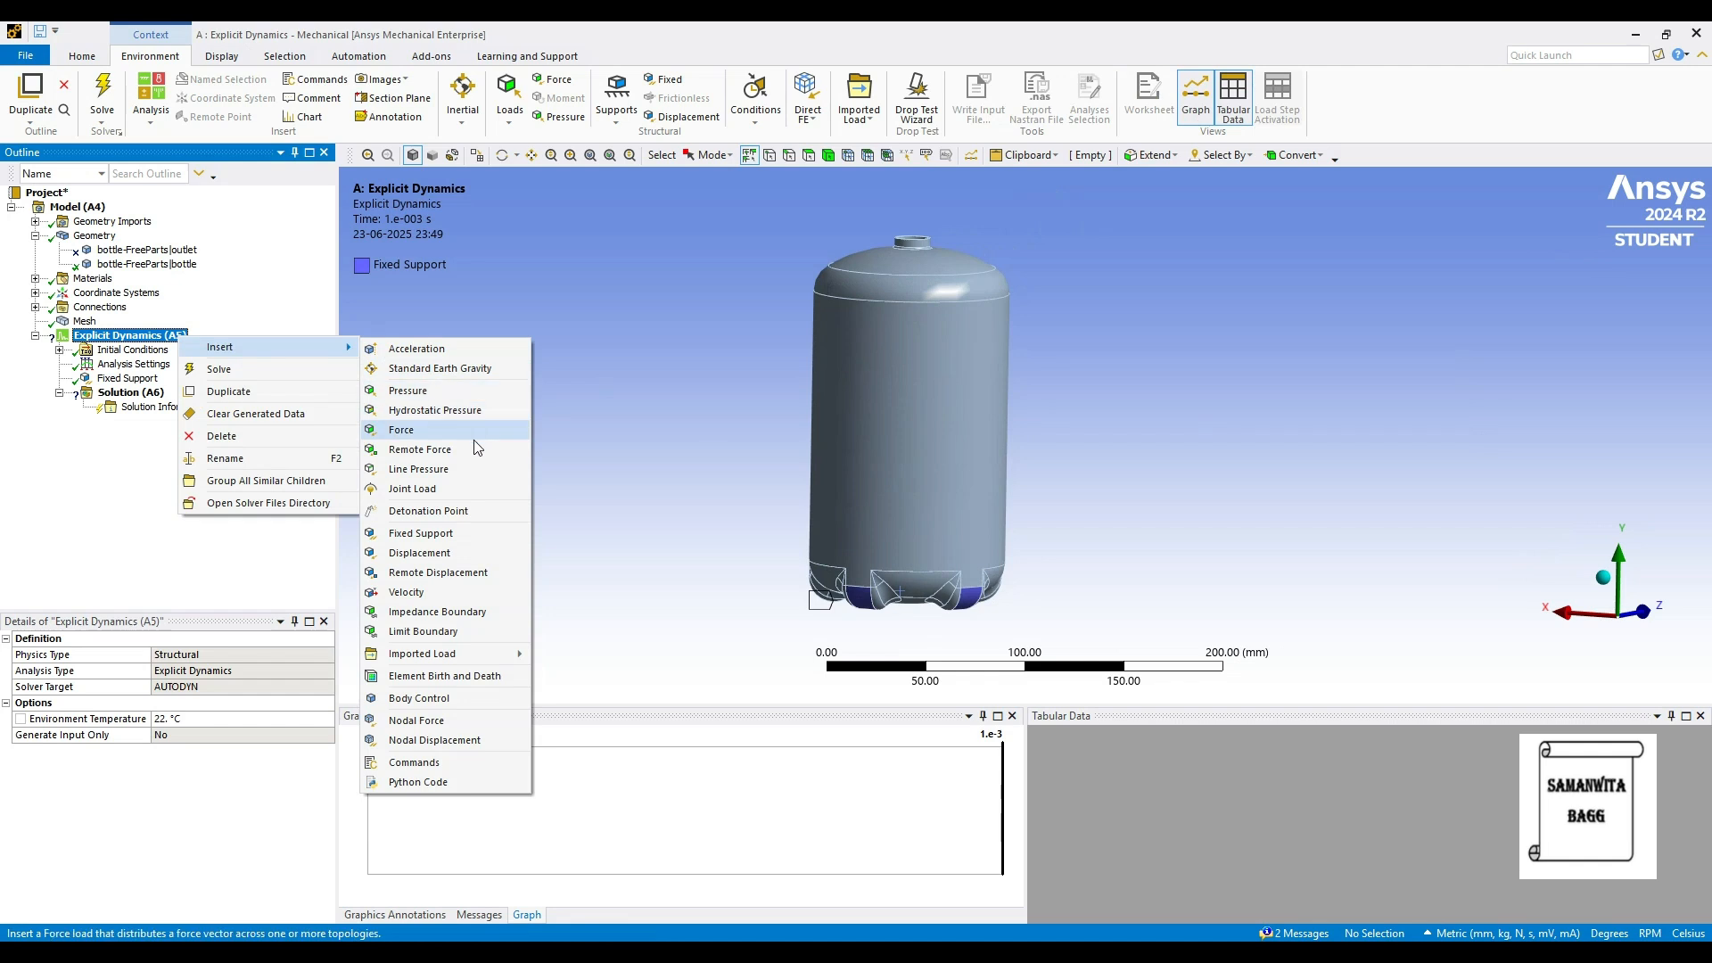
{"action": "left_click", "coordinate": [455, 390]}
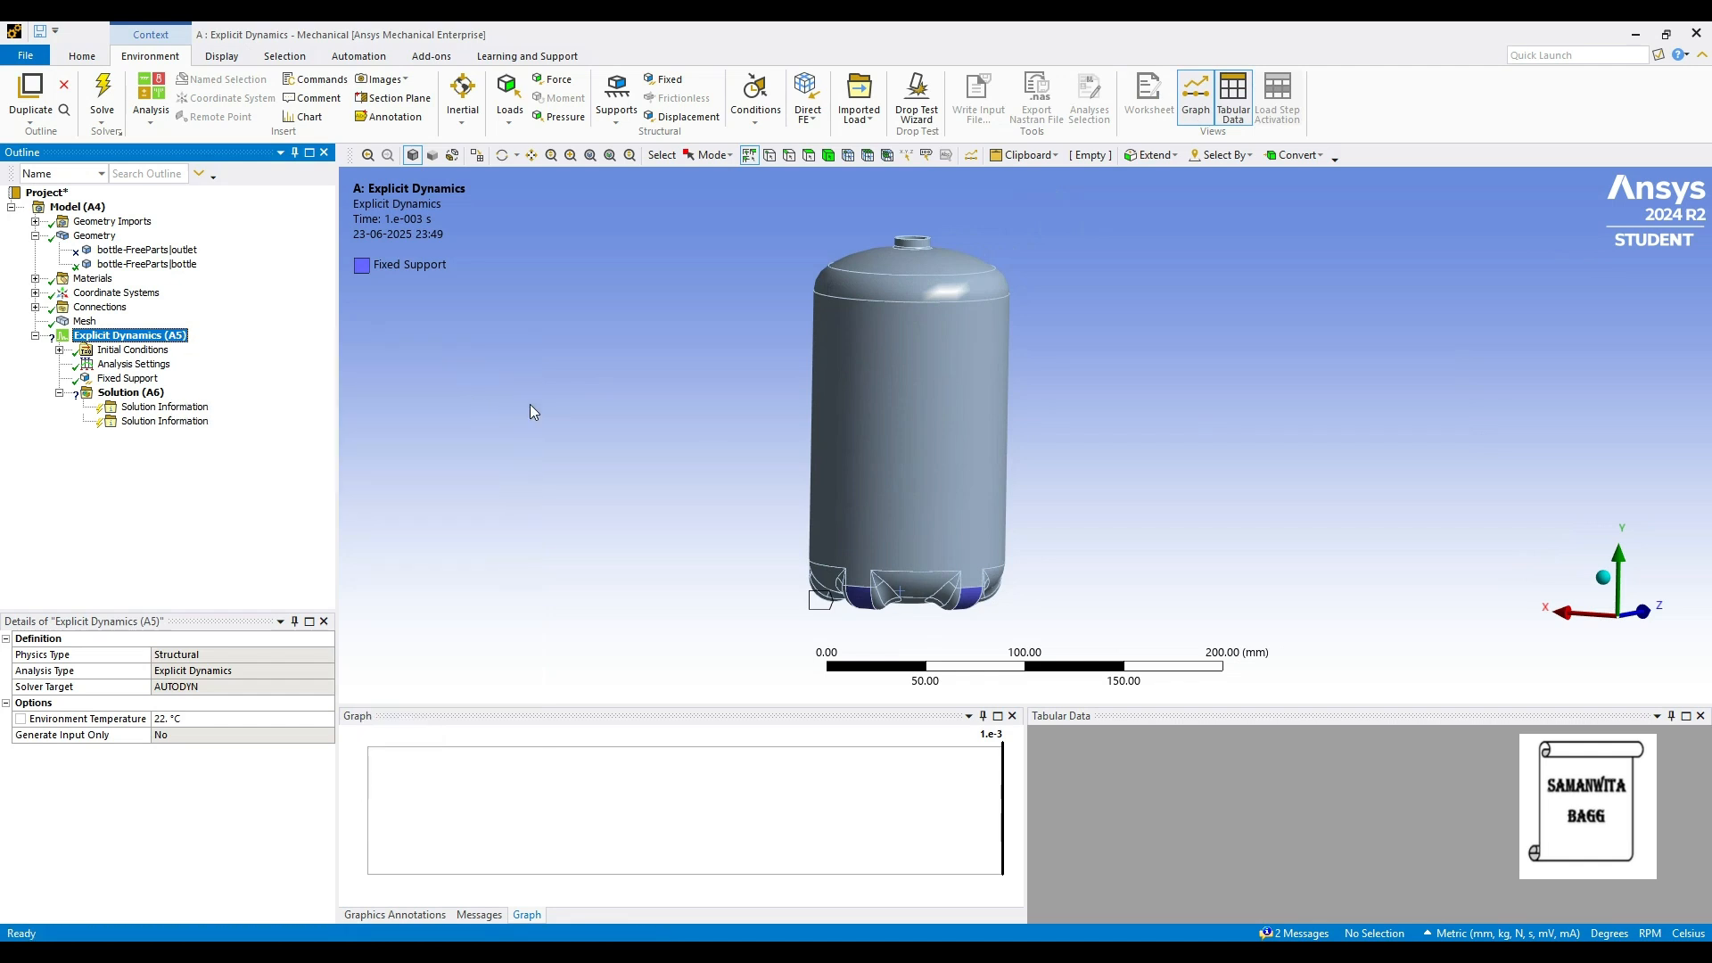
{"action": "left_click", "coordinate": [931, 388]}
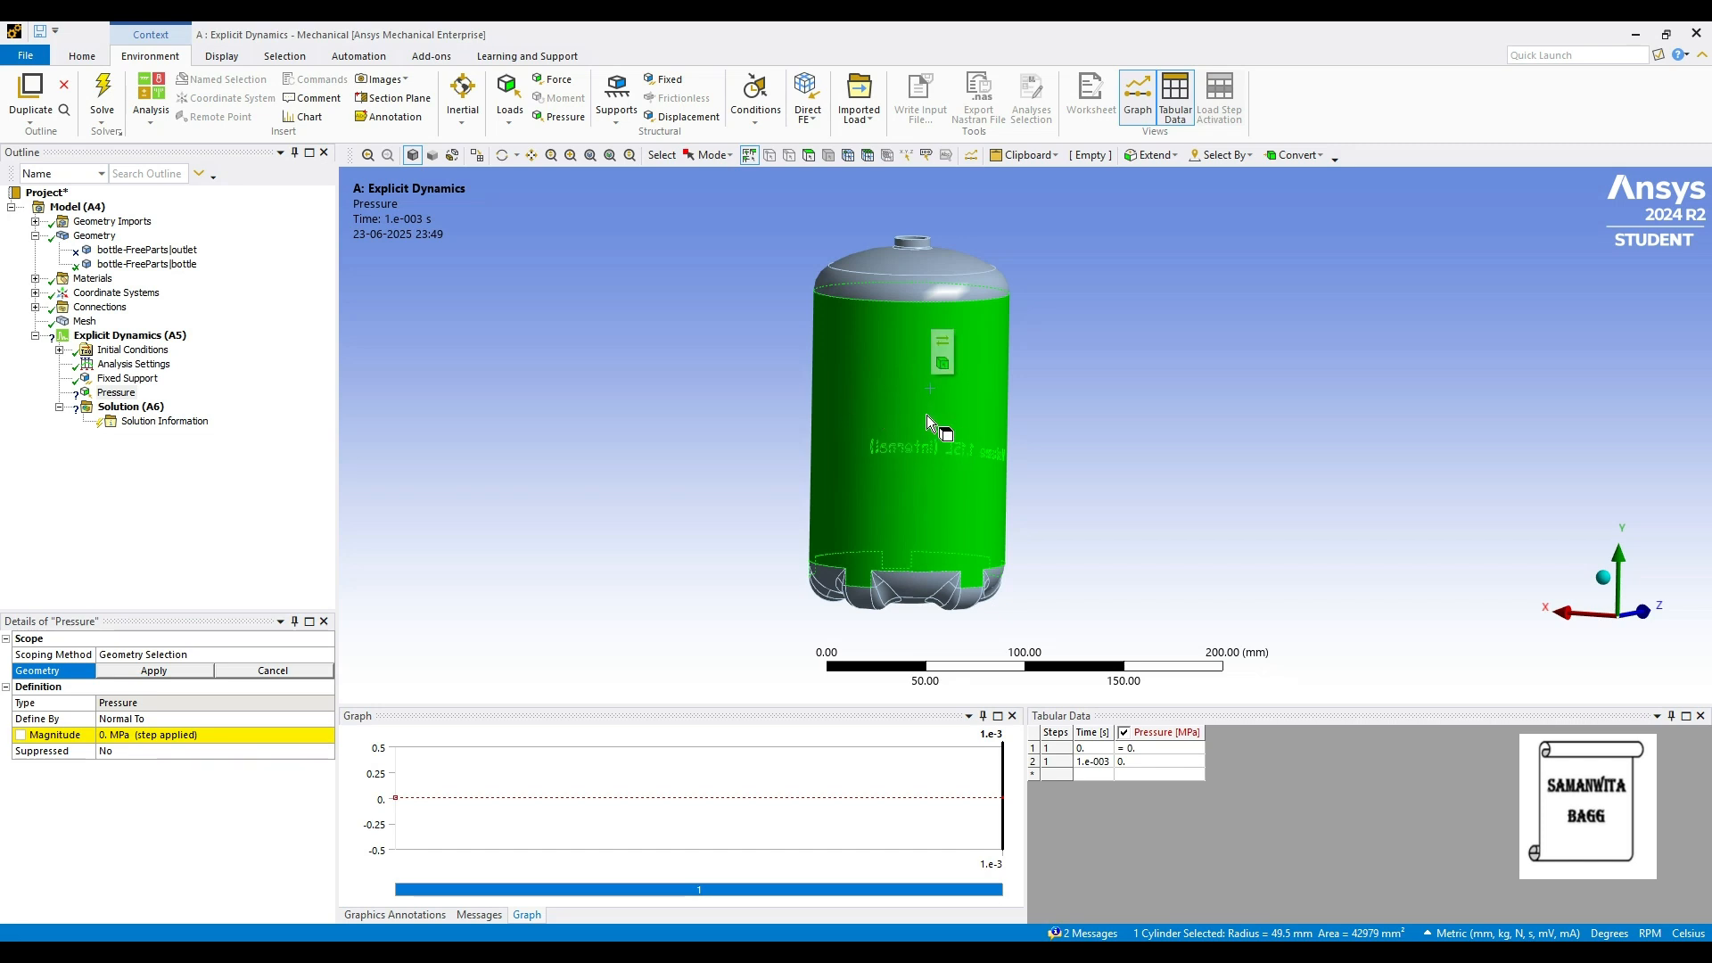
{"action": "left_click", "coordinate": [166, 670]}
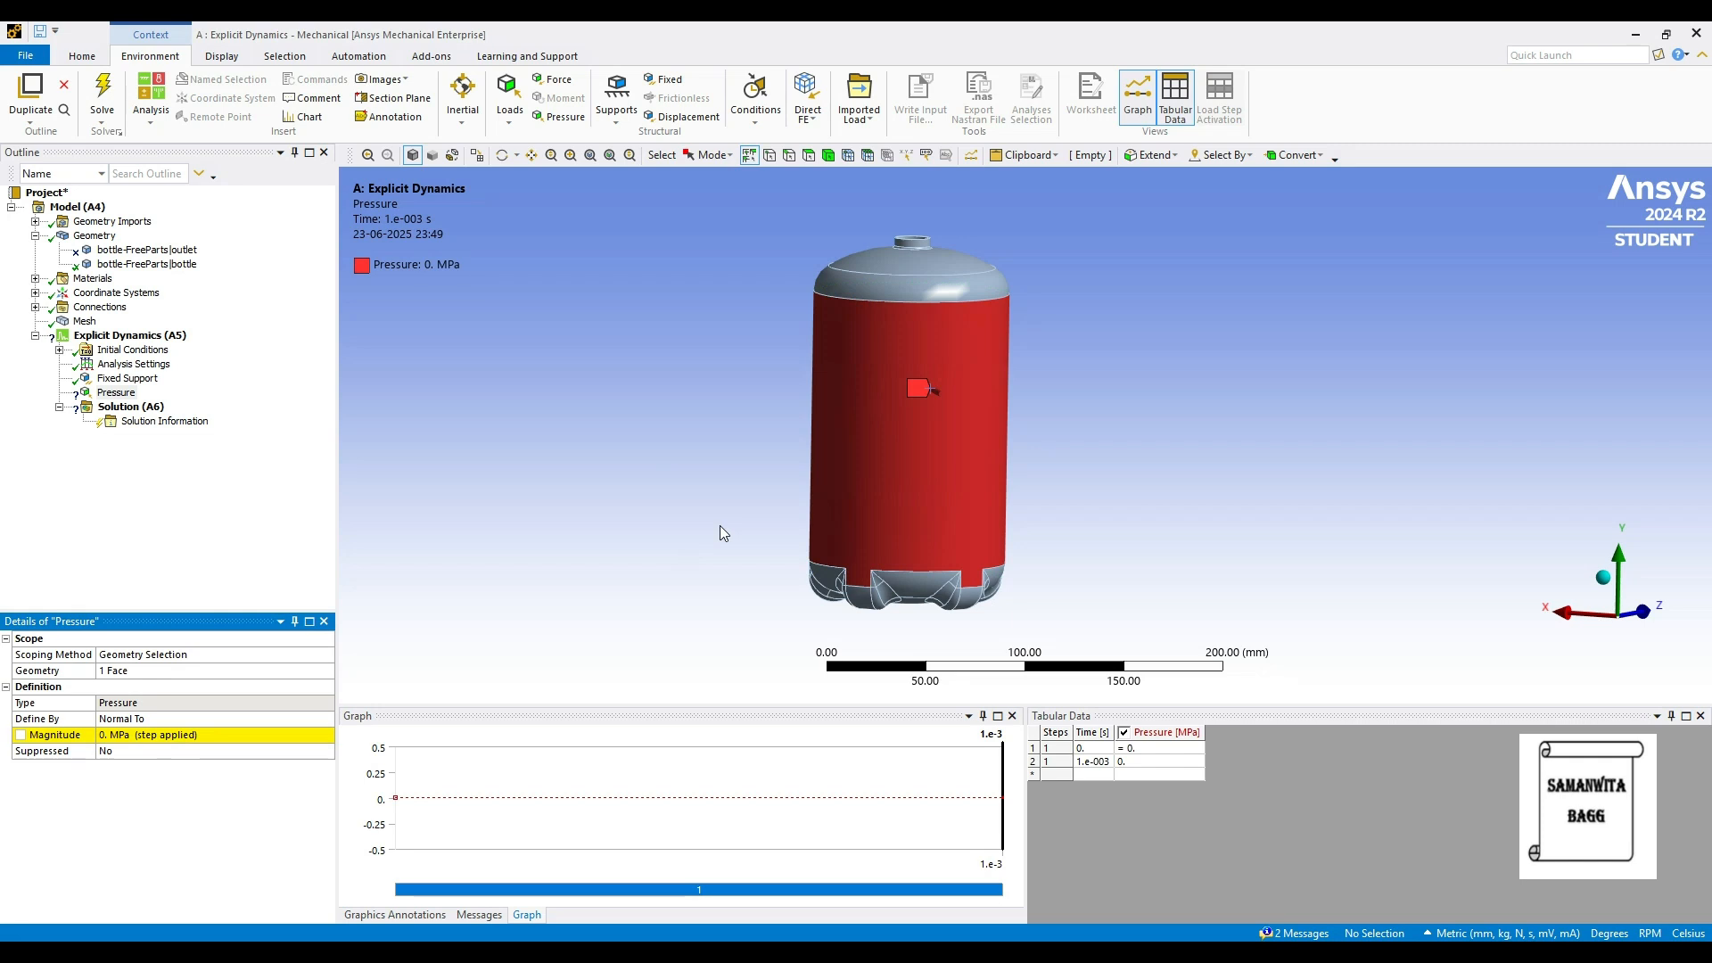
{"action": "left_click", "coordinate": [133, 735]}
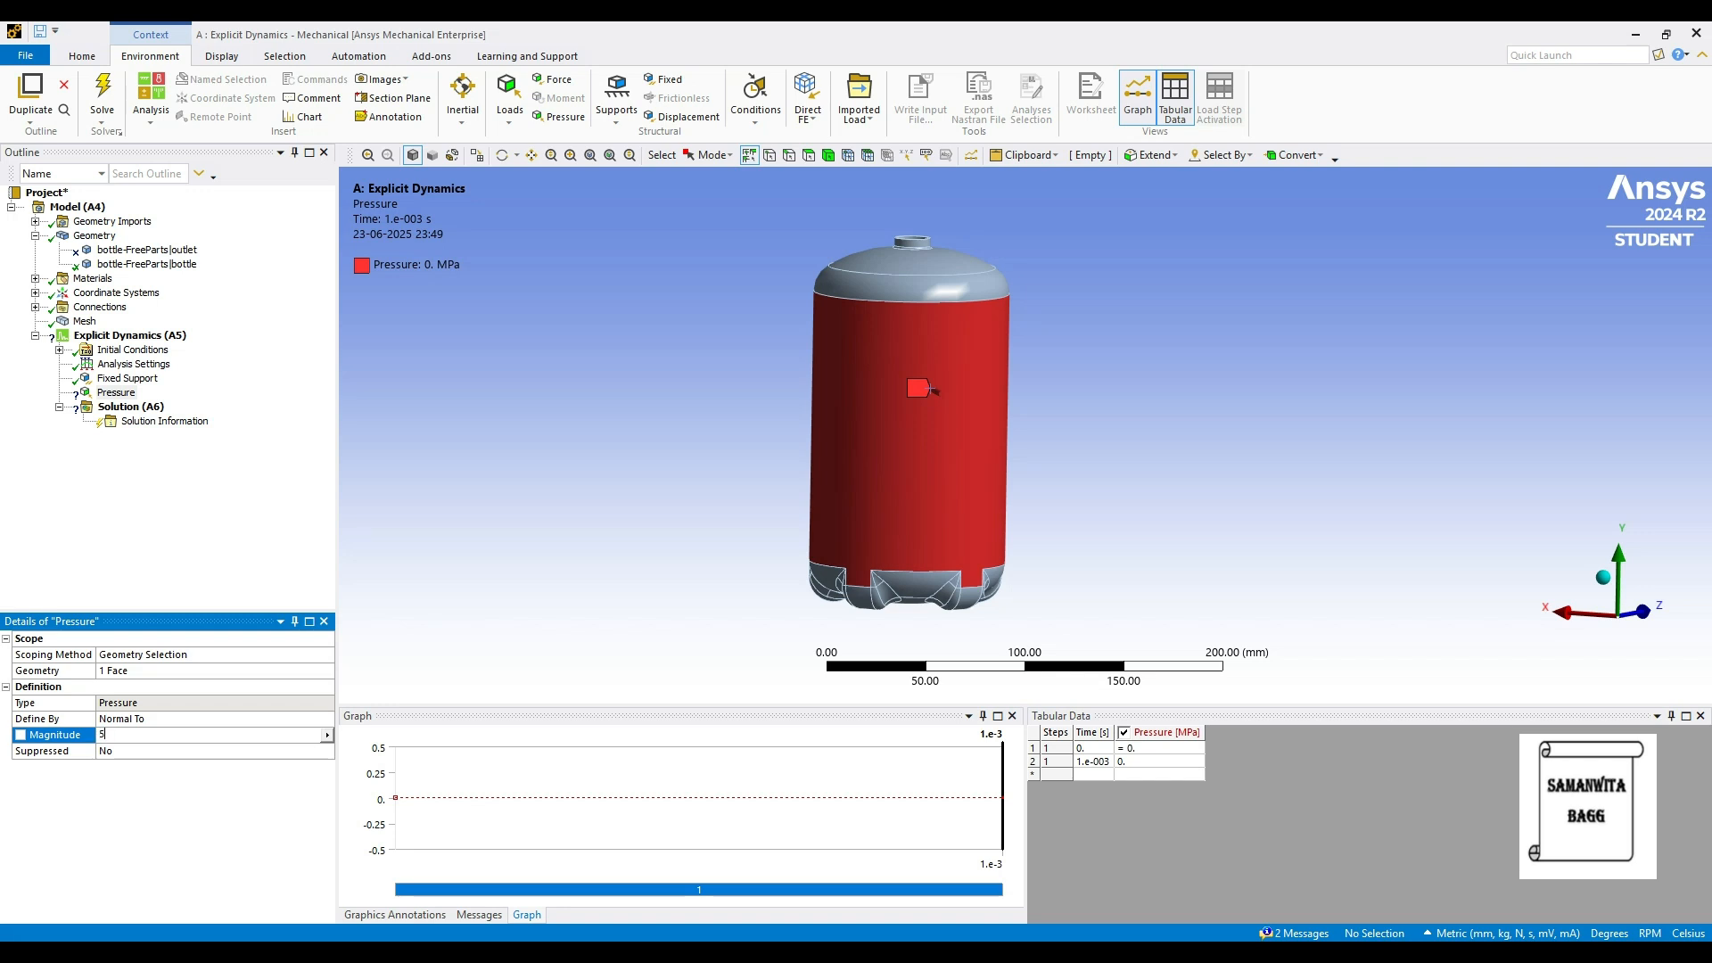
{"action": "key", "text": "Return"}
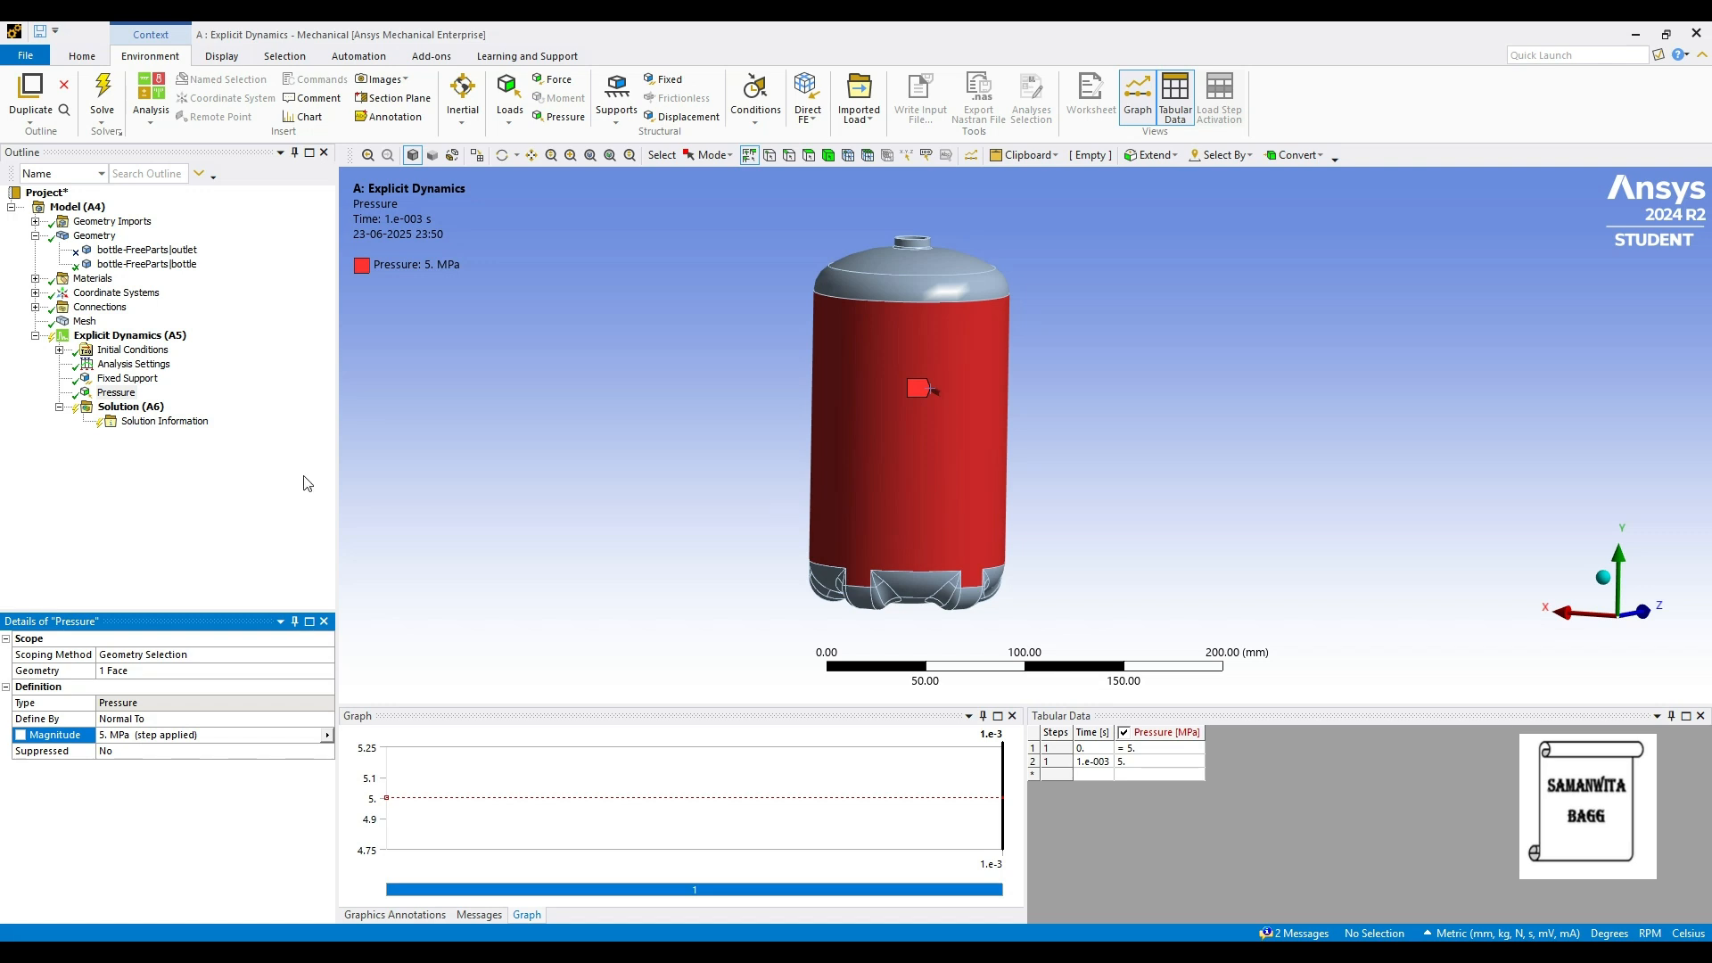
Add a total deformation result and a directional deformation result along the X axis to the solution.
{"action": "left_click", "coordinate": [143, 408]}
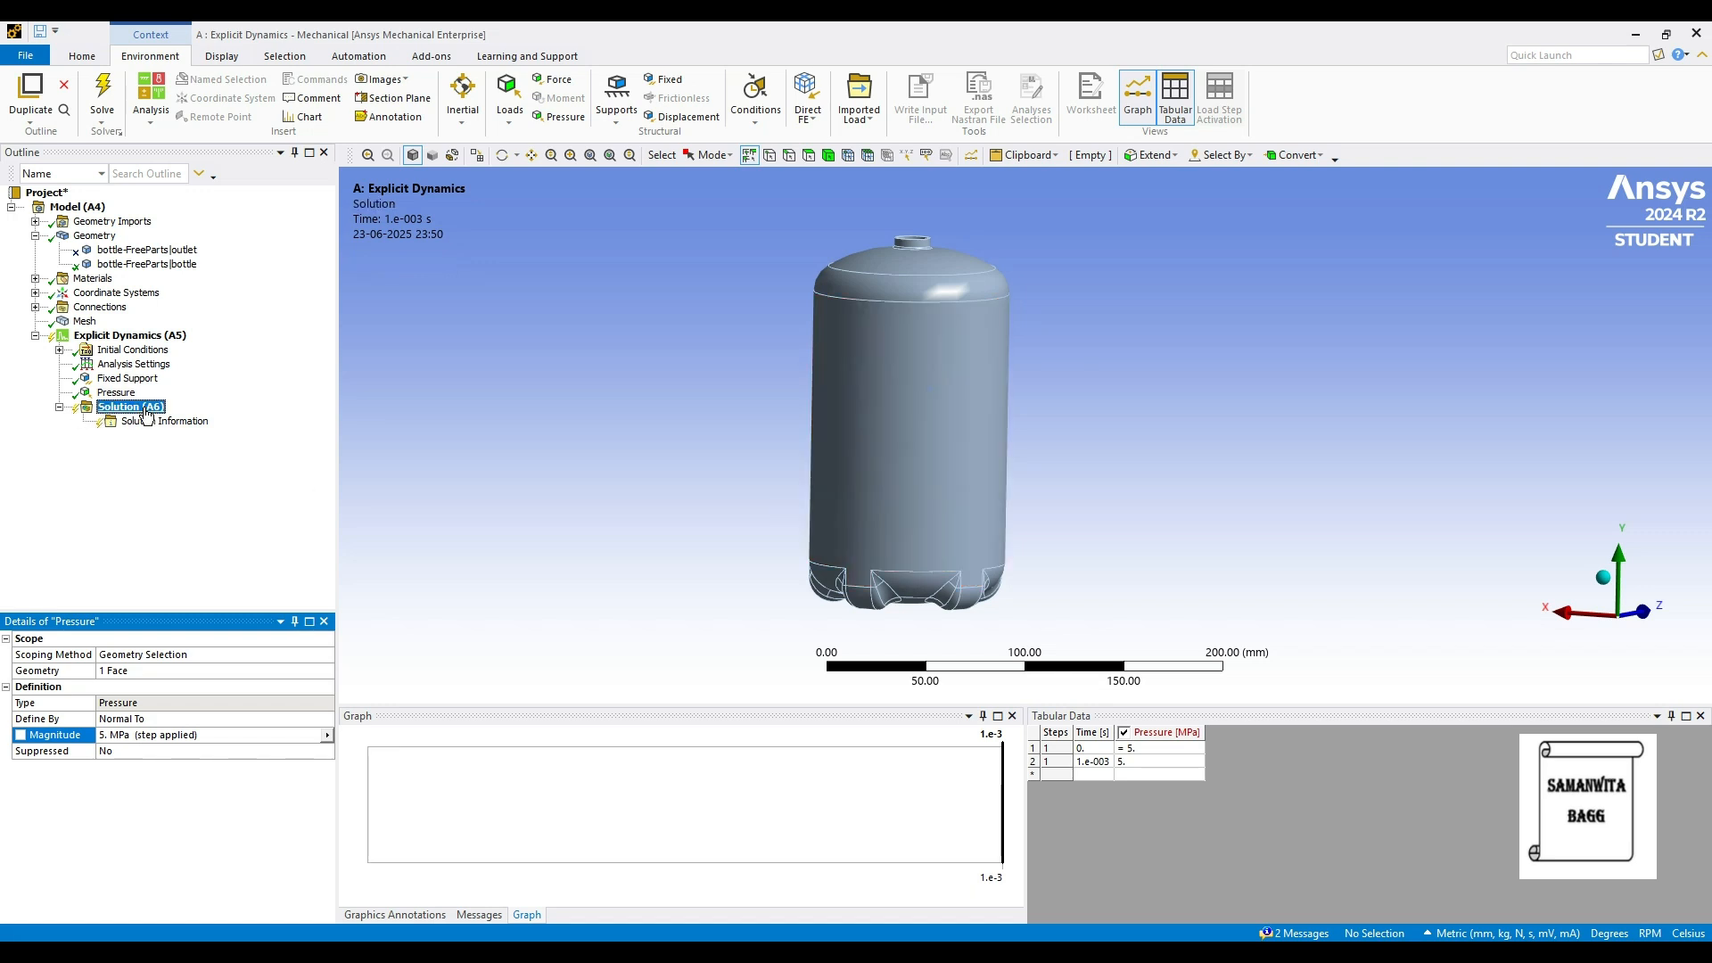
{"action": "right_click", "coordinate": [146, 410]}
{"action": "mouse_move", "coordinate": [233, 418]}
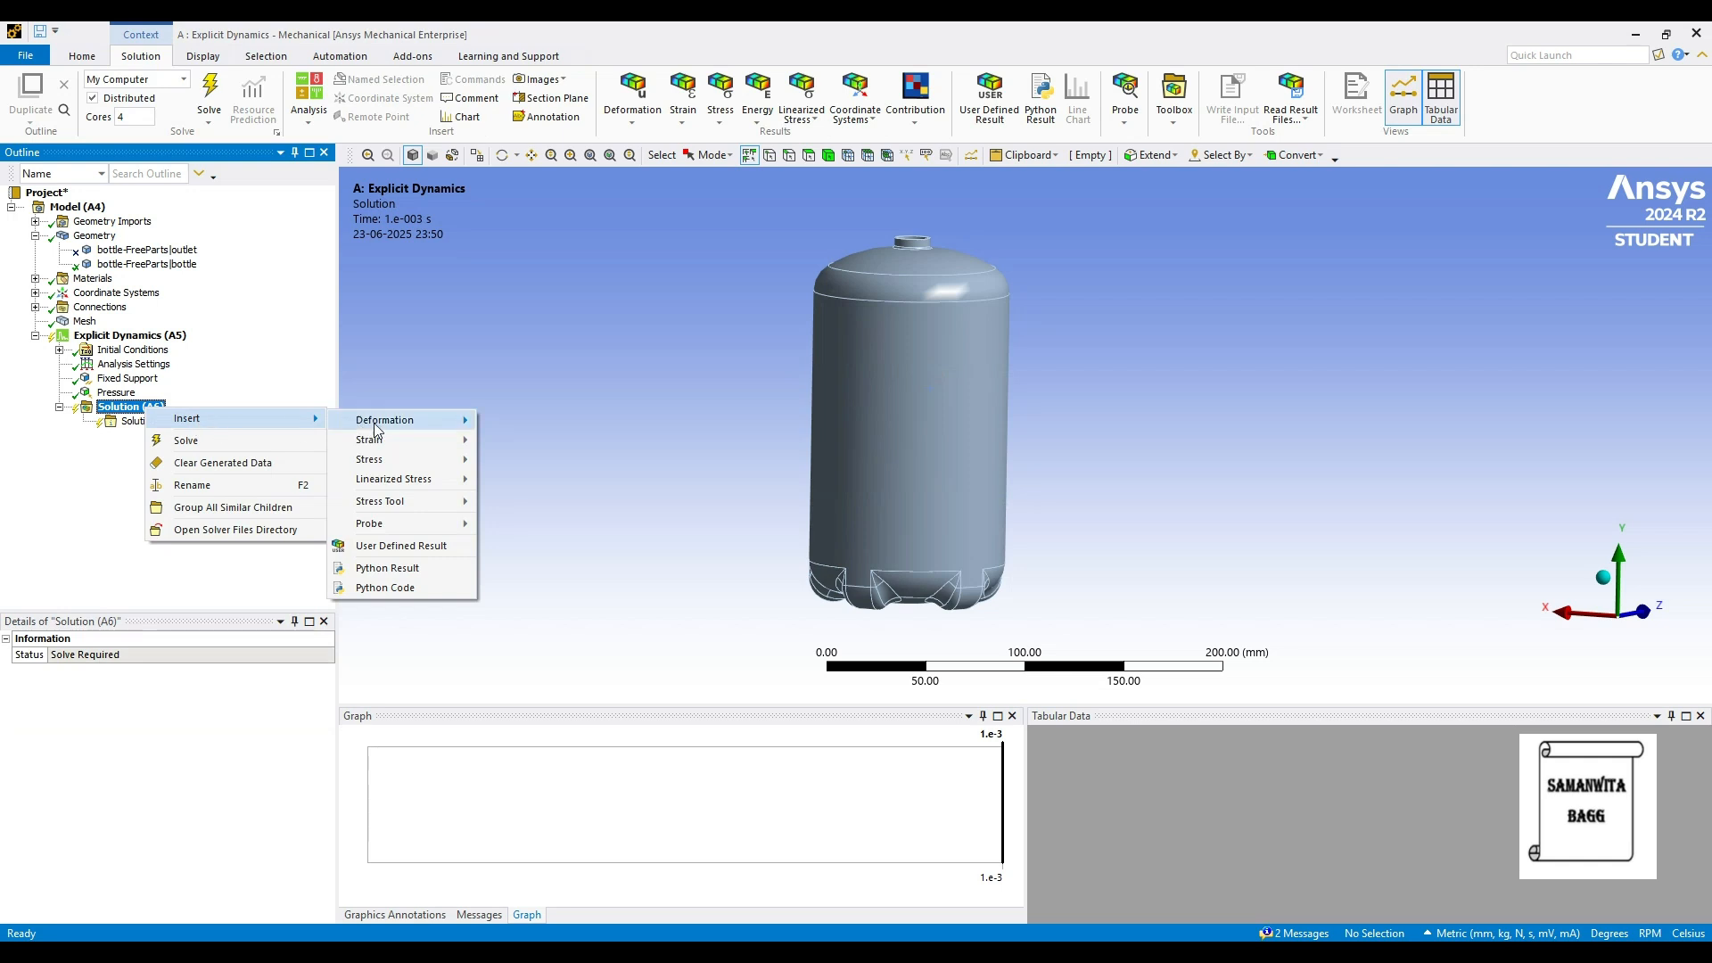
{"action": "mouse_move", "coordinate": [396, 420]}
{"action": "left_click", "coordinate": [564, 424]}
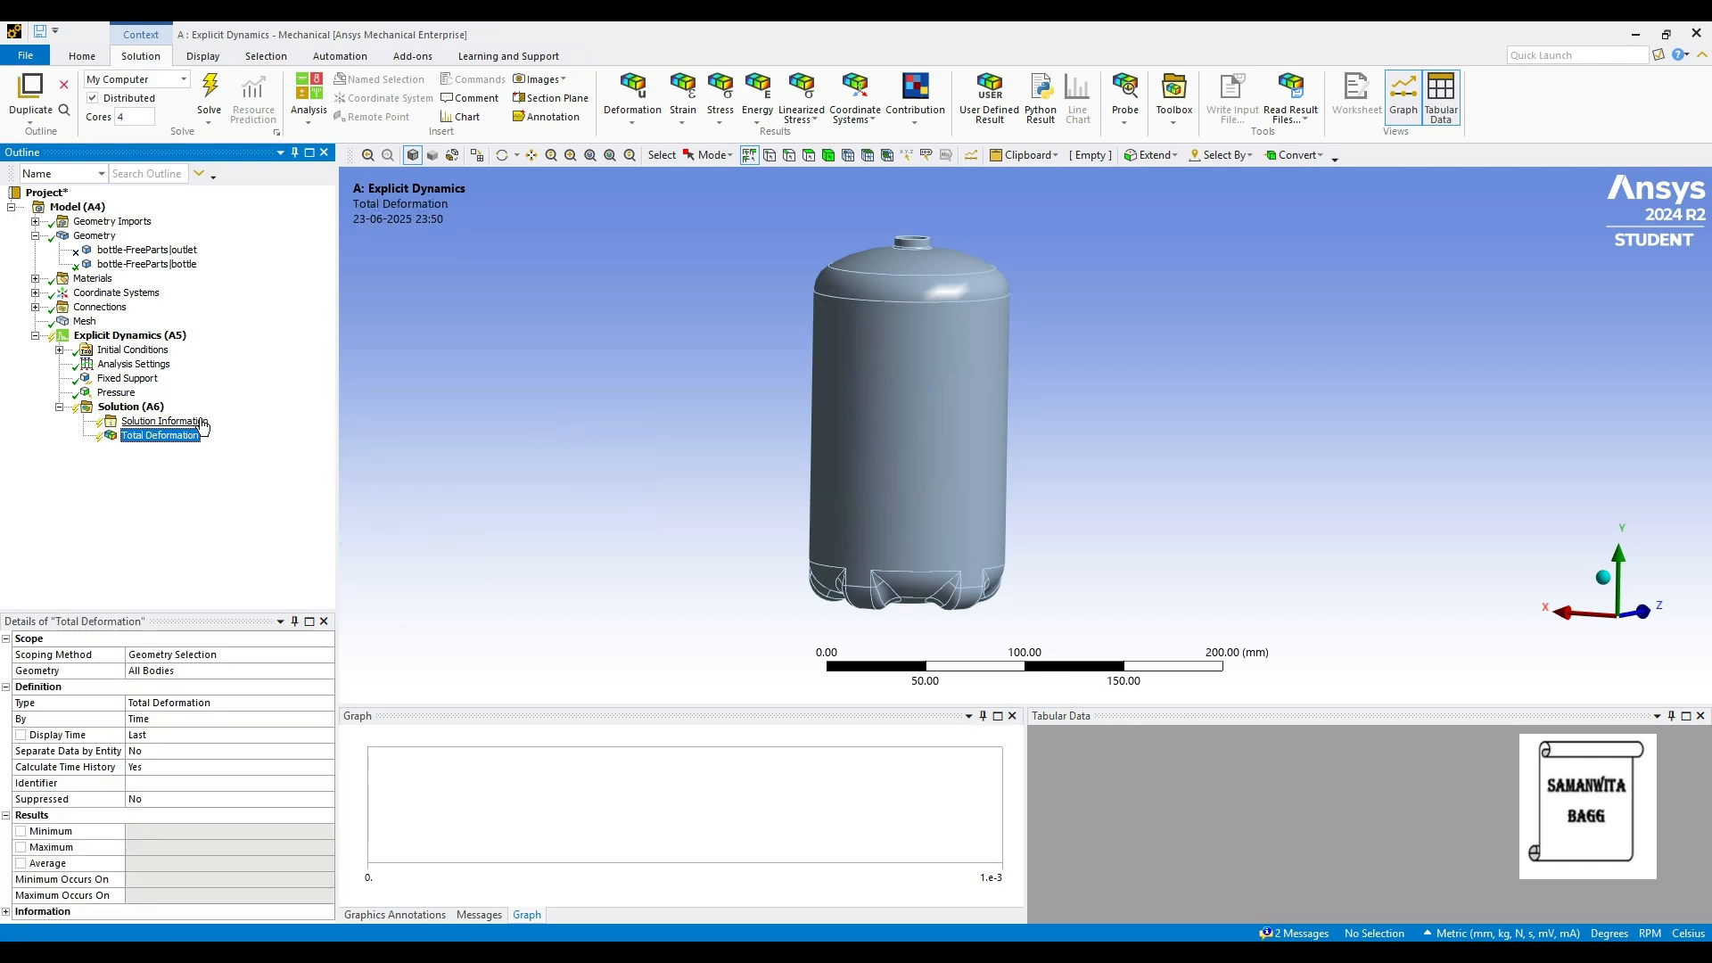
{"action": "right_click", "coordinate": [148, 410]}
{"action": "mouse_move", "coordinate": [268, 419]}
{"action": "mouse_move", "coordinate": [357, 421]}
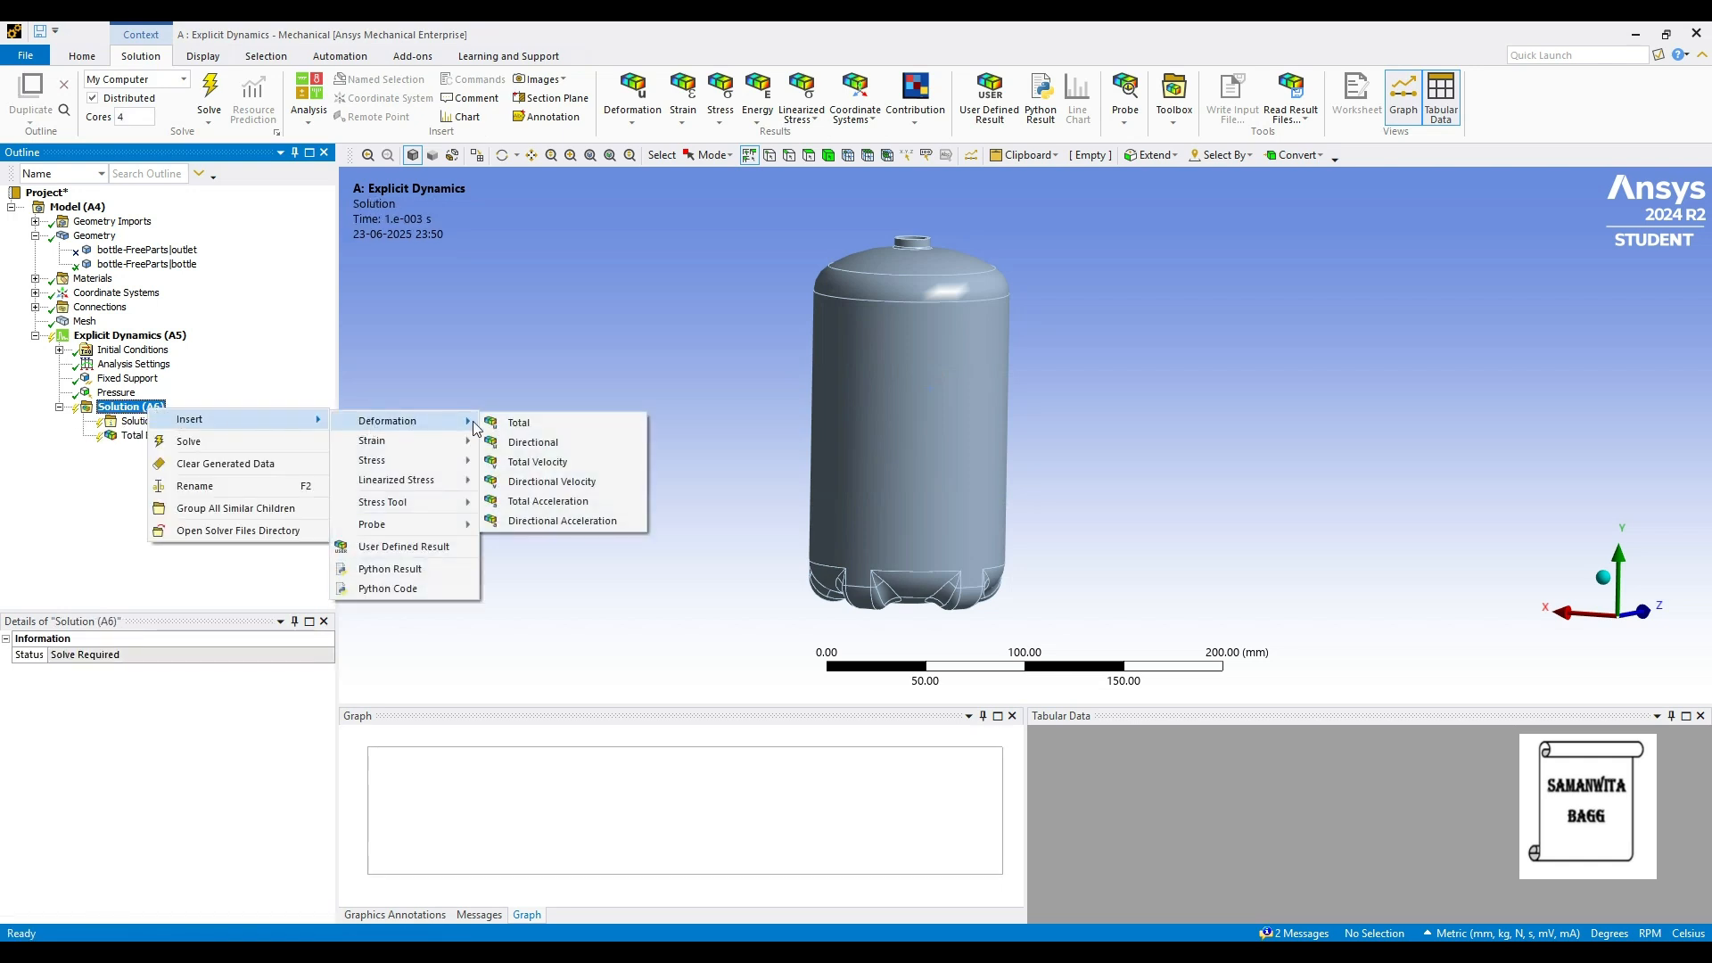
{"action": "left_click", "coordinate": [564, 443]}
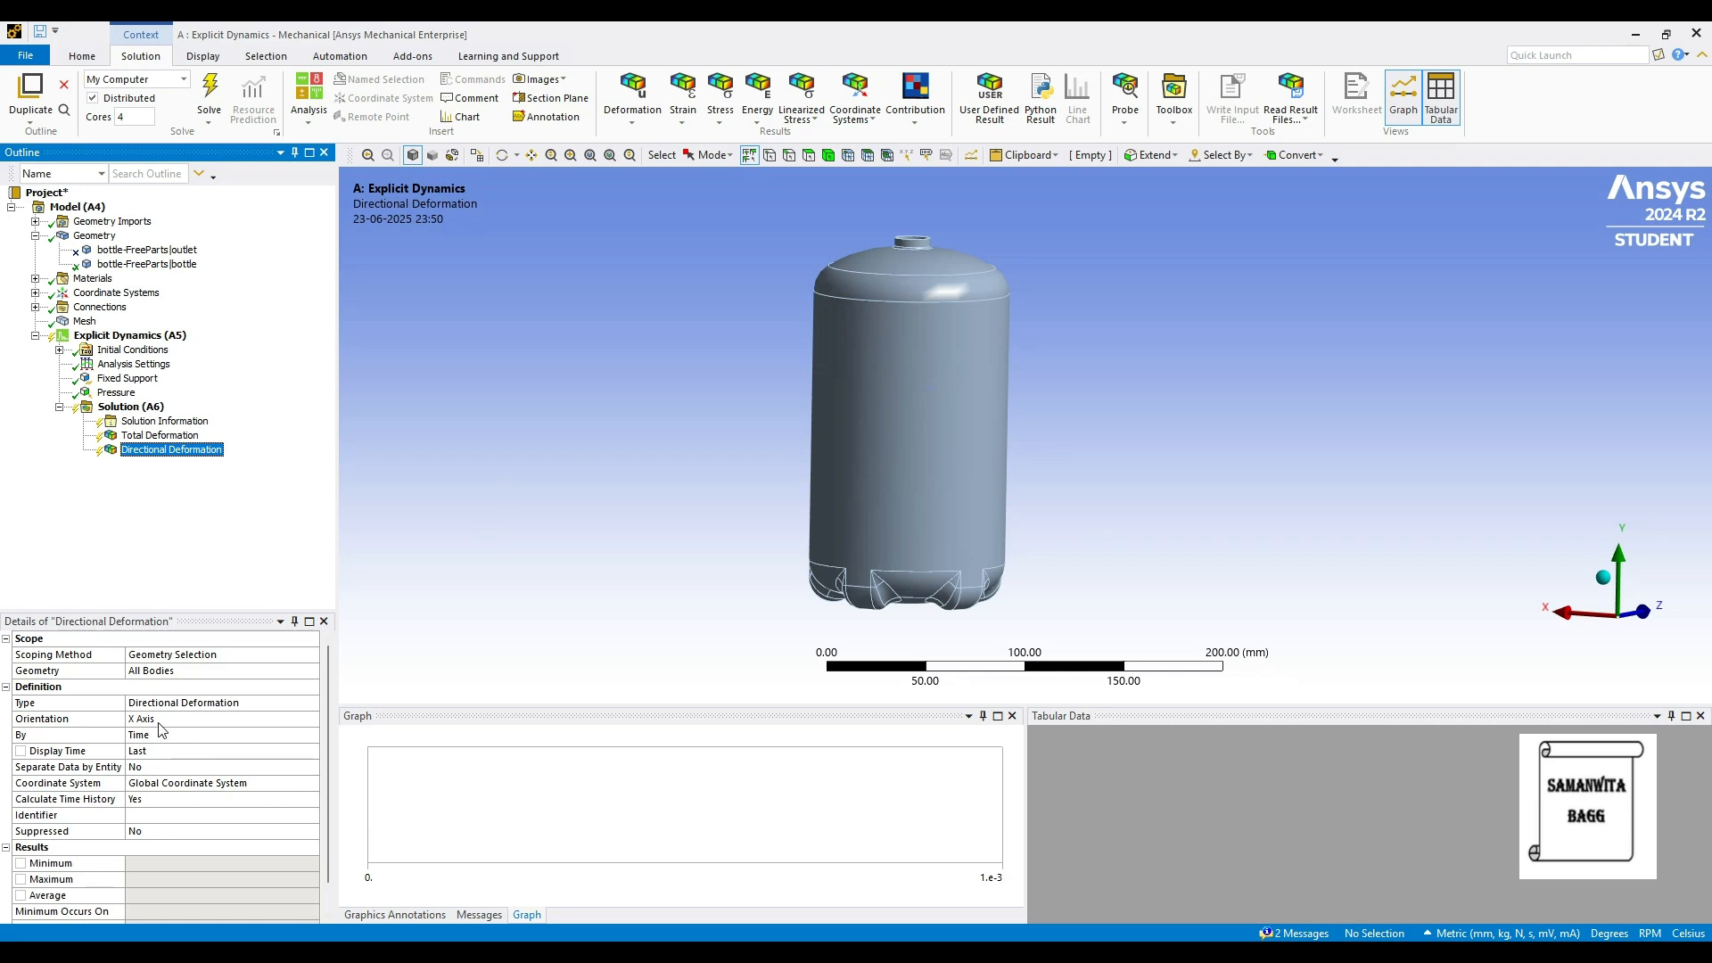
Add a second directional deformation result to the solution and set its orientation to the Y axis.
{"action": "right_click", "coordinate": [148, 408]}
{"action": "mouse_move", "coordinate": [233, 420]}
{"action": "mouse_move", "coordinate": [403, 424]}
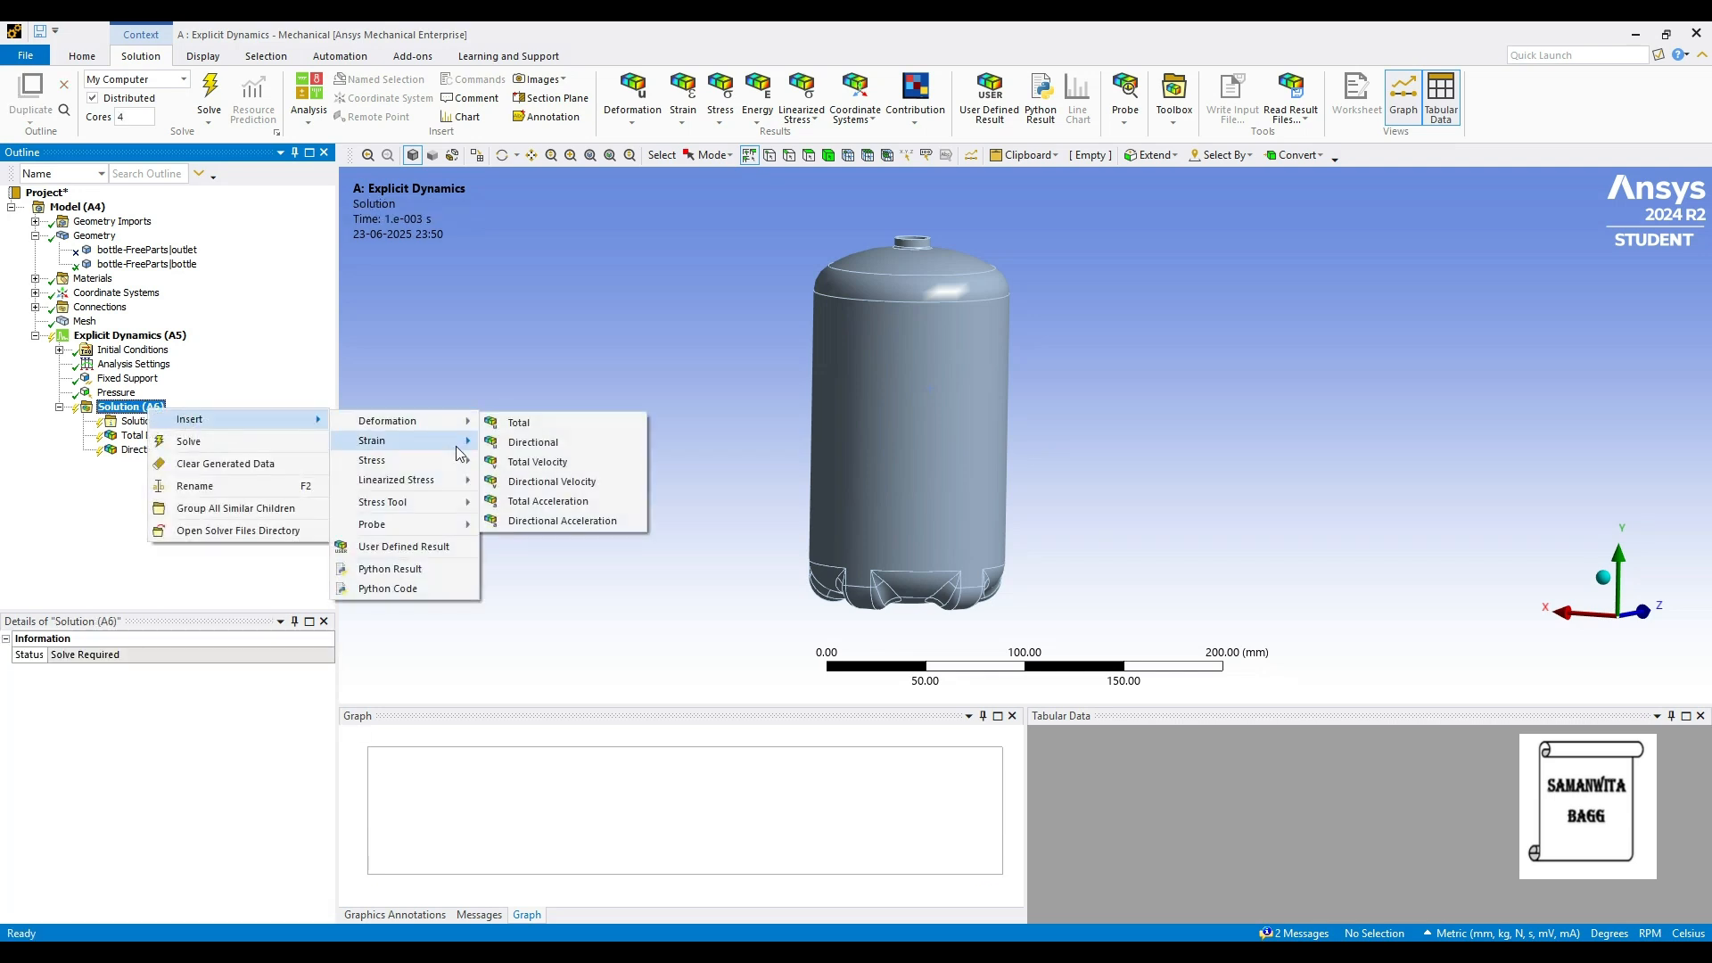
{"action": "left_click", "coordinate": [546, 443]}
{"action": "left_click", "coordinate": [266, 718]}
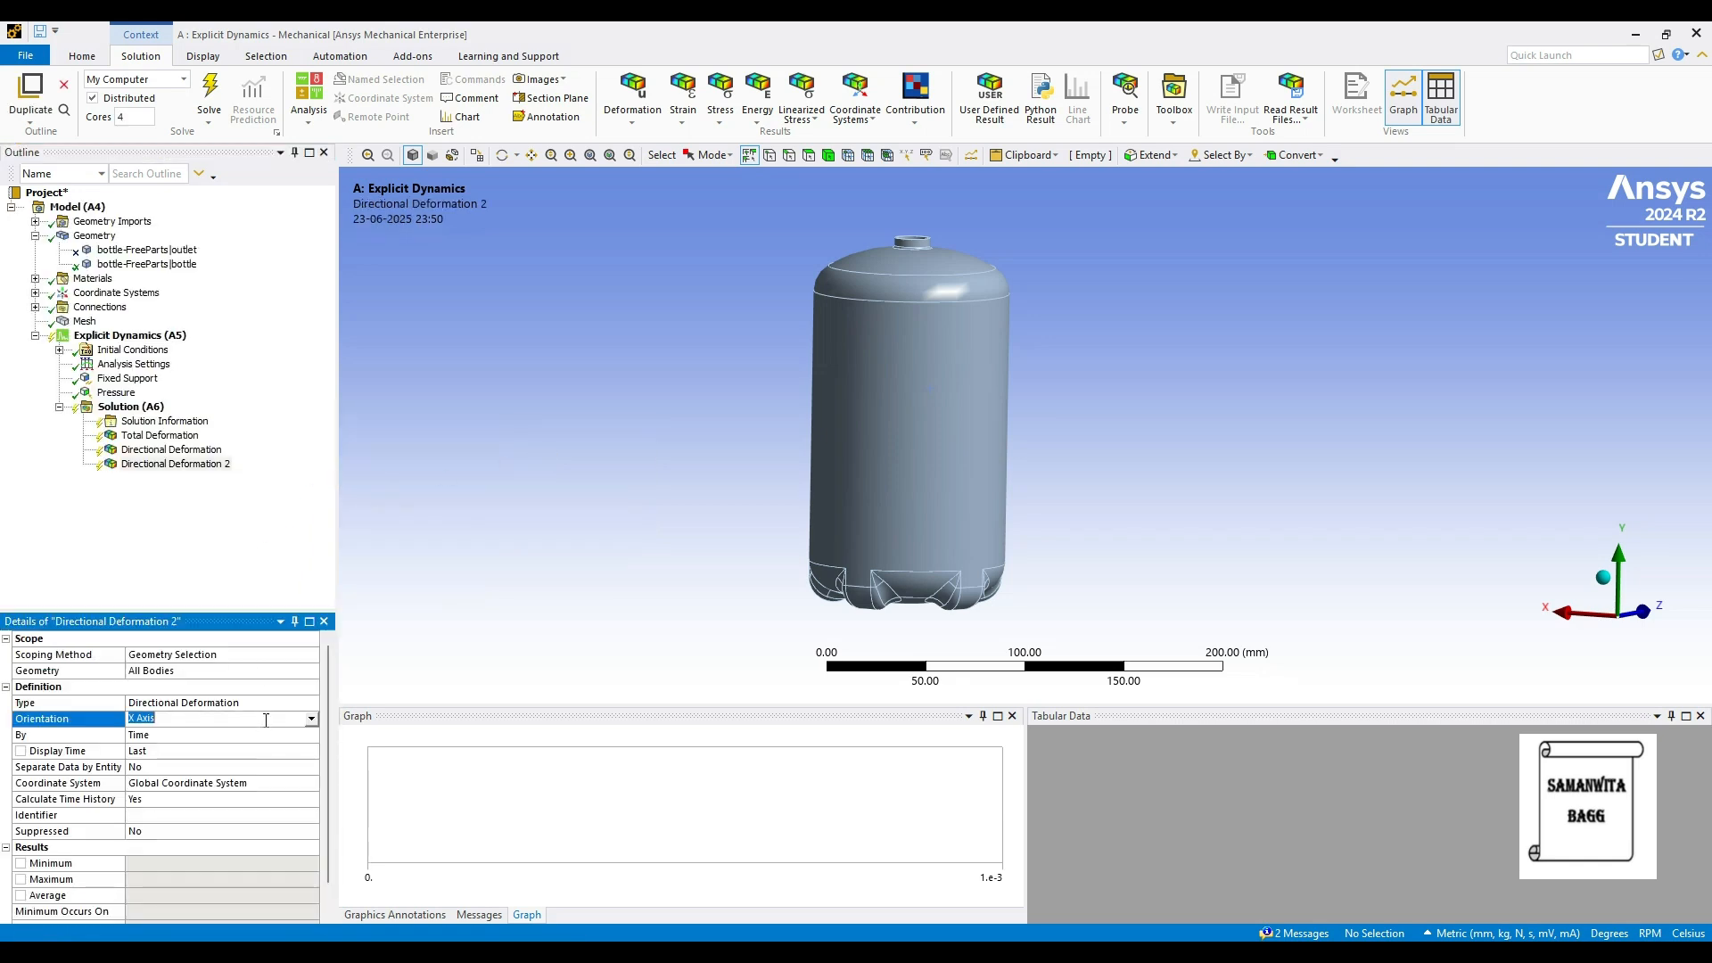
{"action": "left_click", "coordinate": [312, 718]}
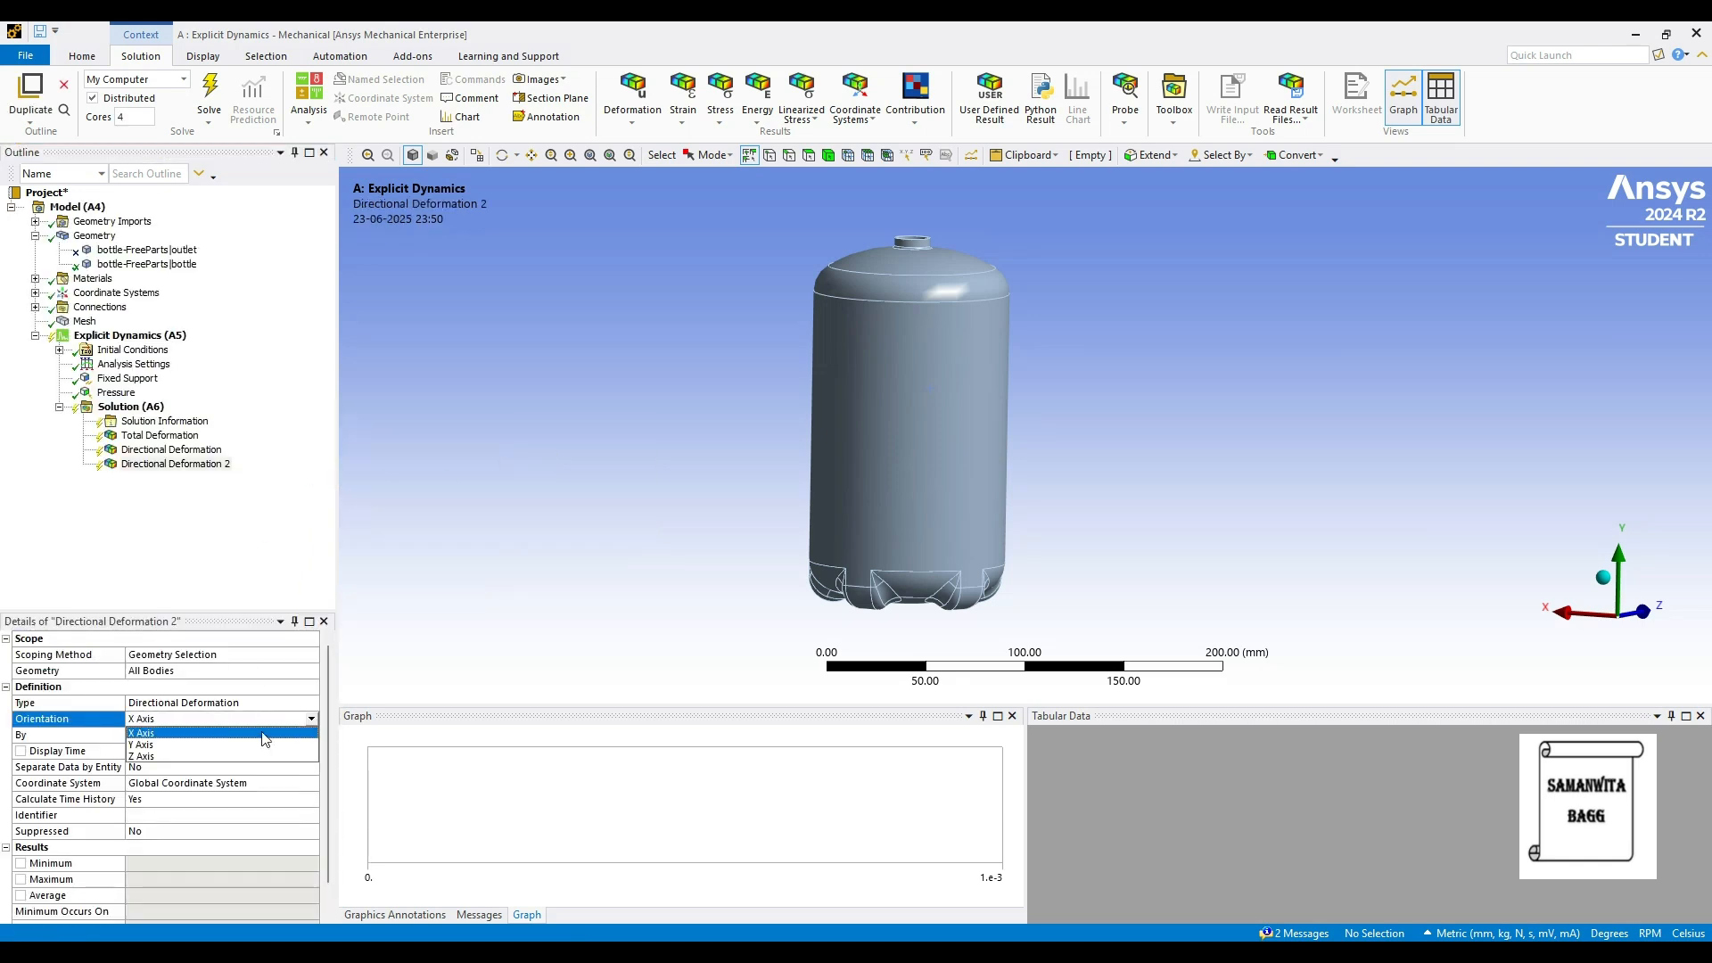
{"action": "left_click", "coordinate": [178, 744]}
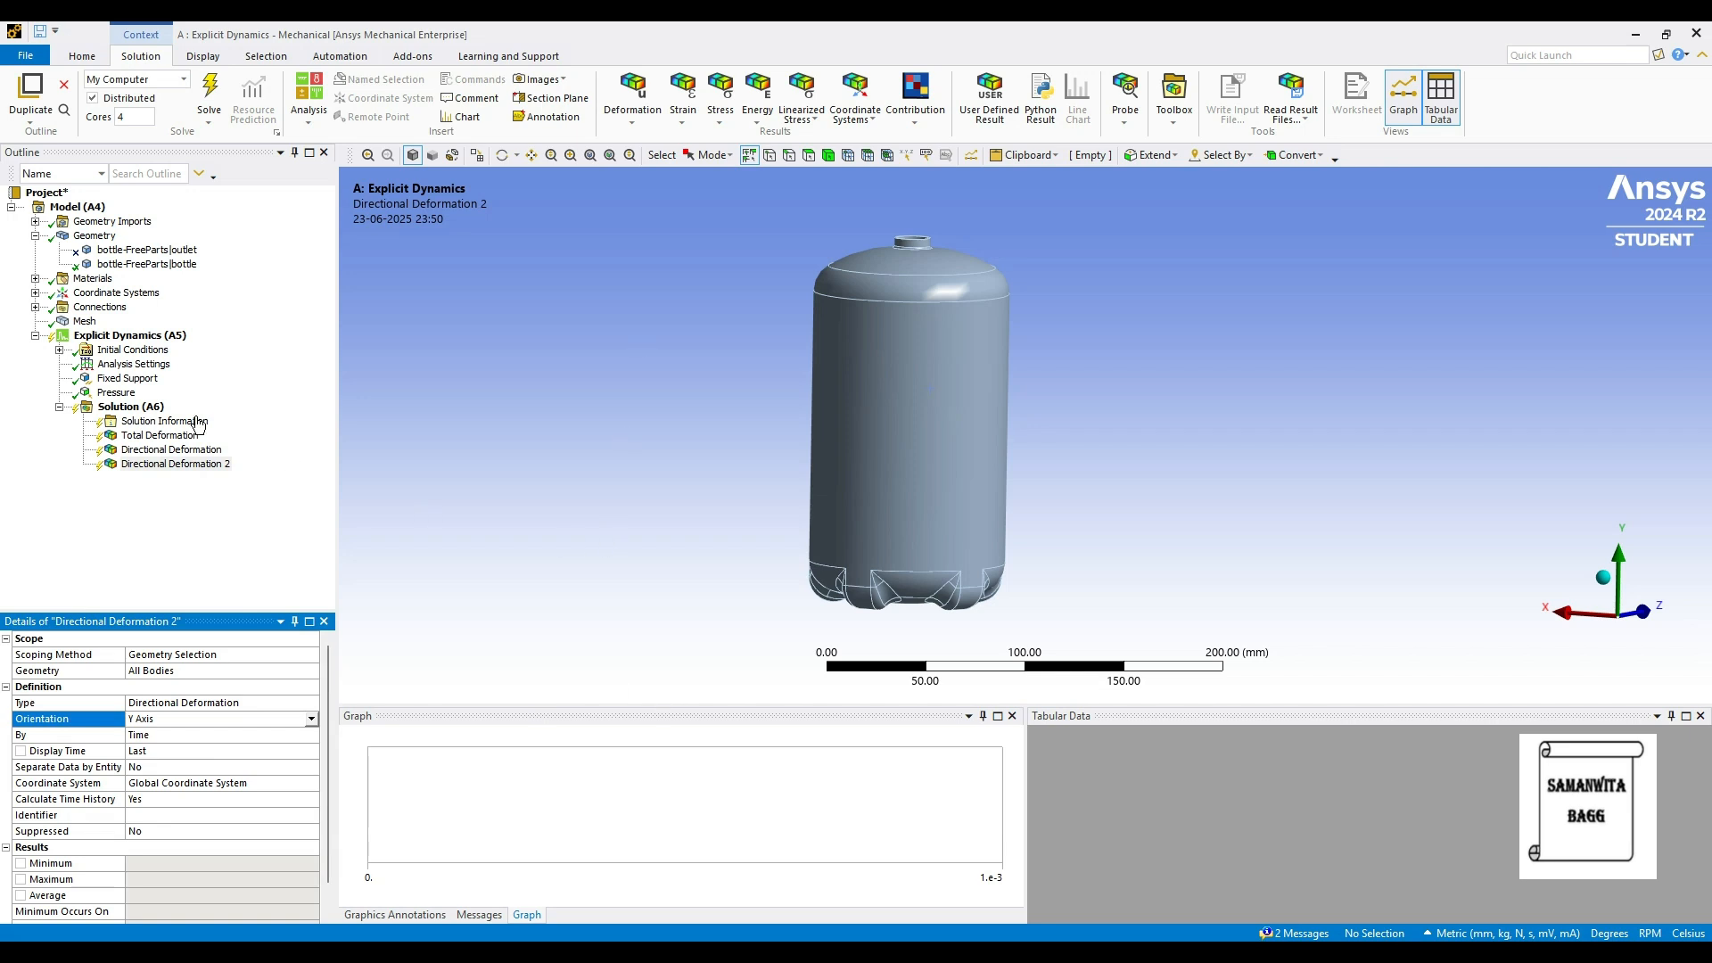
Add equivalent (von-Mises) elastic strain and equivalent (von-Mises) stress results to the solution.
{"action": "right_click", "coordinate": [158, 410]}
{"action": "mouse_move", "coordinate": [188, 421]}
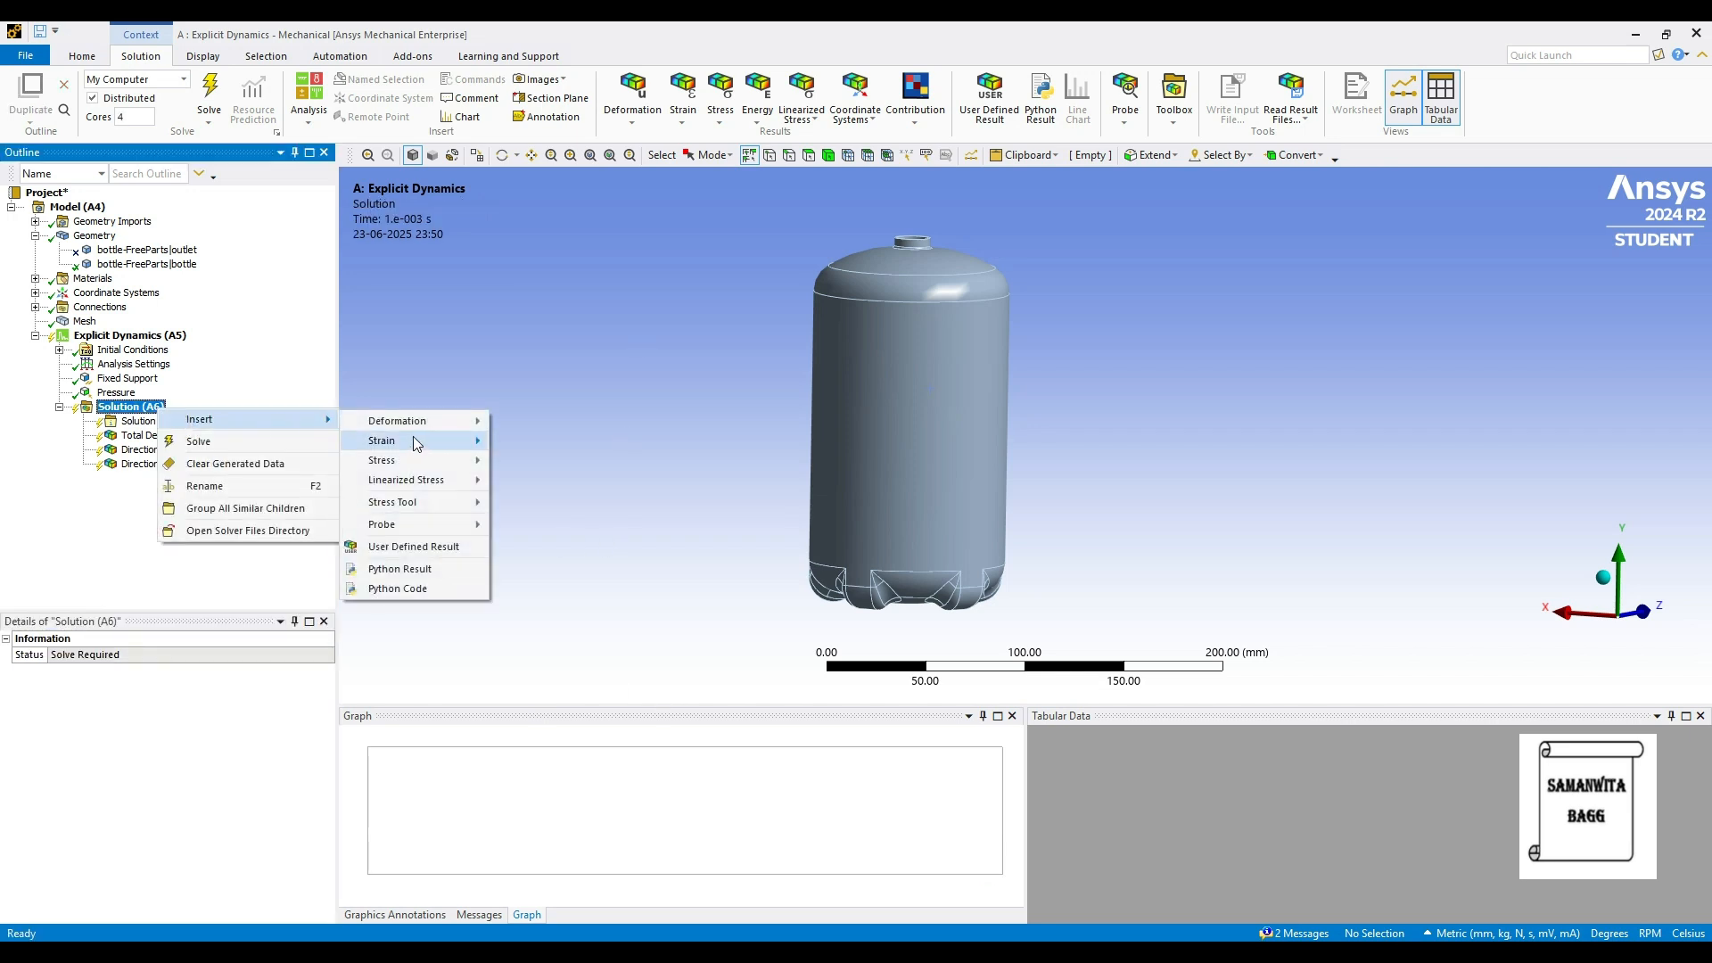
{"action": "mouse_move", "coordinate": [439, 442]}
{"action": "left_click", "coordinate": [553, 440]}
{"action": "right_click", "coordinate": [157, 409]}
{"action": "mouse_move", "coordinate": [196, 420]}
{"action": "mouse_move", "coordinate": [357, 464]}
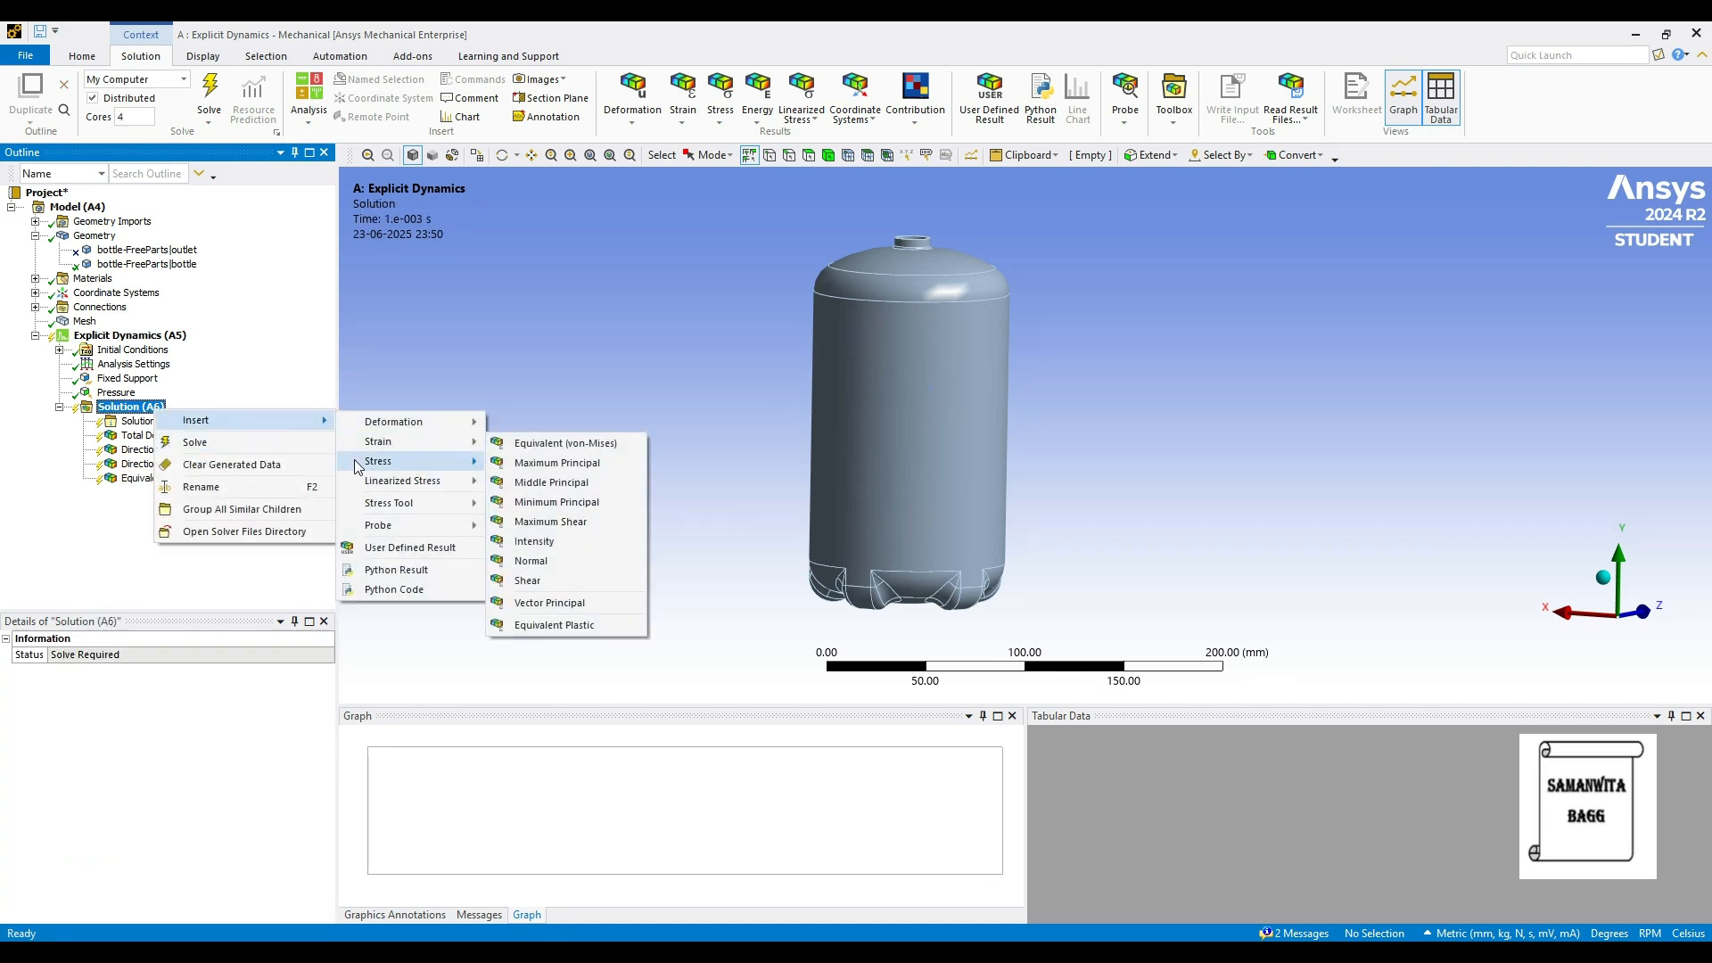
{"action": "left_click", "coordinate": [535, 443]}
Solve the explicit dynamics analysis to compute all inserted results.
{"action": "left_click", "coordinate": [148, 412]}
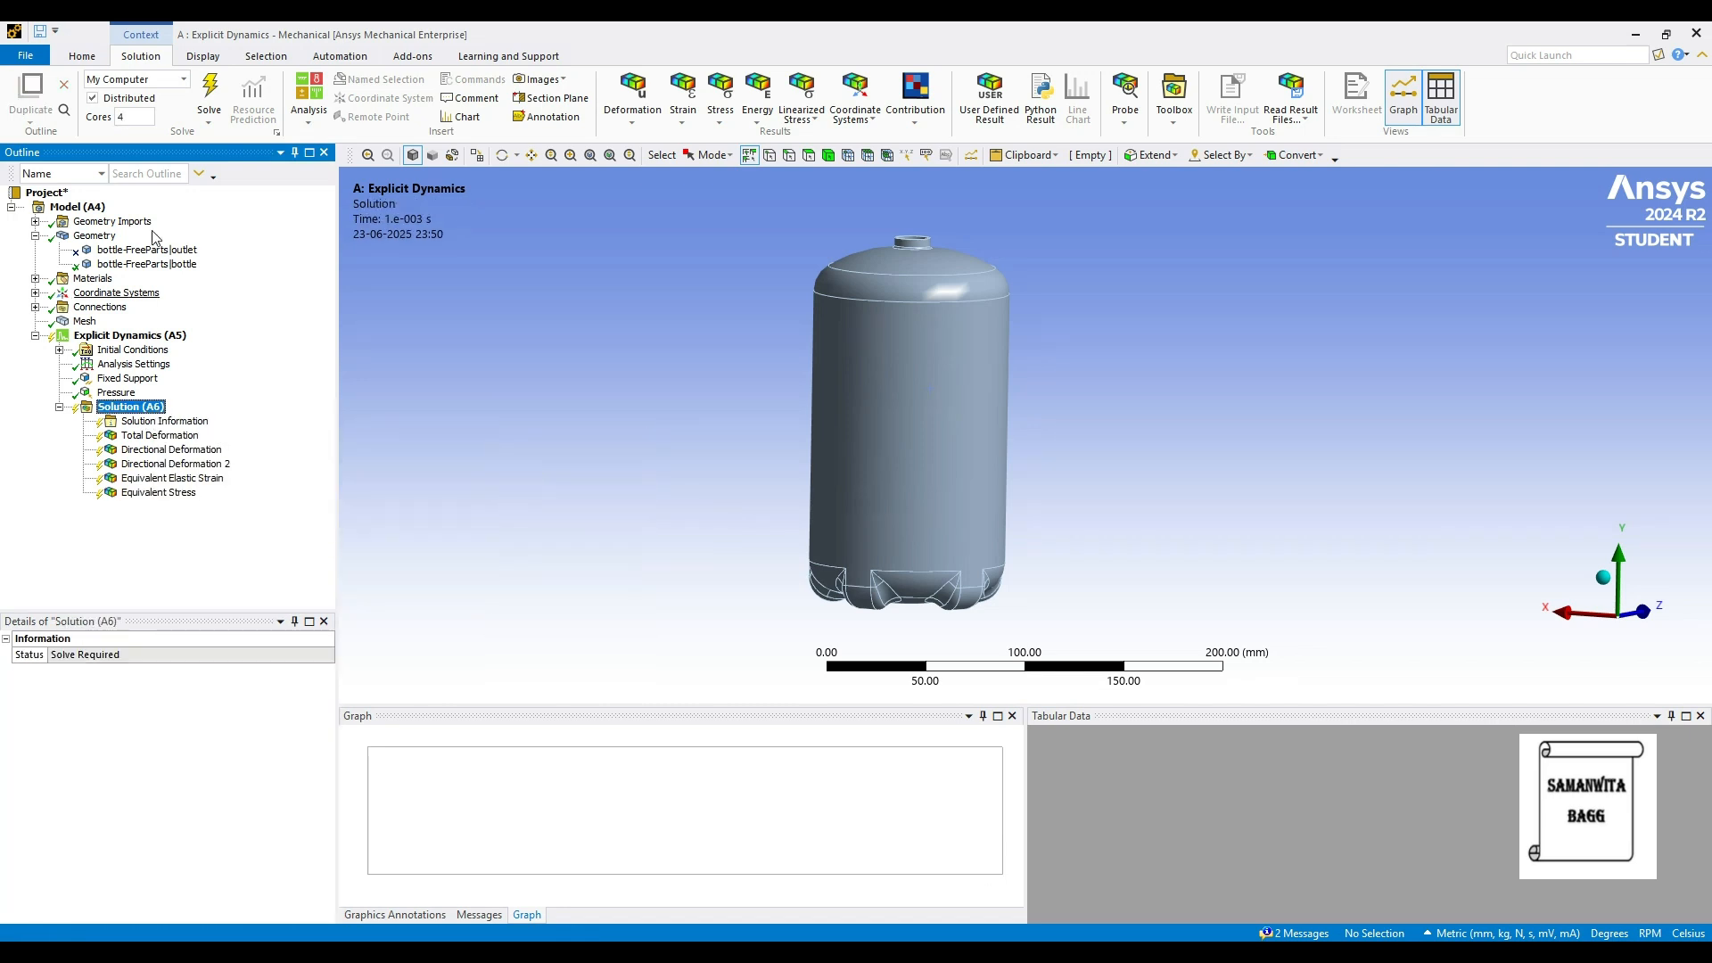
{"action": "left_click", "coordinate": [212, 96]}
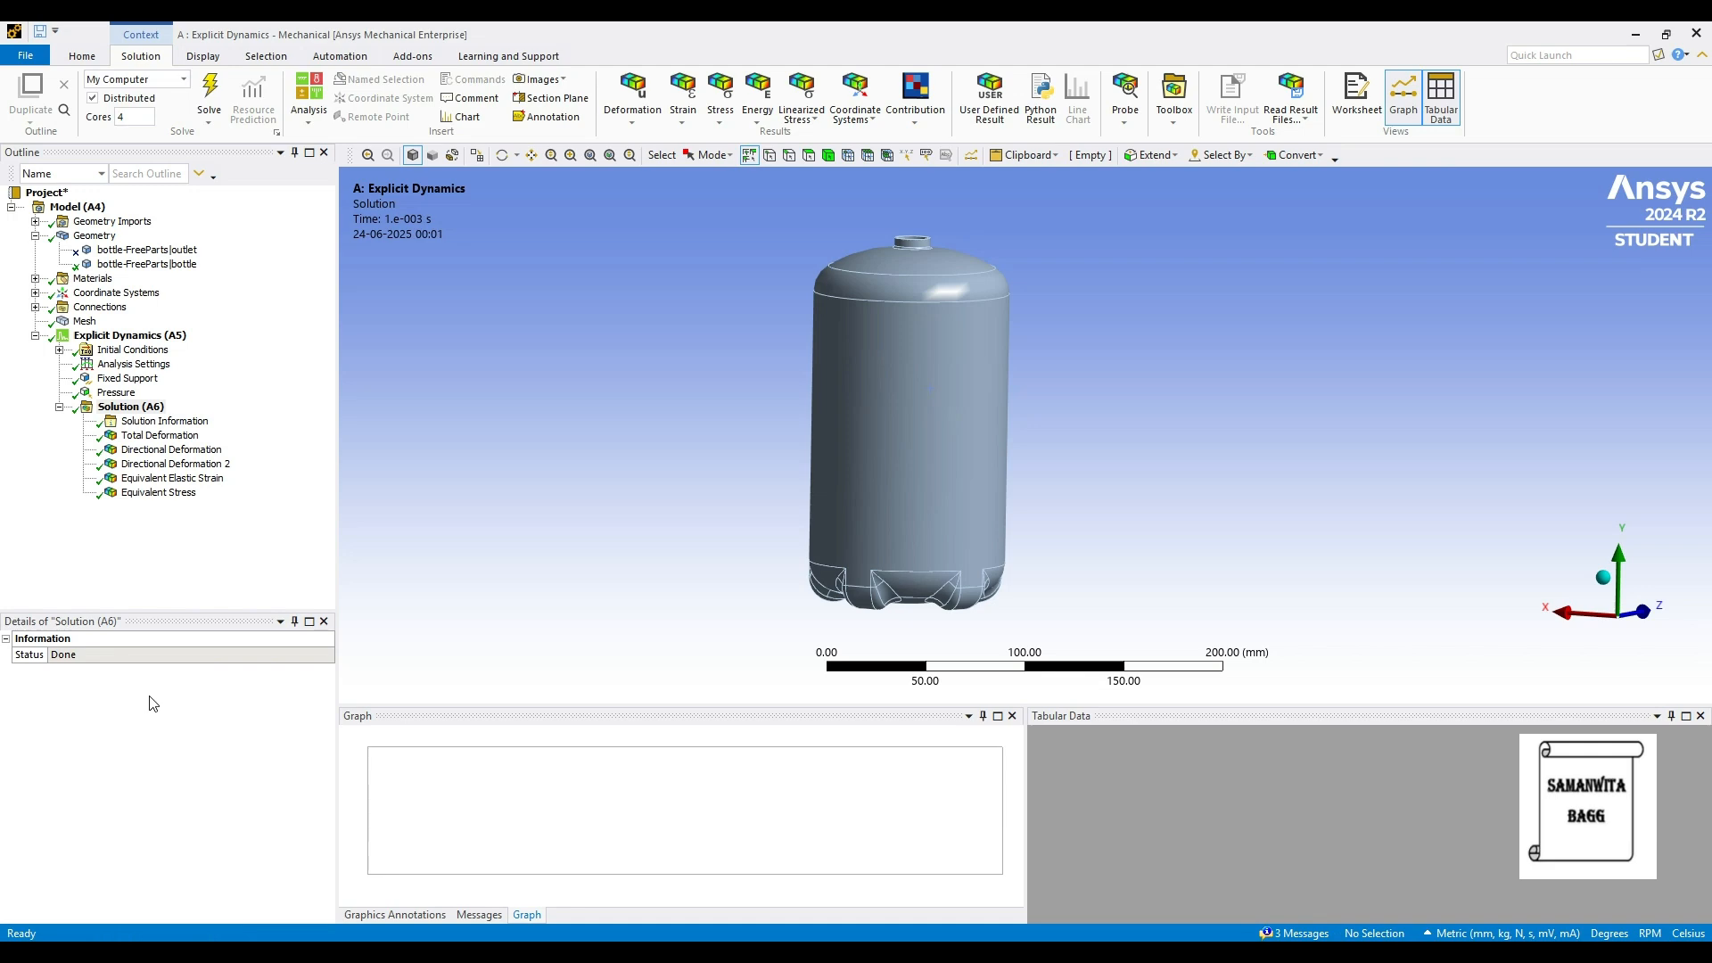
Display the bottle's total deformation, review its values over time, and play and pause the result animation.
{"action": "left_click", "coordinate": [160, 435]}
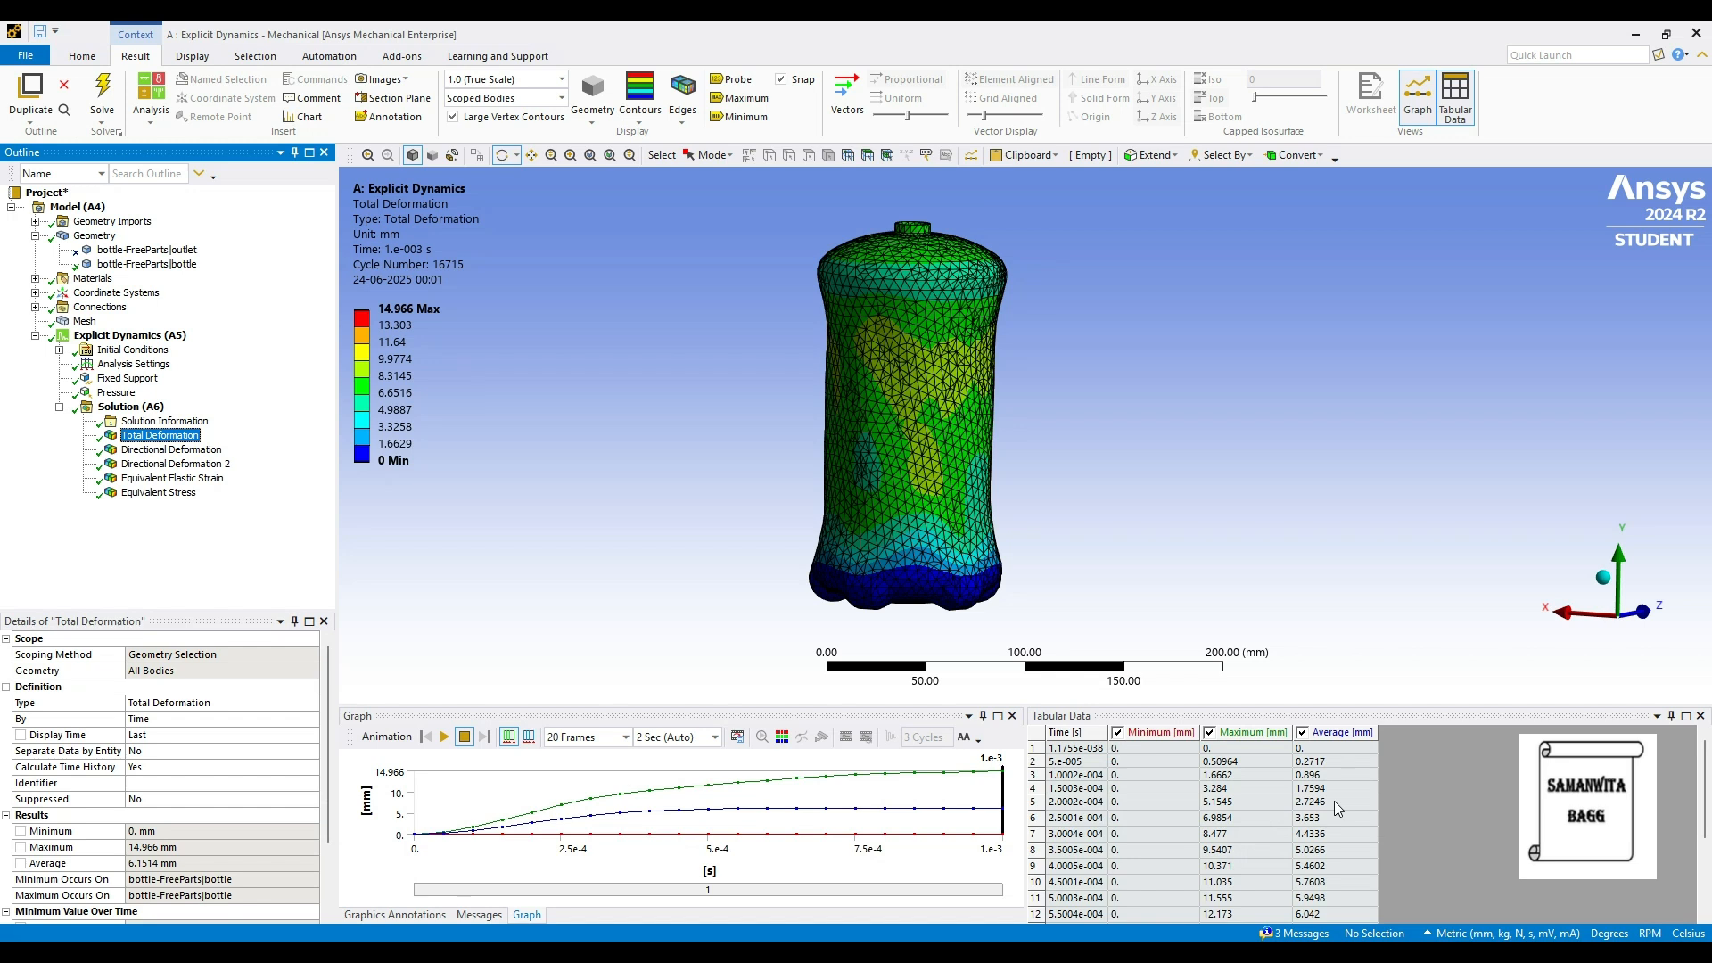
{"action": "scroll", "coordinate": [1125, 776], "scroll_direction": "down", "scroll_amount": 3}
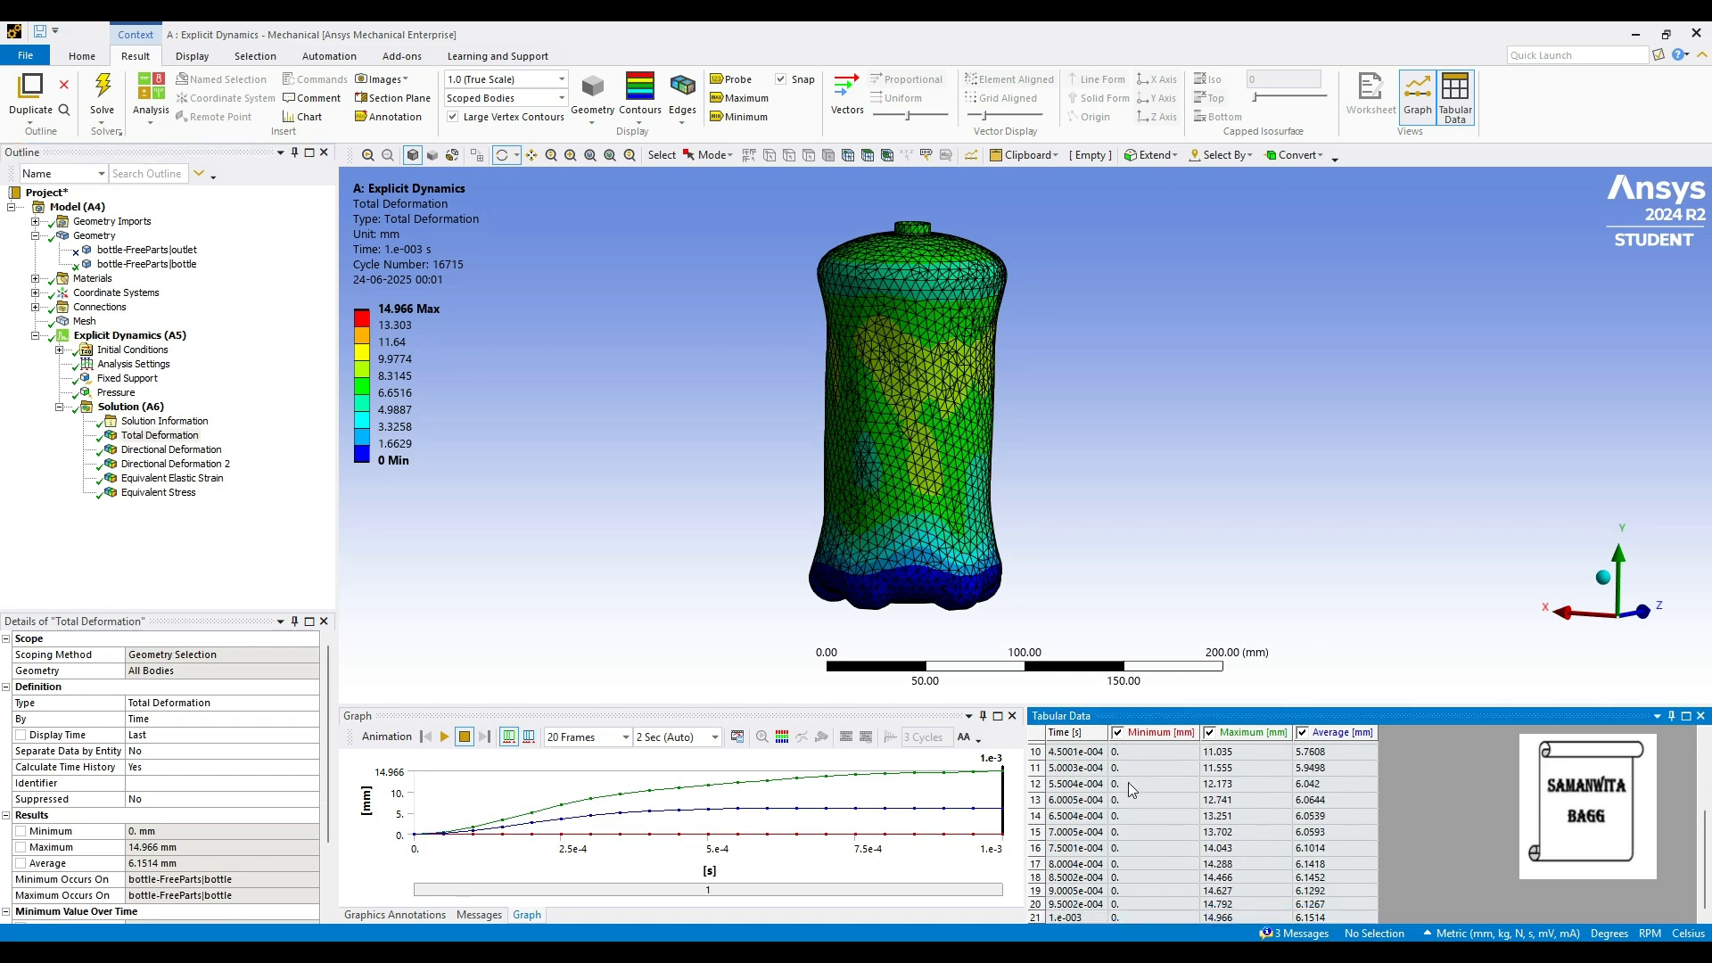
{"action": "scroll", "coordinate": [1129, 840], "scroll_direction": "up", "scroll_amount": 3}
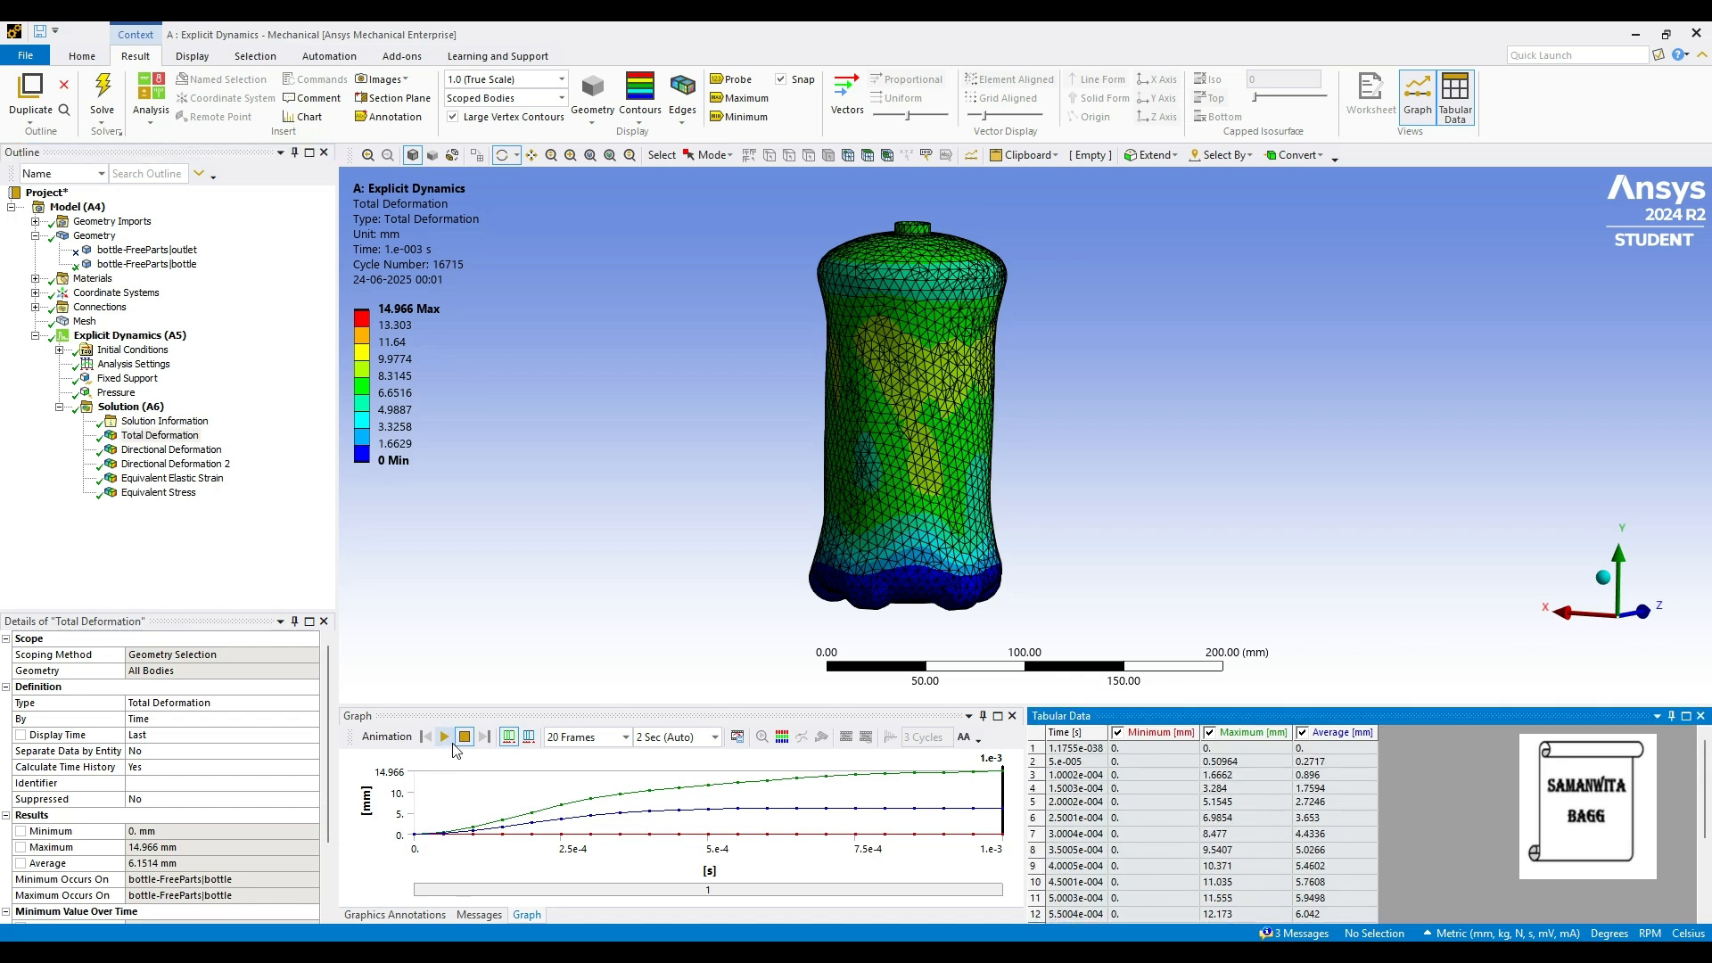
{"action": "left_click", "coordinate": [446, 739]}
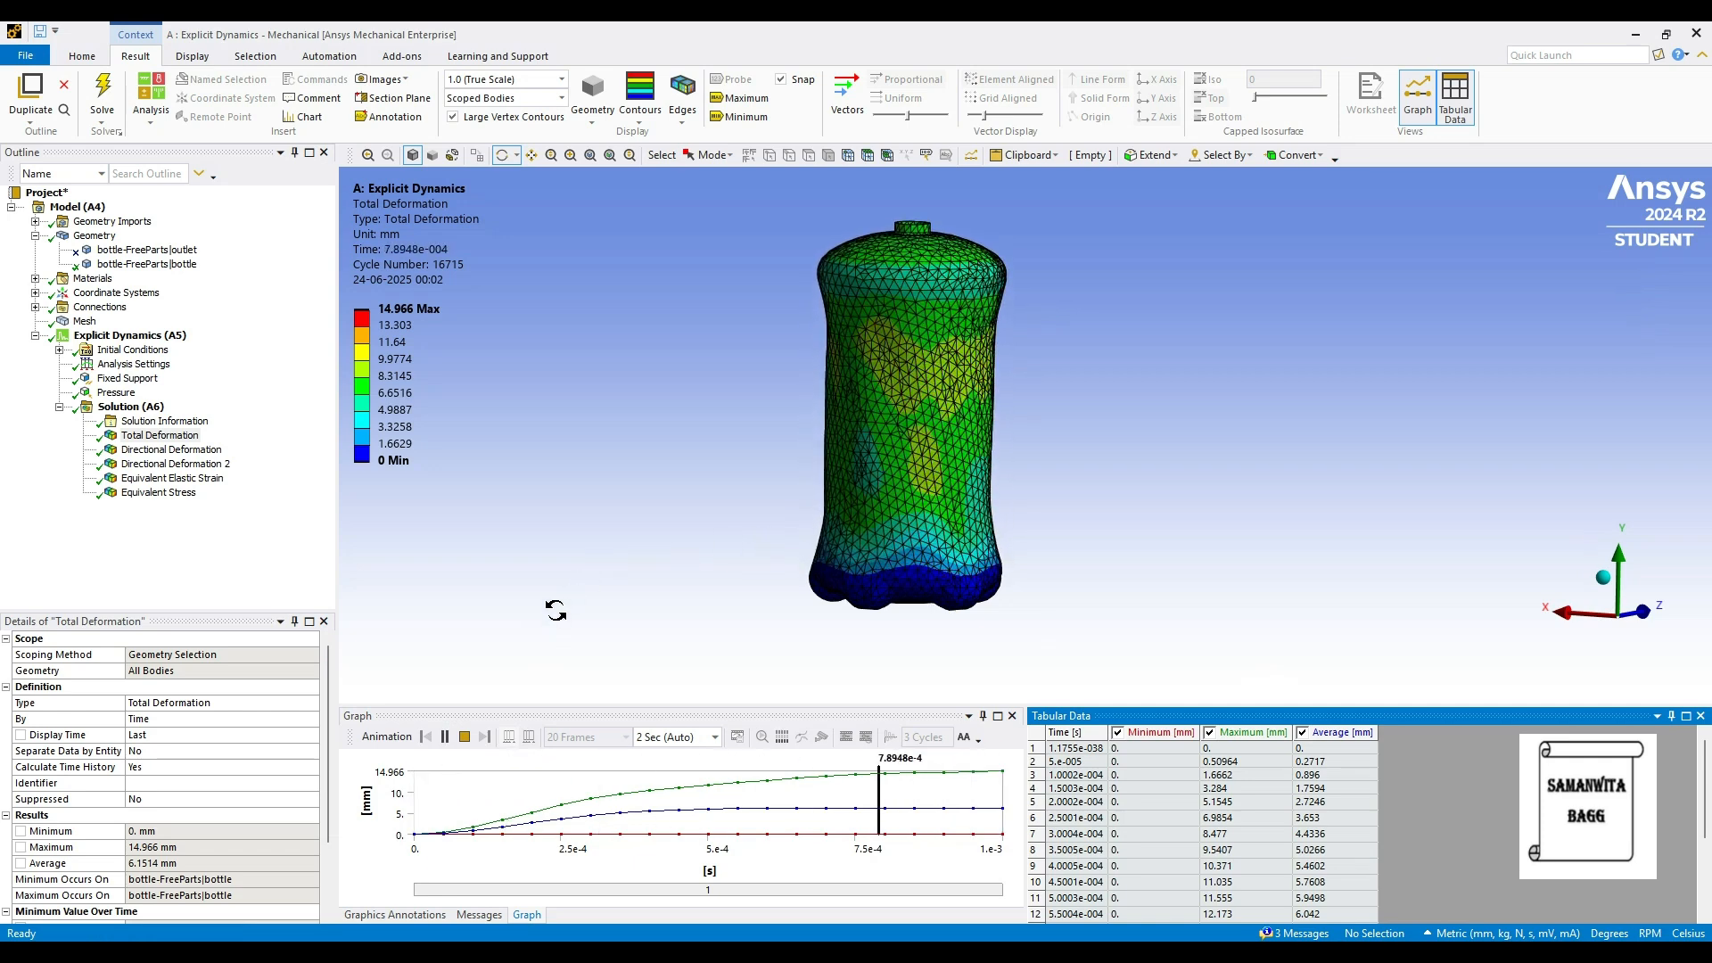
{"action": "left_click", "coordinate": [445, 736]}
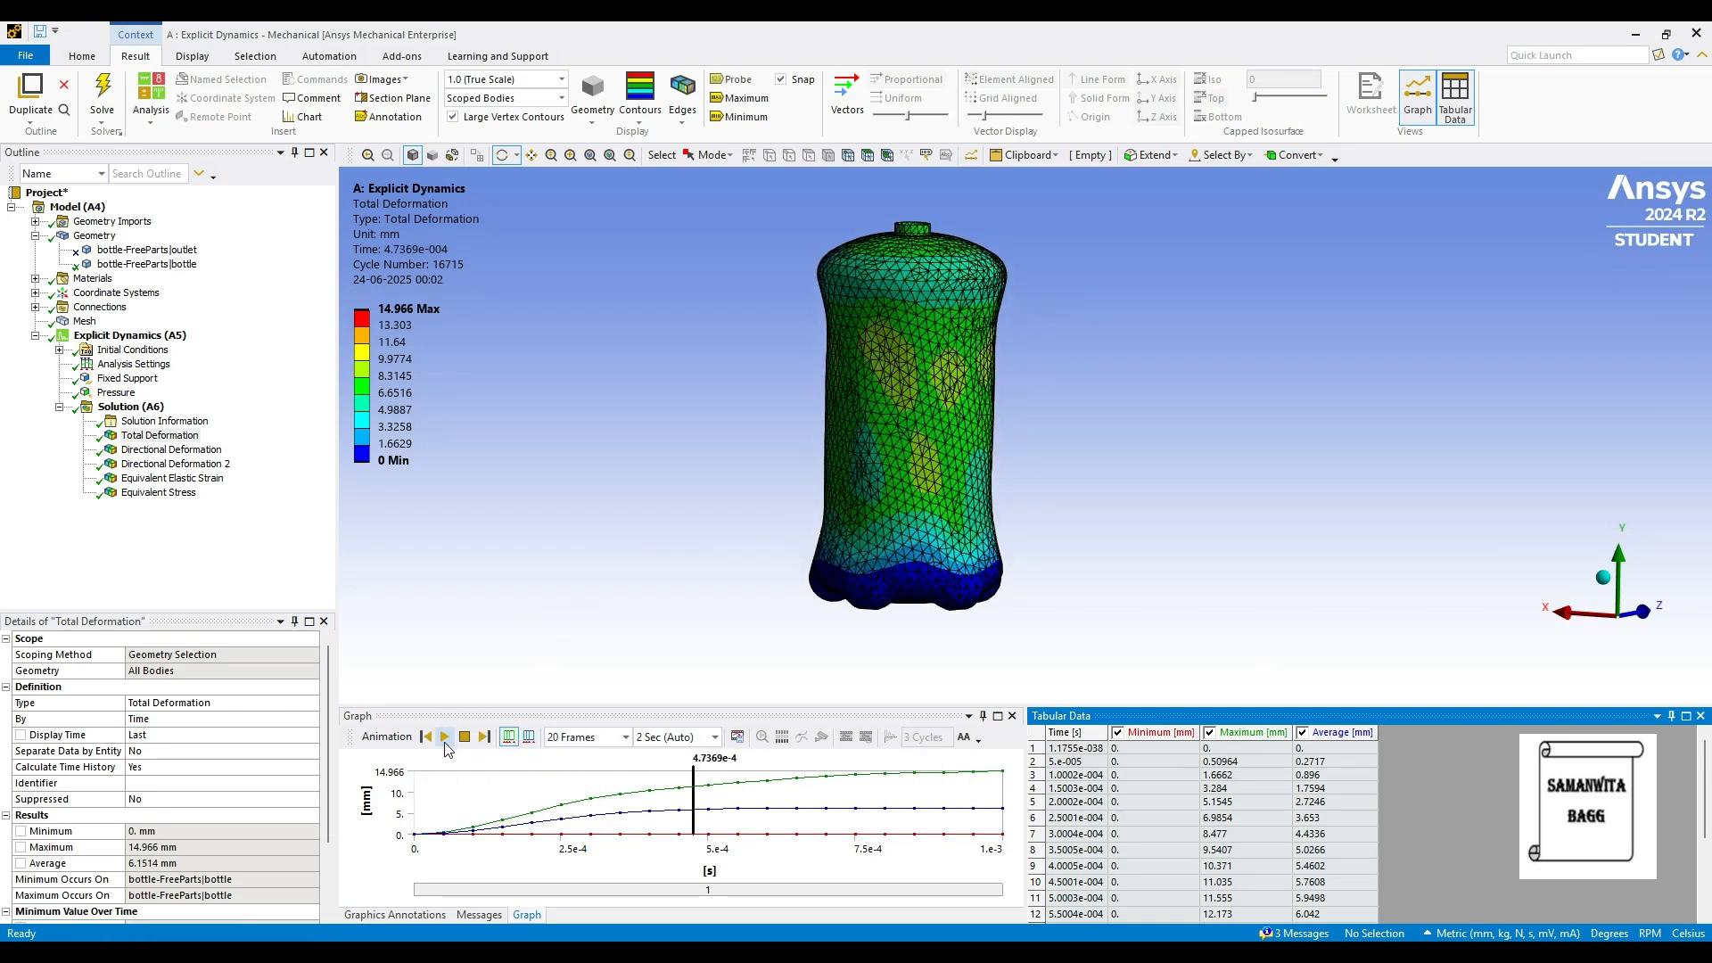
Display the X-axis directional deformation, graph only its maximum curve, and play and stop the result animation.
{"action": "left_click", "coordinate": [192, 449]}
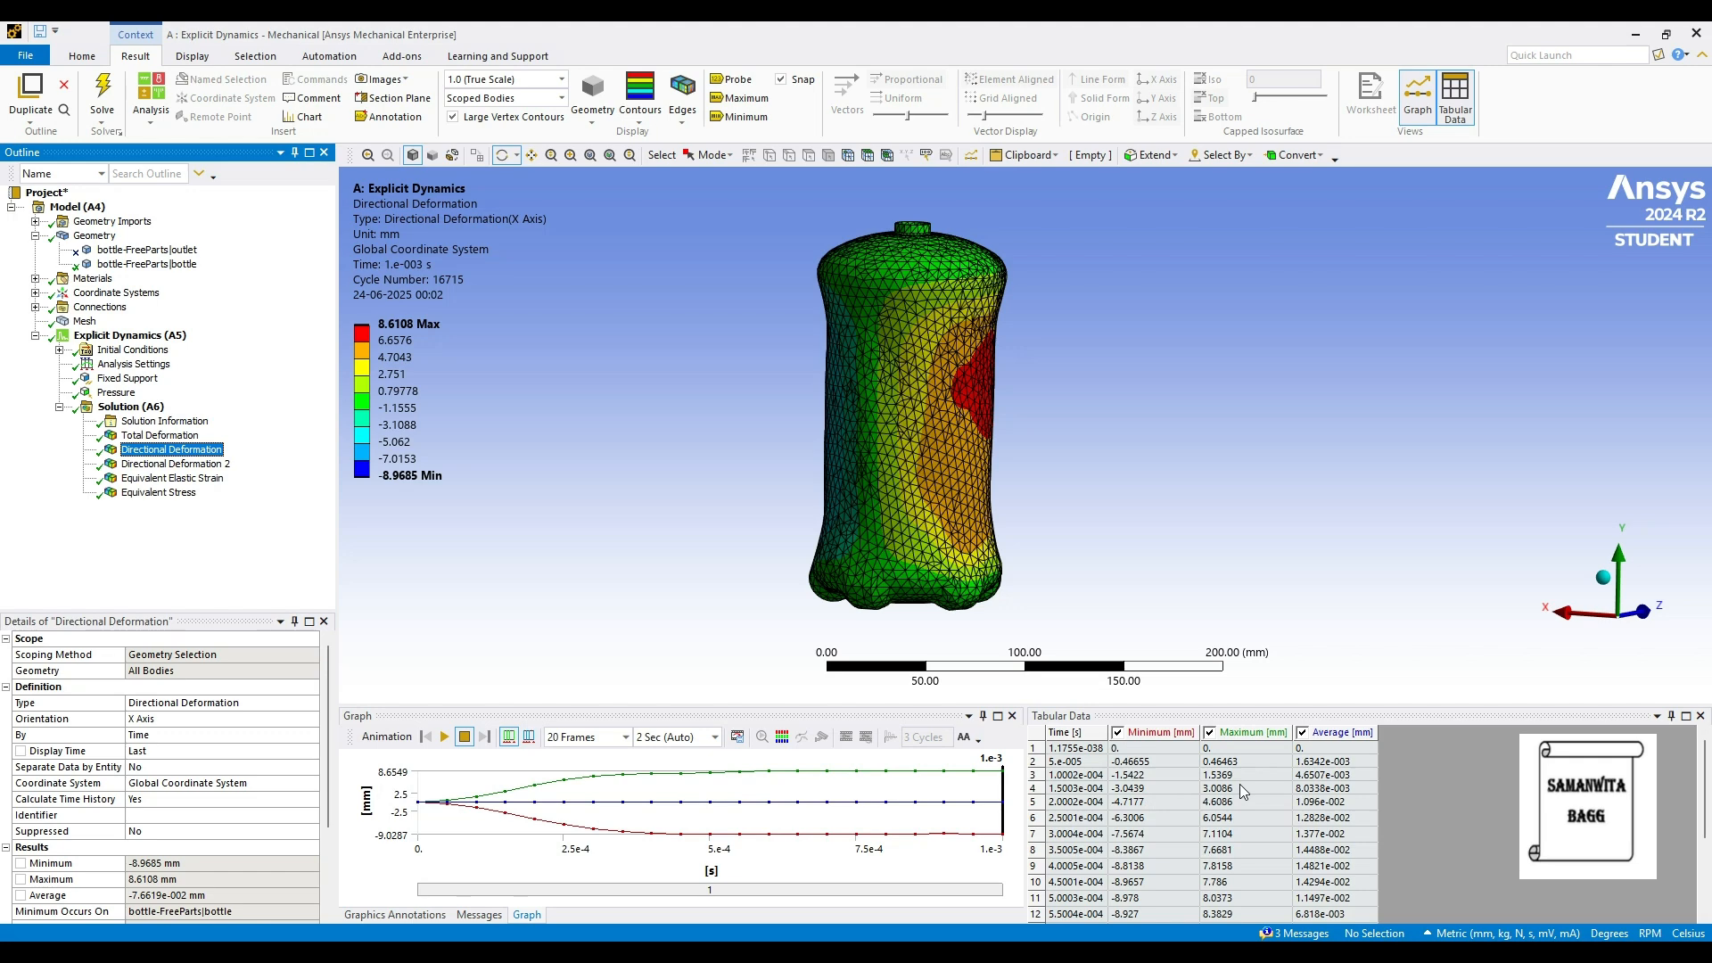
{"action": "left_click", "coordinate": [1117, 733]}
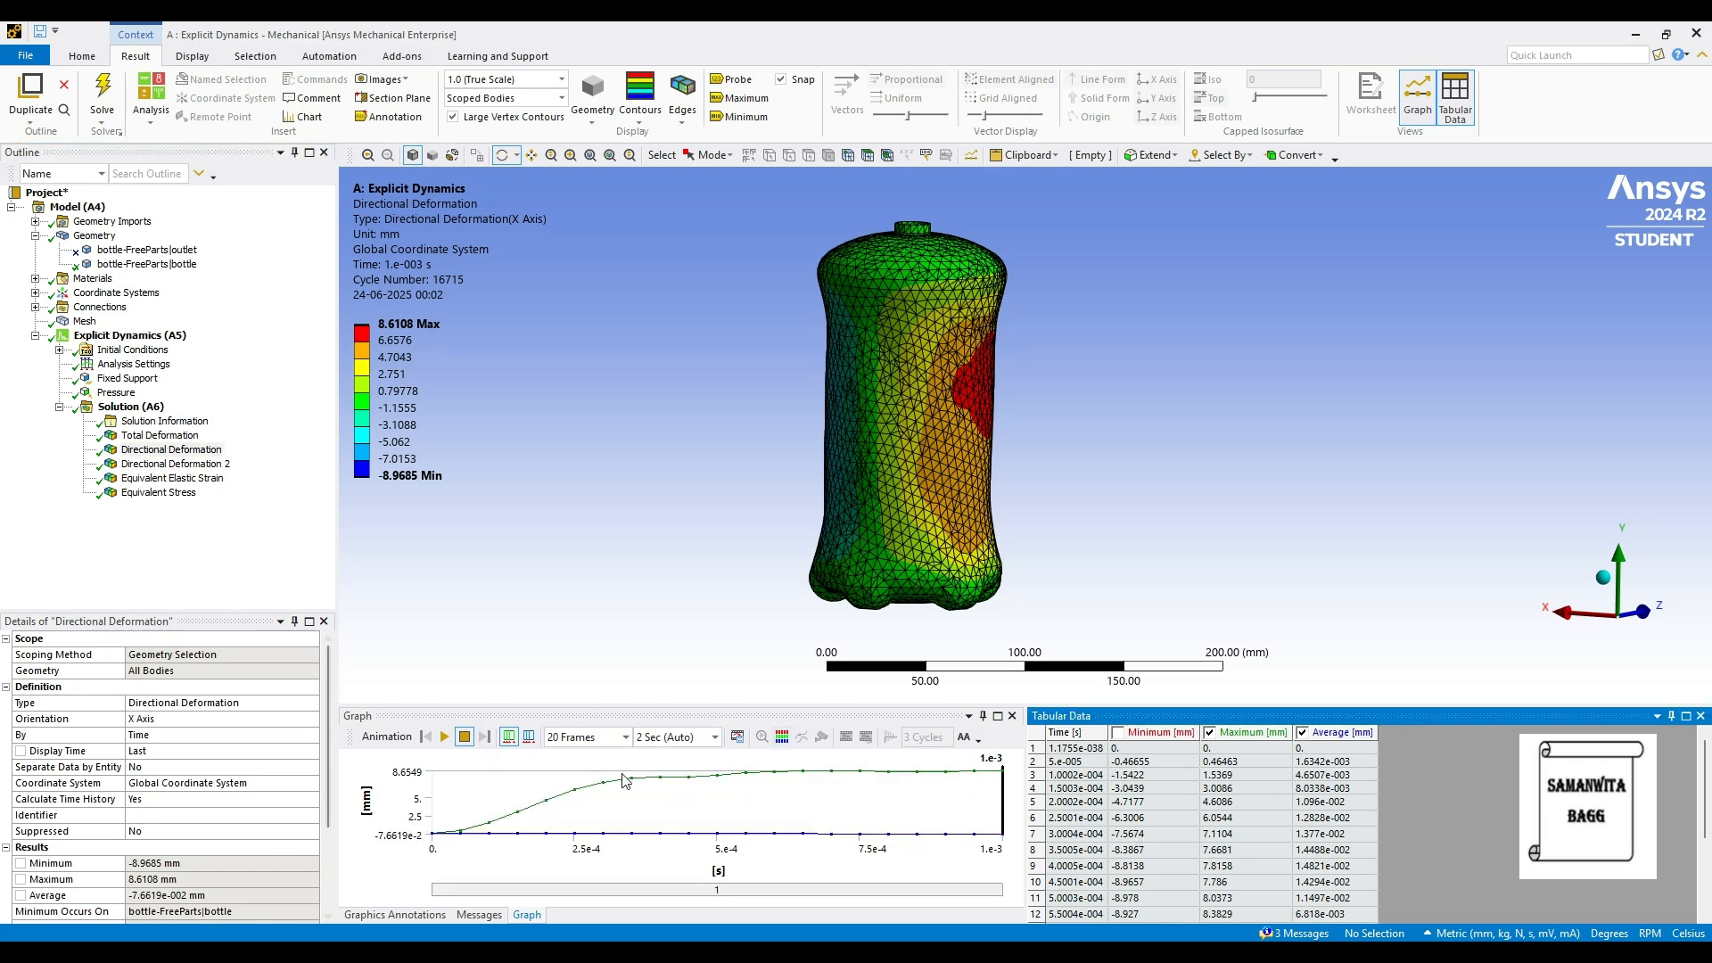
{"action": "left_click", "coordinate": [1303, 733]}
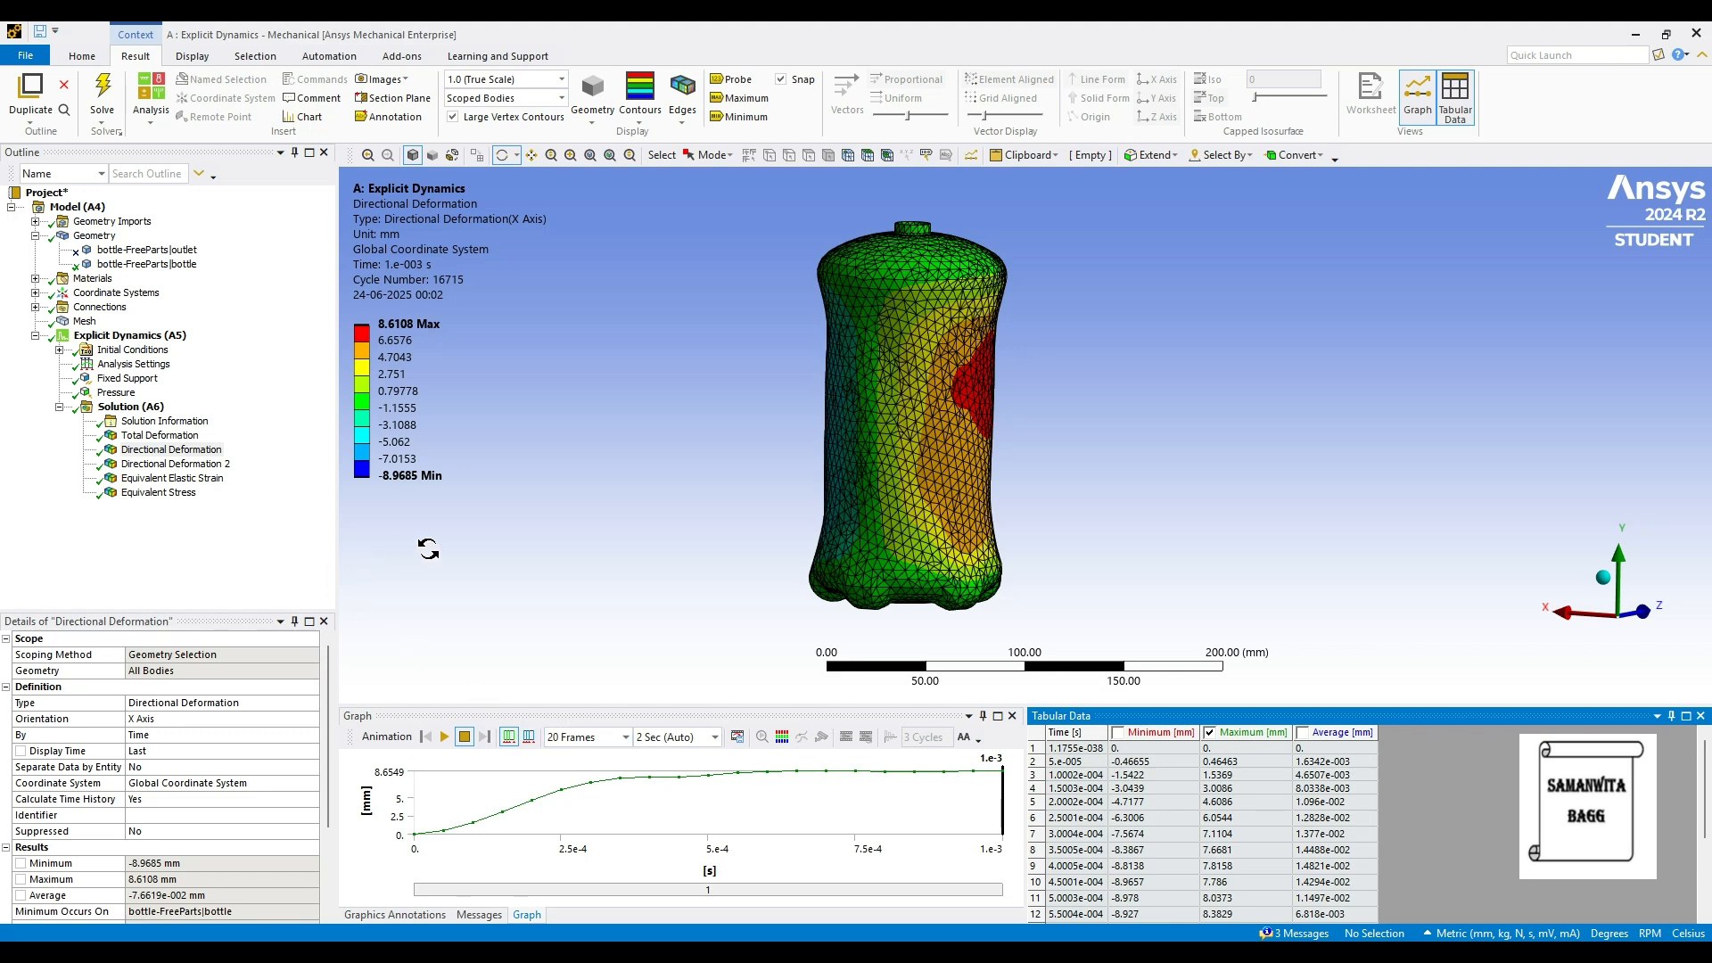
{"action": "left_click", "coordinate": [445, 738]}
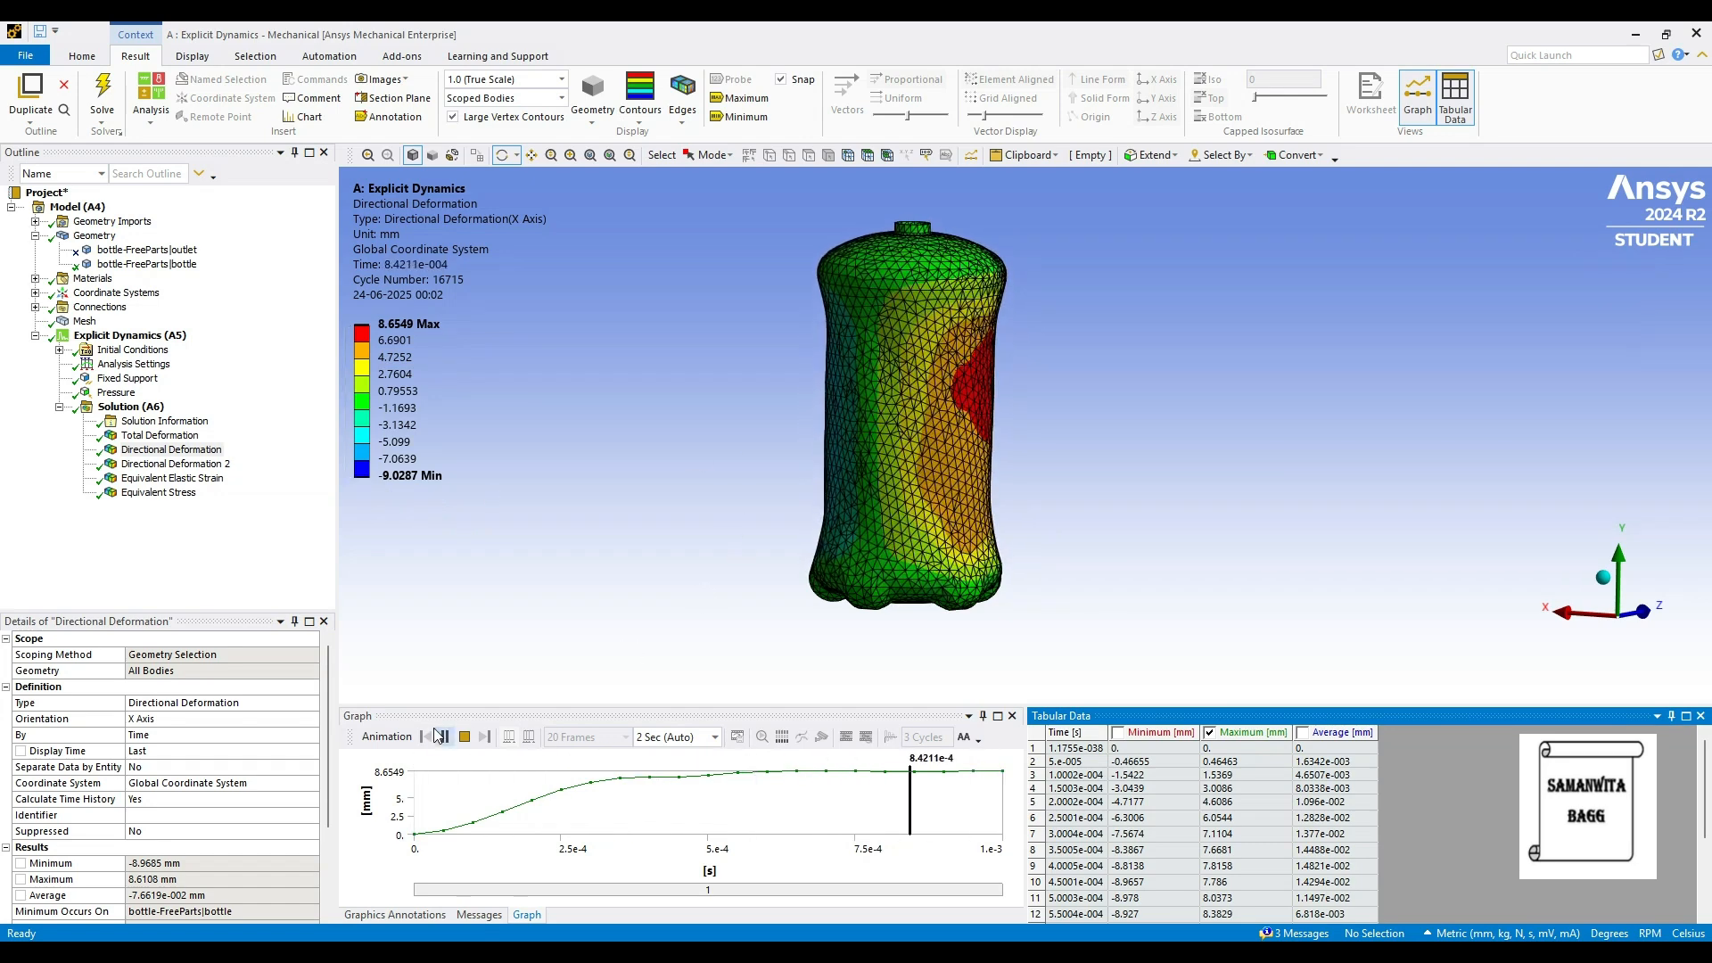
{"action": "left_click", "coordinate": [463, 736]}
Show the maximum and minimum location labels on the X-axis directional deformation result.
{"action": "left_click", "coordinate": [747, 111]}
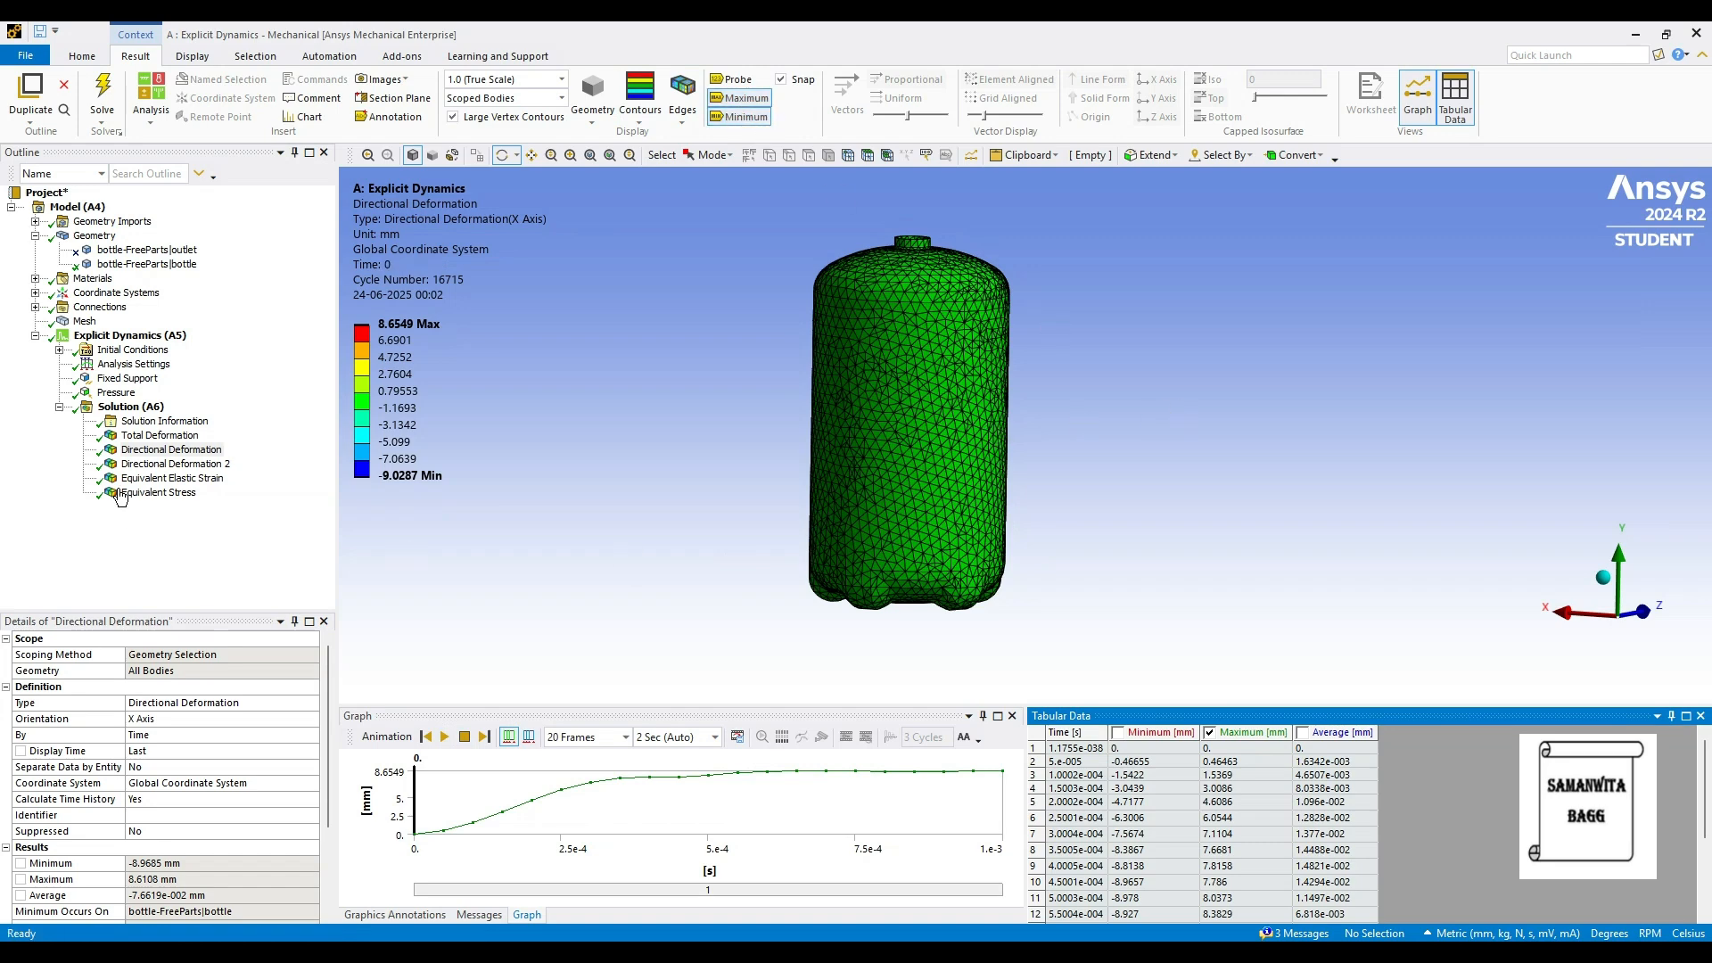
{"action": "left_click", "coordinate": [159, 464]}
{"action": "left_click", "coordinate": [163, 450]}
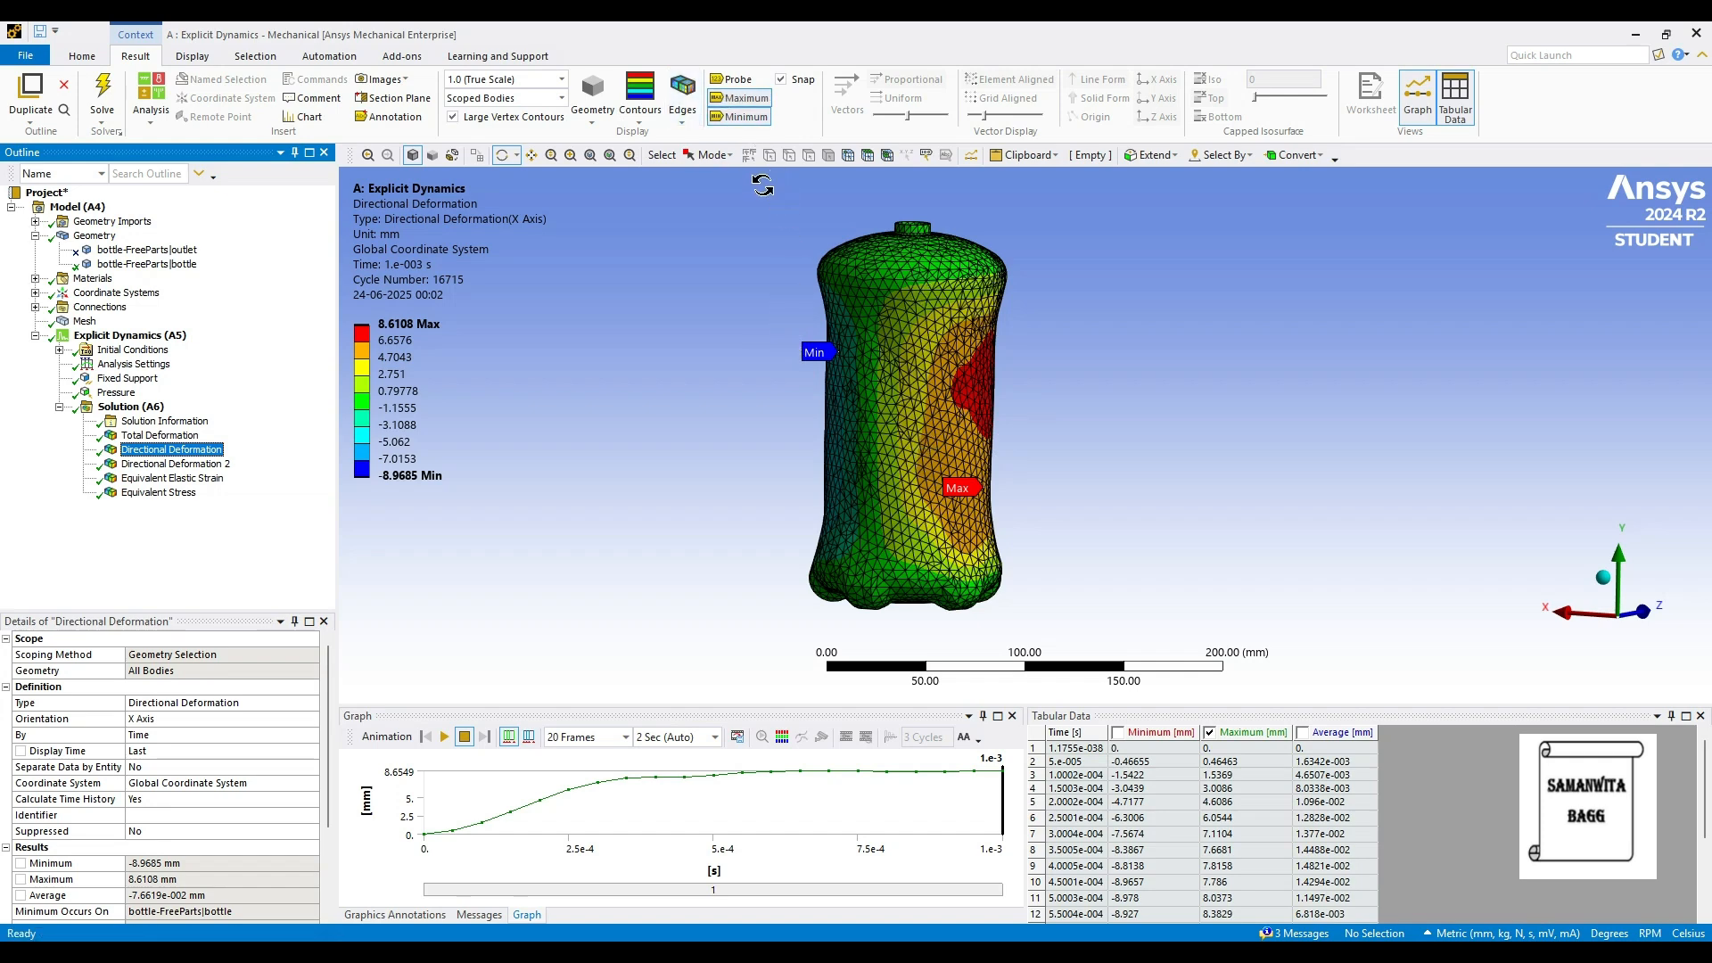
Display the X-axis directional deformation with no wireframe and smooth contours.
{"action": "left_click", "coordinate": [689, 124]}
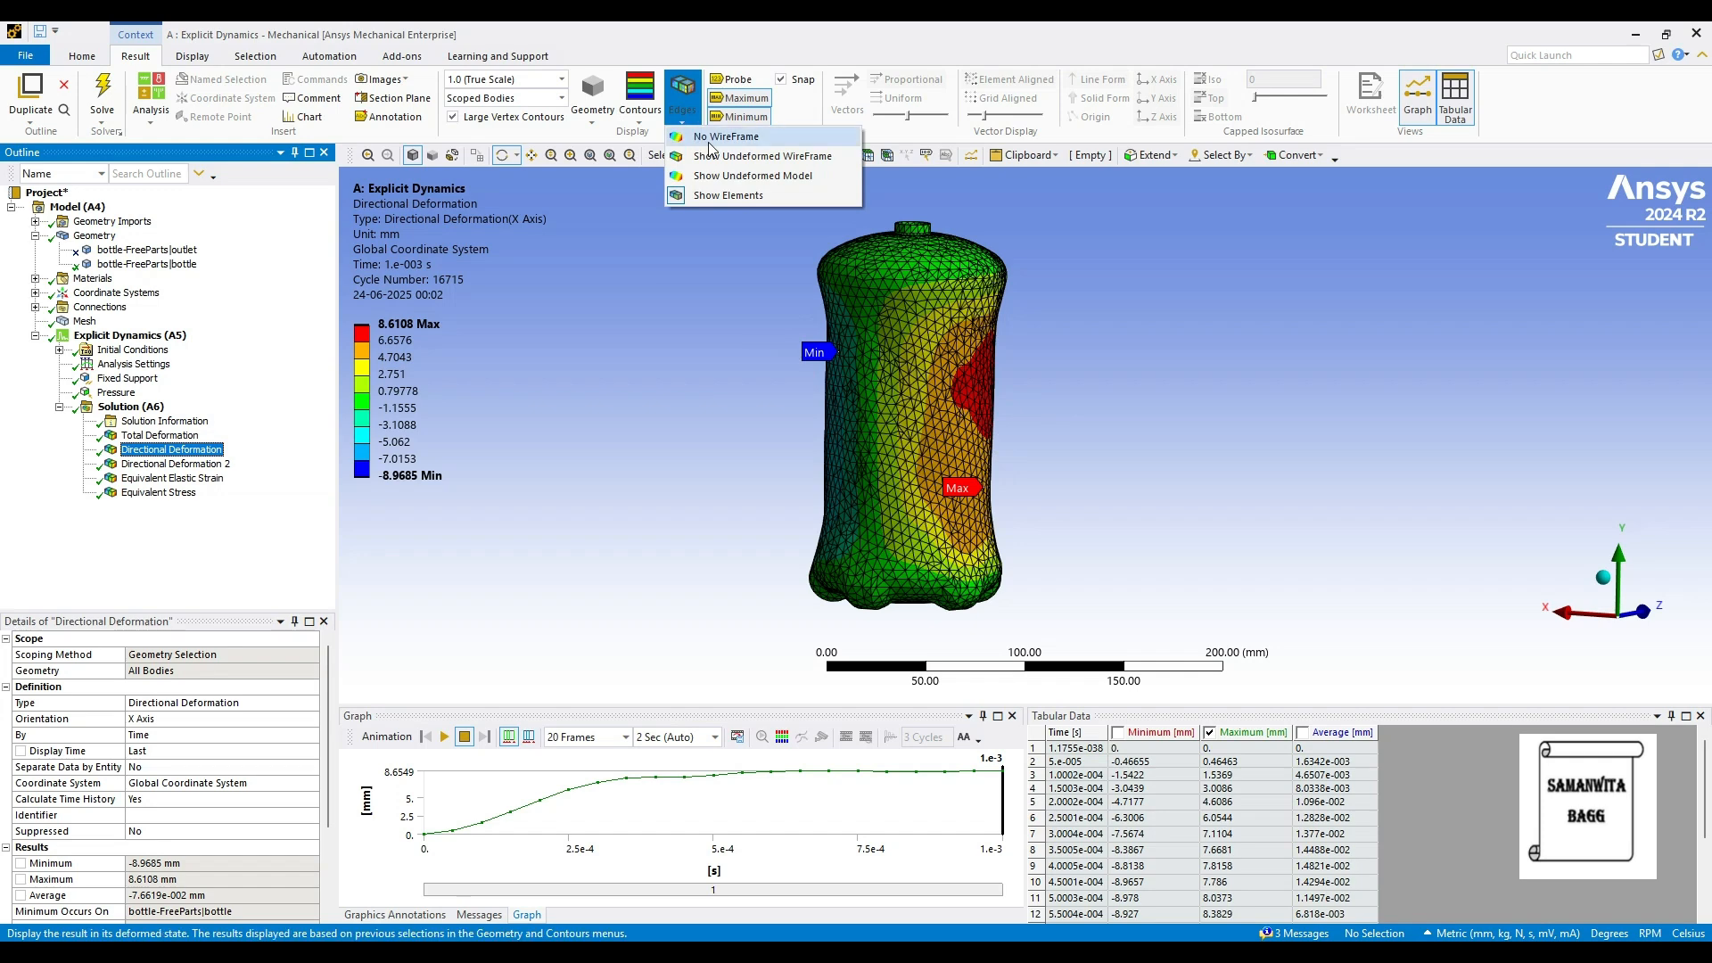
{"action": "left_click", "coordinate": [718, 108]}
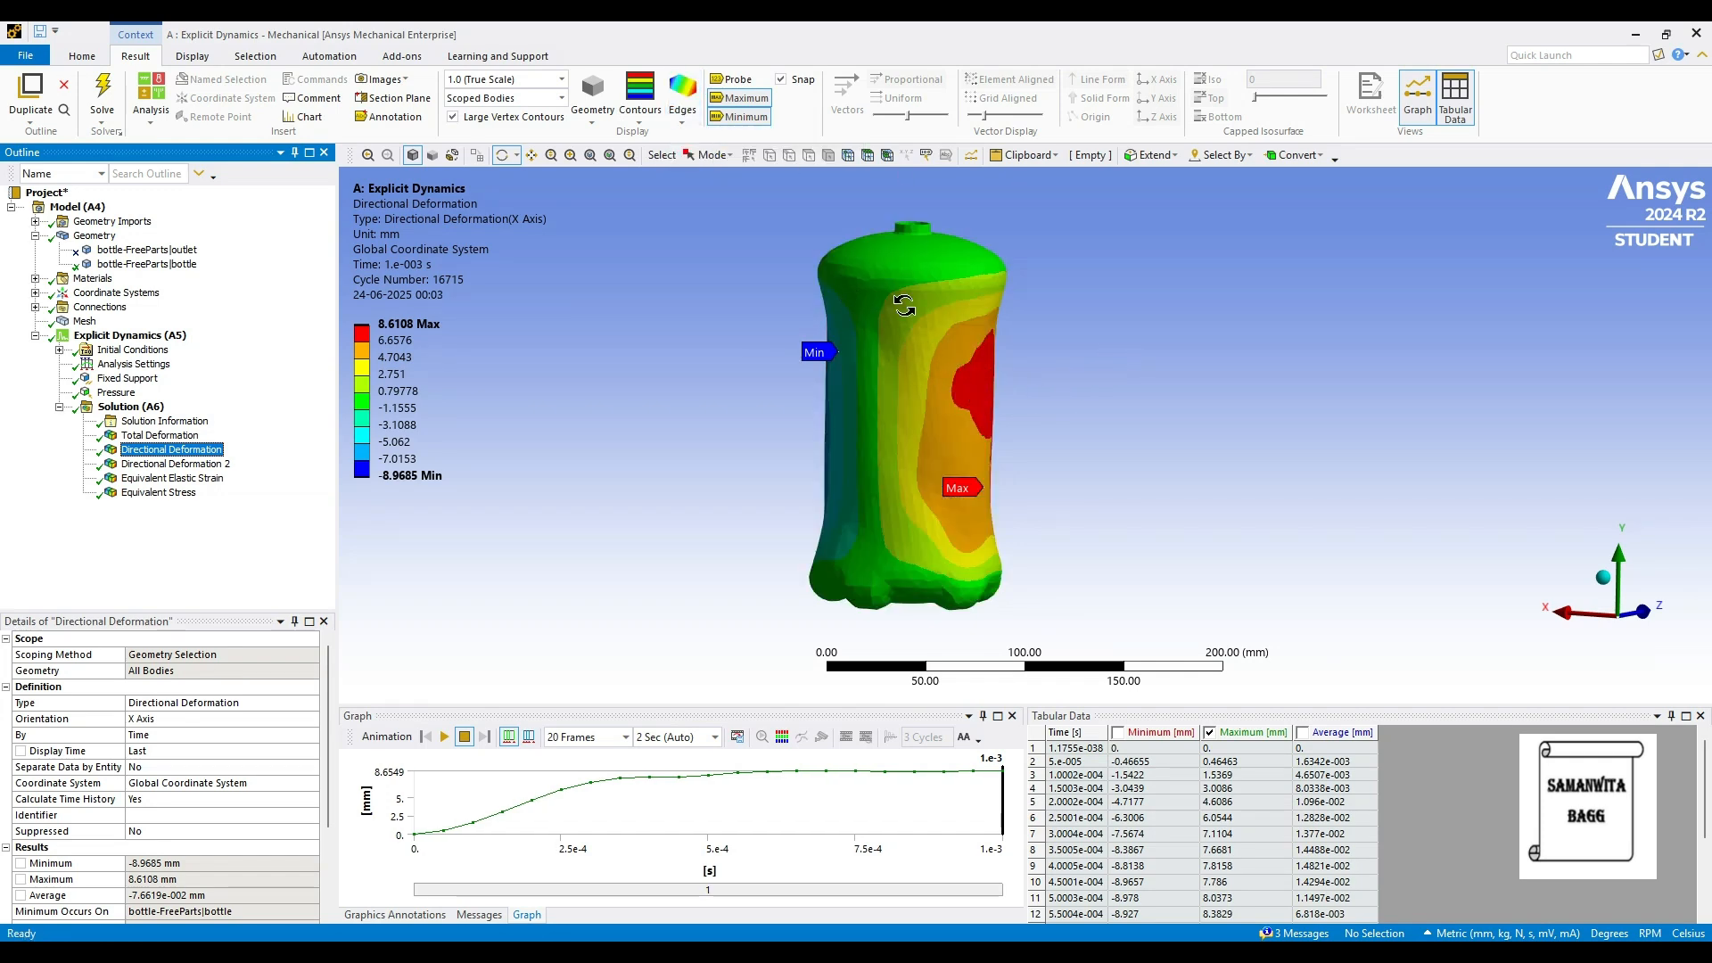
{"action": "left_click", "coordinate": [640, 111]}
{"action": "left_click", "coordinate": [649, 140]}
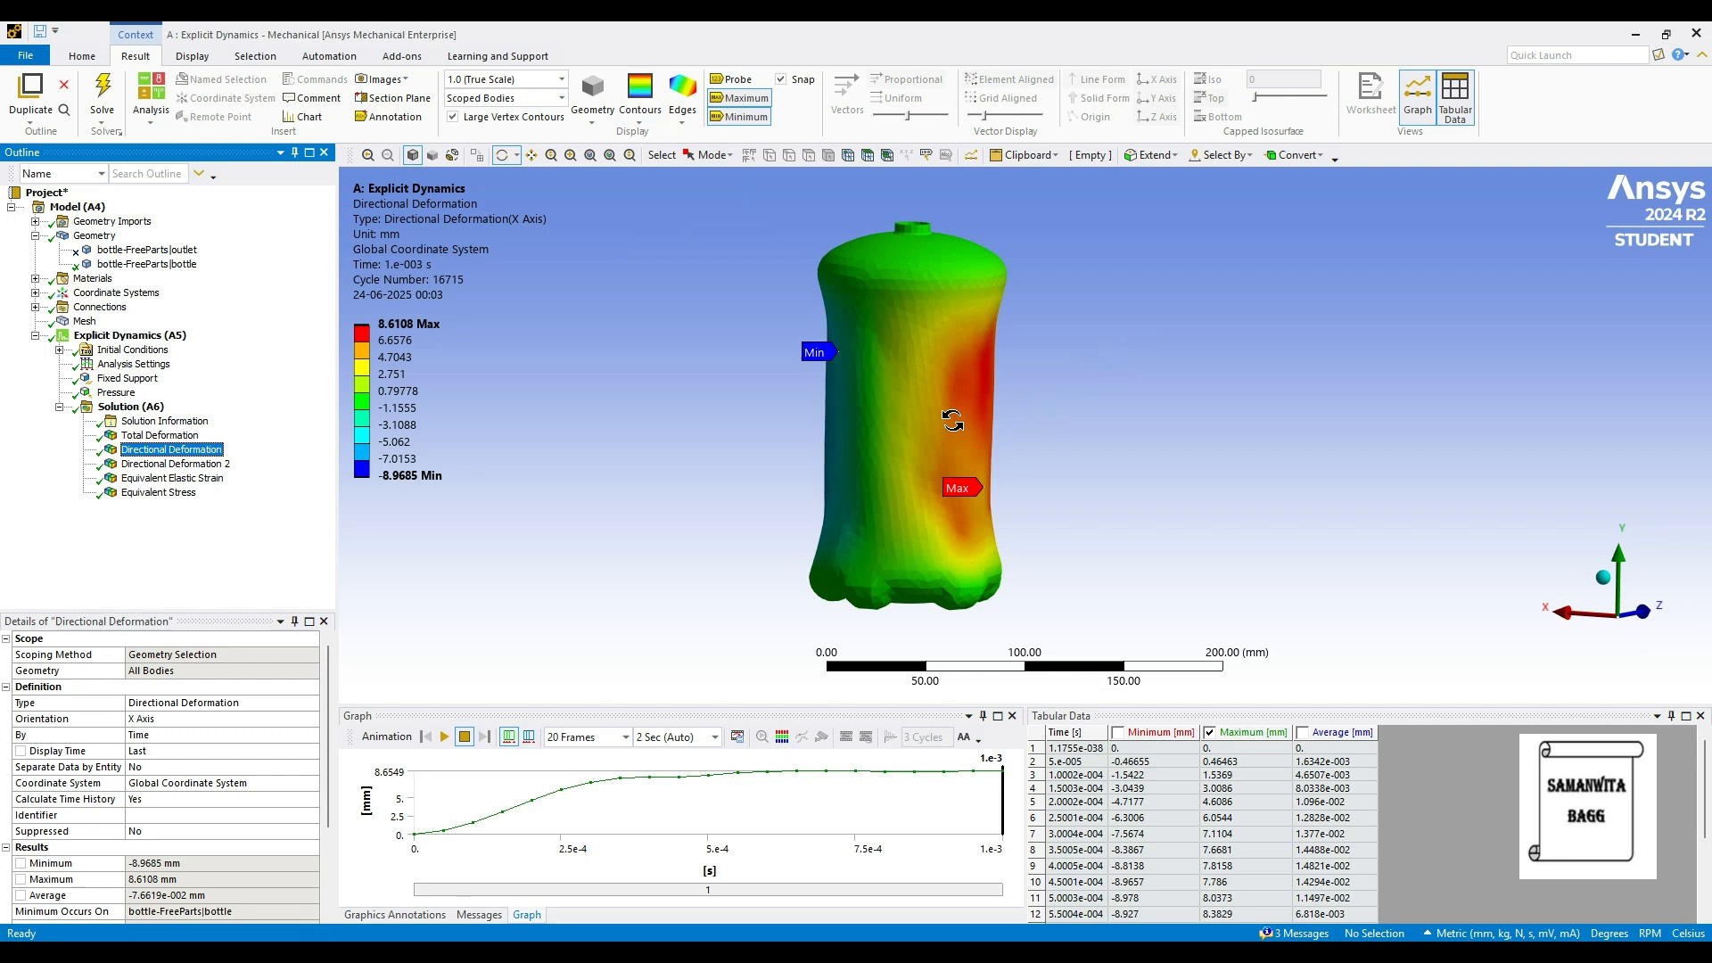
Return the X-axis directional deformation plot to contour bands with the mesh elements shown.
{"action": "left_click", "coordinate": [642, 114]}
{"action": "left_click", "coordinate": [684, 157]}
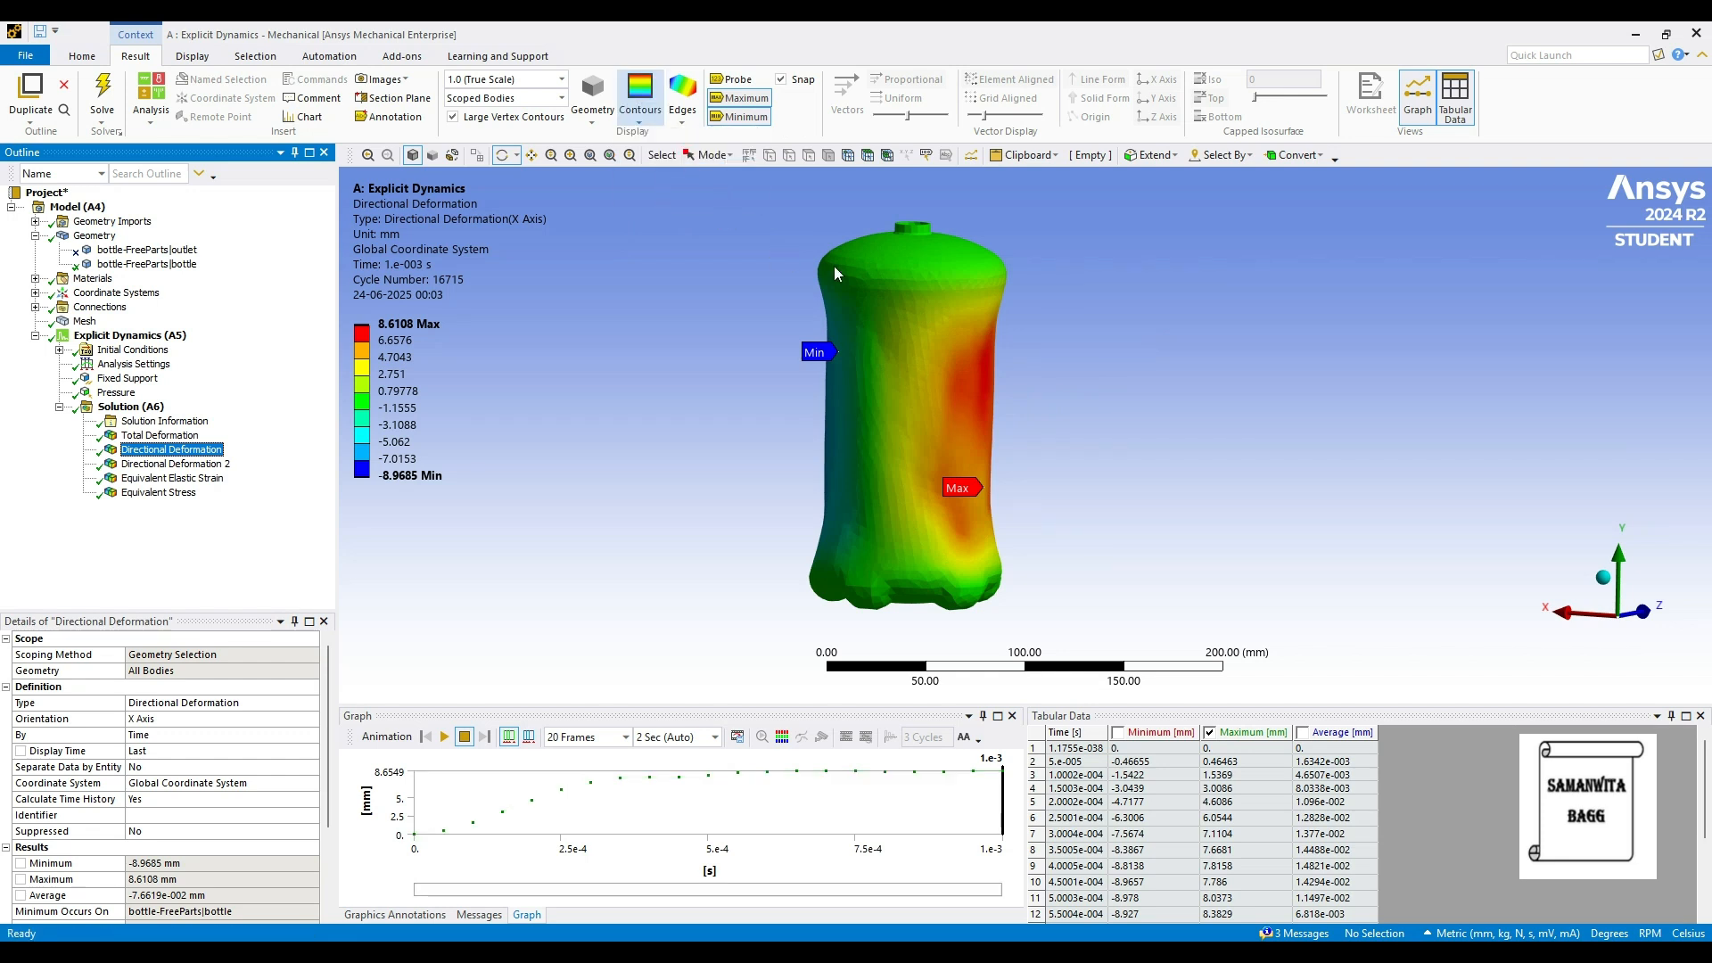
{"action": "left_click", "coordinate": [684, 129]}
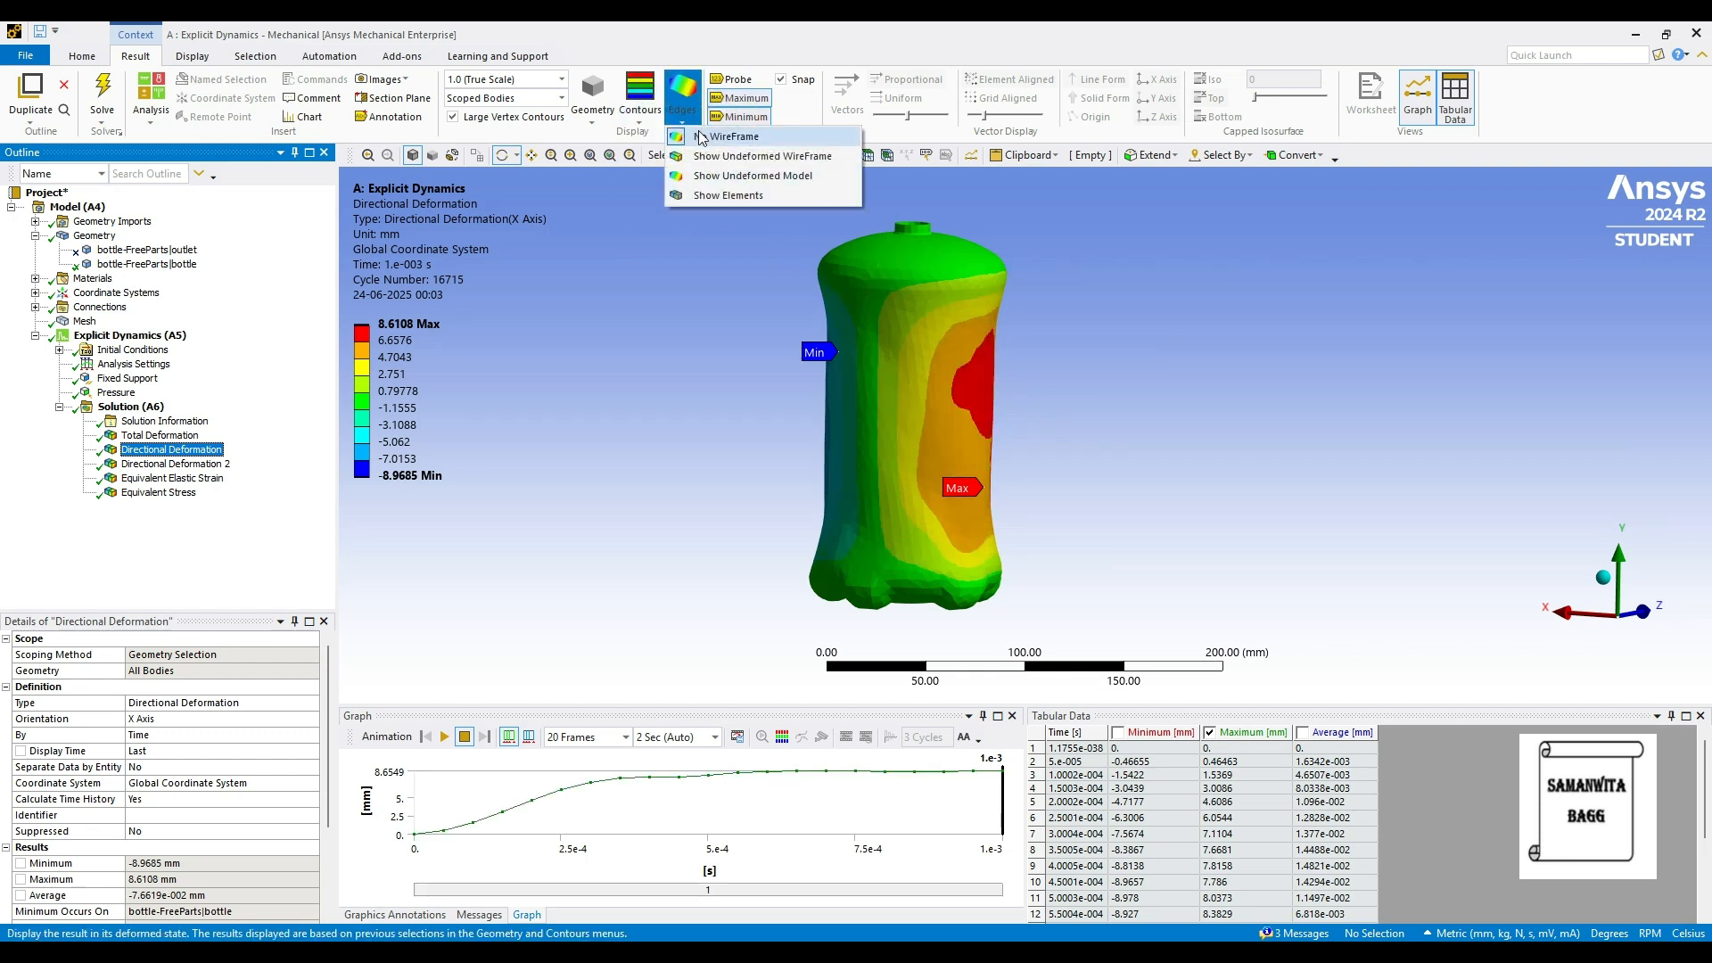
{"action": "left_click", "coordinate": [718, 196]}
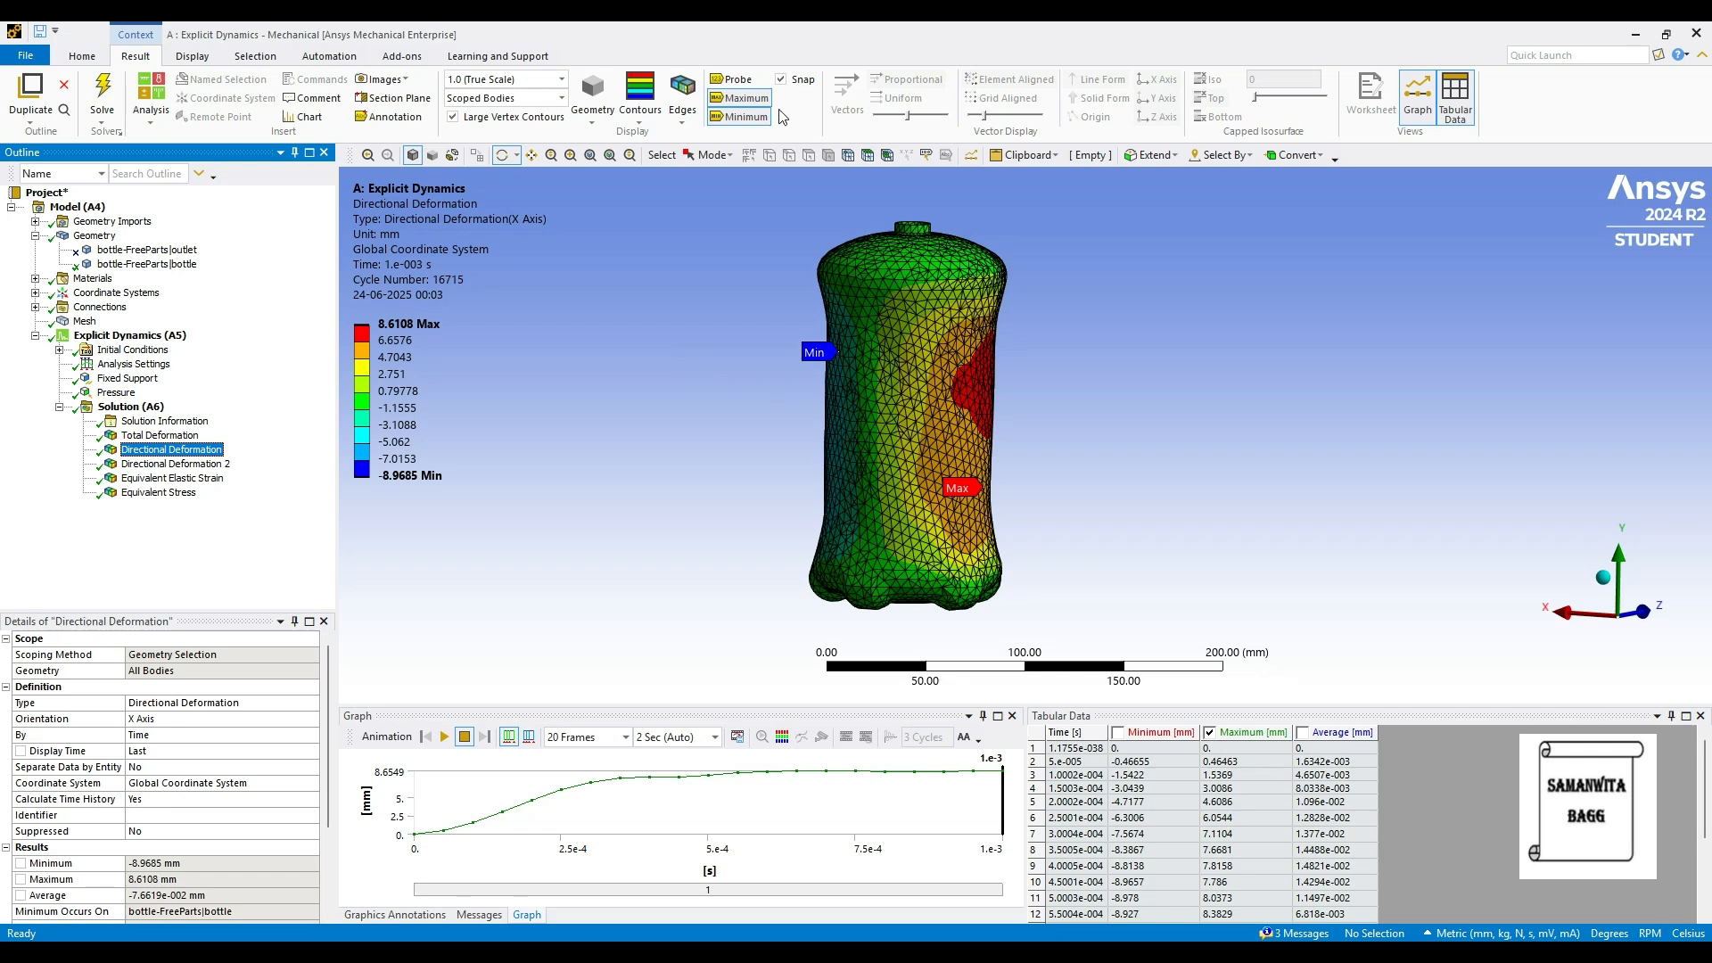
Hide the maximum and minimum labels and review the Y-axis directional deformation result.
{"action": "left_click", "coordinate": [745, 98]}
{"action": "left_click", "coordinate": [746, 116]}
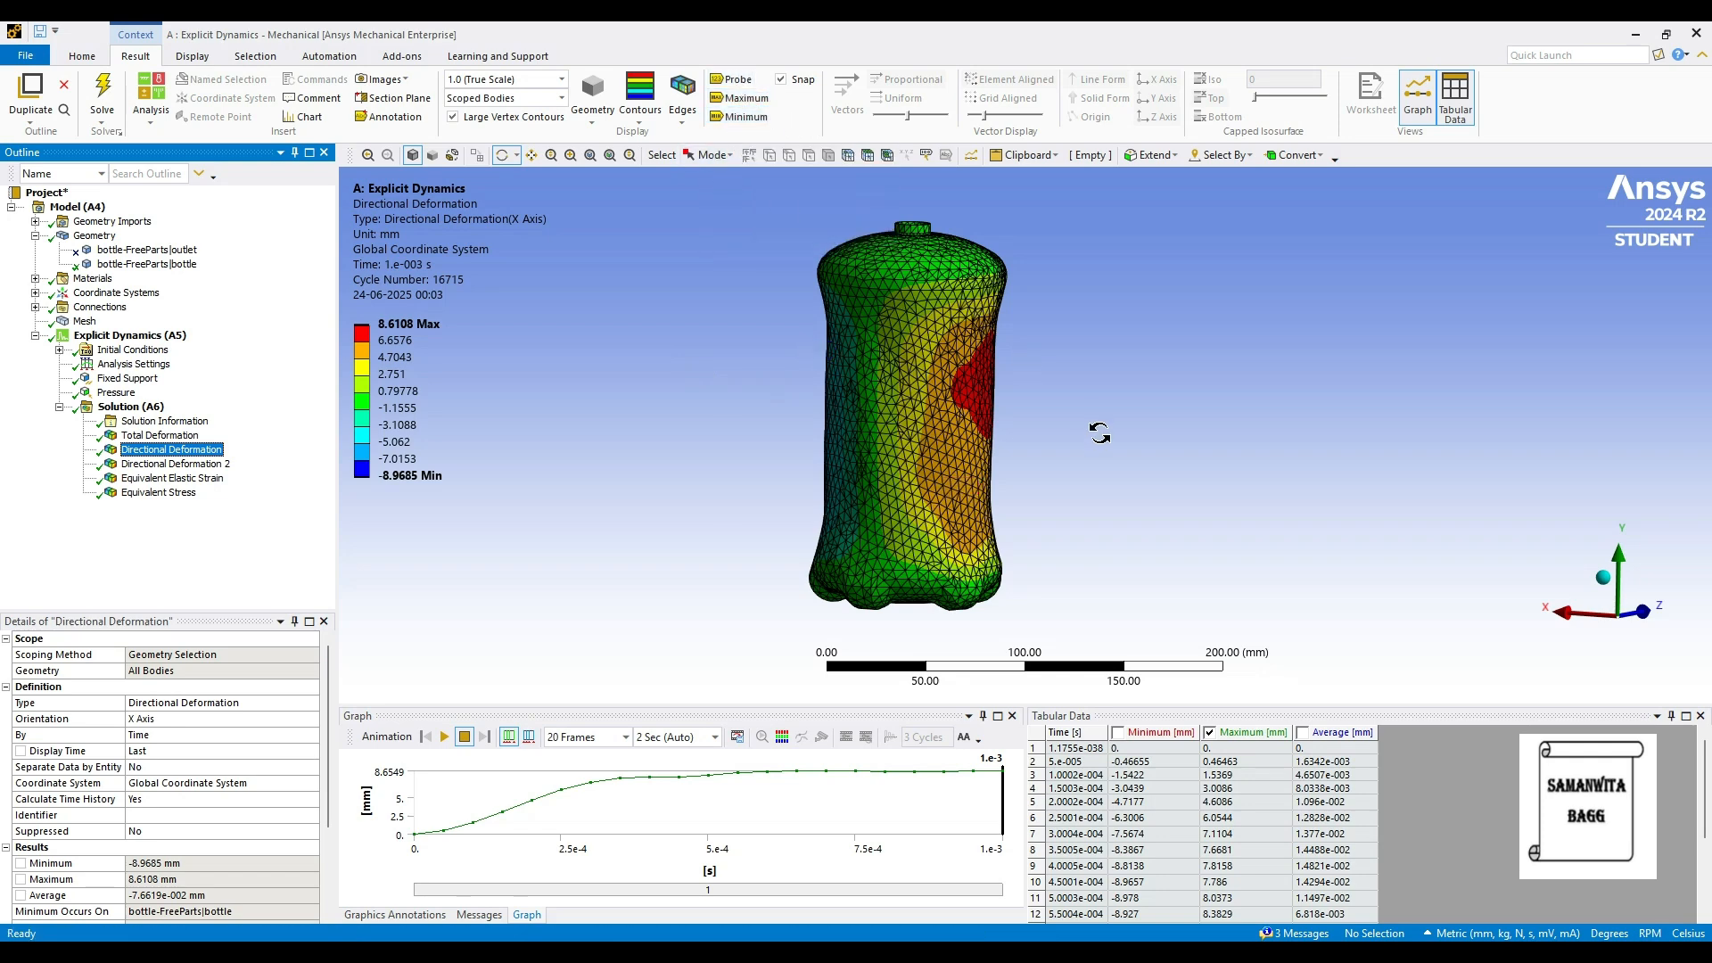
{"action": "left_click", "coordinate": [214, 465]}
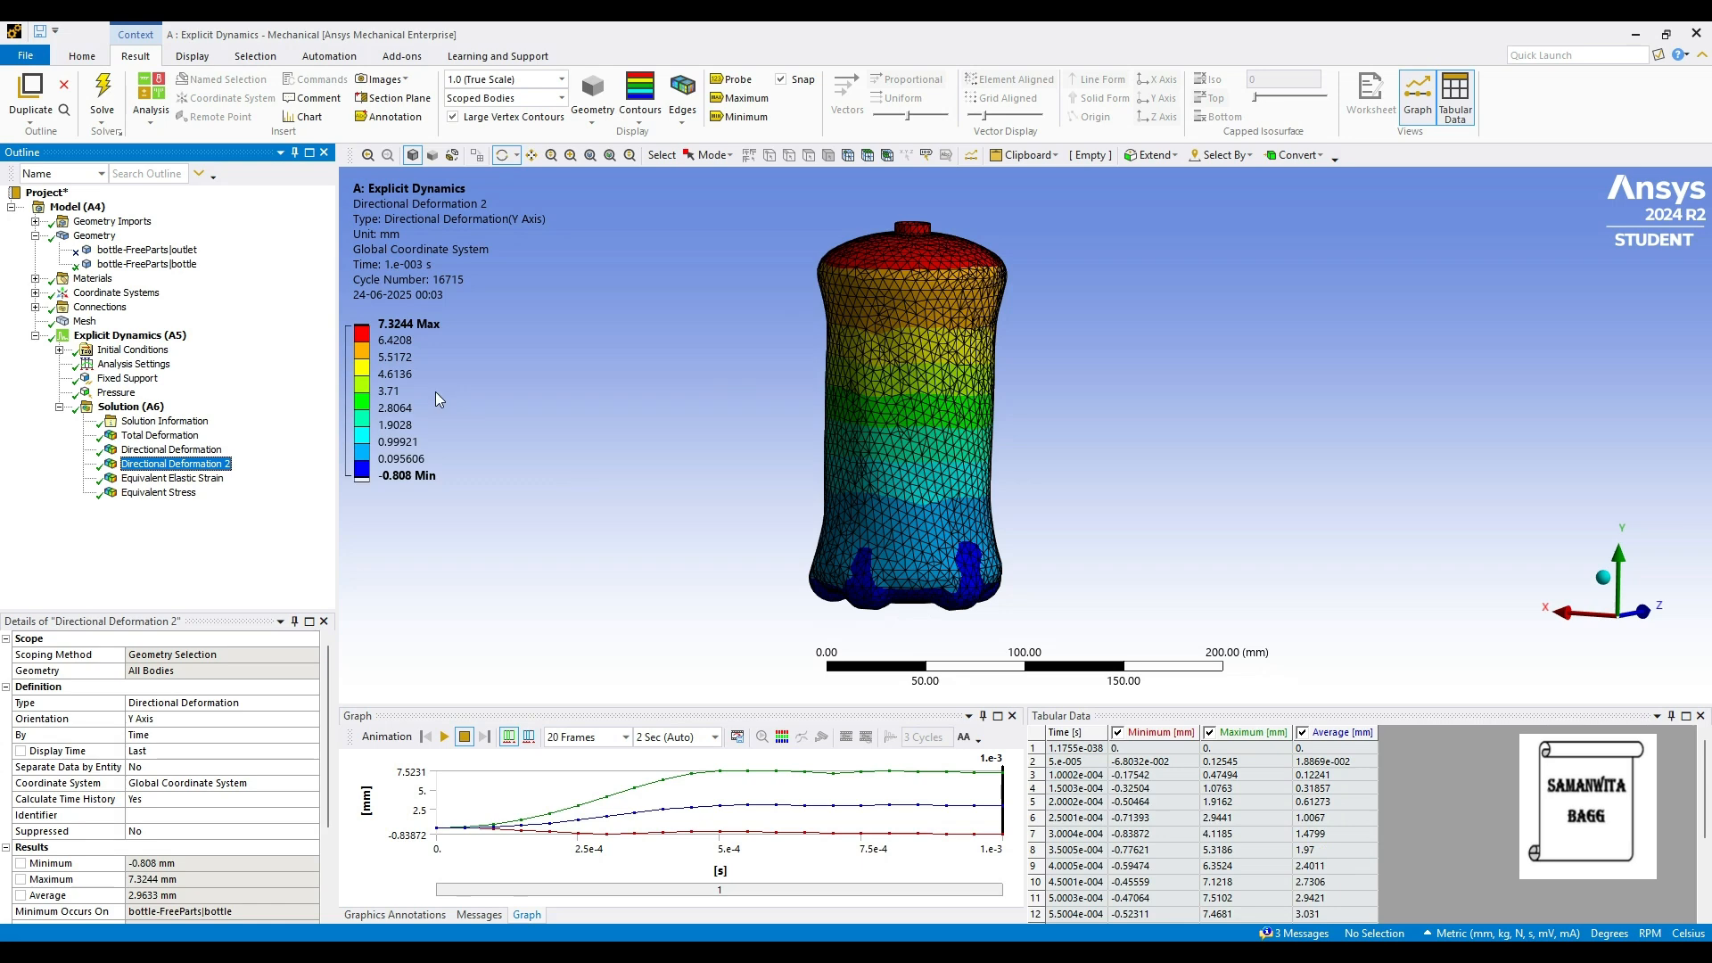
{"action": "left_click", "coordinate": [436, 326]}
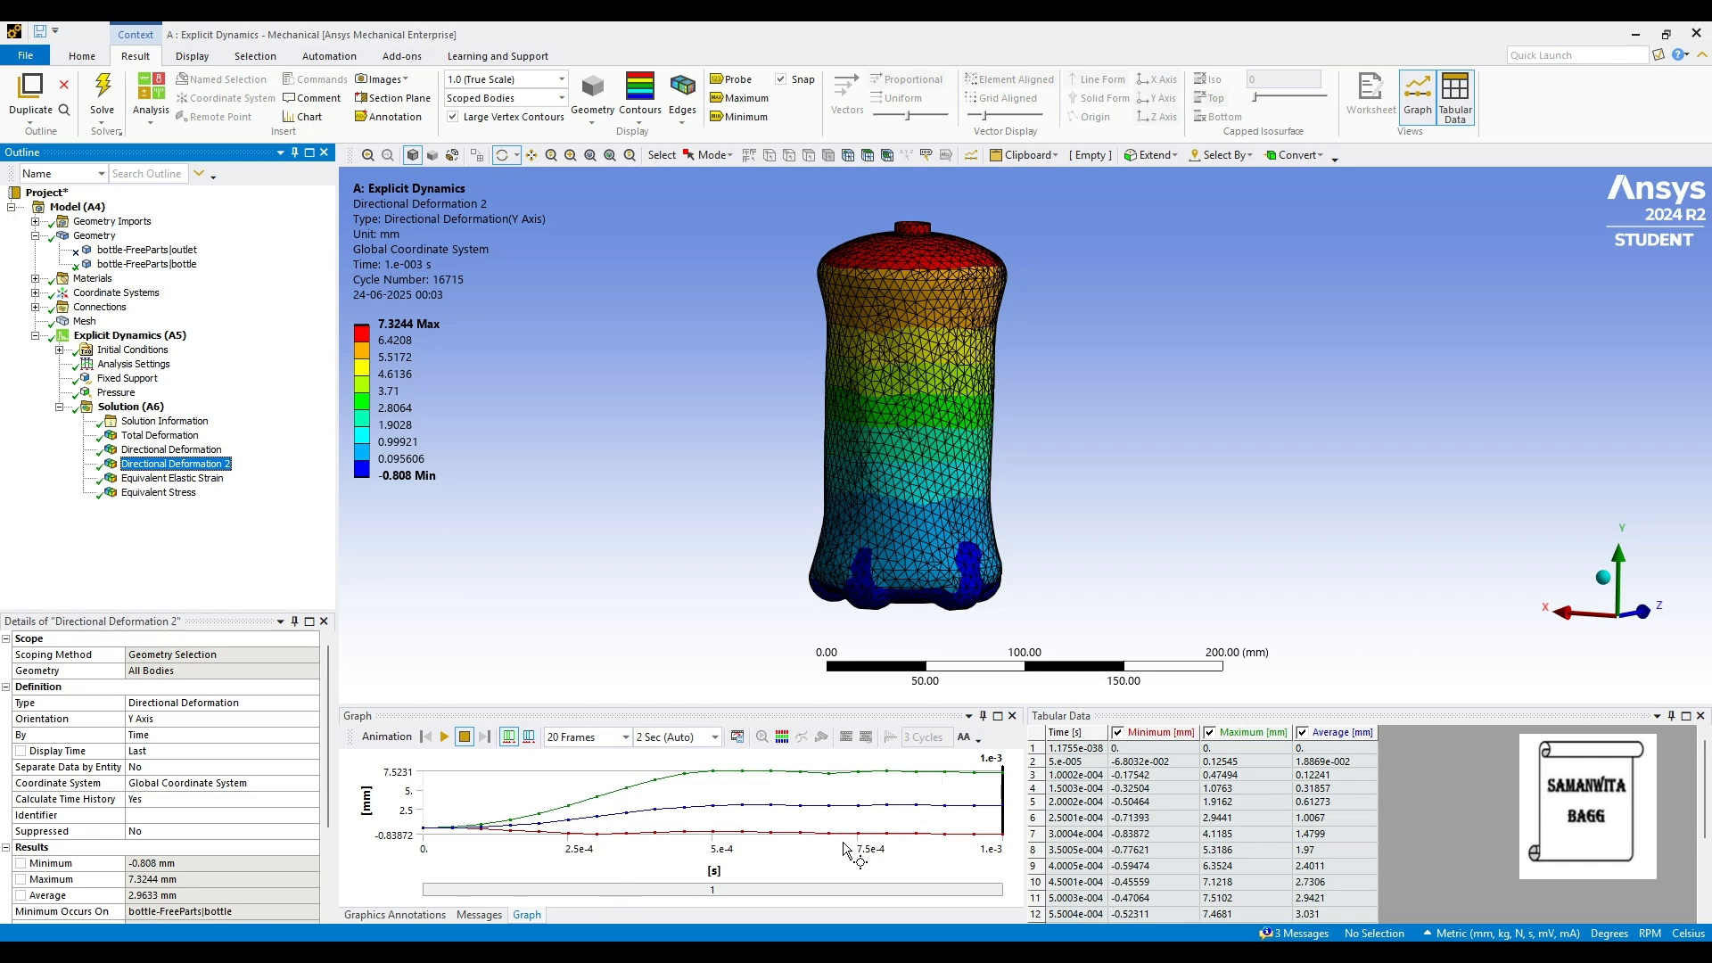
Display the equivalent elastic strain result with its maximum and minimum location labels.
{"action": "left_click", "coordinate": [214, 478]}
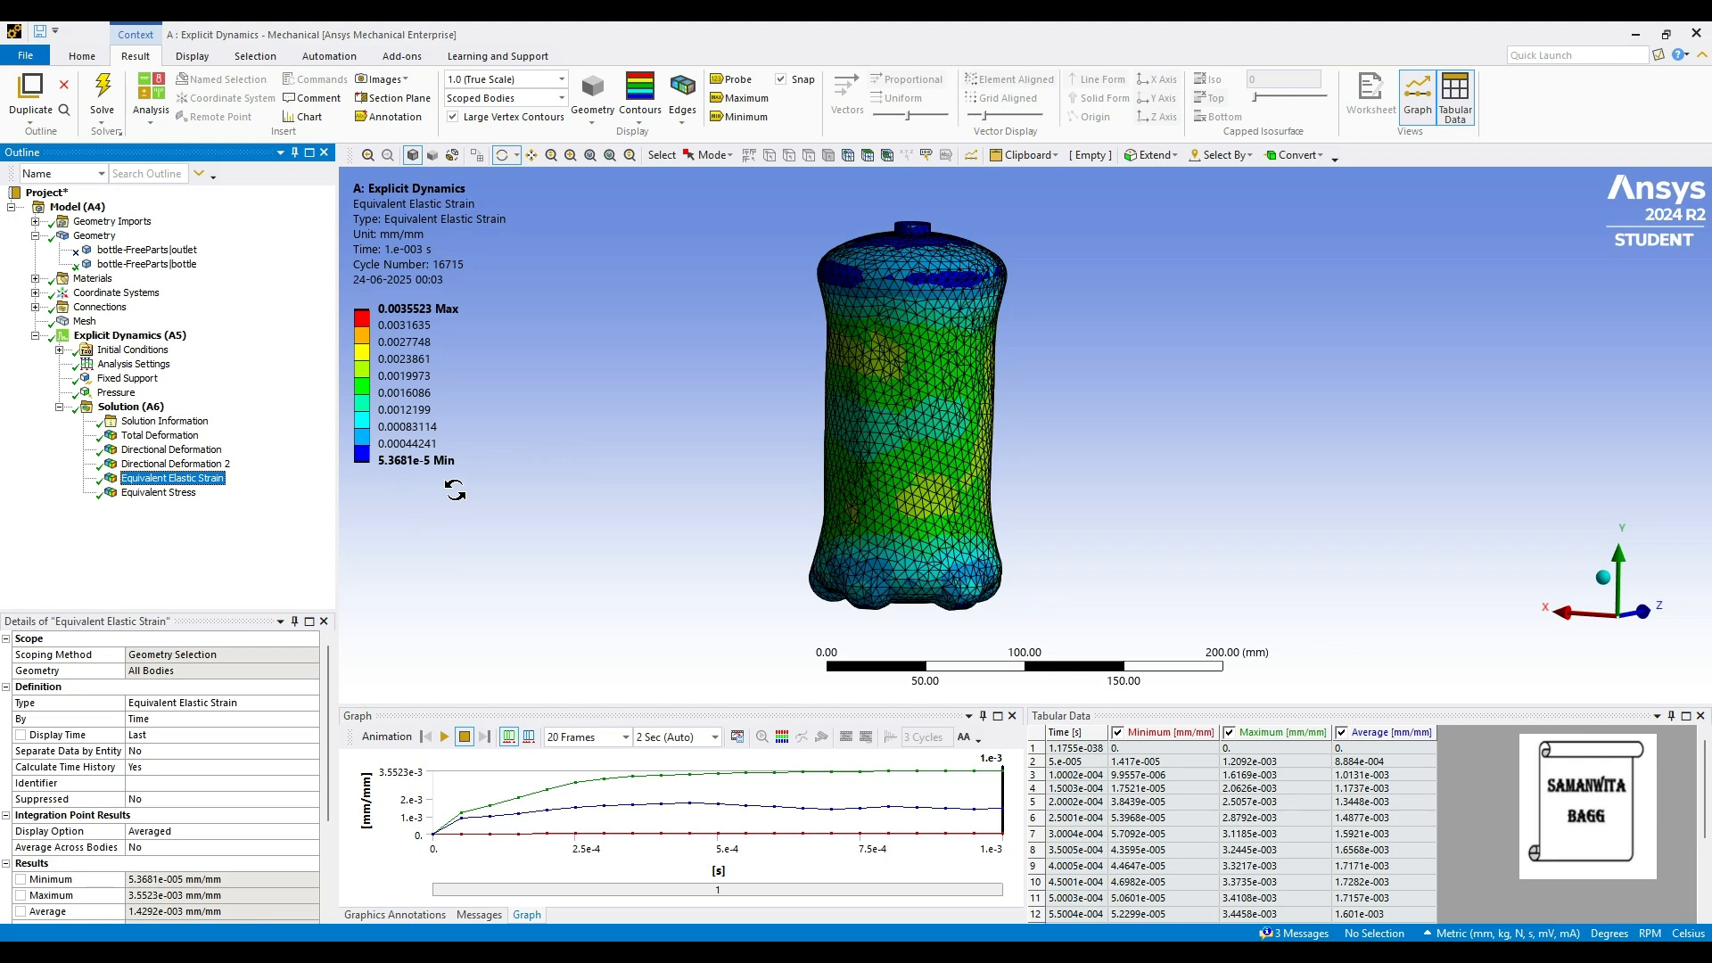
{"action": "left_click", "coordinate": [739, 98]}
{"action": "left_click", "coordinate": [740, 117]}
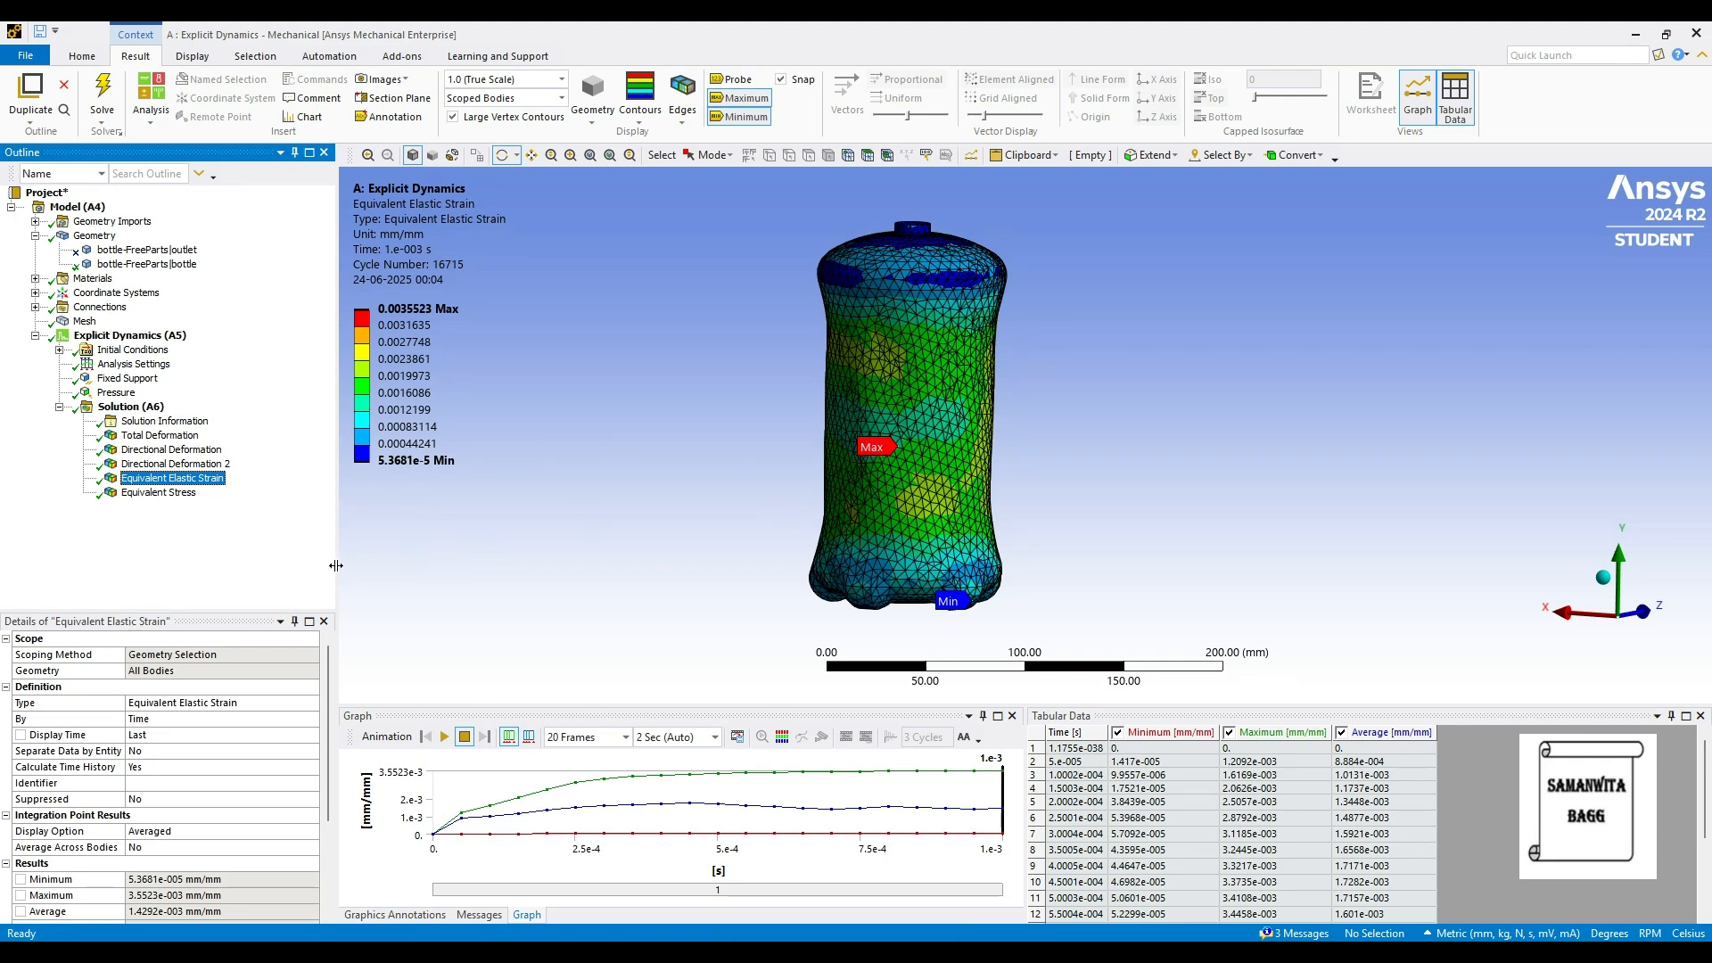
Display the equivalent (von-Mises) stress result, then play and stop its animation over time.
{"action": "left_click", "coordinate": [159, 492]}
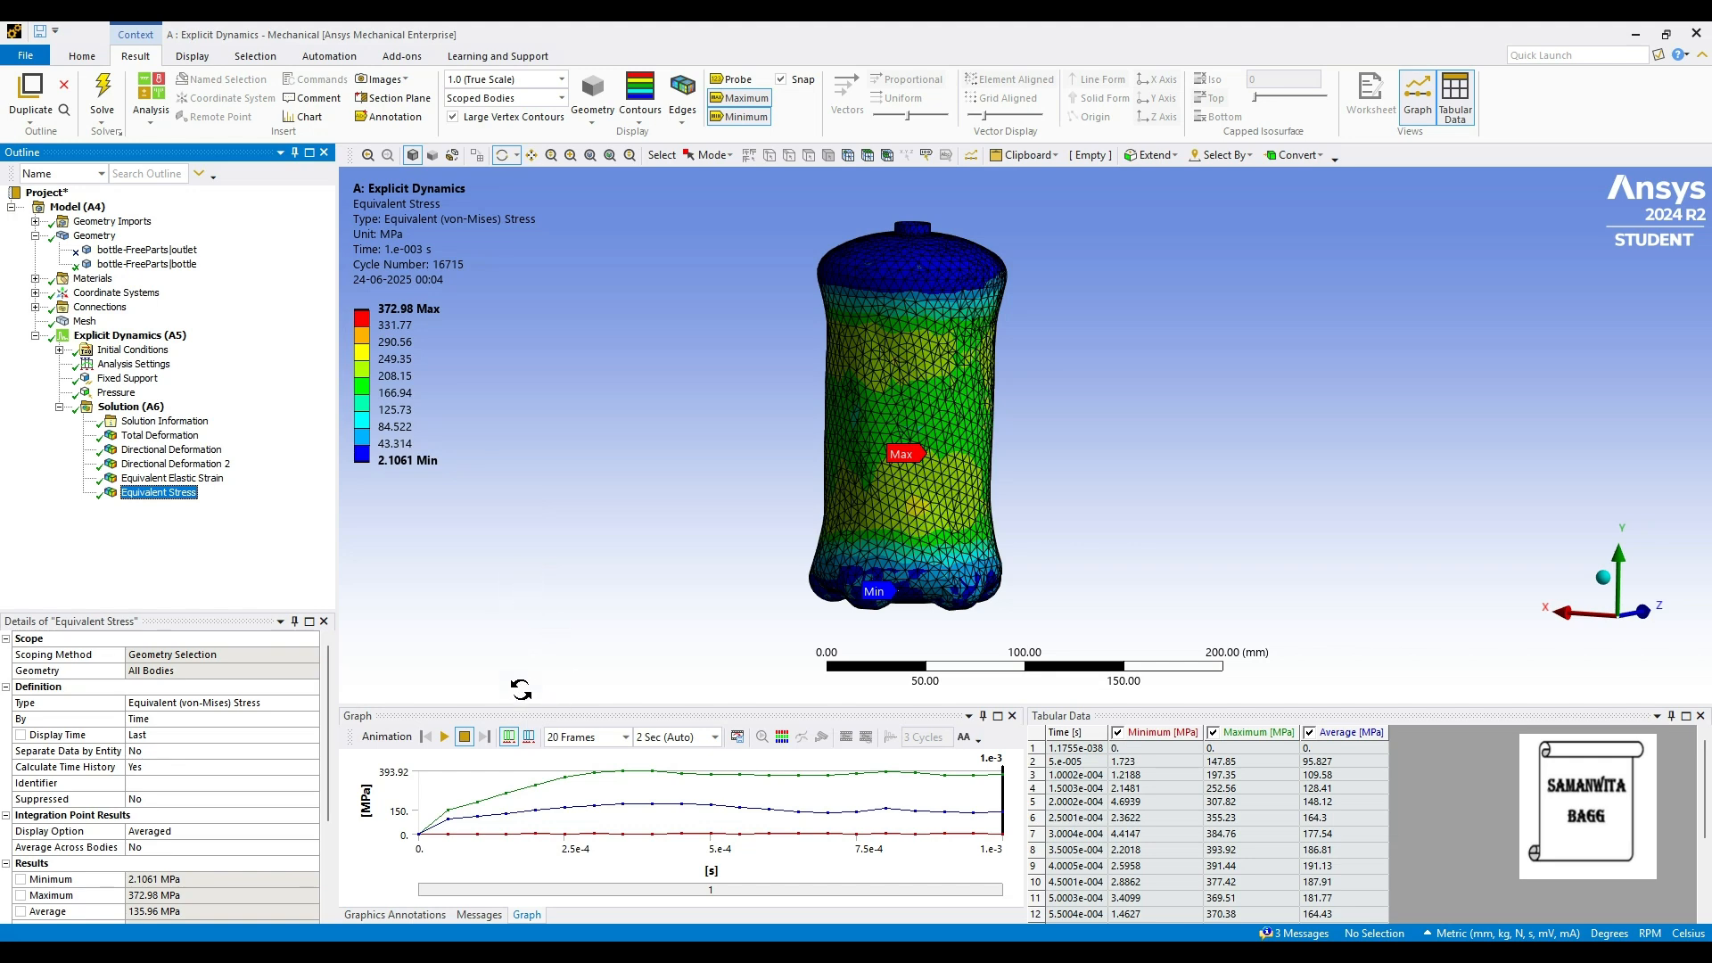
{"action": "left_click", "coordinate": [444, 736]}
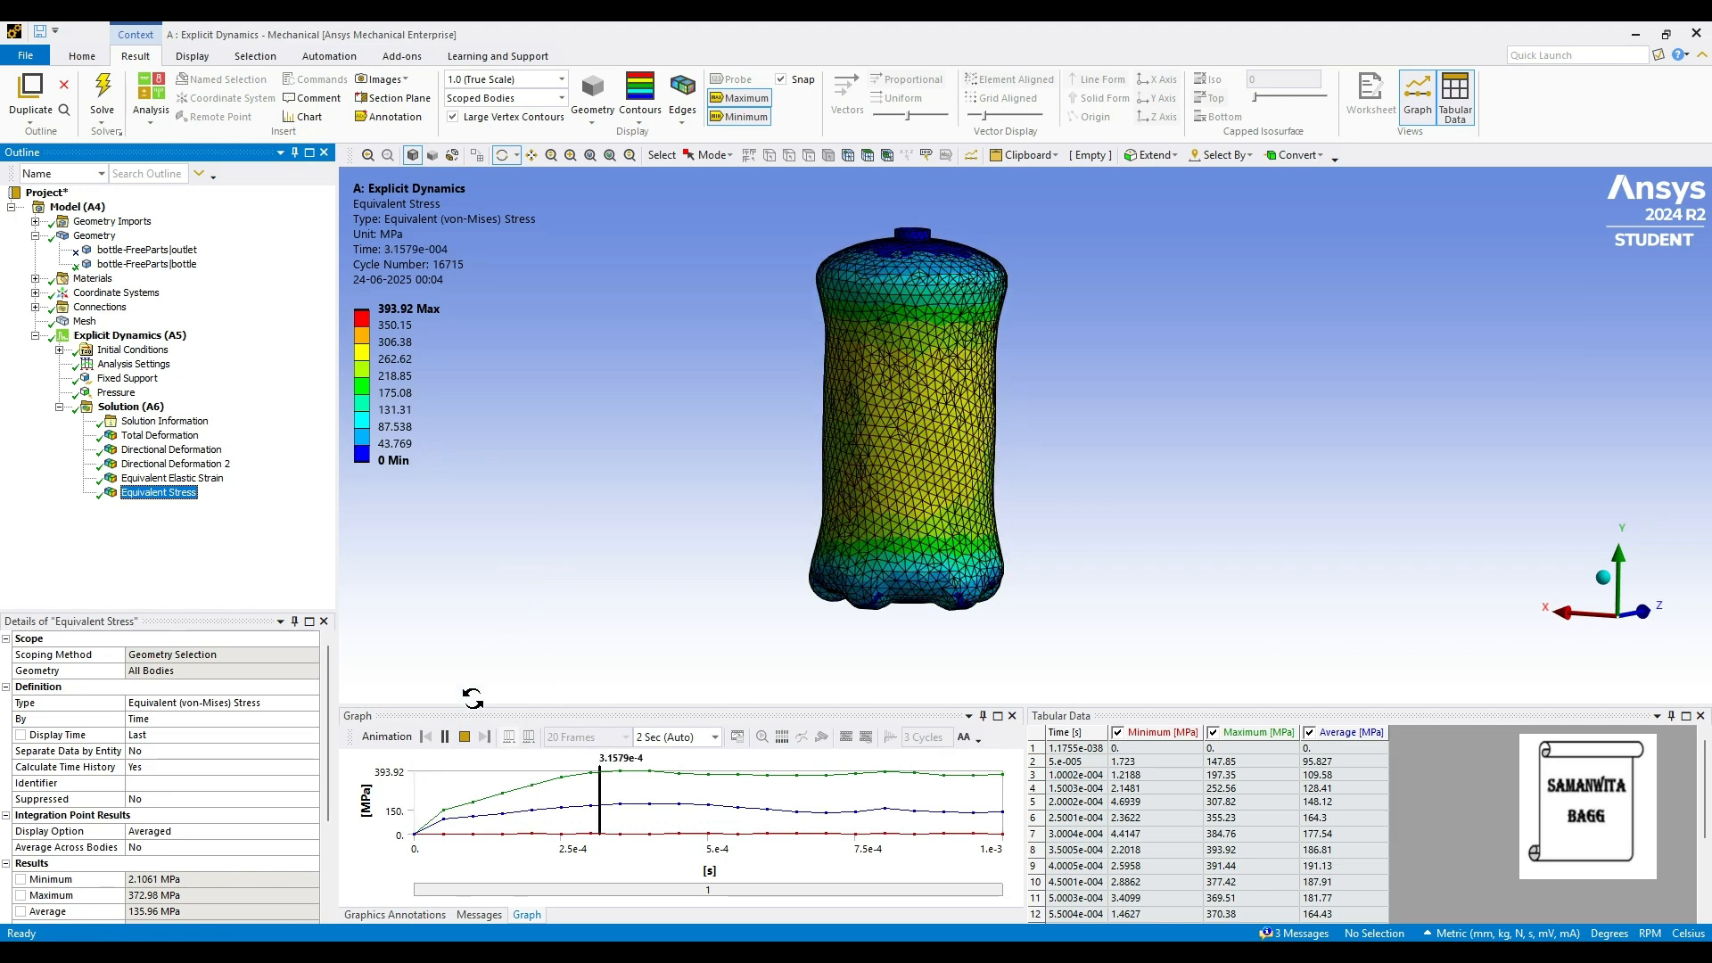
{"action": "left_click", "coordinate": [445, 737]}
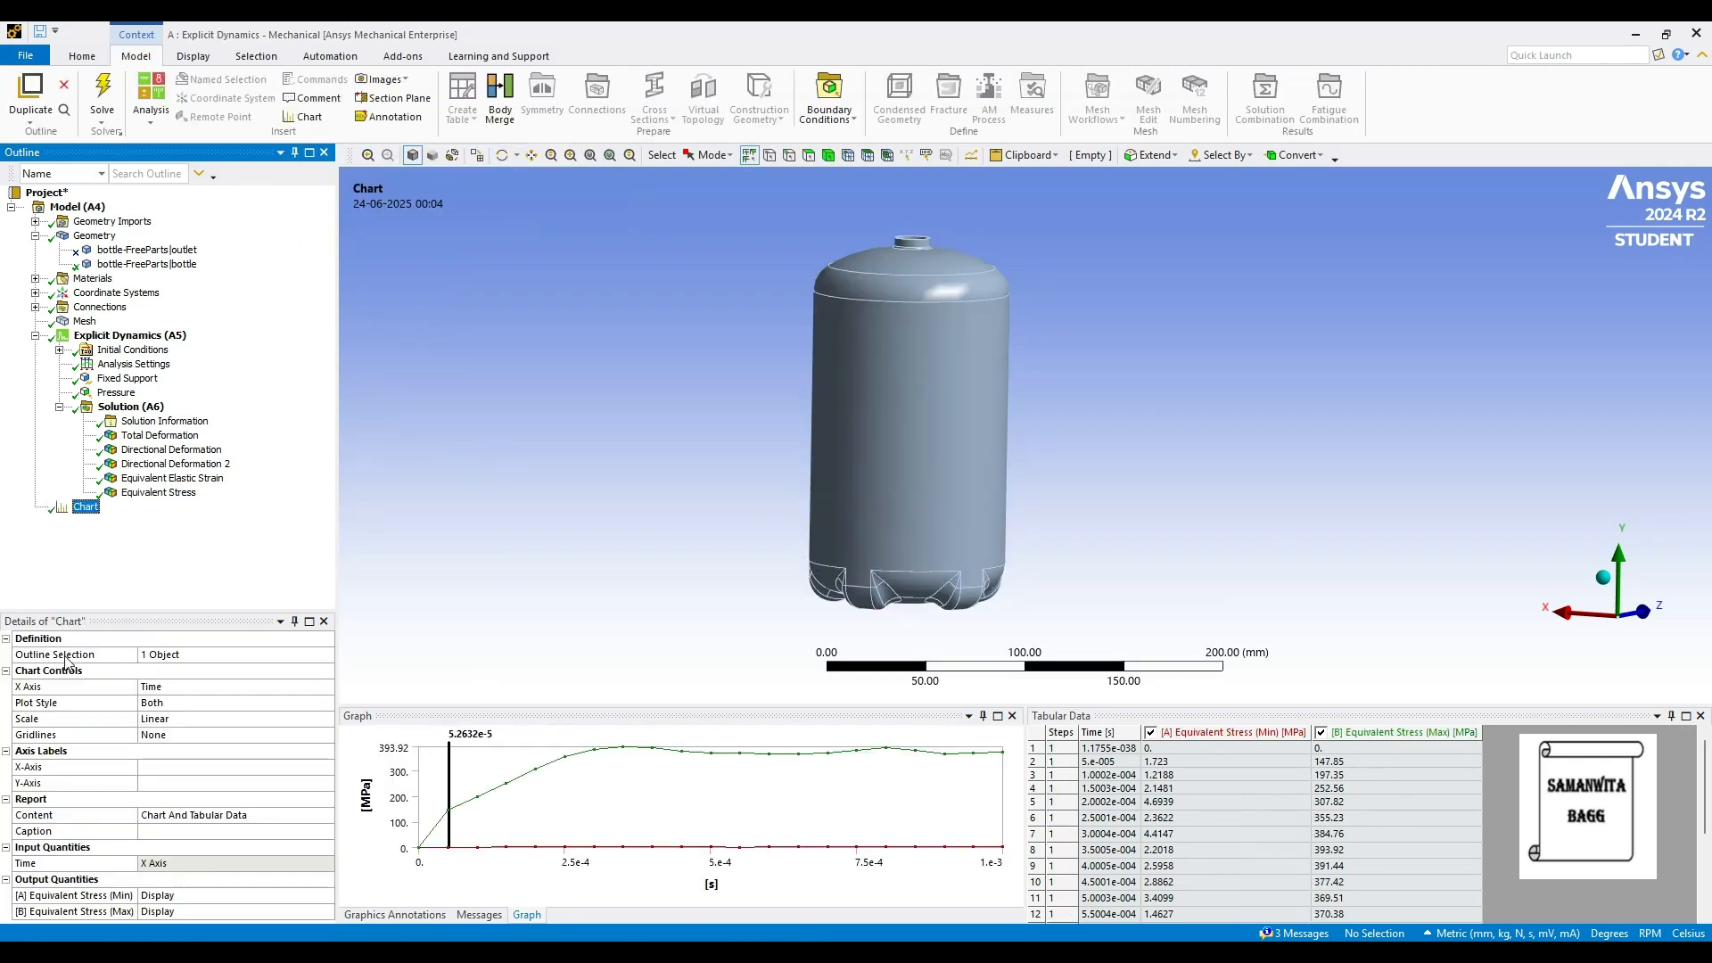
Set the chart's outline selection to the Equivalent Elastic Strain and Equivalent Stress results.
{"action": "left_click", "coordinate": [151, 658]}
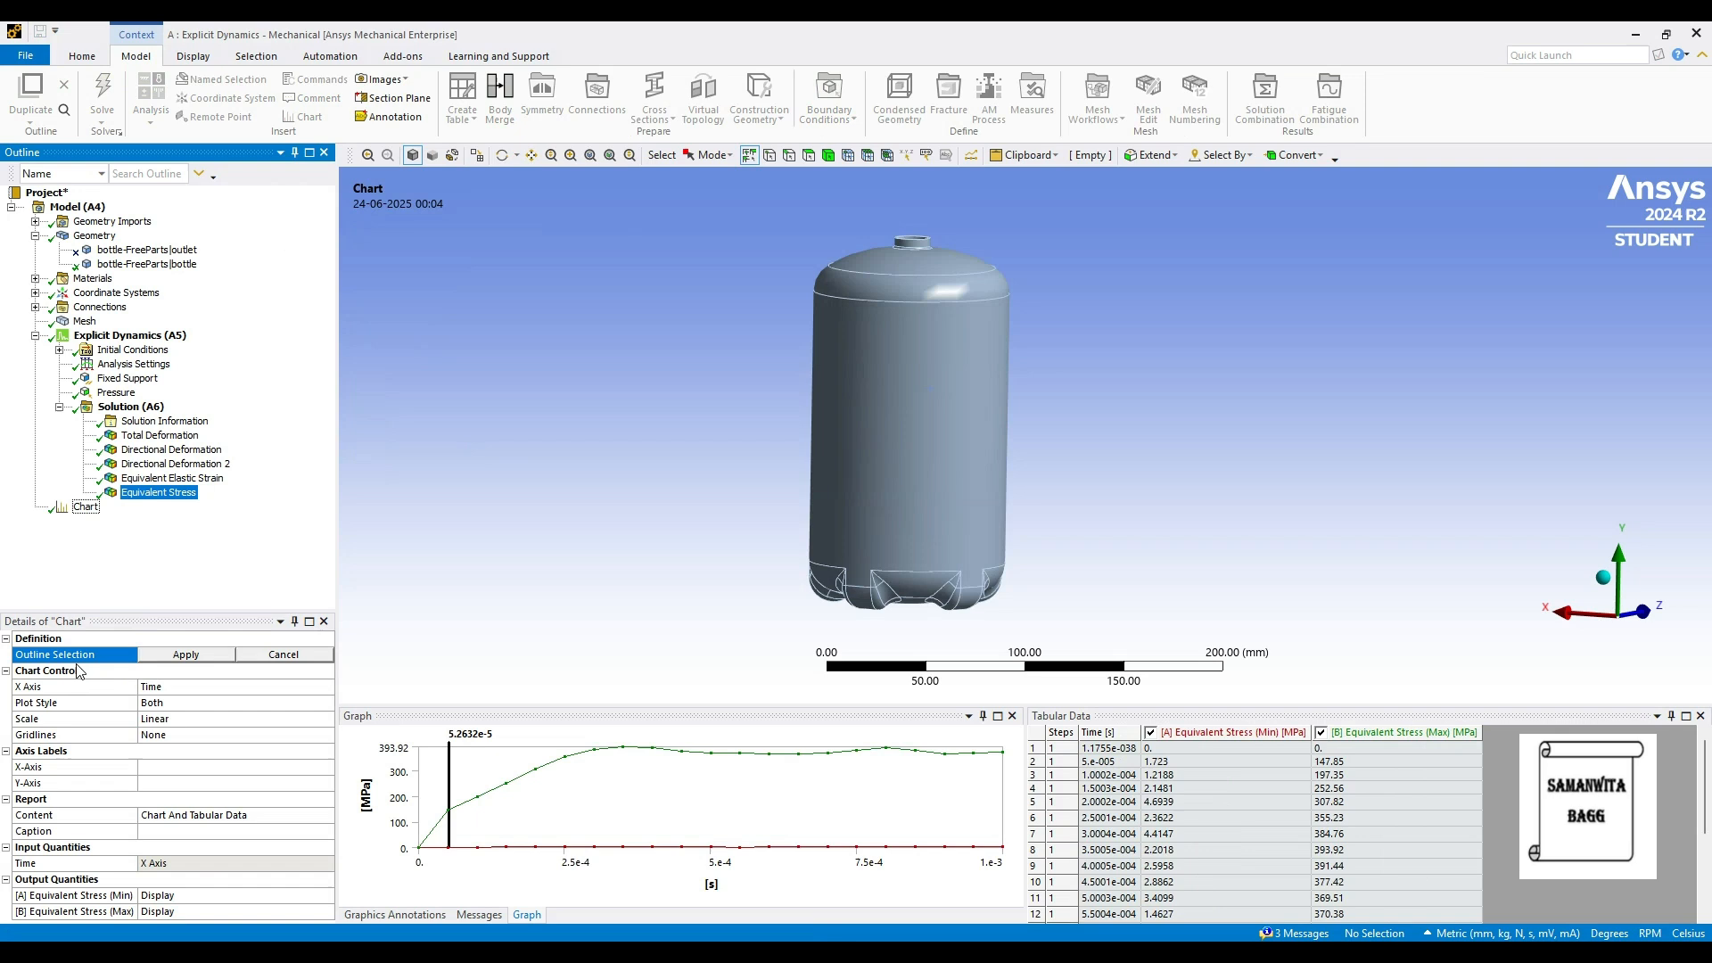
{"action": "left_click", "coordinate": [198, 492]}
{"action": "left_click", "coordinate": [201, 479], "text": "ctrl"}
{"action": "left_click", "coordinate": [214, 656]}
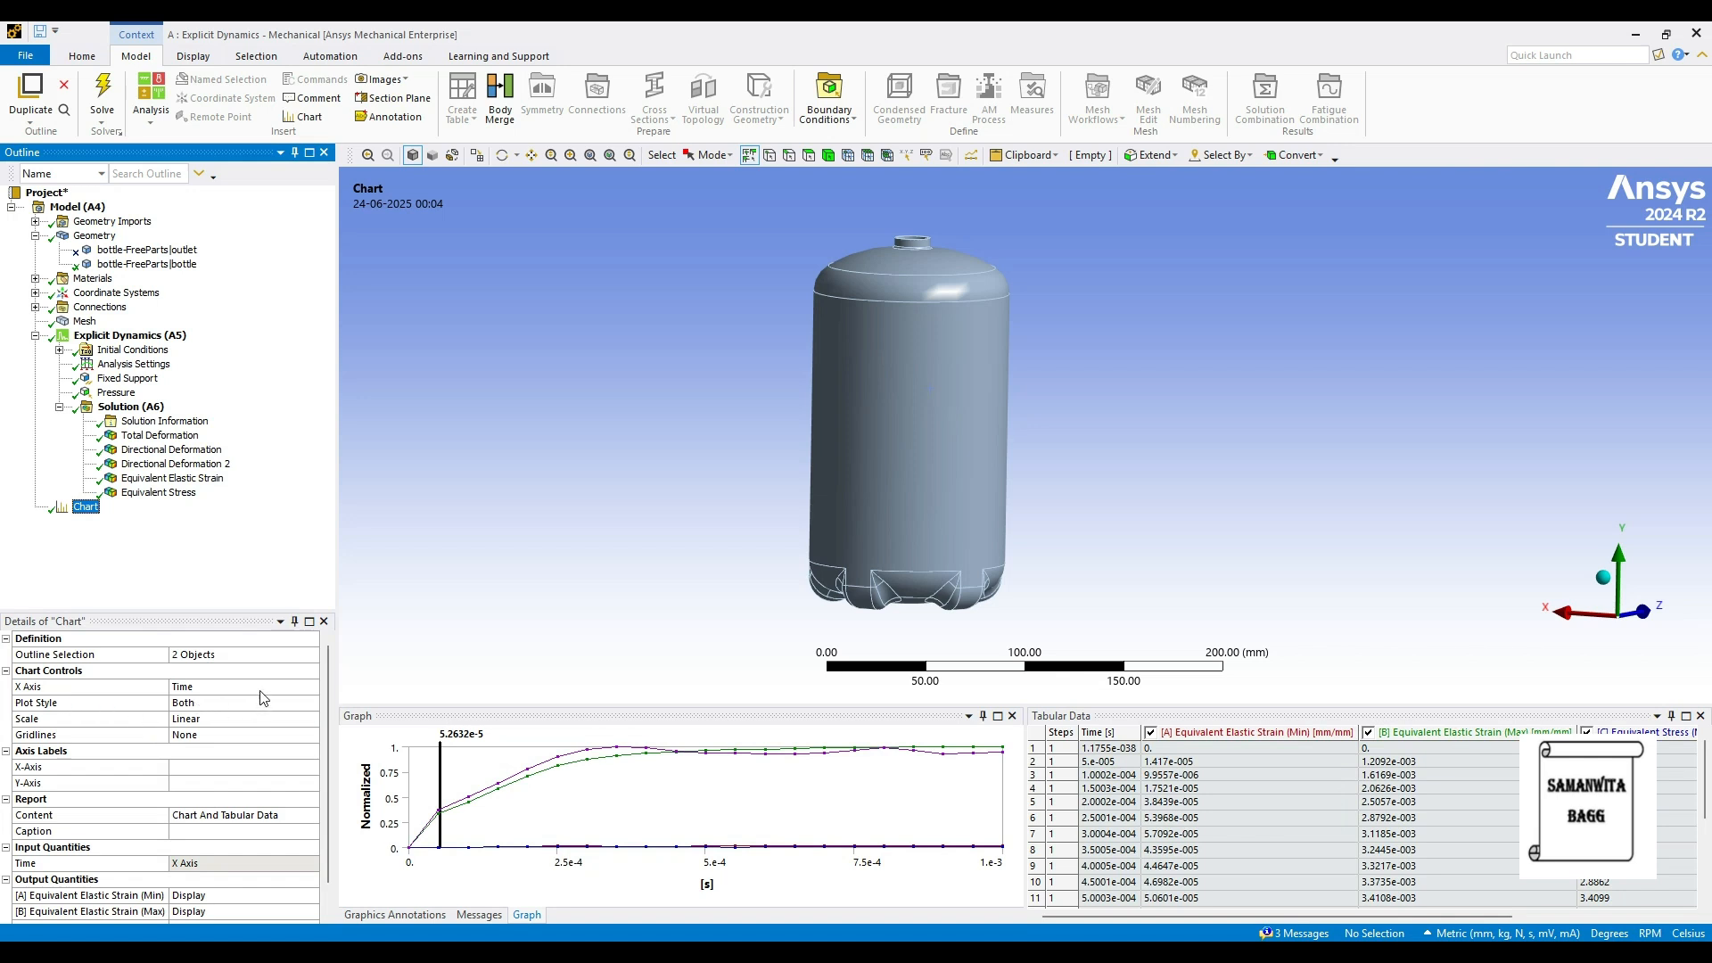
Set the chart's X axis to Equivalent Elastic Strain (Max) and label the axes Strain and Stress.
{"action": "left_click", "coordinate": [314, 692]}
{"action": "left_click", "coordinate": [312, 686]}
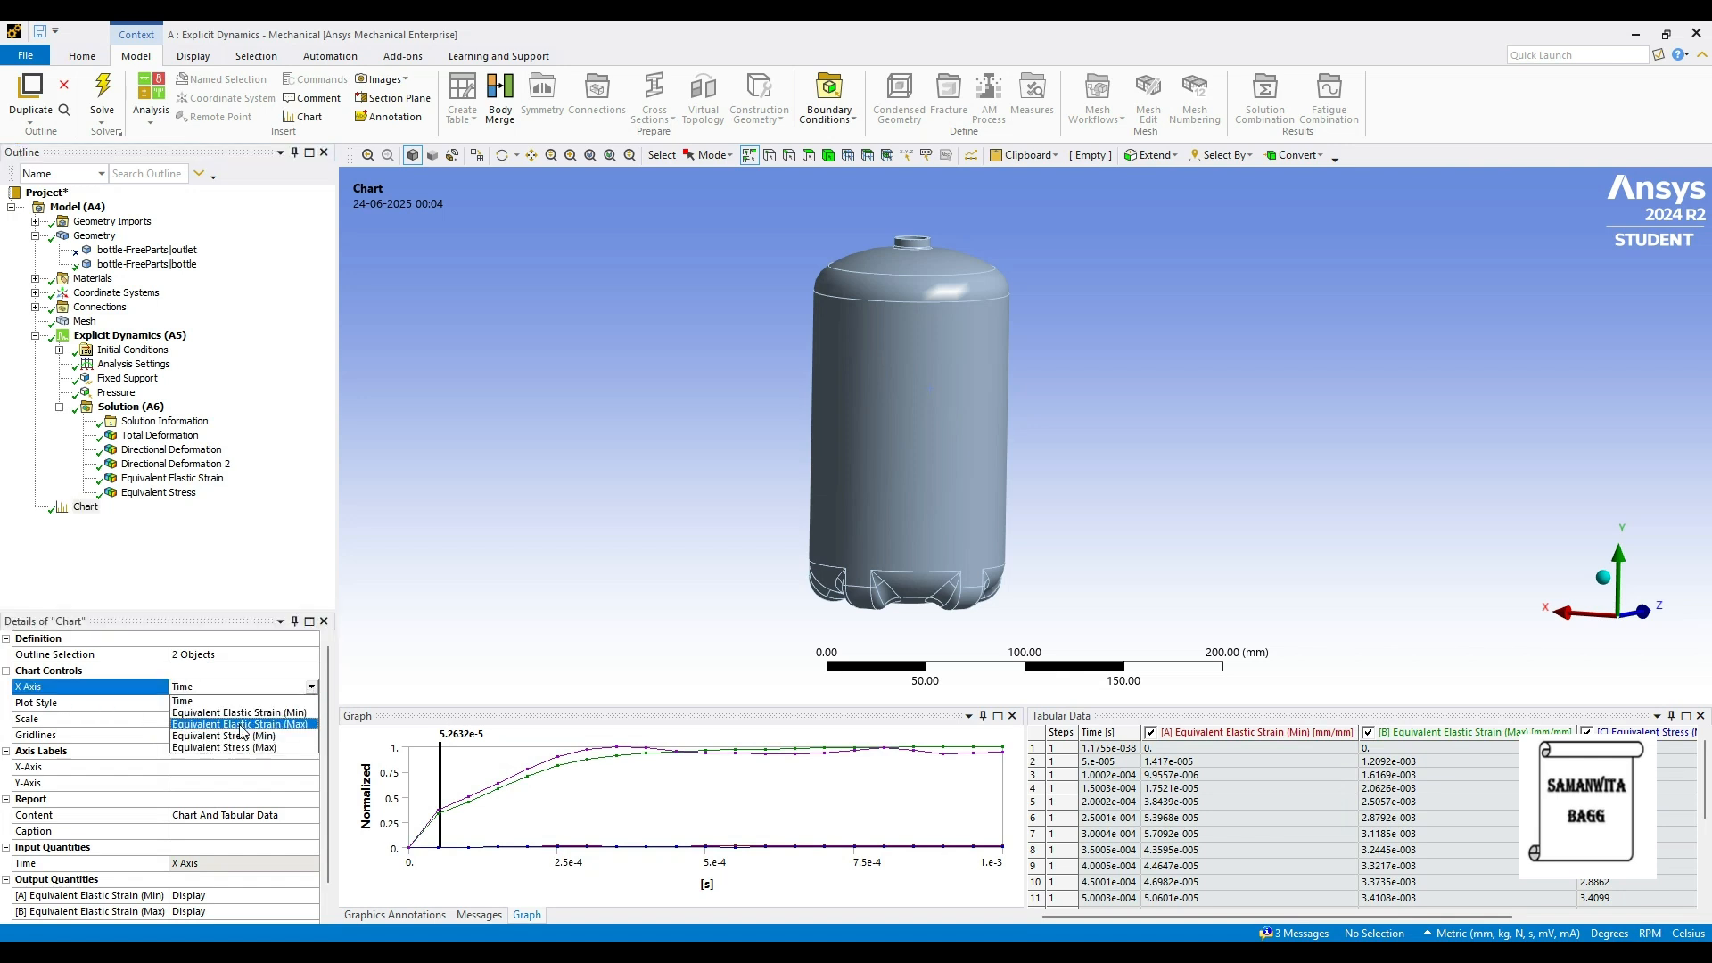
{"action": "left_click", "coordinate": [252, 724]}
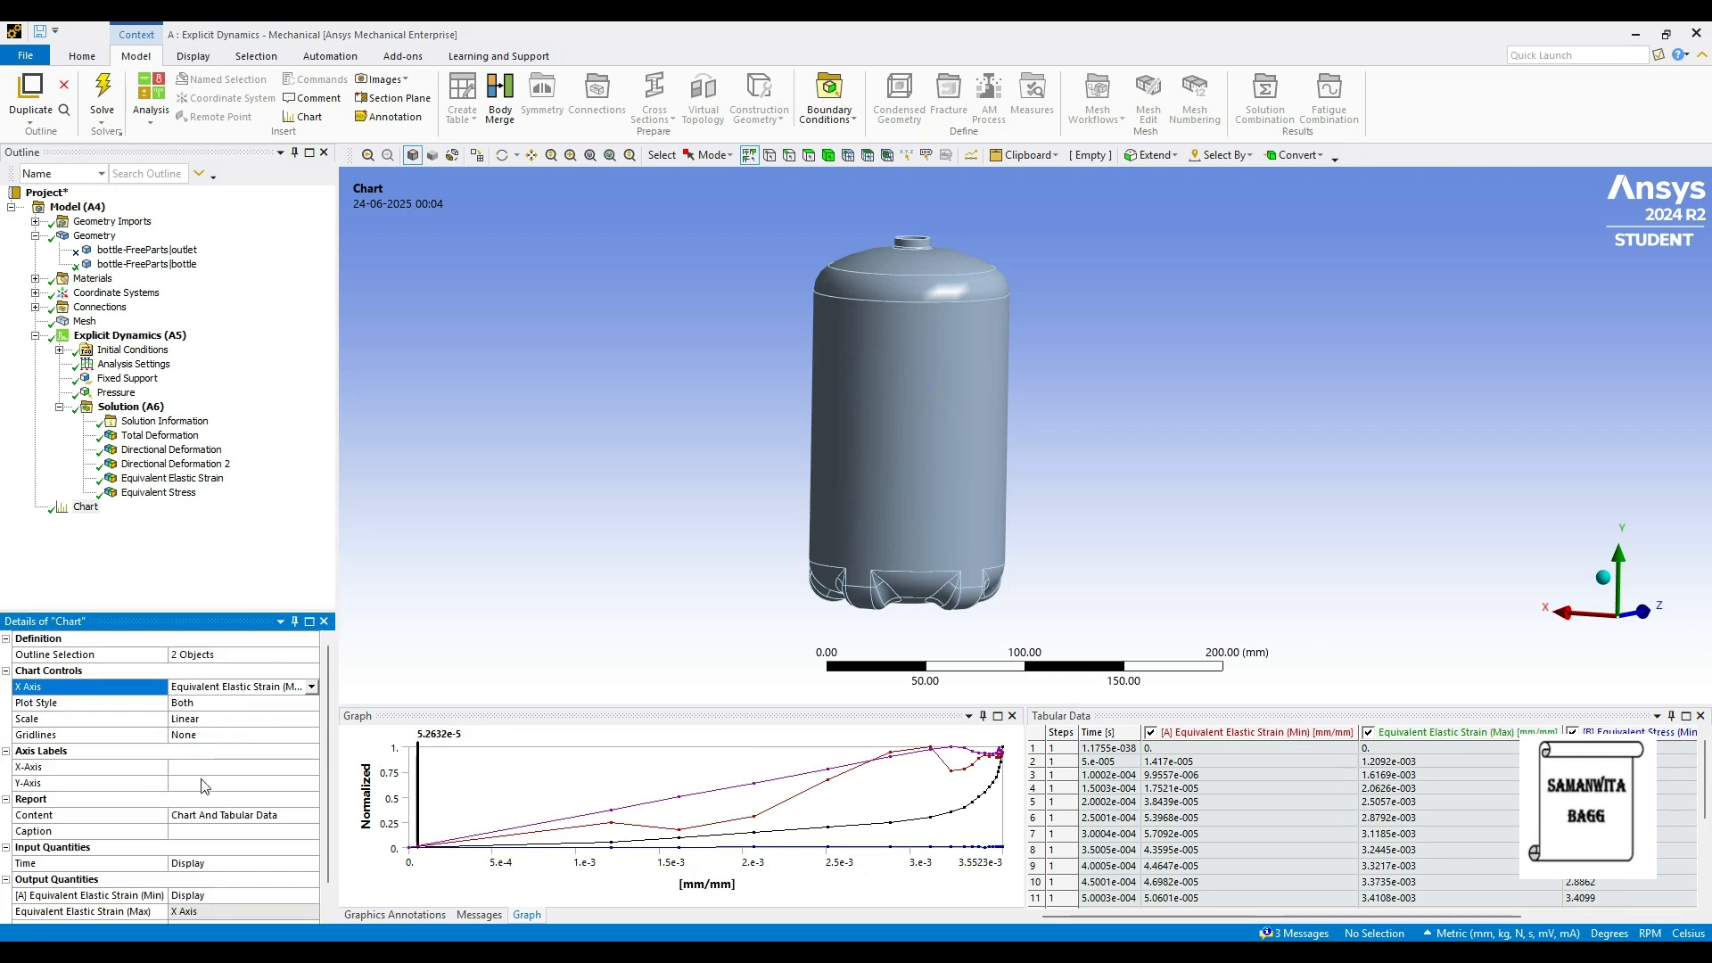
{"action": "left_click", "coordinate": [197, 769]}
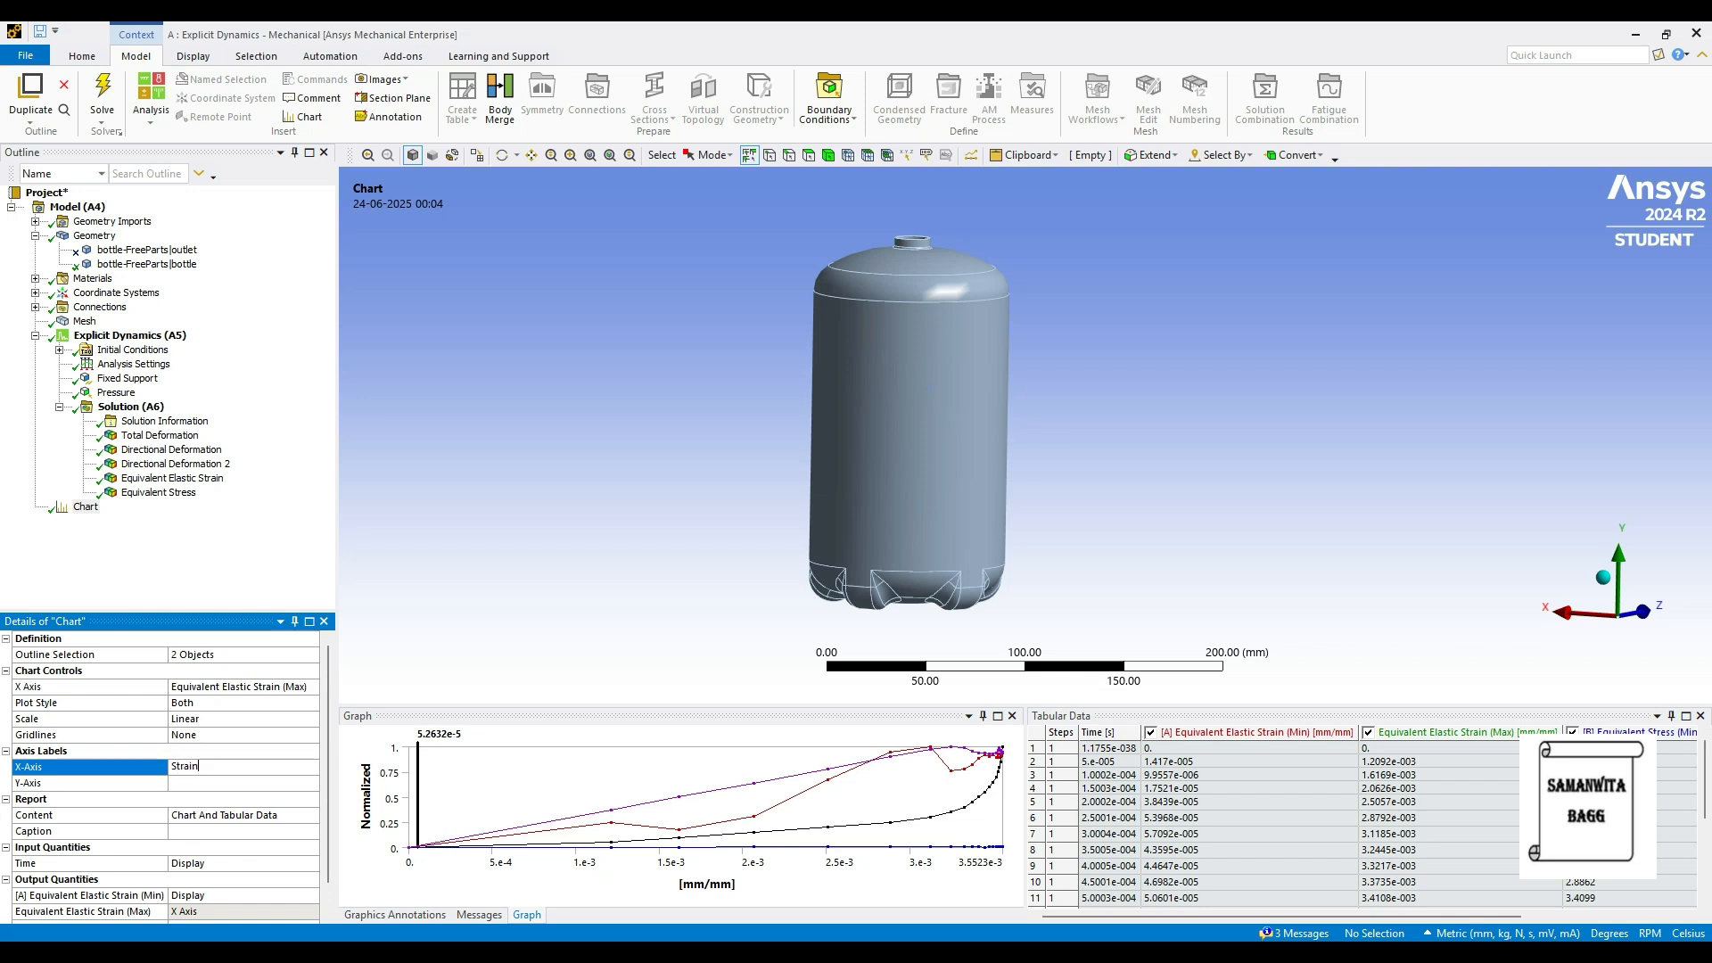
{"action": "left_click", "coordinate": [197, 785]}
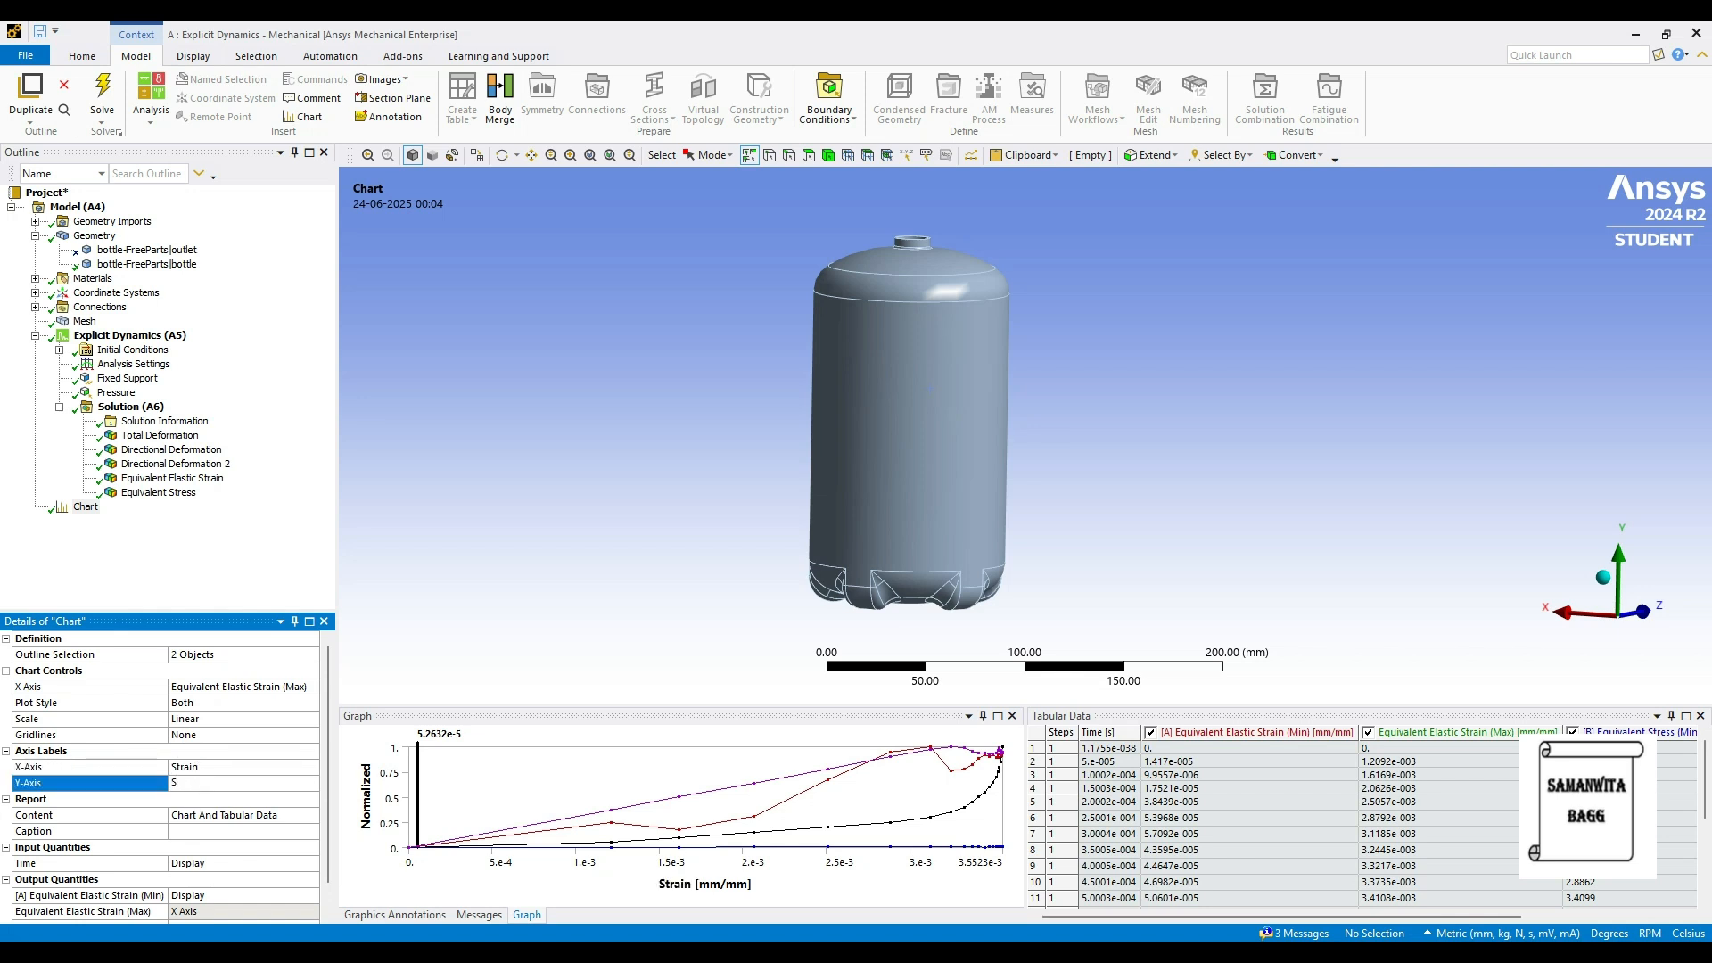
Omit Time, Equivalent Elastic Strain (Min) and Equivalent Stress (Min) from the chart.
{"action": "scroll", "coordinate": [252, 820], "scroll_direction": "down", "scroll_amount": 1}
{"action": "left_click", "coordinate": [225, 834]}
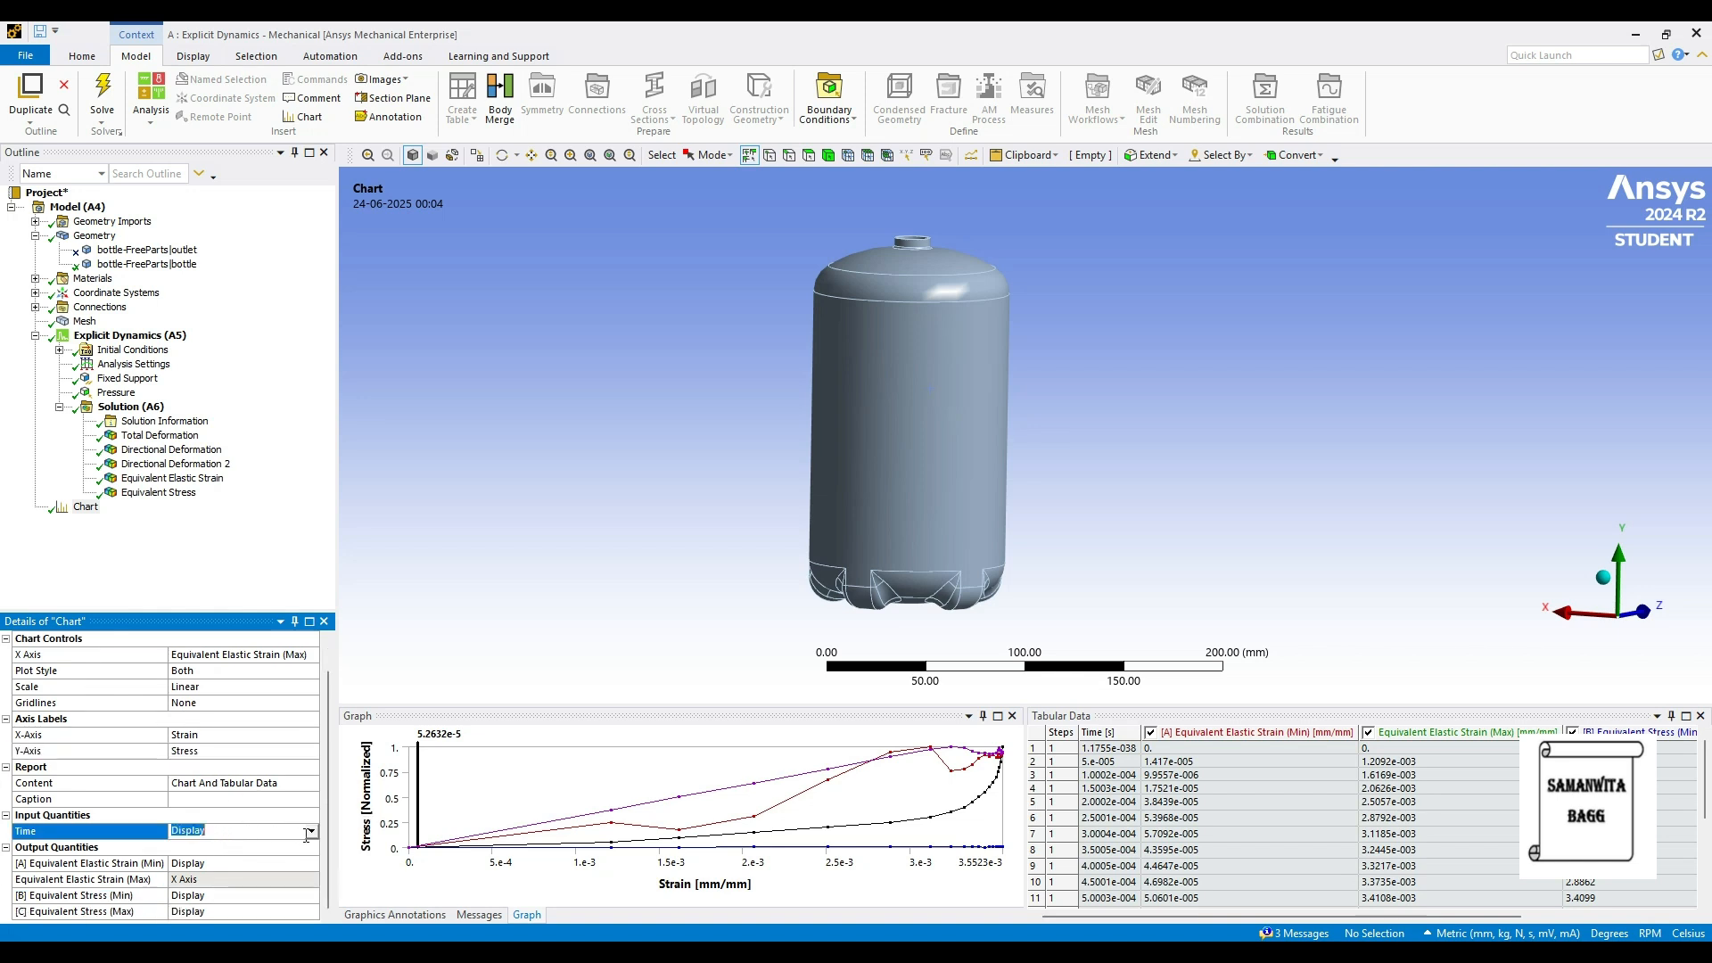
{"action": "left_click", "coordinate": [231, 857]}
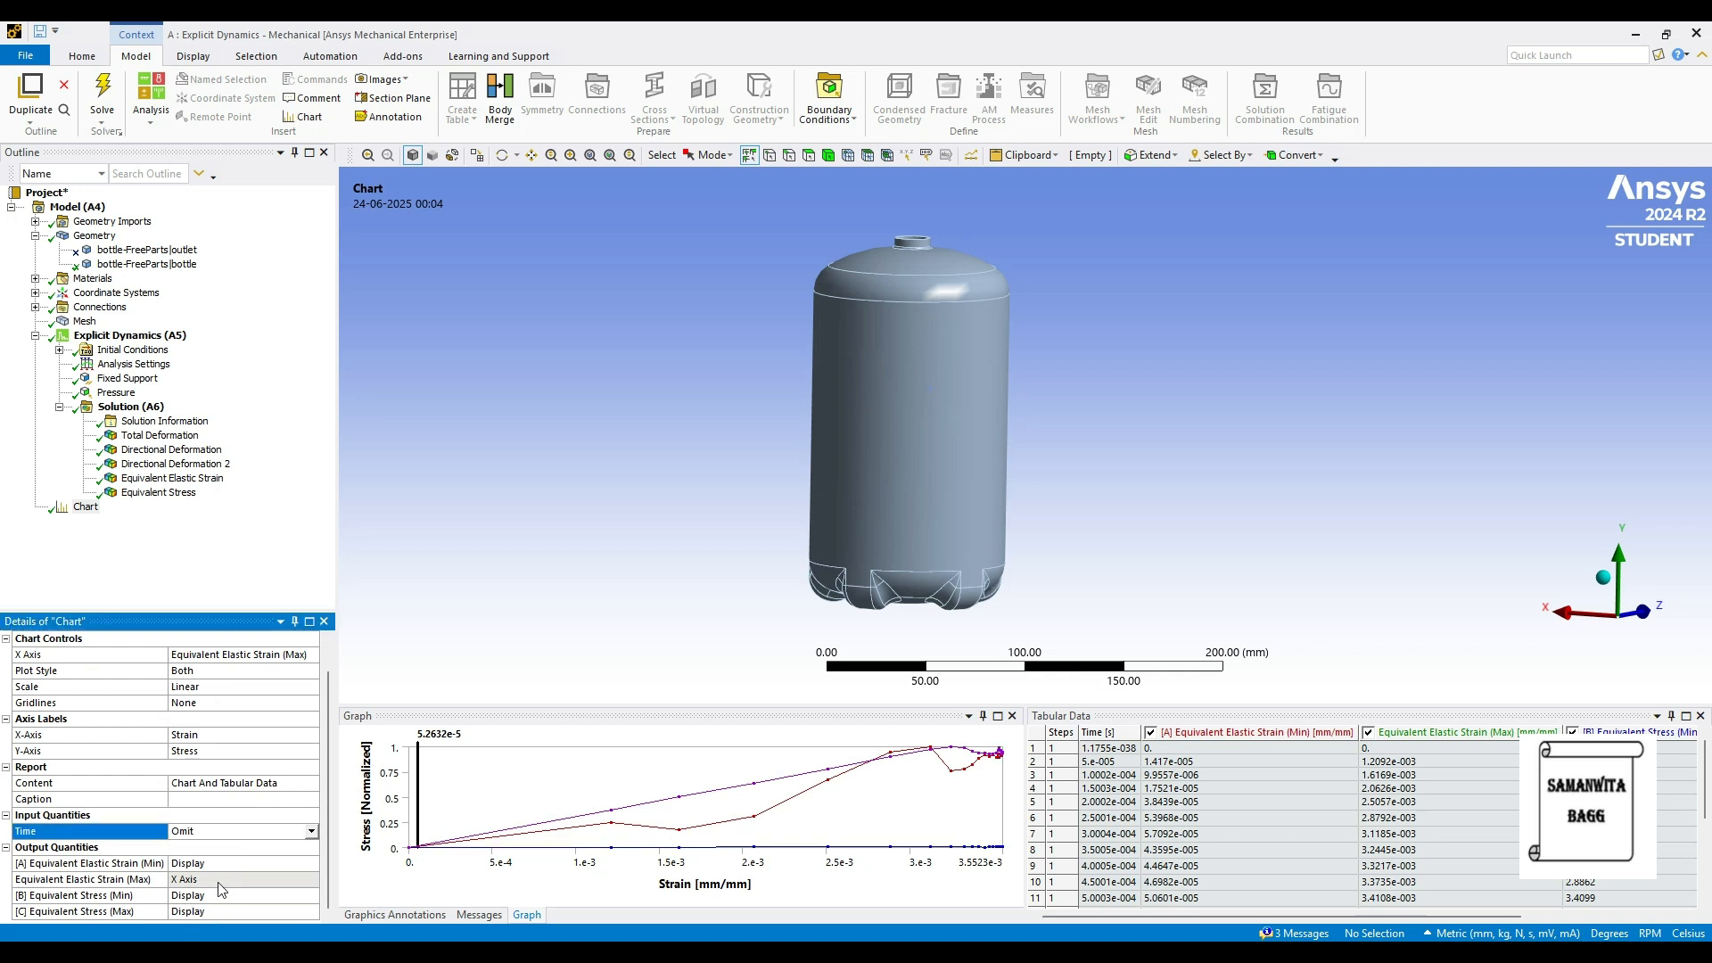
{"action": "left_click", "coordinate": [182, 863]}
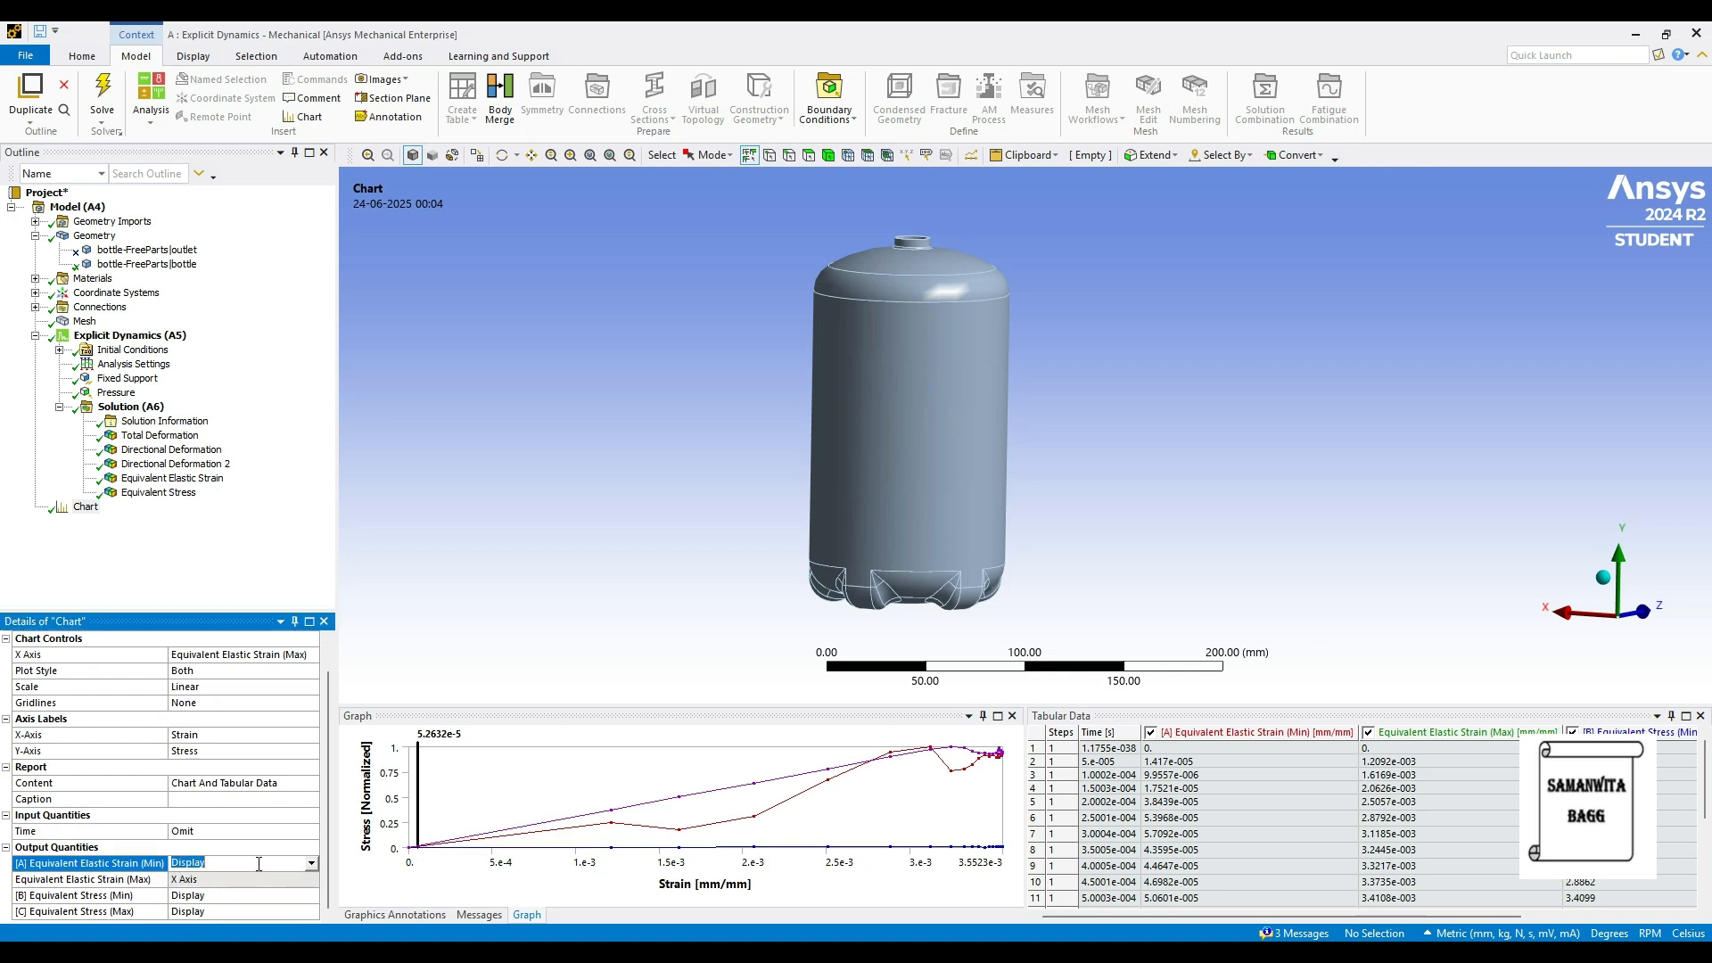
{"action": "left_click", "coordinate": [311, 863]}
{"action": "left_click", "coordinate": [213, 889]}
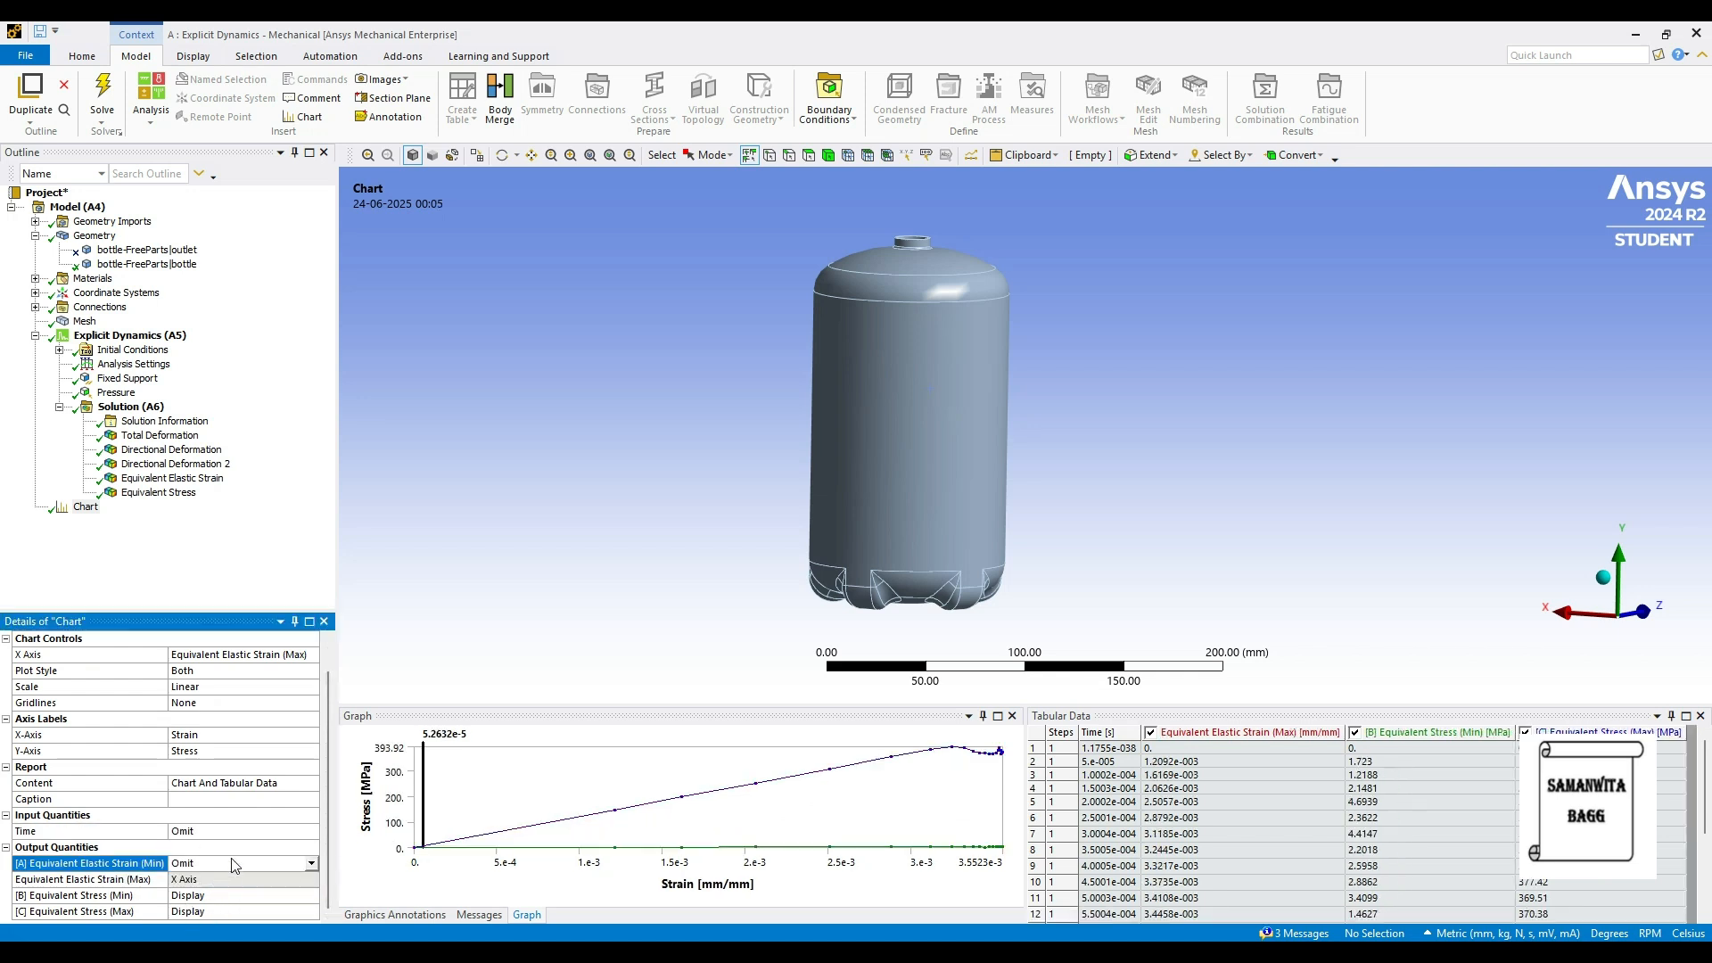
{"action": "left_click", "coordinate": [306, 897]}
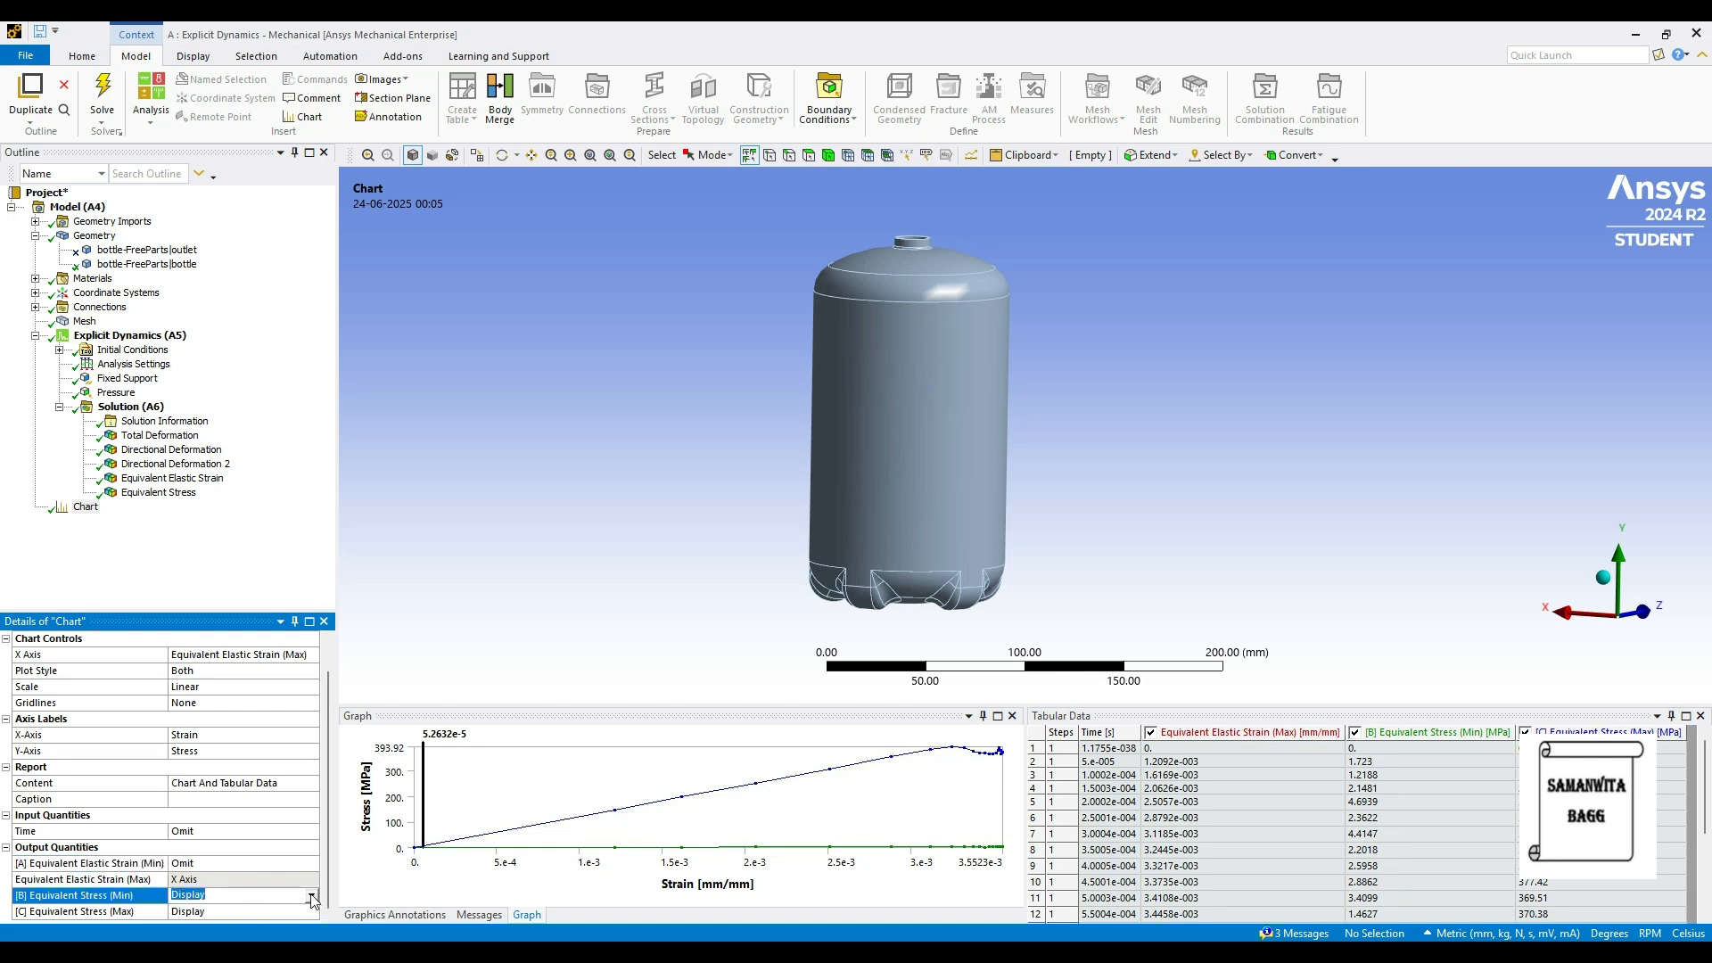
{"action": "left_click", "coordinate": [311, 895]}
{"action": "left_click", "coordinate": [214, 922]}
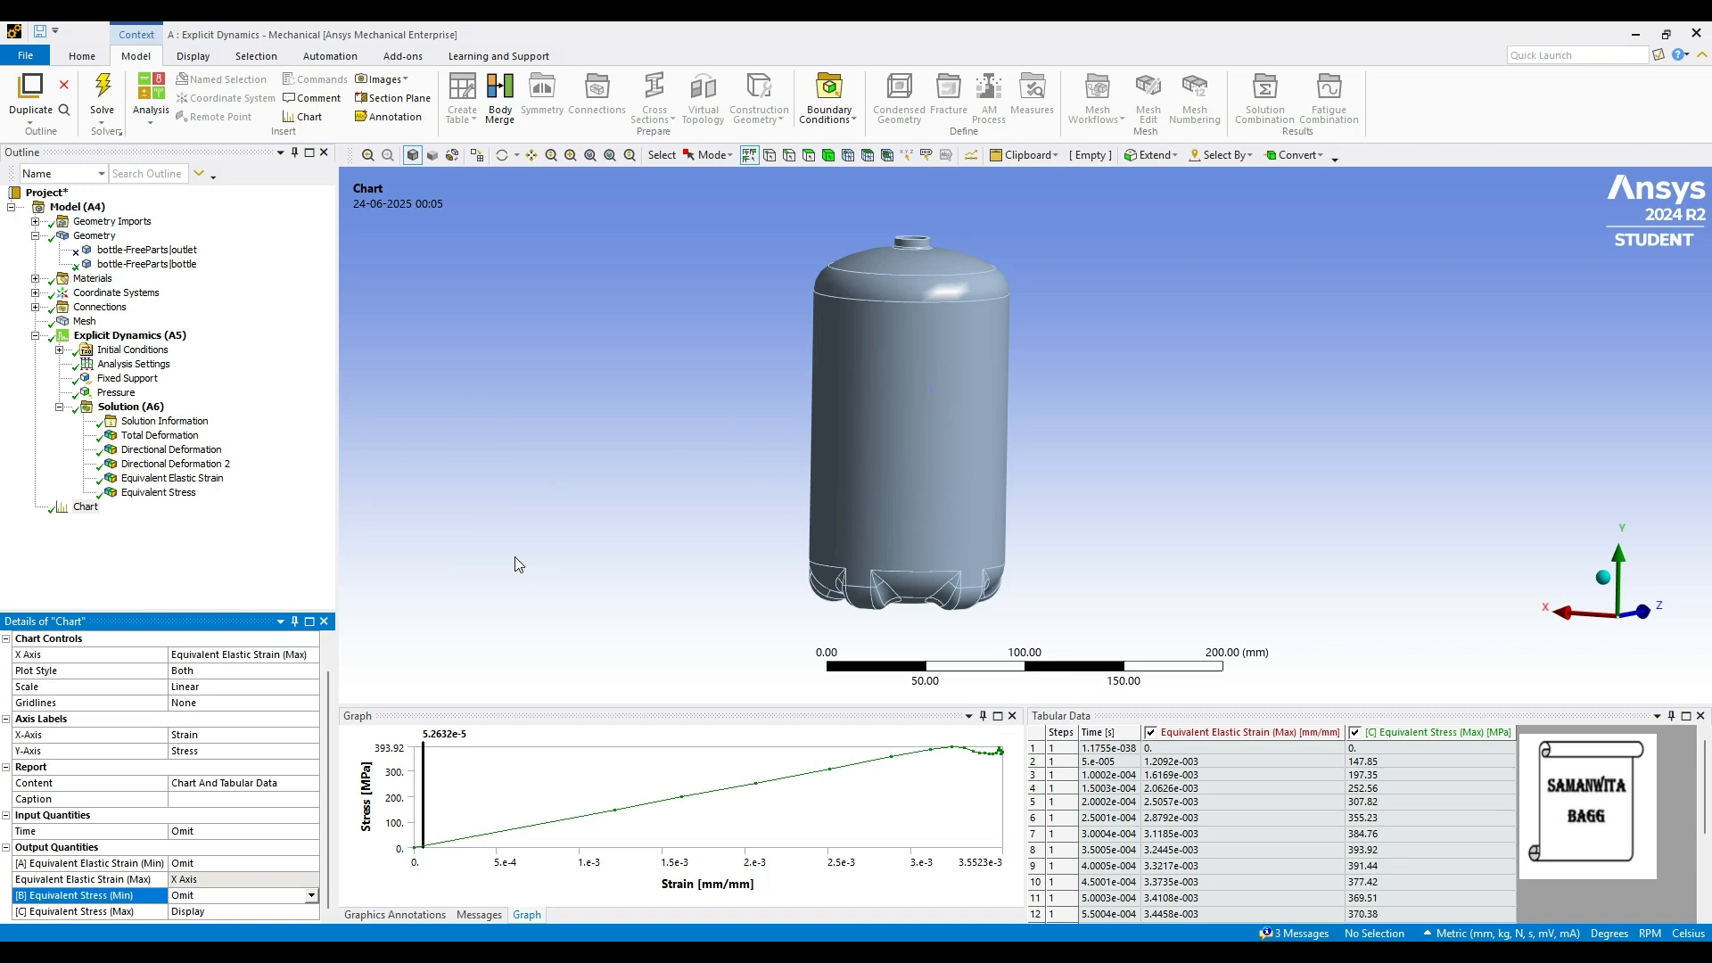
Review the total deformation result and set the pressure load's magnitude to 10 MPa.
{"action": "left_click", "coordinate": [160, 435]}
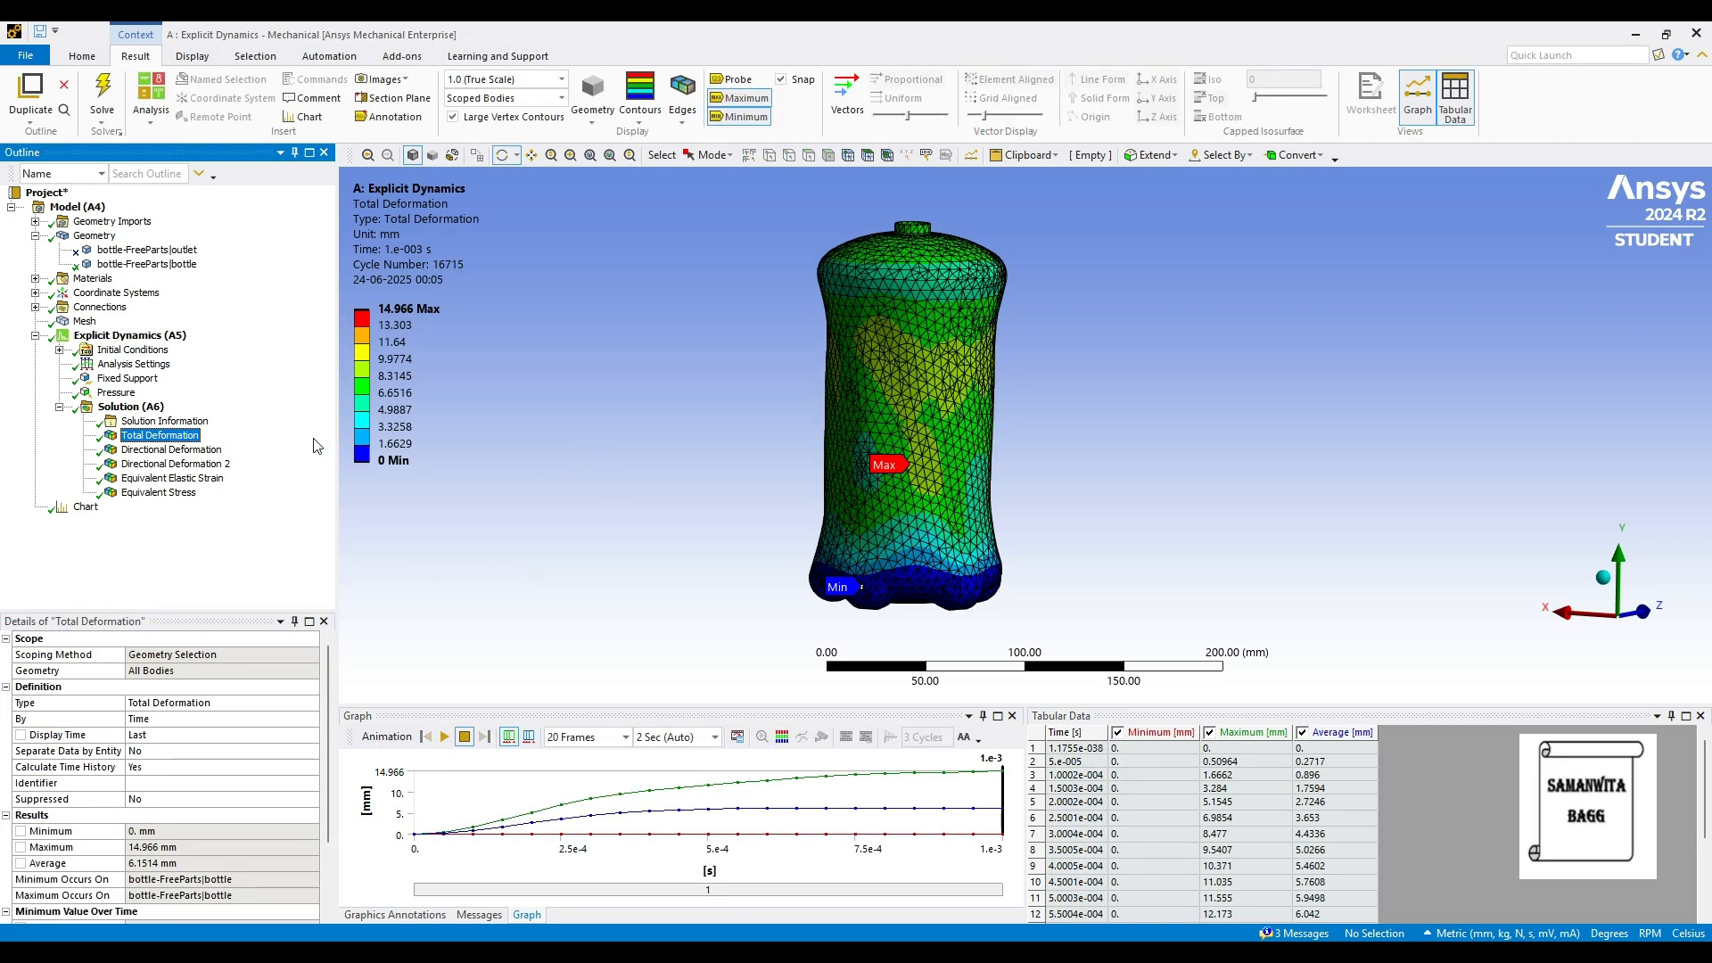
{"action": "left_click", "coordinate": [116, 392]}
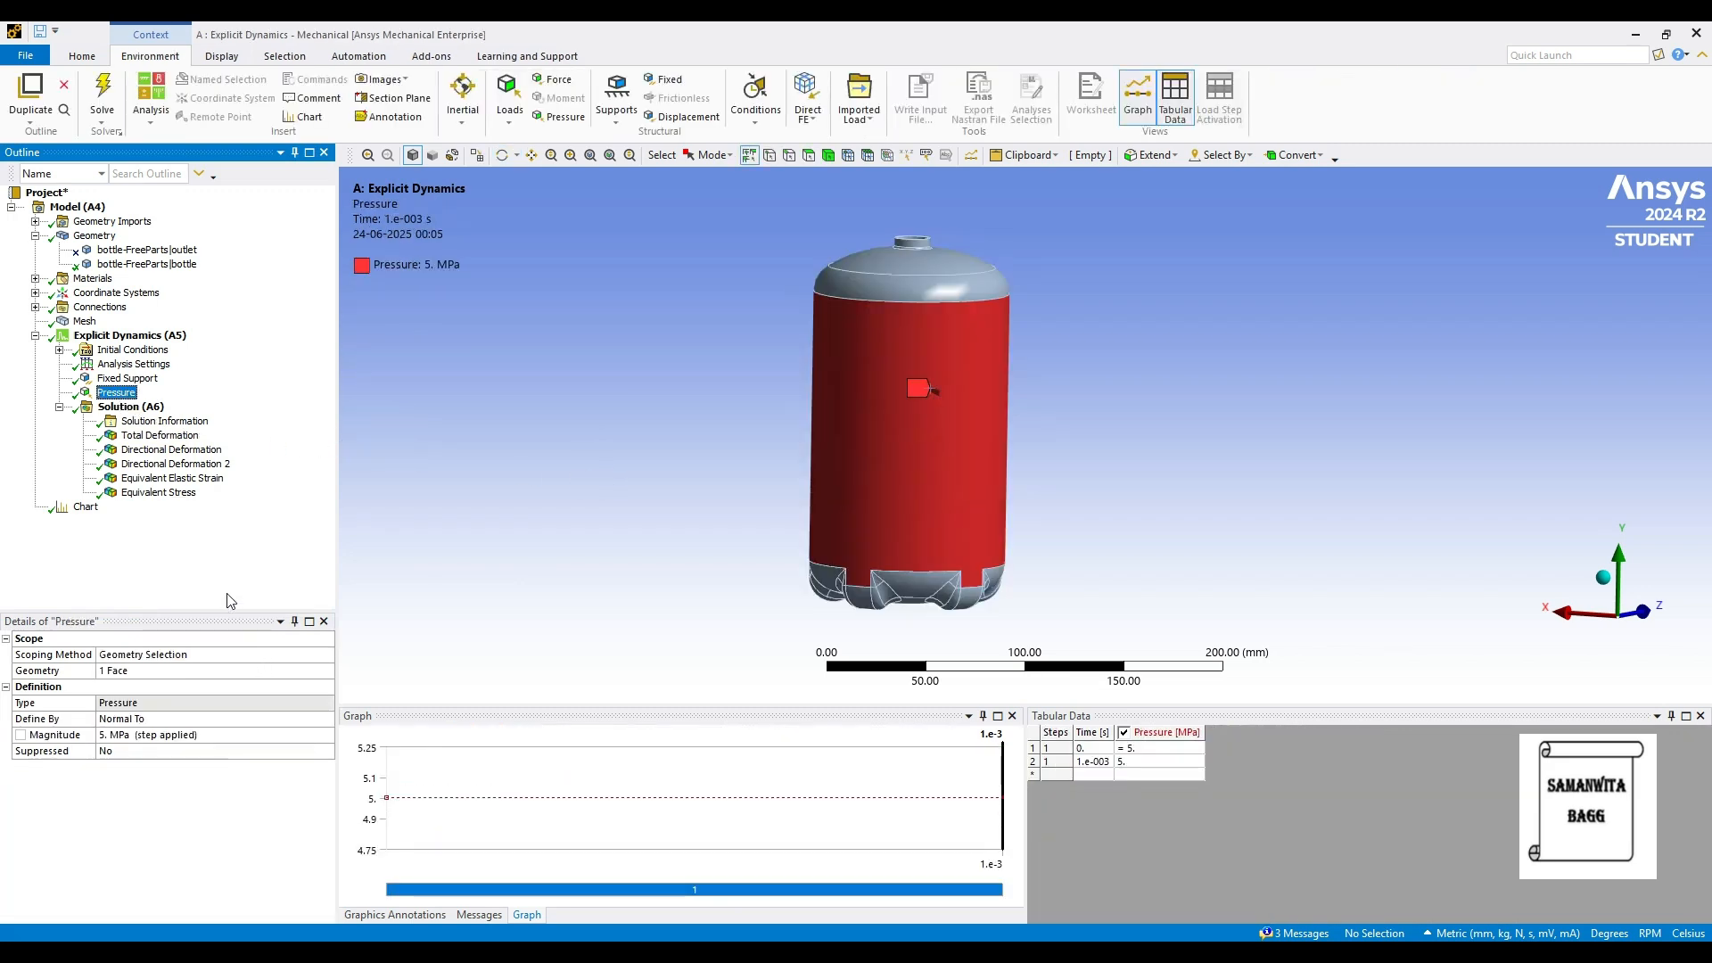
{"action": "left_click", "coordinate": [178, 735]}
{"action": "type", "text": "10"}
{"action": "key", "text": "Return"}
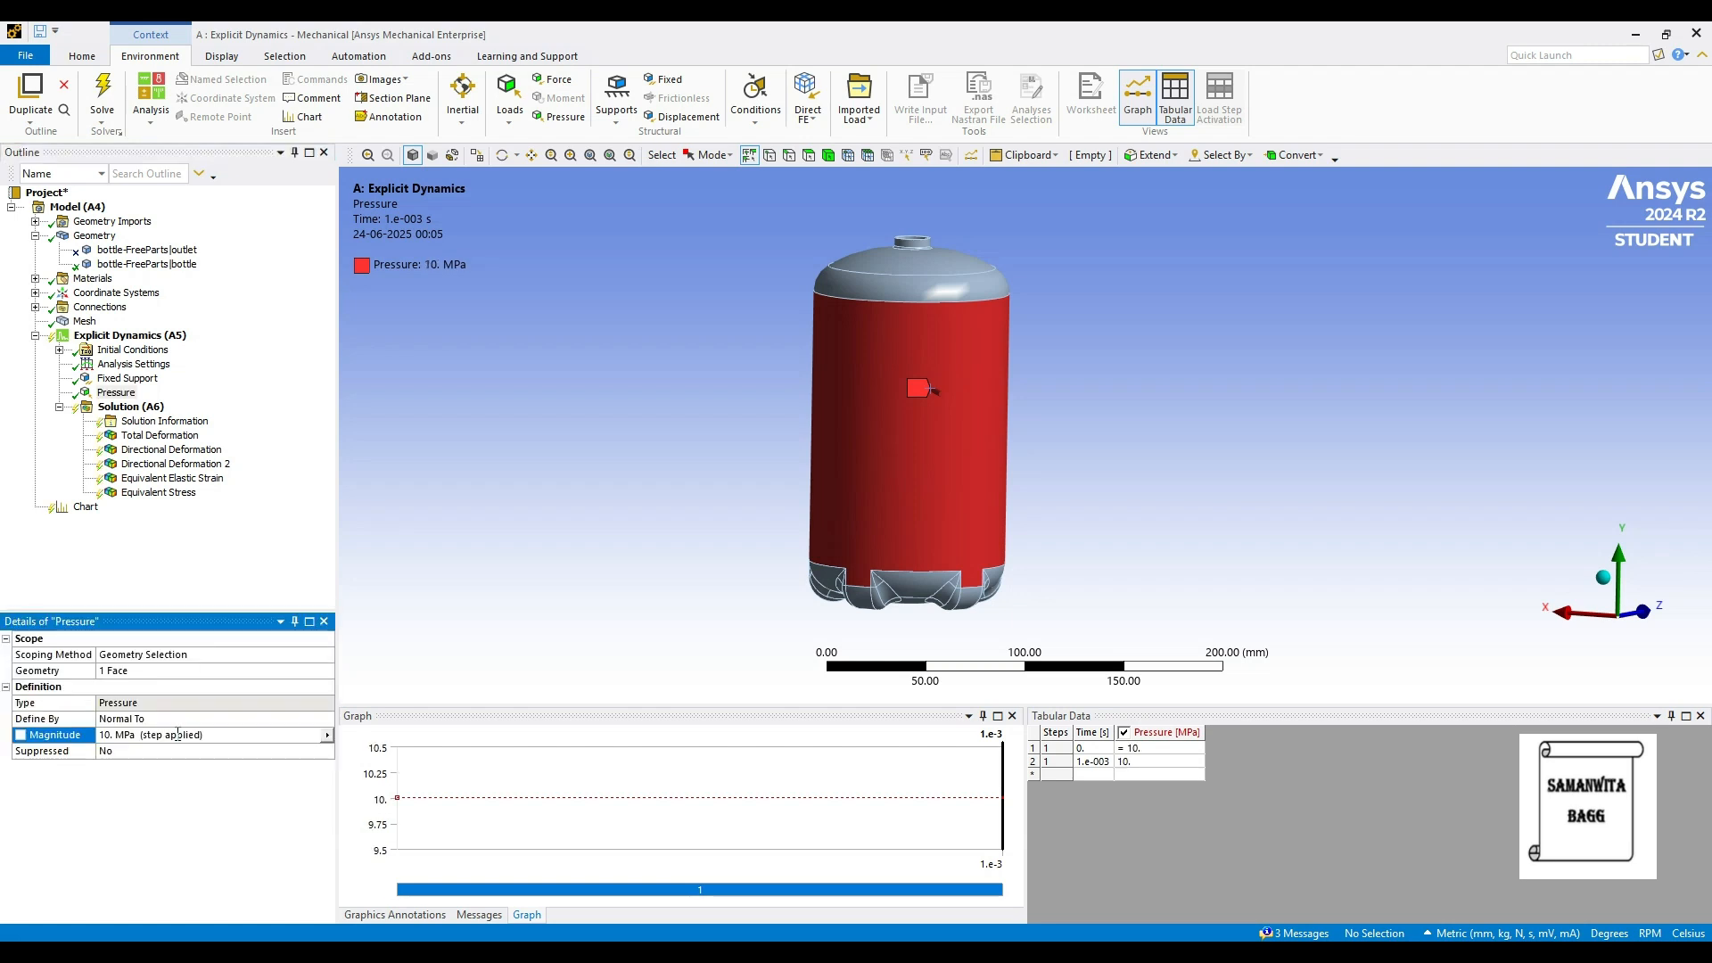
Solve the analysis and turn off the maximum and minimum markers on the total deformation result.
{"action": "left_click", "coordinate": [101, 96]}
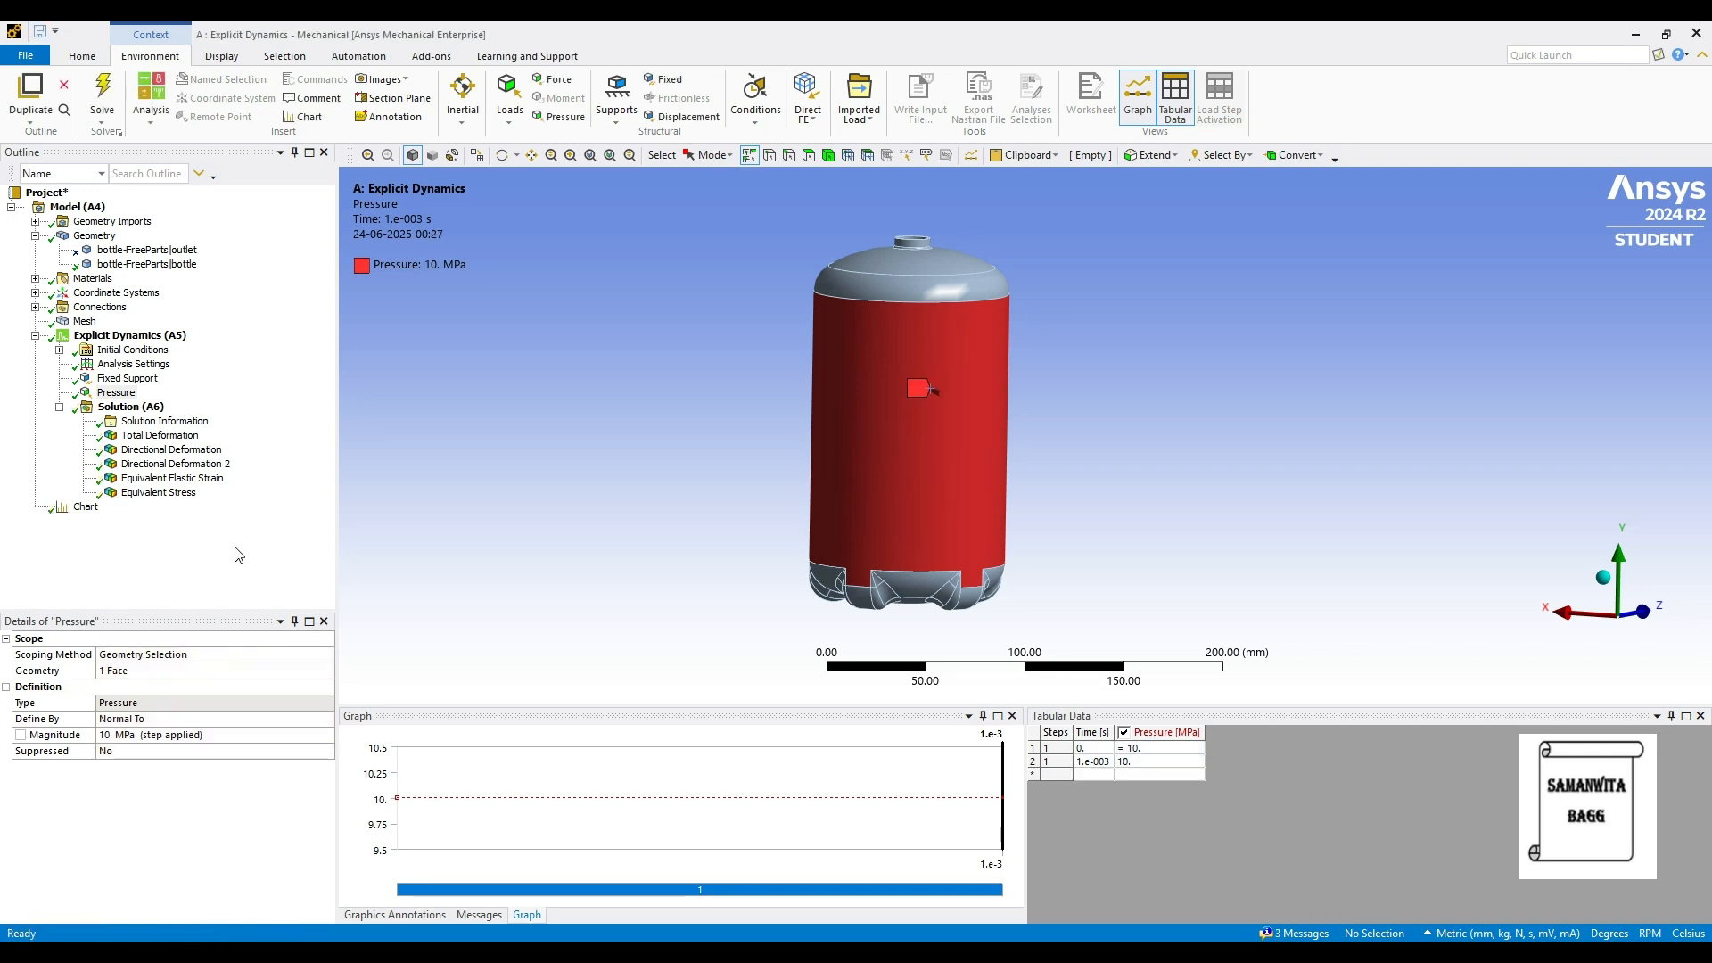
{"action": "left_click", "coordinate": [160, 435]}
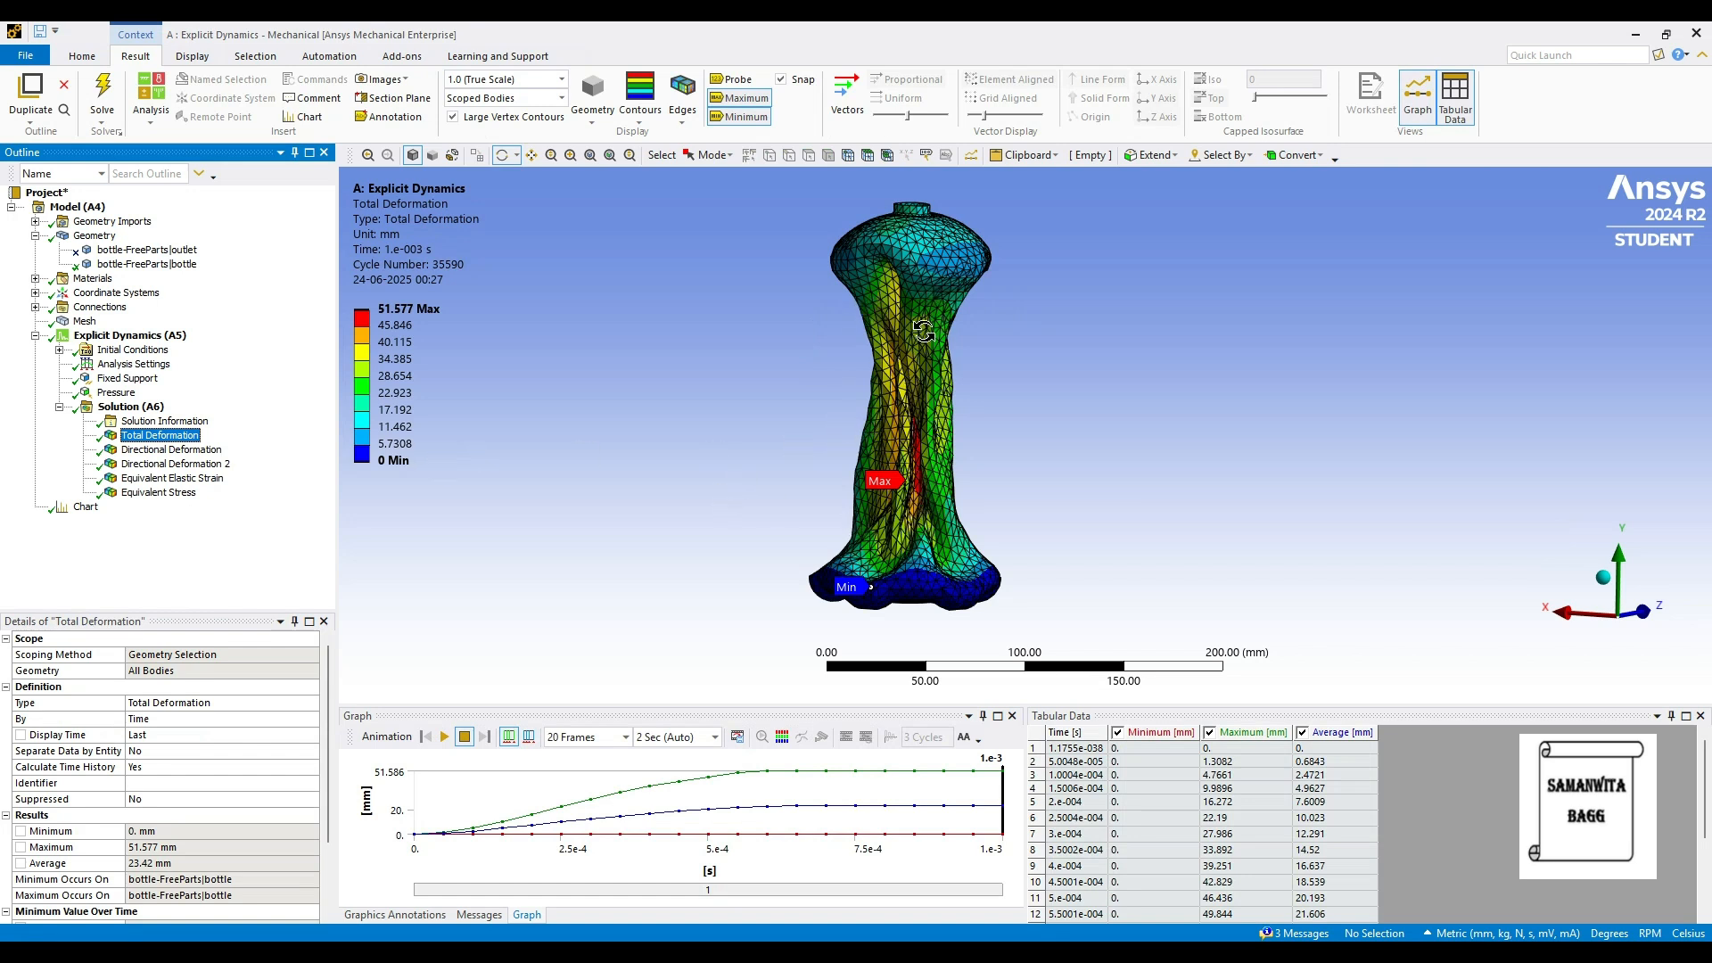
{"action": "left_click", "coordinate": [740, 99]}
{"action": "left_click", "coordinate": [745, 116]}
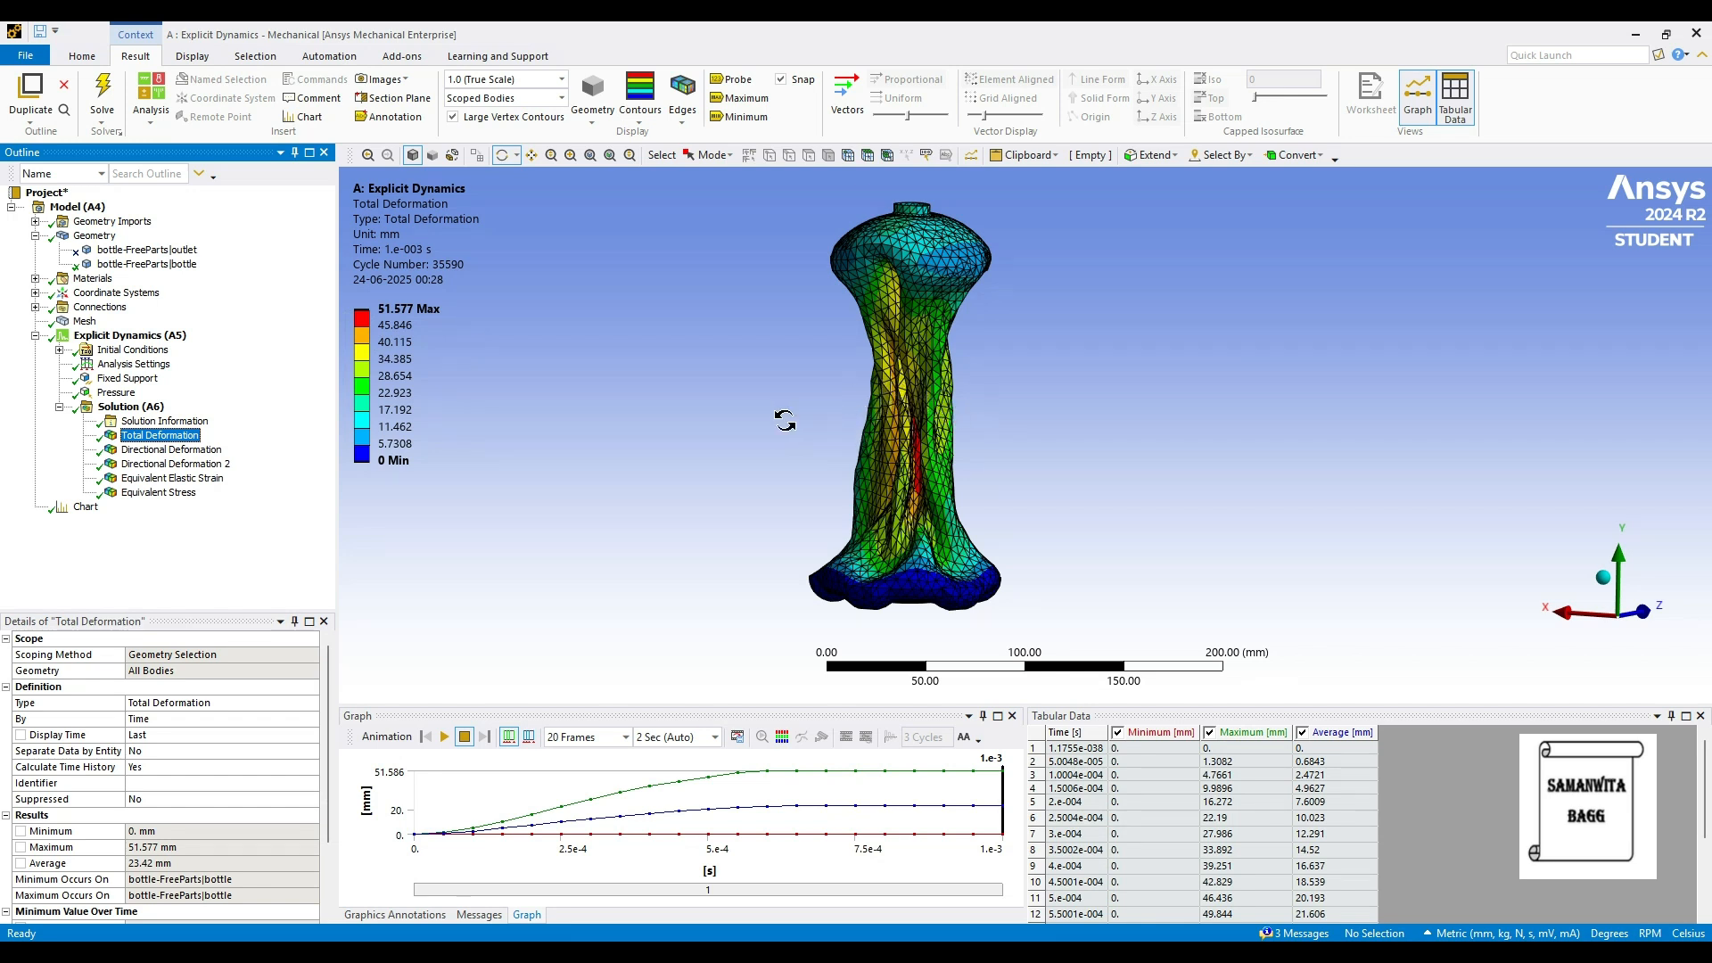
Animate the total deformation, and review the X and Y directional deformation, equivalent elastic strain, equivalent stress and stress-strain chart.
{"action": "left_click", "coordinate": [444, 737]}
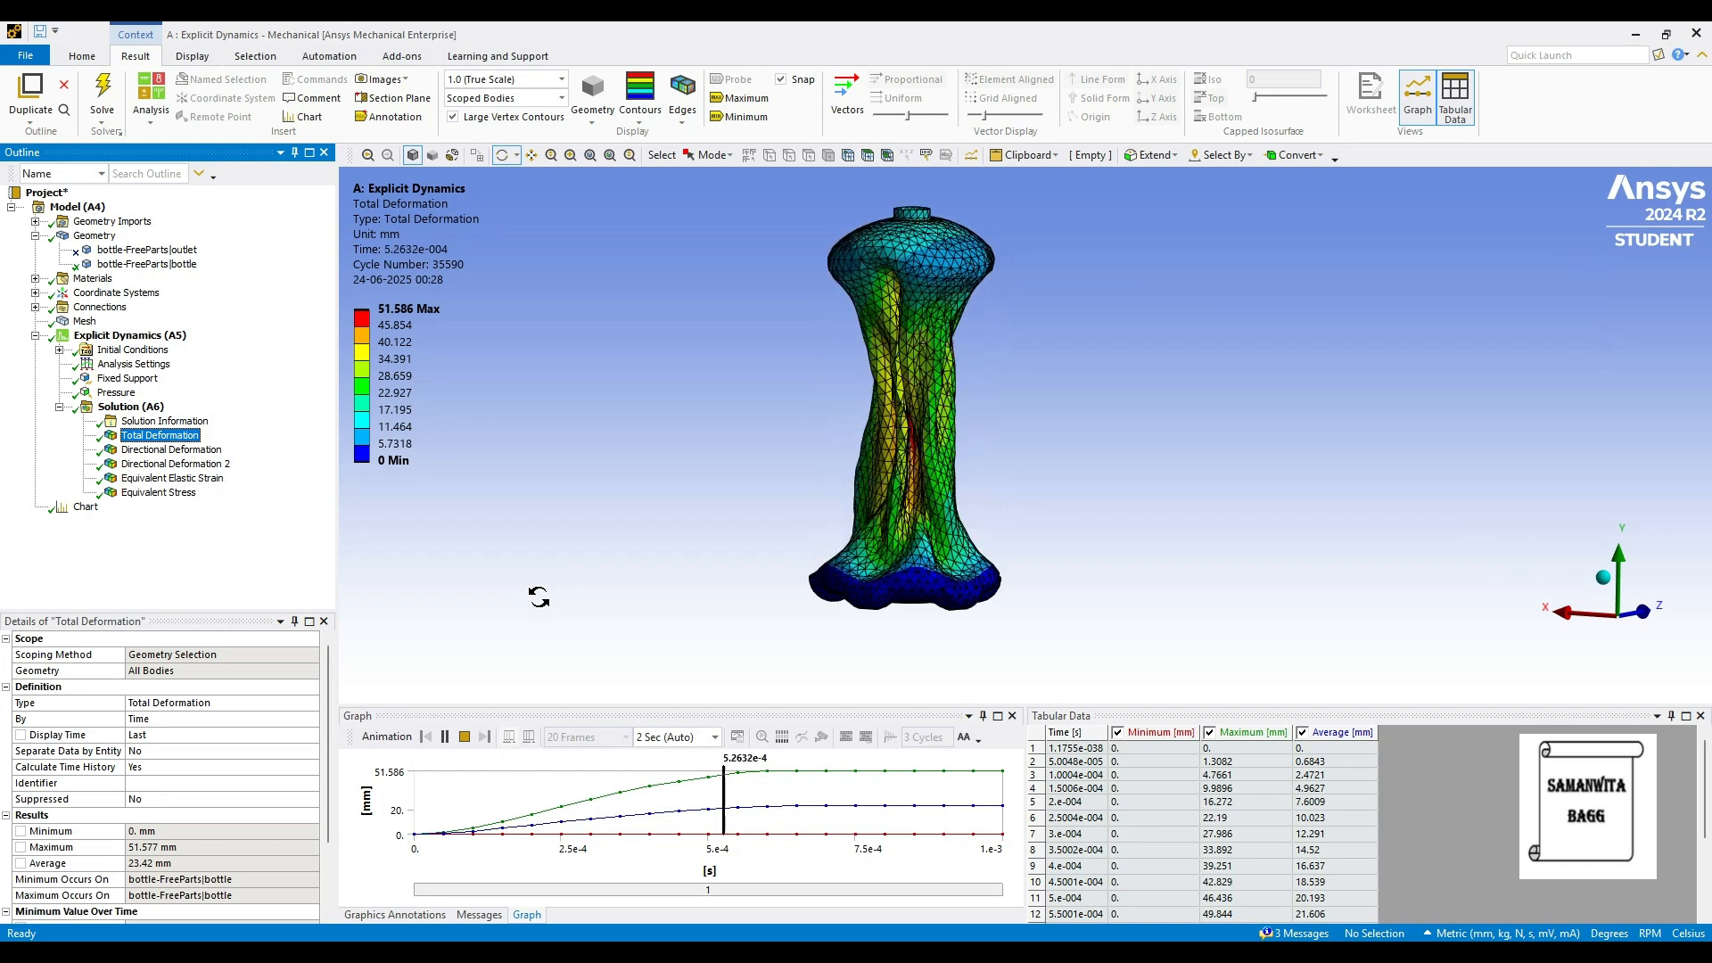
{"action": "left_click", "coordinate": [445, 737]}
{"action": "left_click", "coordinate": [174, 450]}
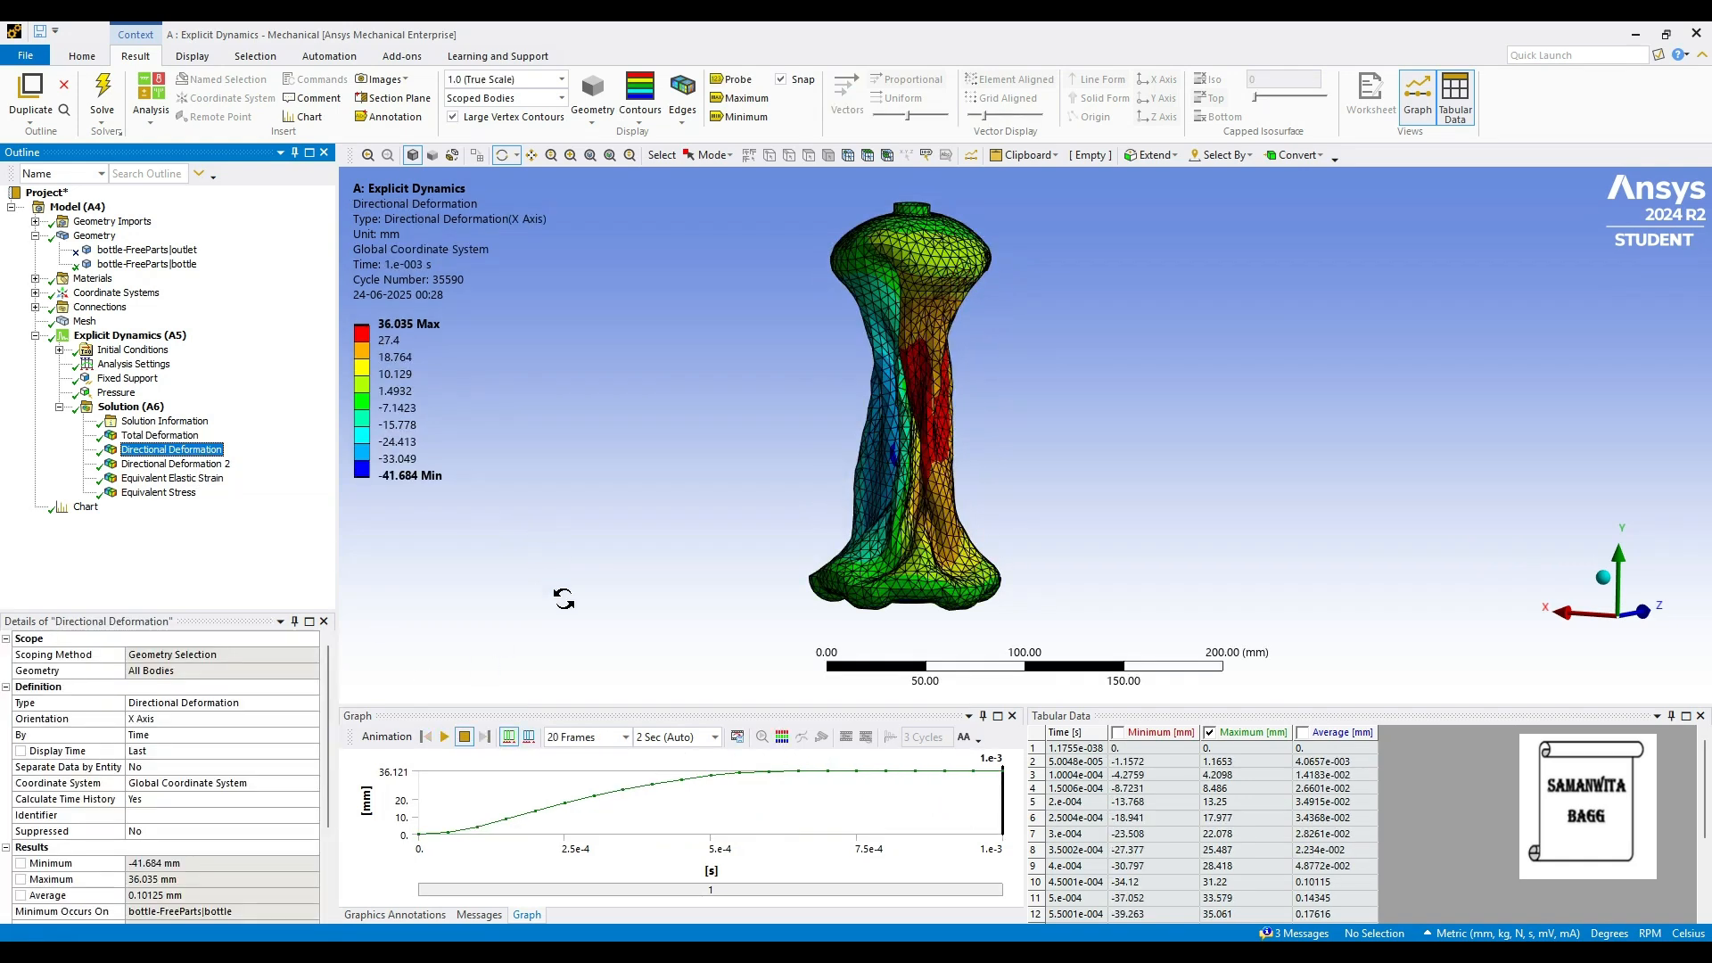
{"action": "left_click", "coordinate": [416, 357]}
{"action": "left_click", "coordinate": [176, 464]}
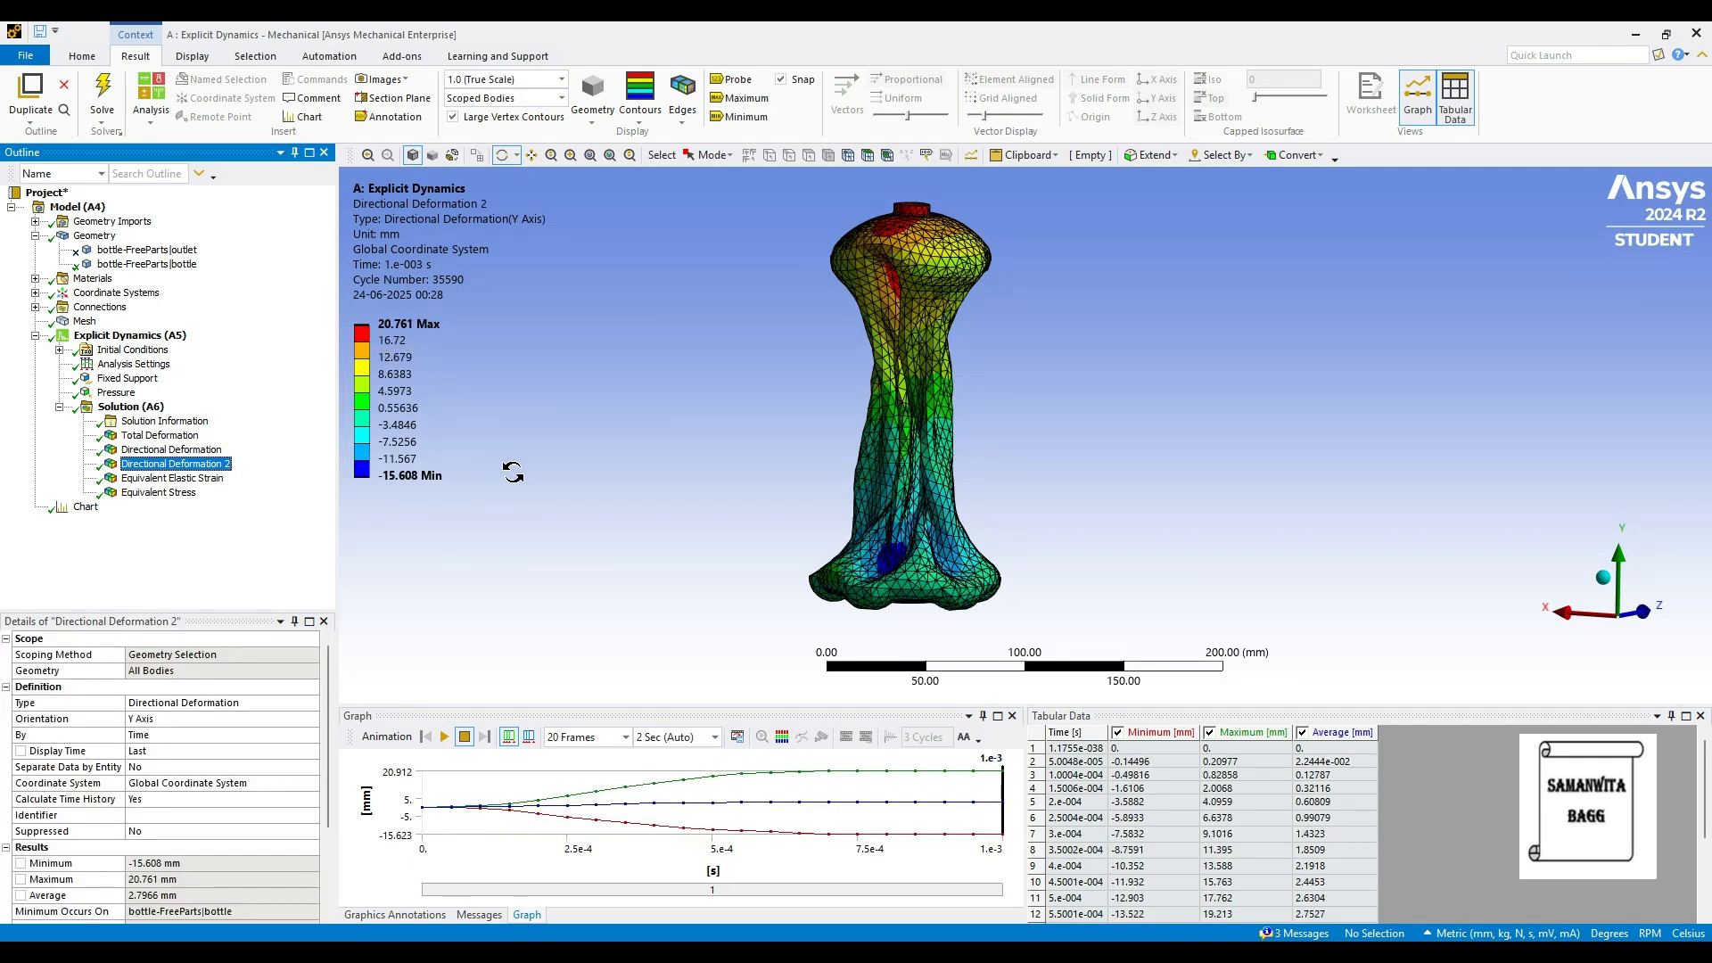
{"action": "key", "text": "Down"}
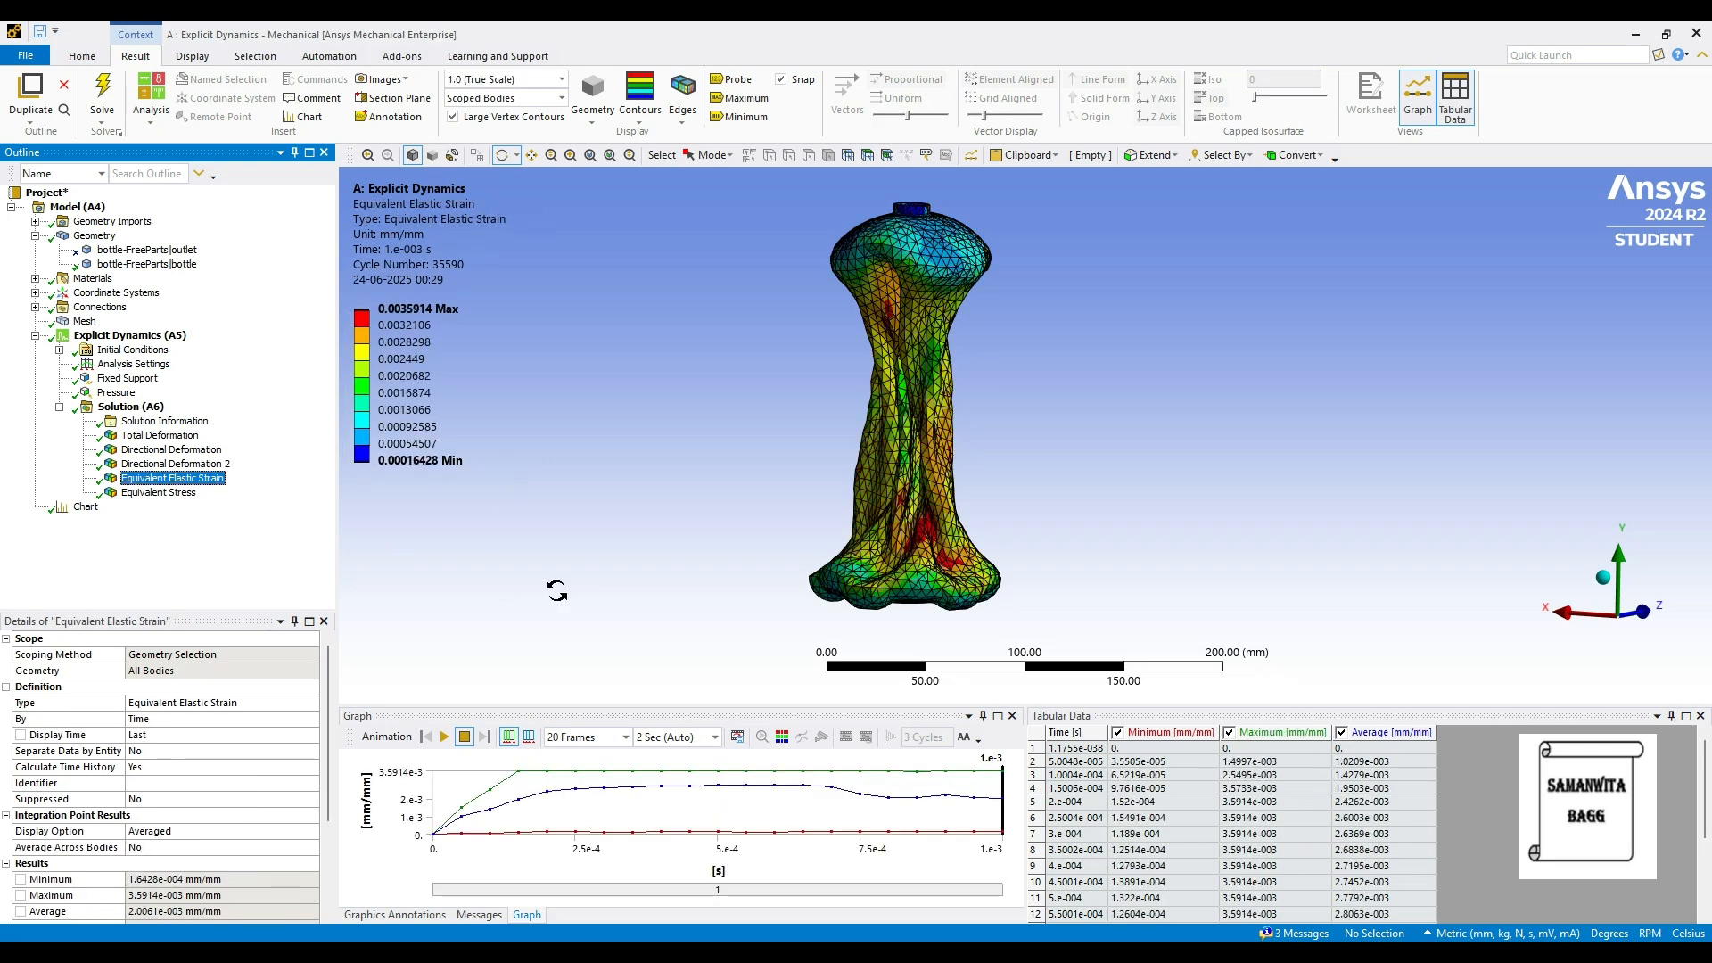
{"action": "left_click", "coordinate": [179, 493]}
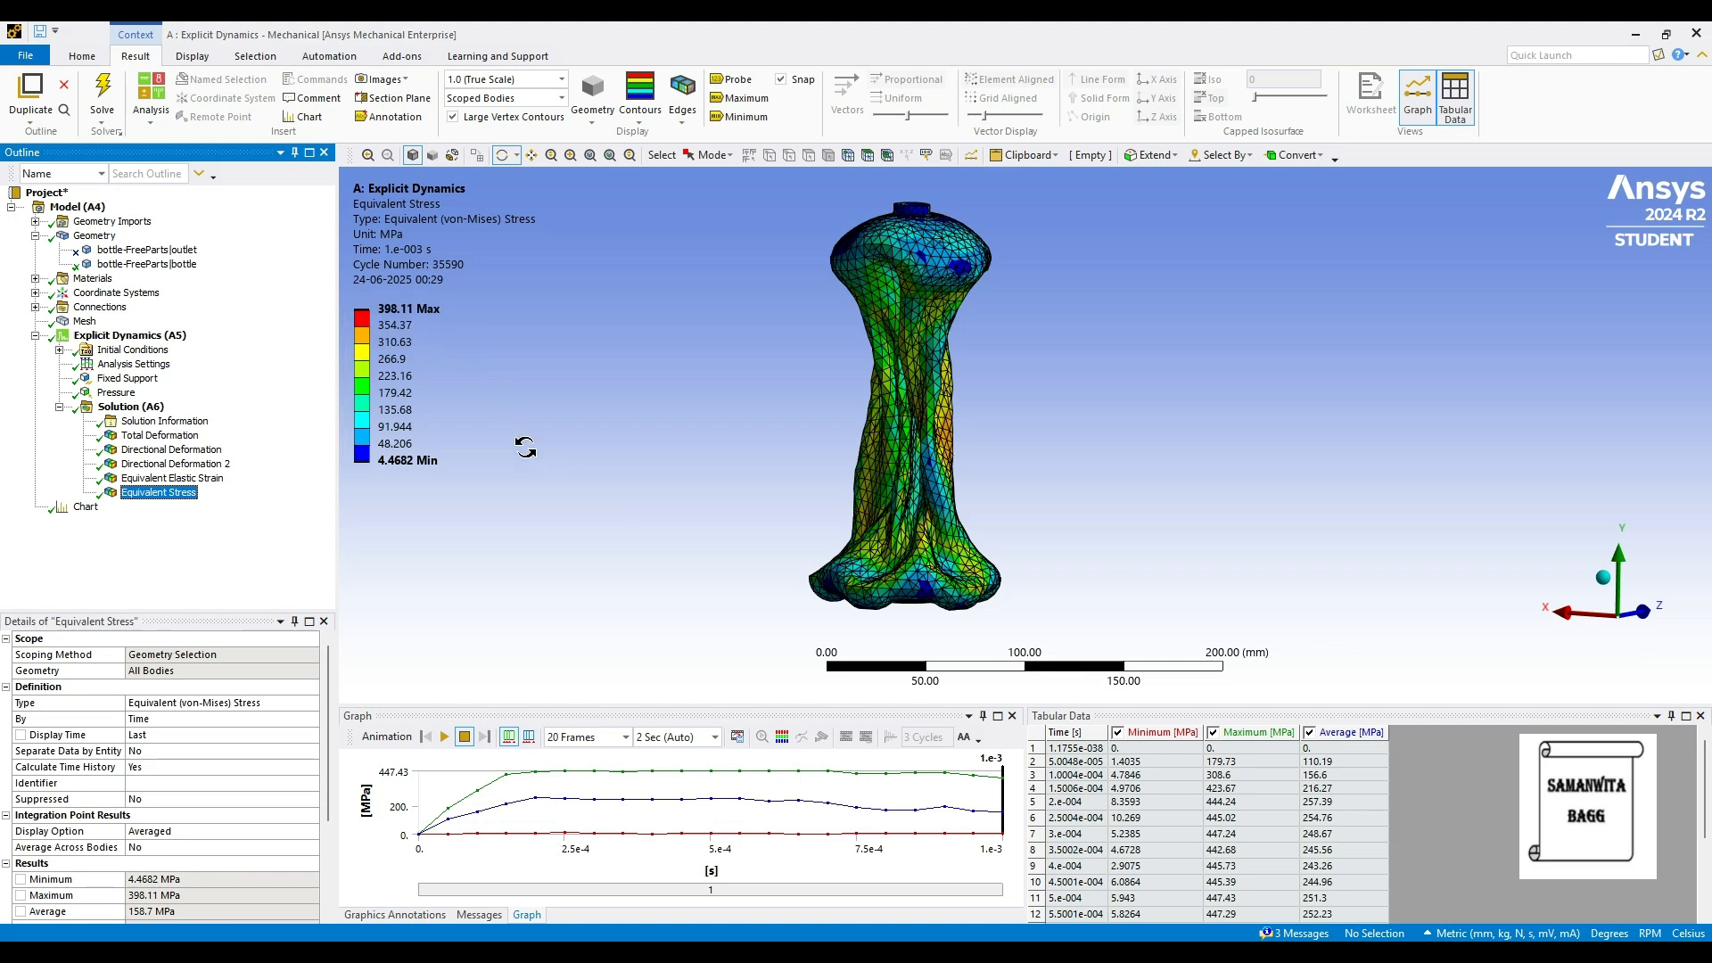
{"action": "left_click", "coordinate": [85, 506]}
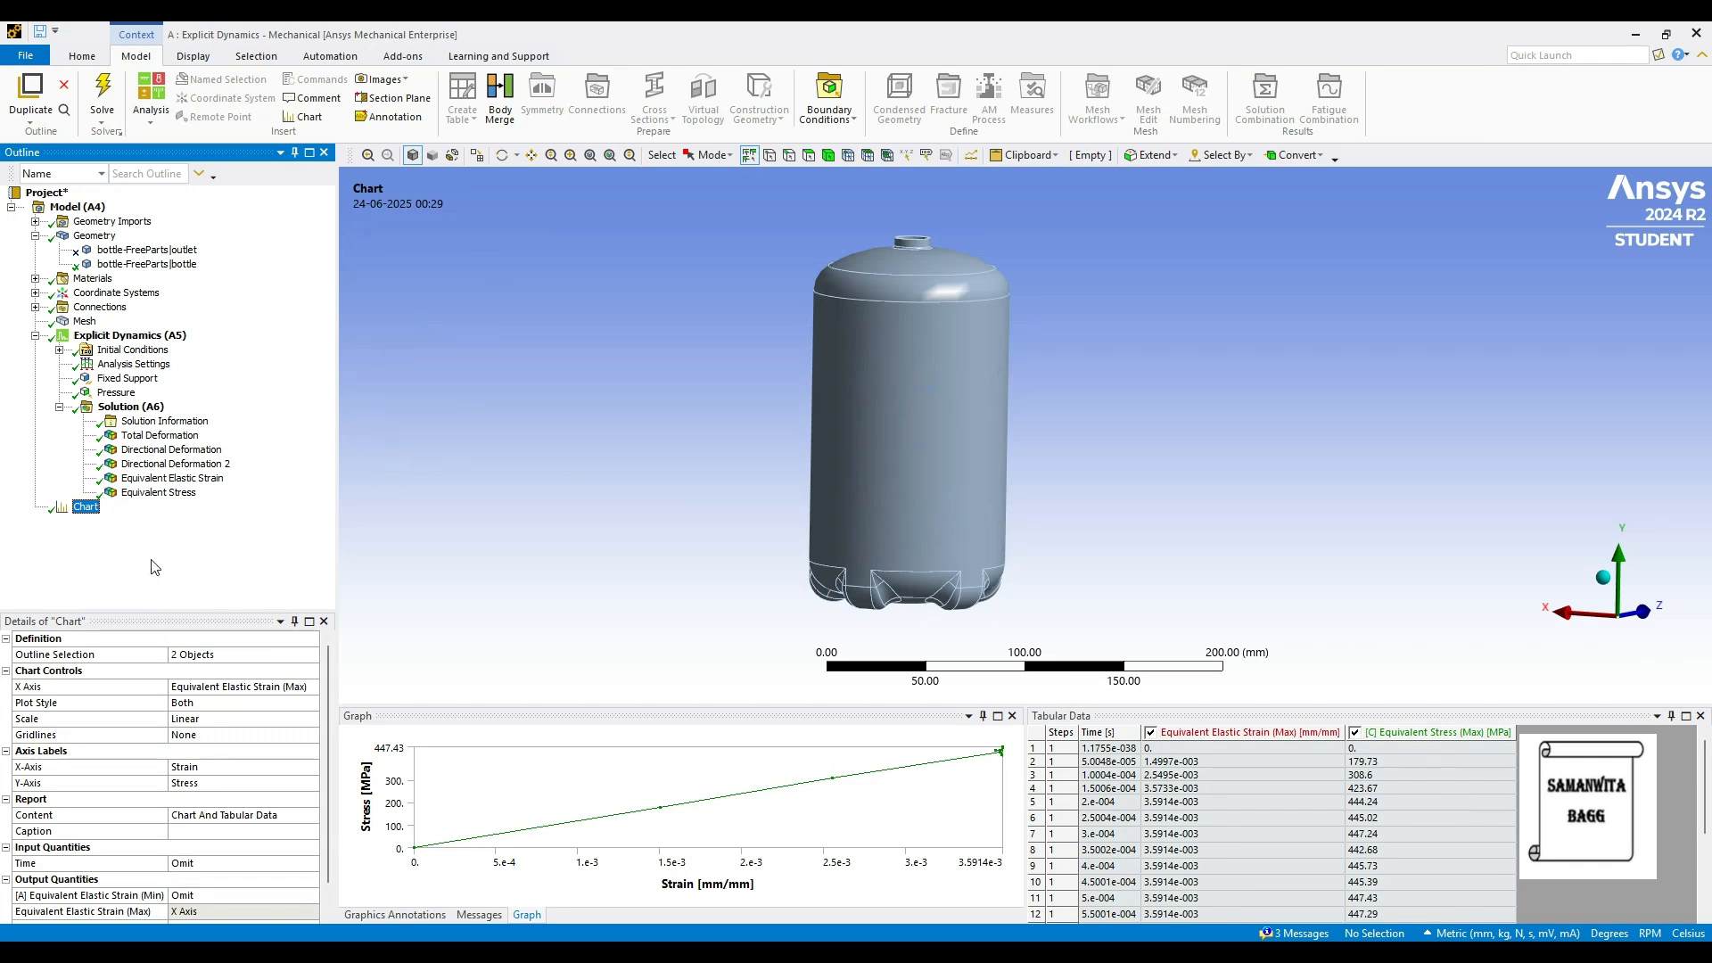
Assign the STNL.STEEL material to the bottle body and solve the analysis again.
{"action": "left_click", "coordinate": [147, 264]}
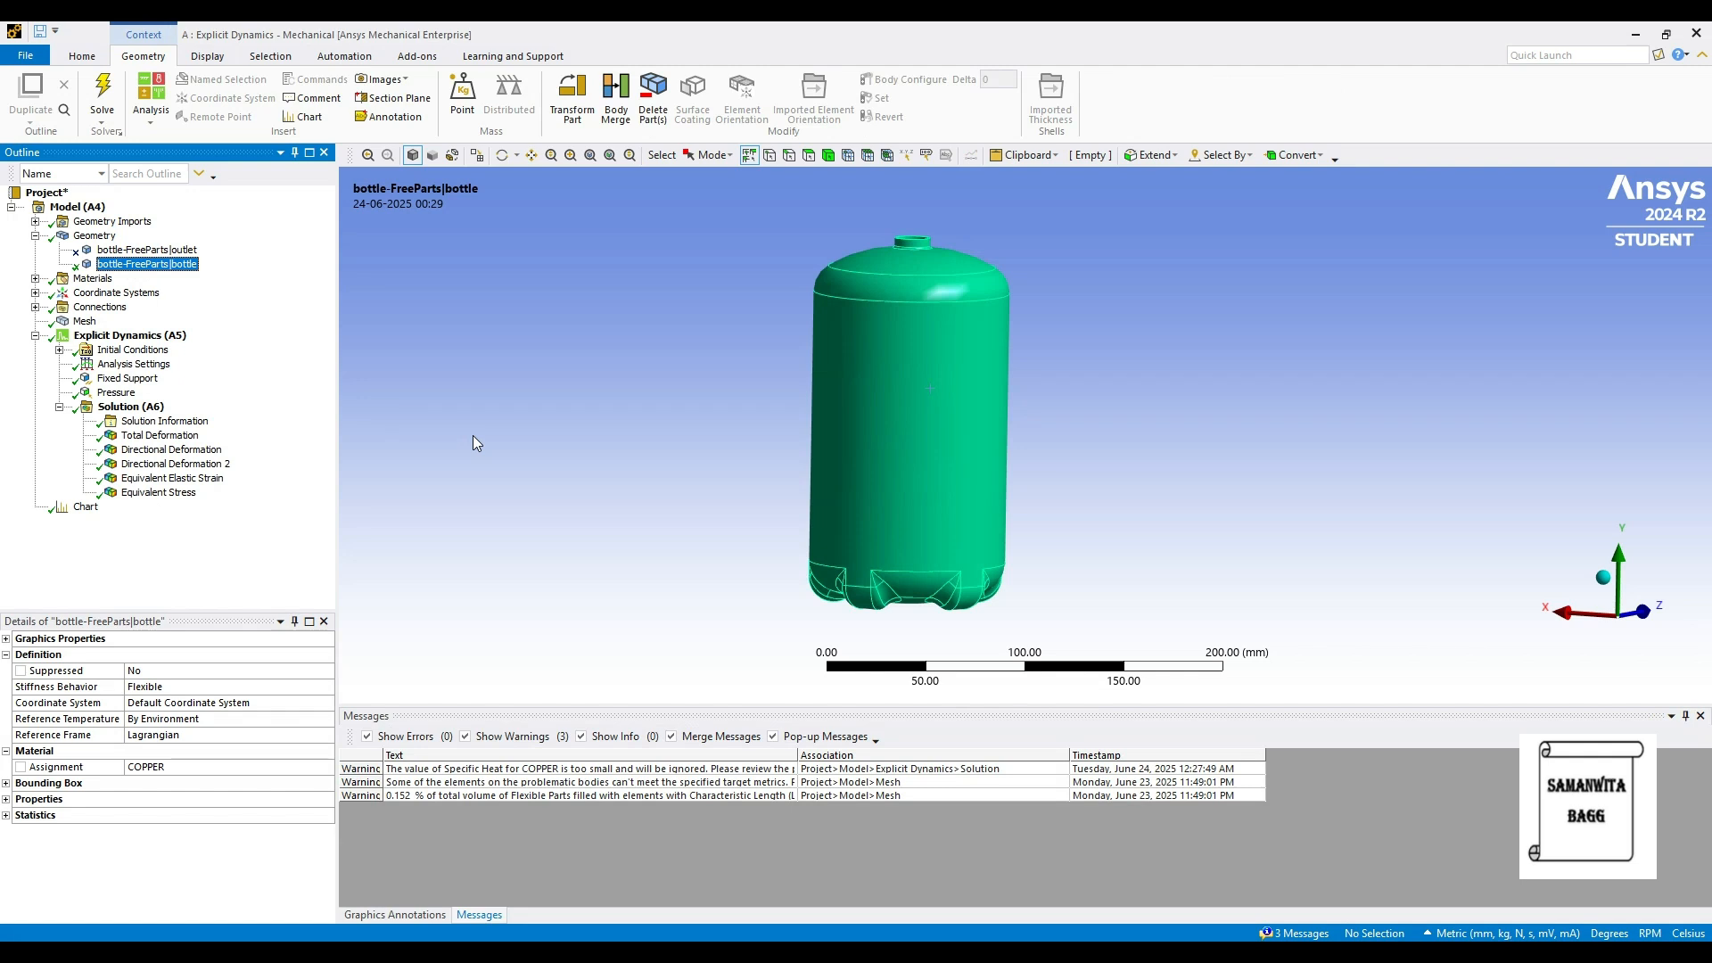
{"action": "left_click", "coordinate": [312, 769]}
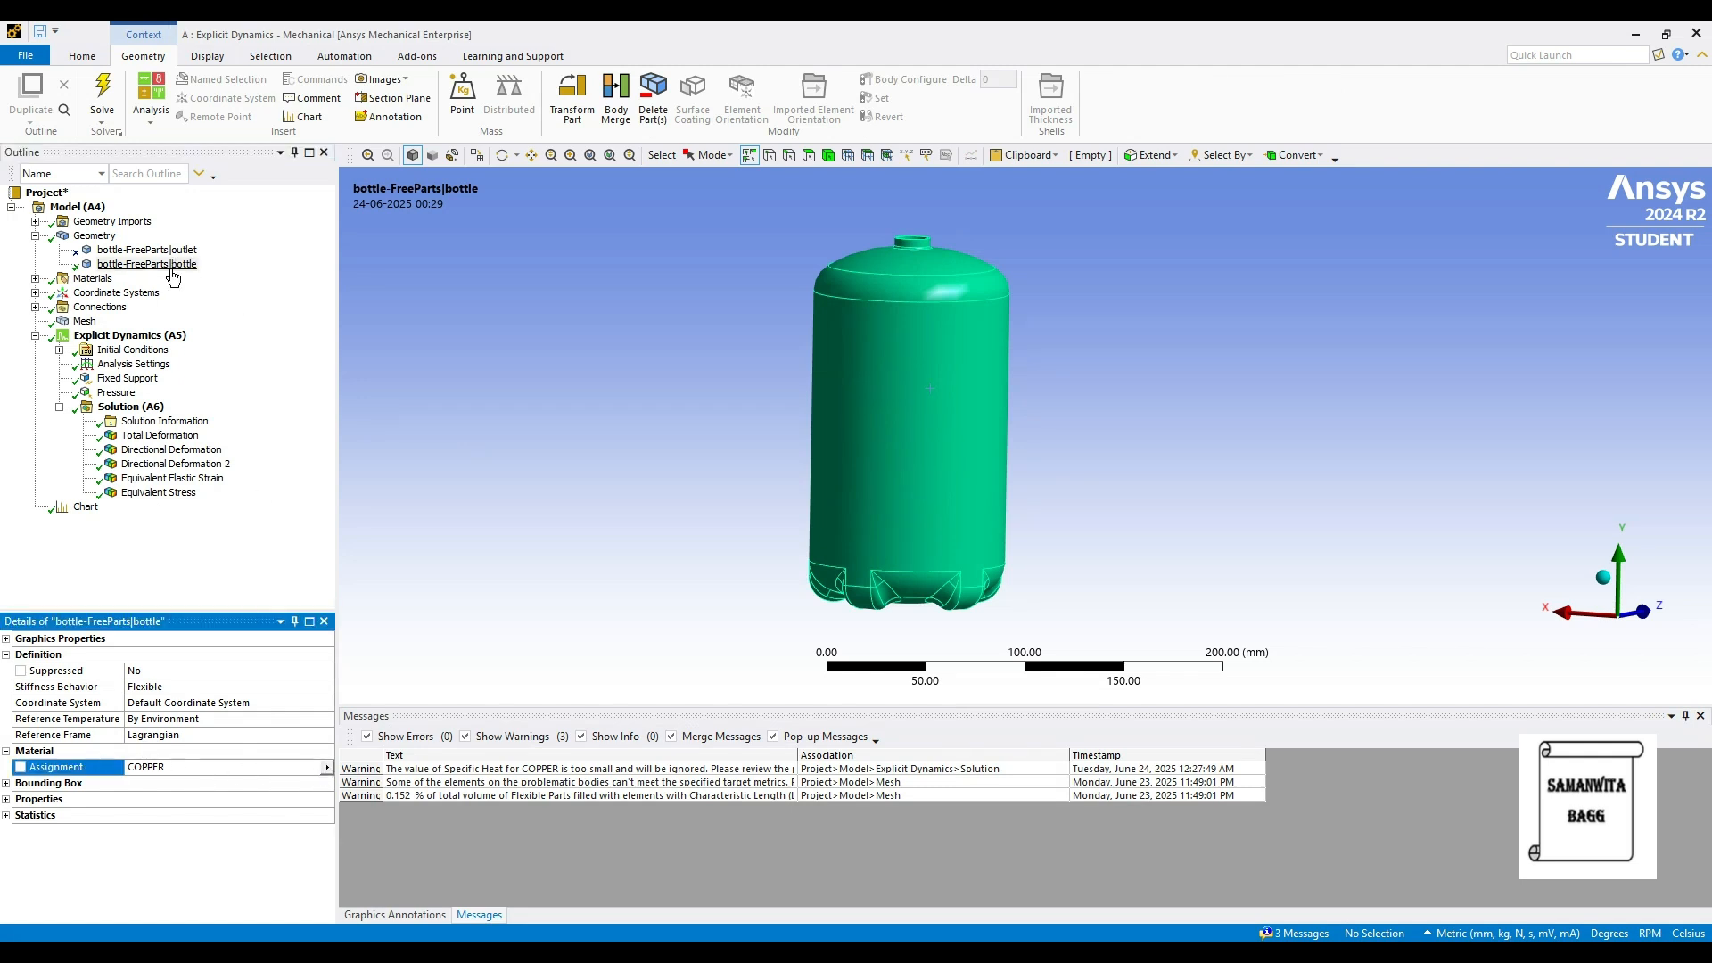
{"action": "left_click", "coordinate": [326, 769]}
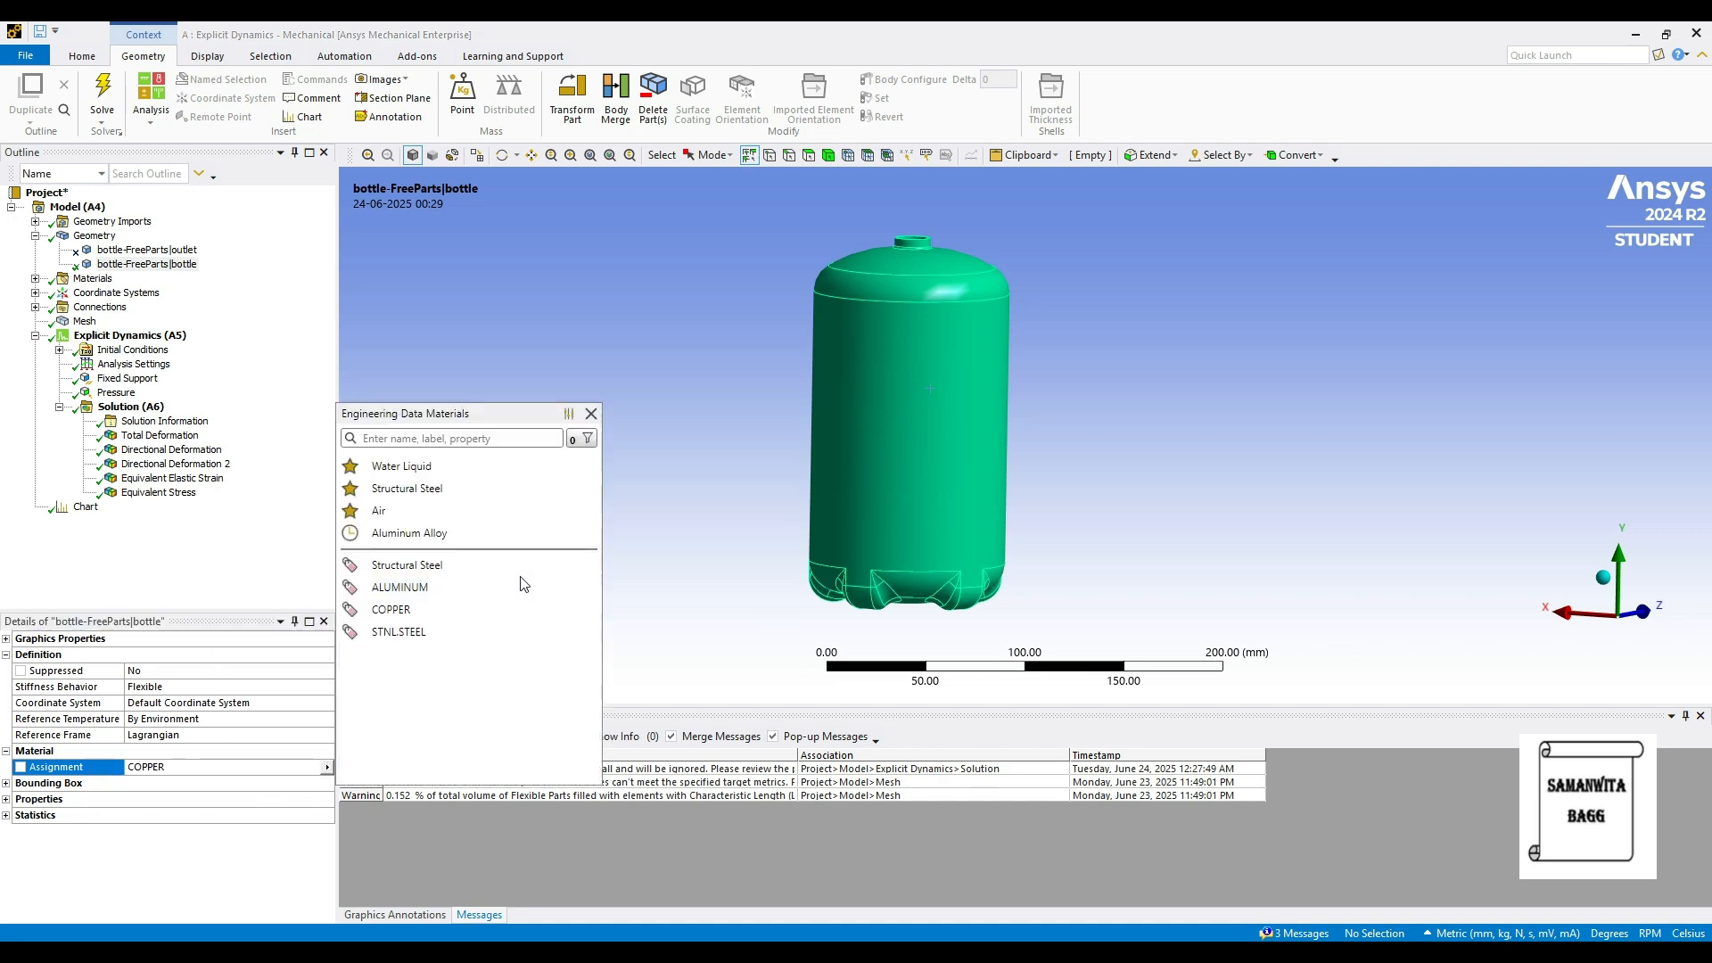
{"action": "left_click", "coordinate": [424, 631]}
{"action": "left_click", "coordinate": [134, 407]}
{"action": "left_click", "coordinate": [210, 93]}
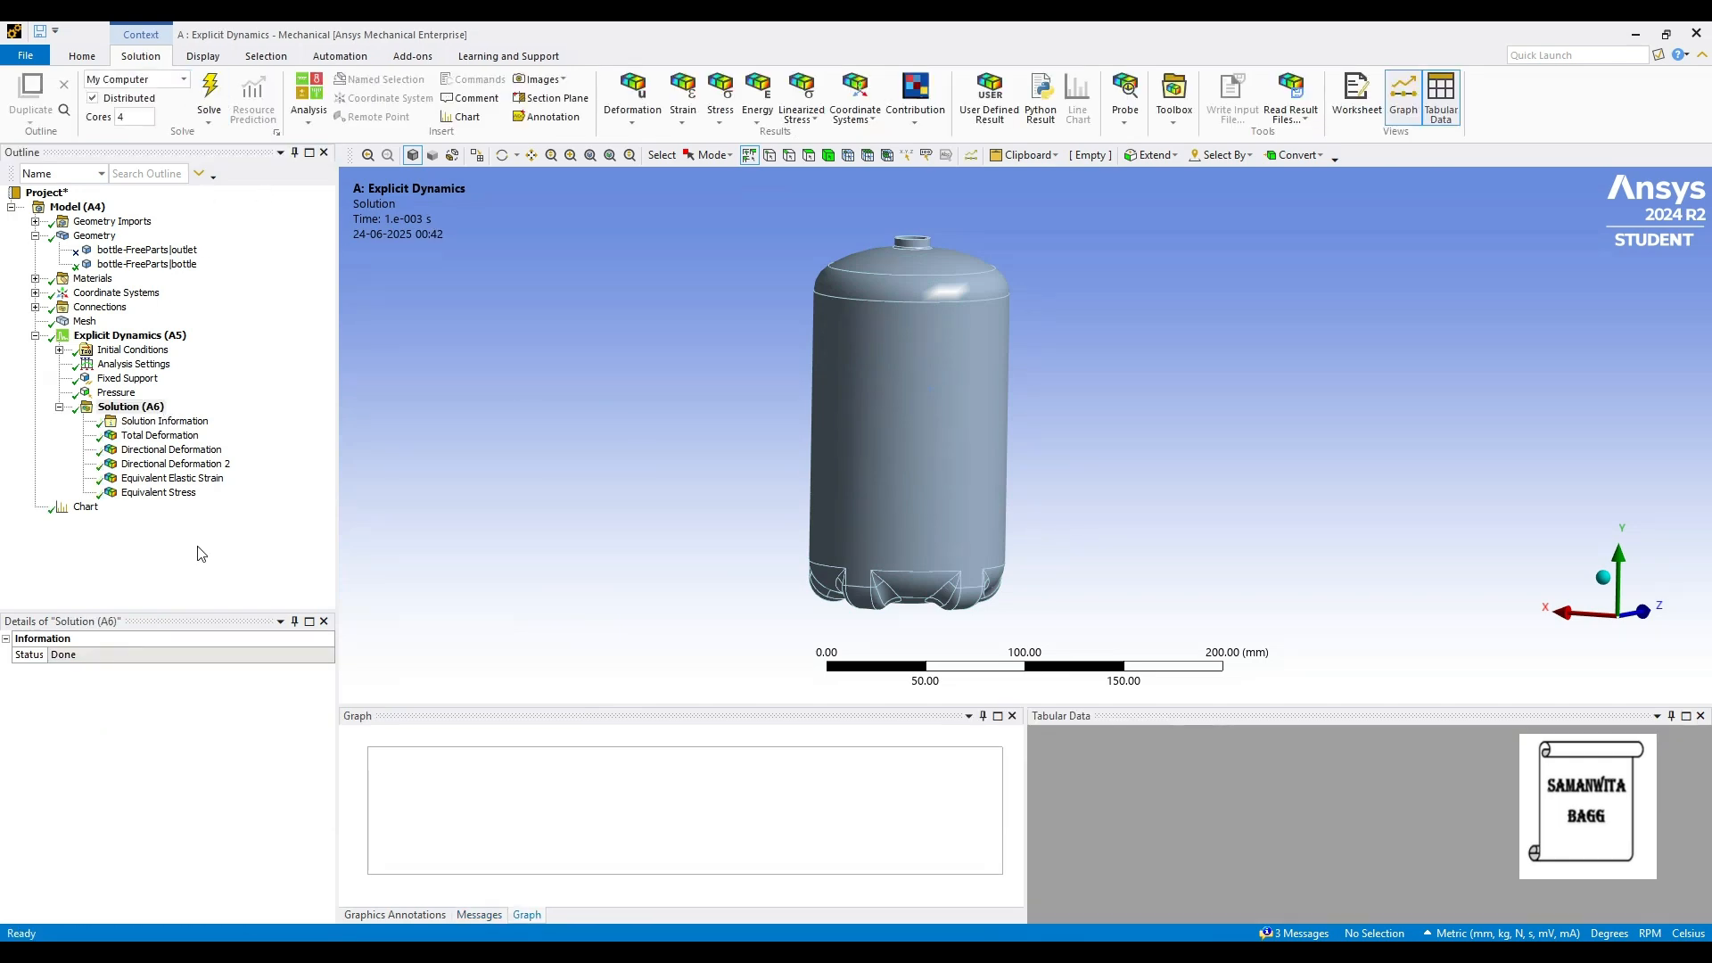
Examine and animate the stainless steel bottle's total deformation, checking the applied pressure load as well.
{"action": "left_click", "coordinate": [160, 435]}
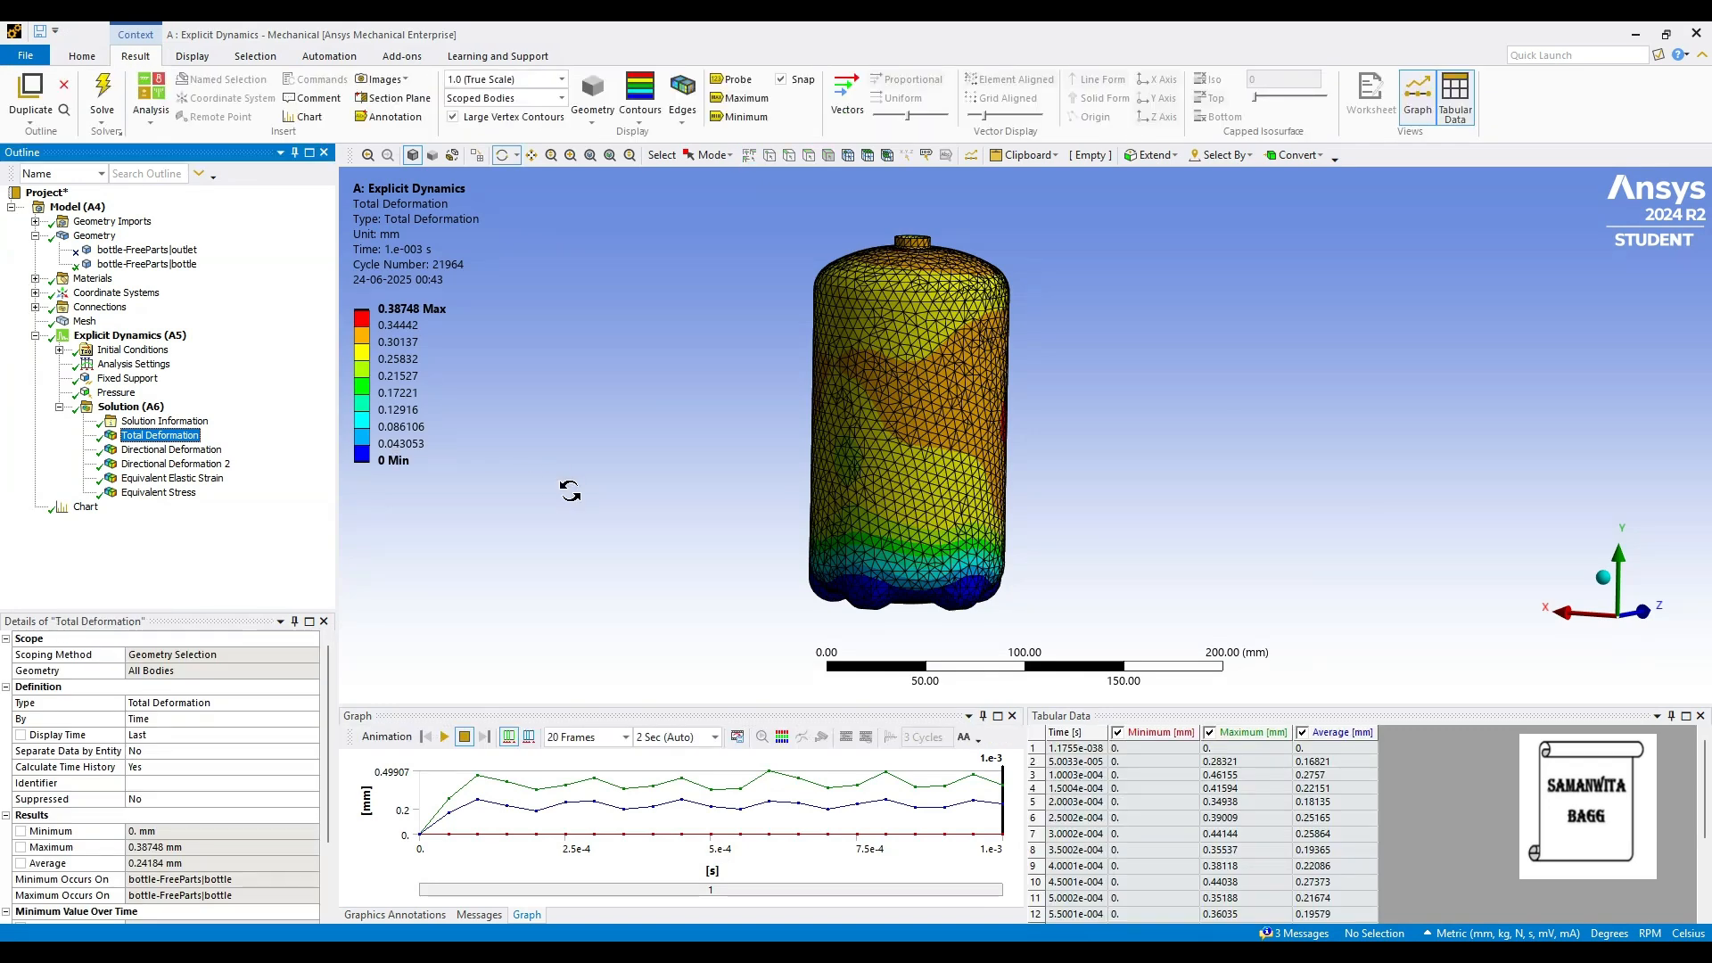
{"action": "middle_click_drag", "start_coordinate": [873, 535], "coordinate": [922, 524], "text": "ctrl"}
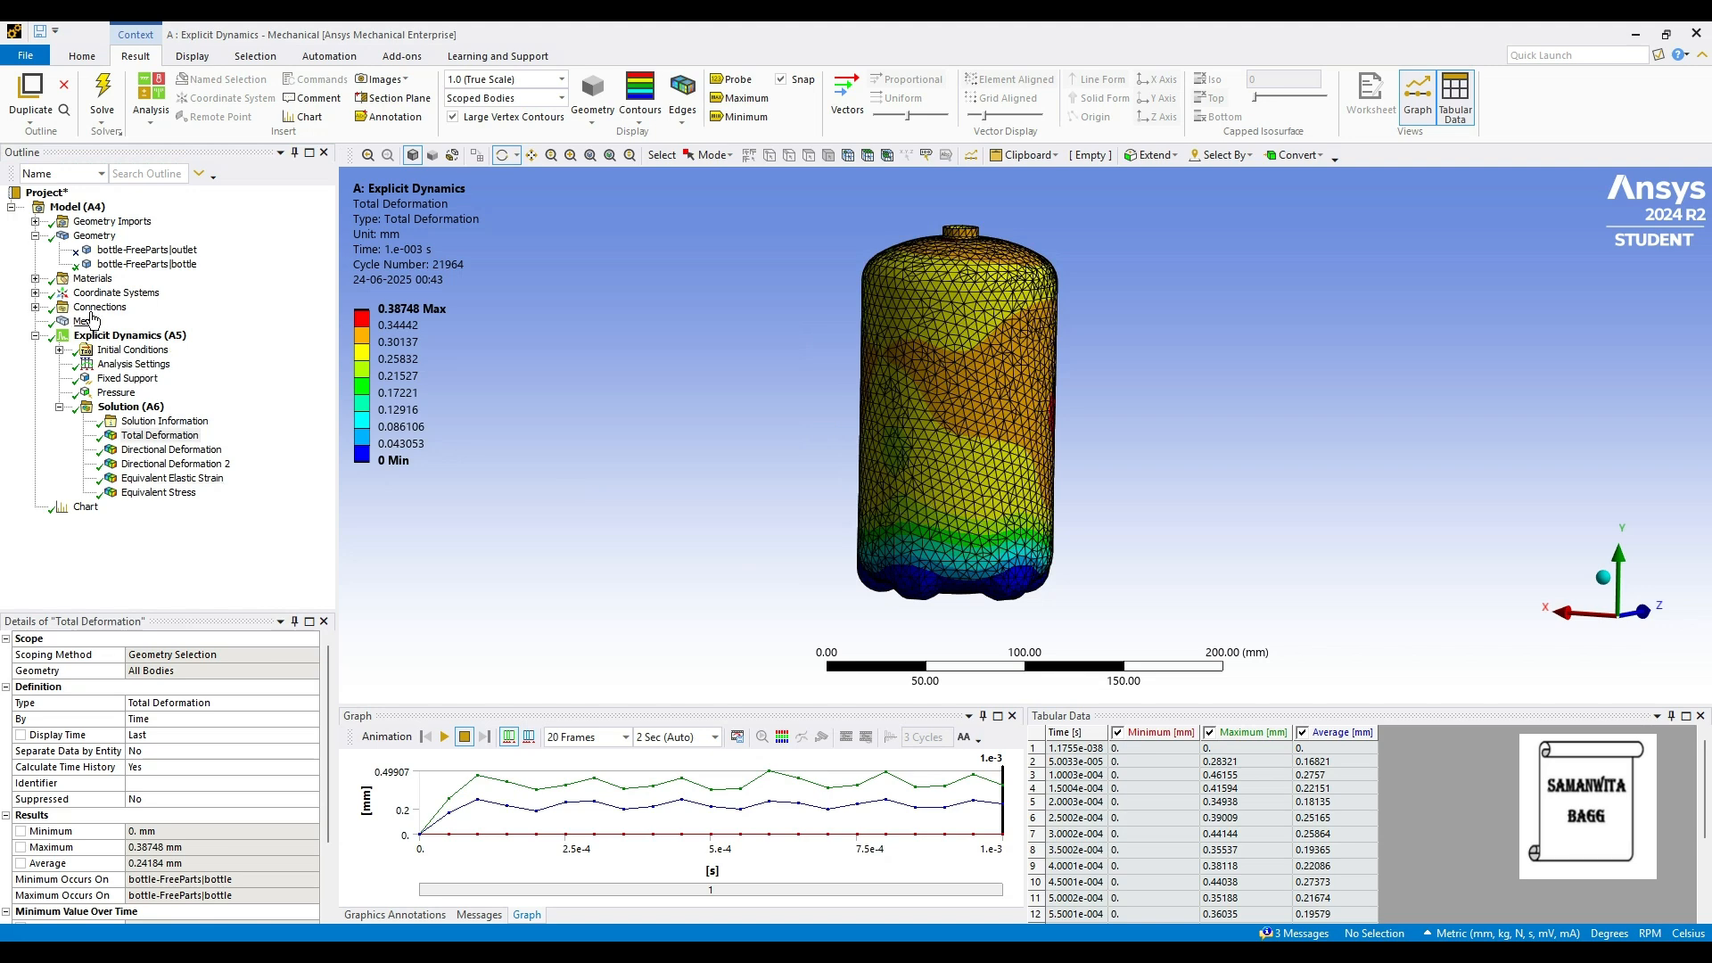
{"action": "left_click", "coordinate": [117, 393]}
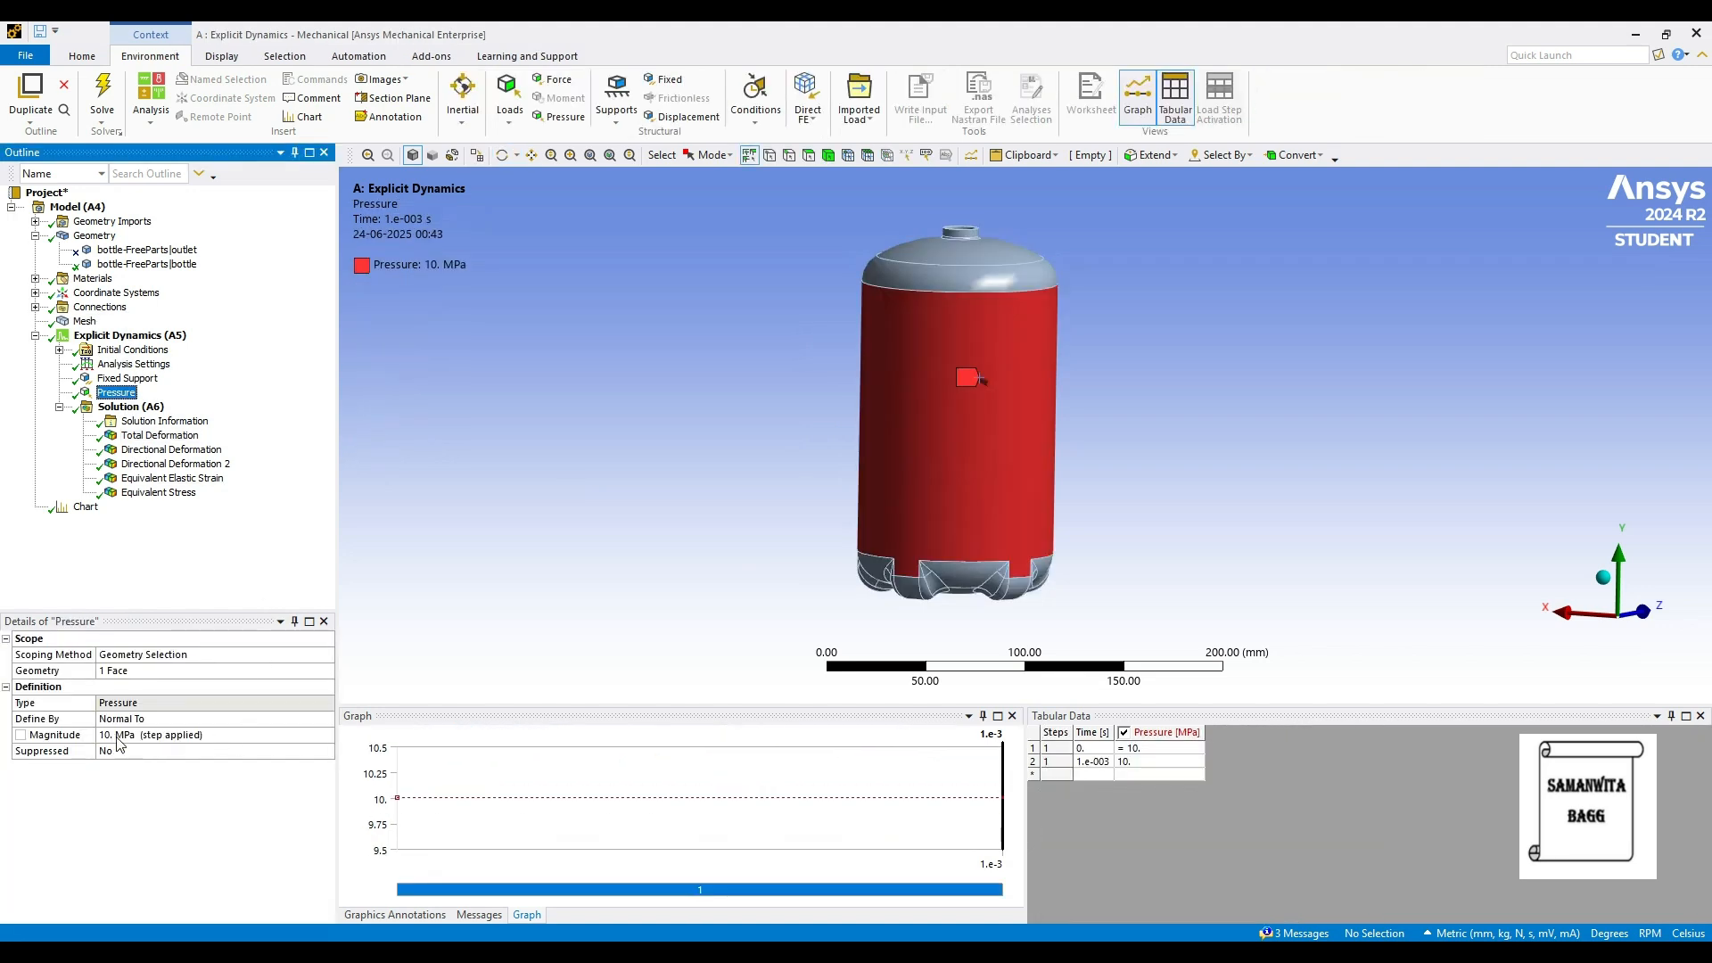
{"action": "left_click", "coordinate": [178, 436]}
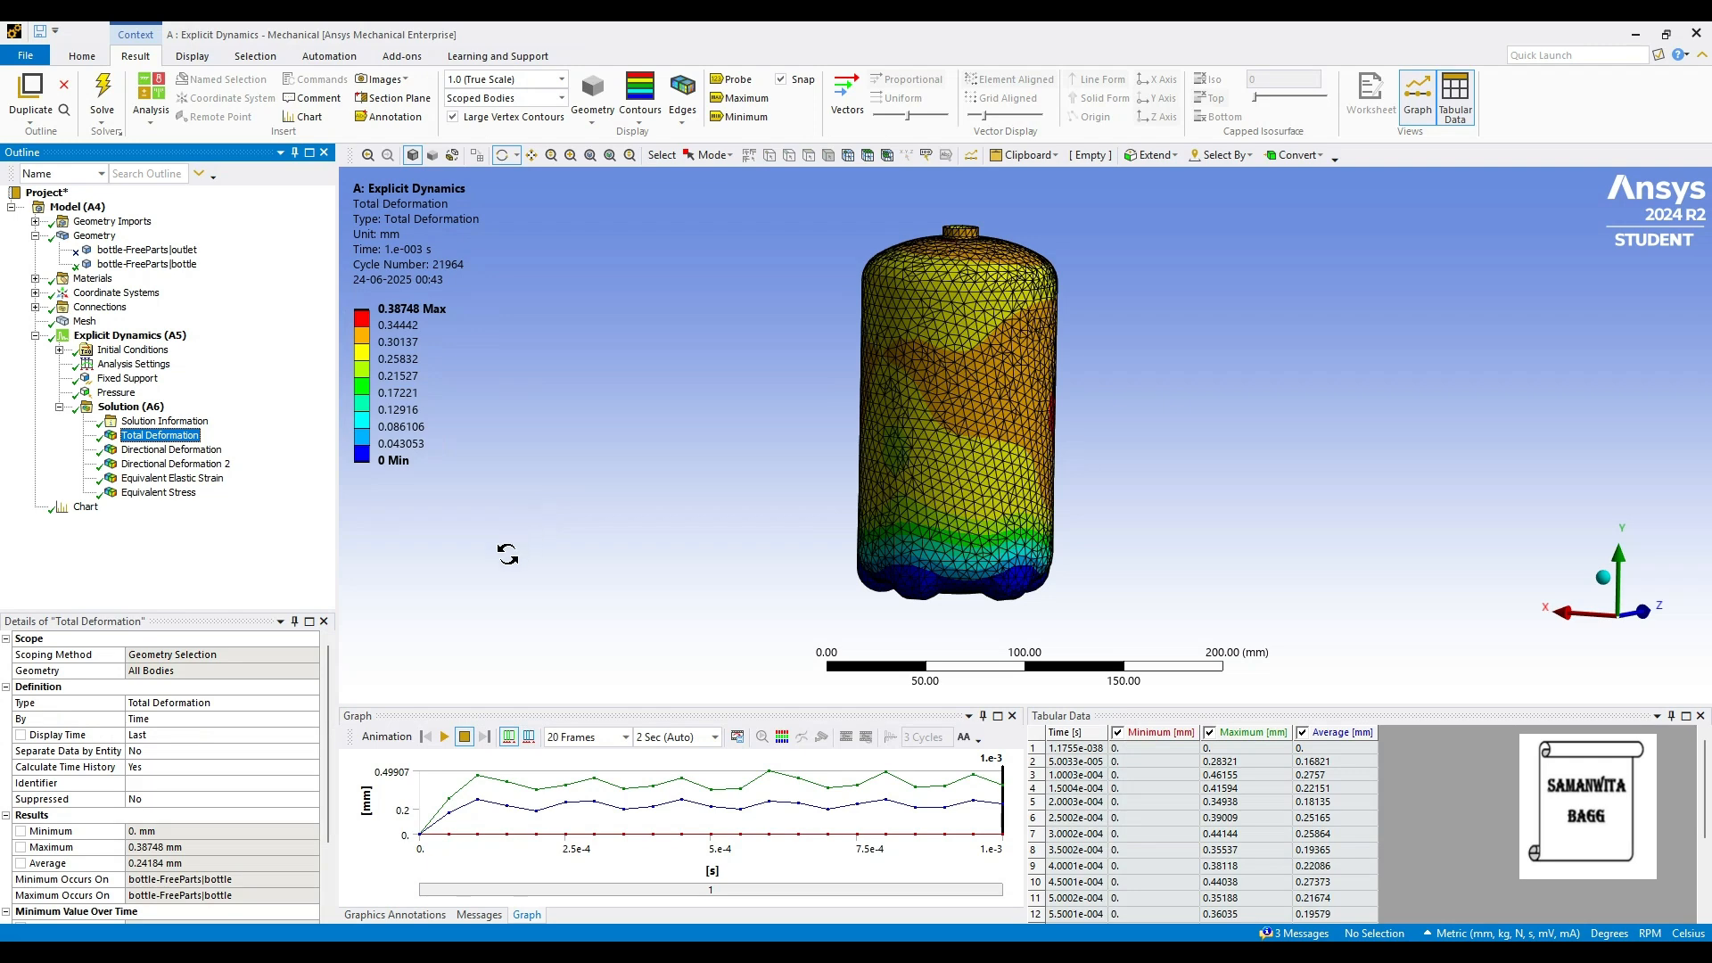
{"action": "left_click", "coordinate": [444, 736]}
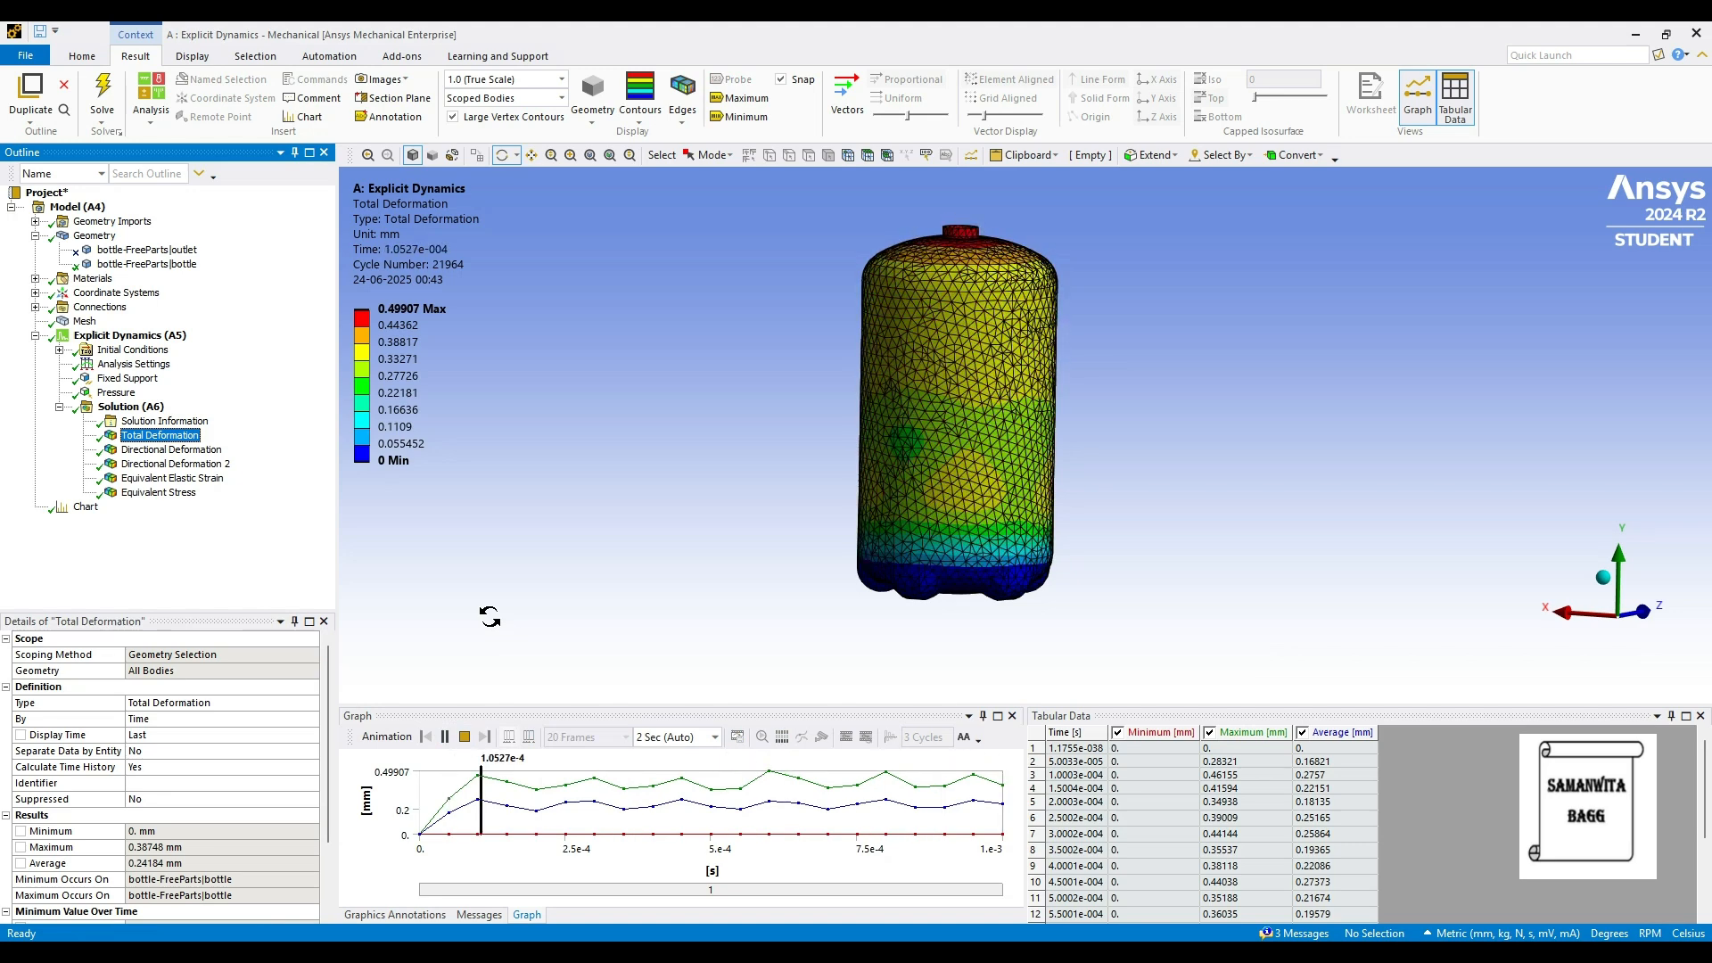
{"action": "left_click", "coordinate": [444, 738]}
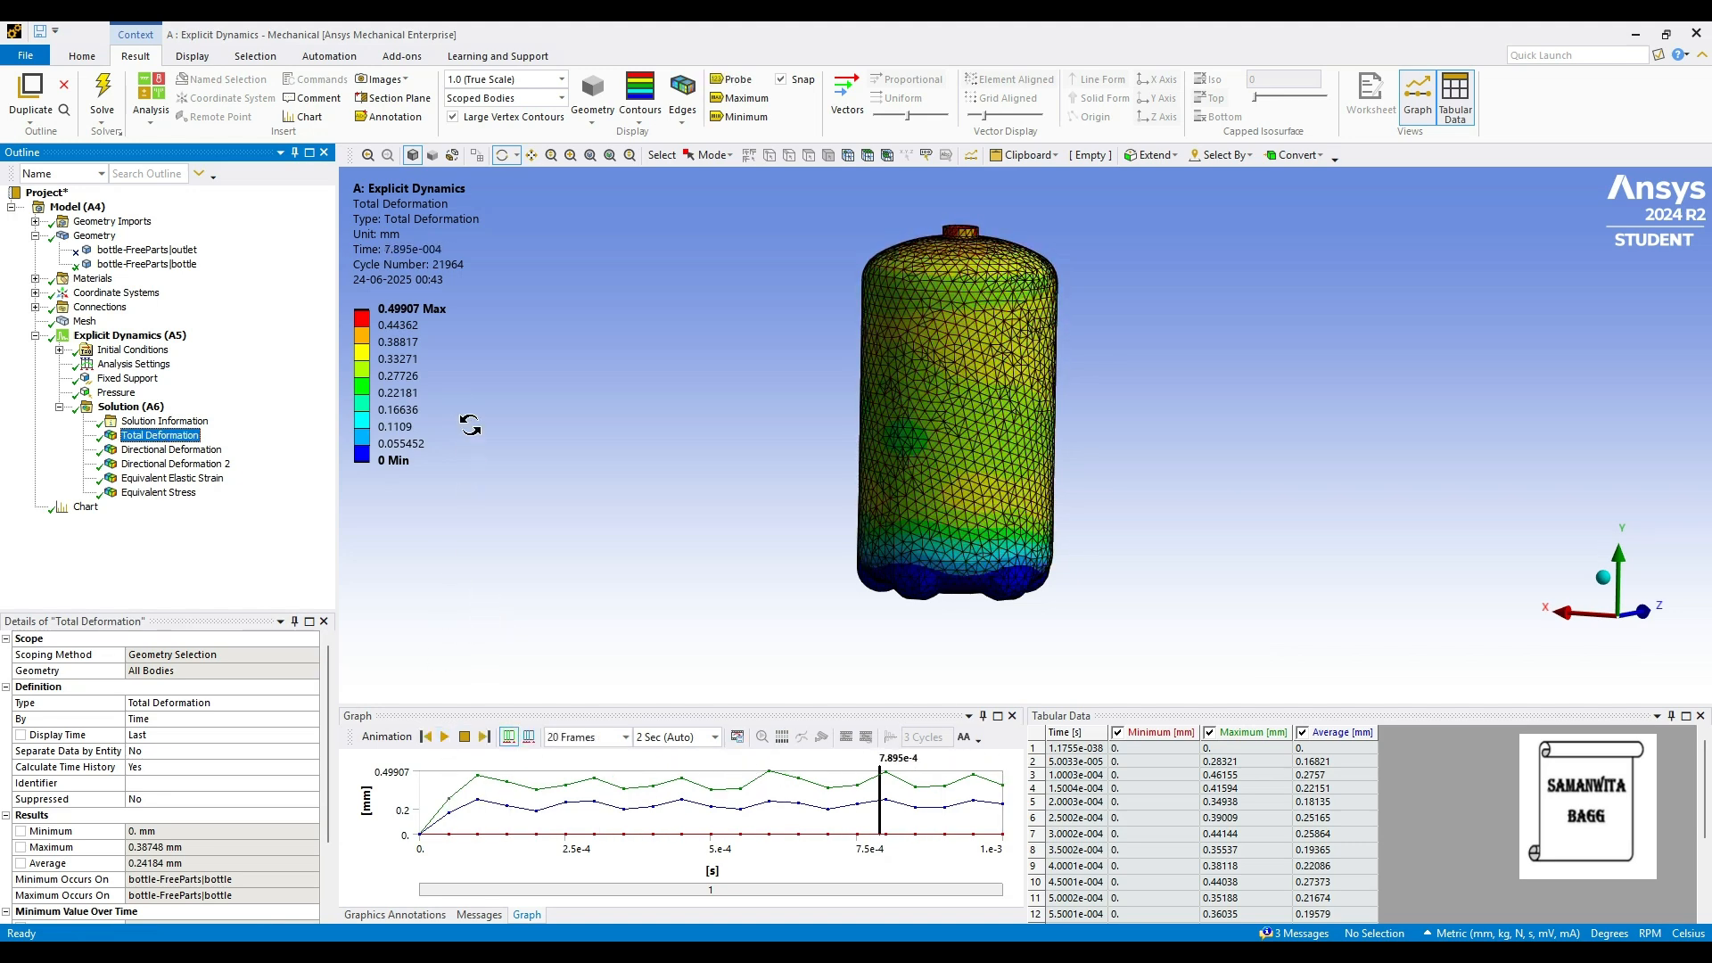
{"action": "left_click", "coordinate": [412, 309]}
Review the steel bottle's directional deformations, elastic strain, animated equivalent stress and stress-strain chart.
{"action": "key", "text": "Down"}
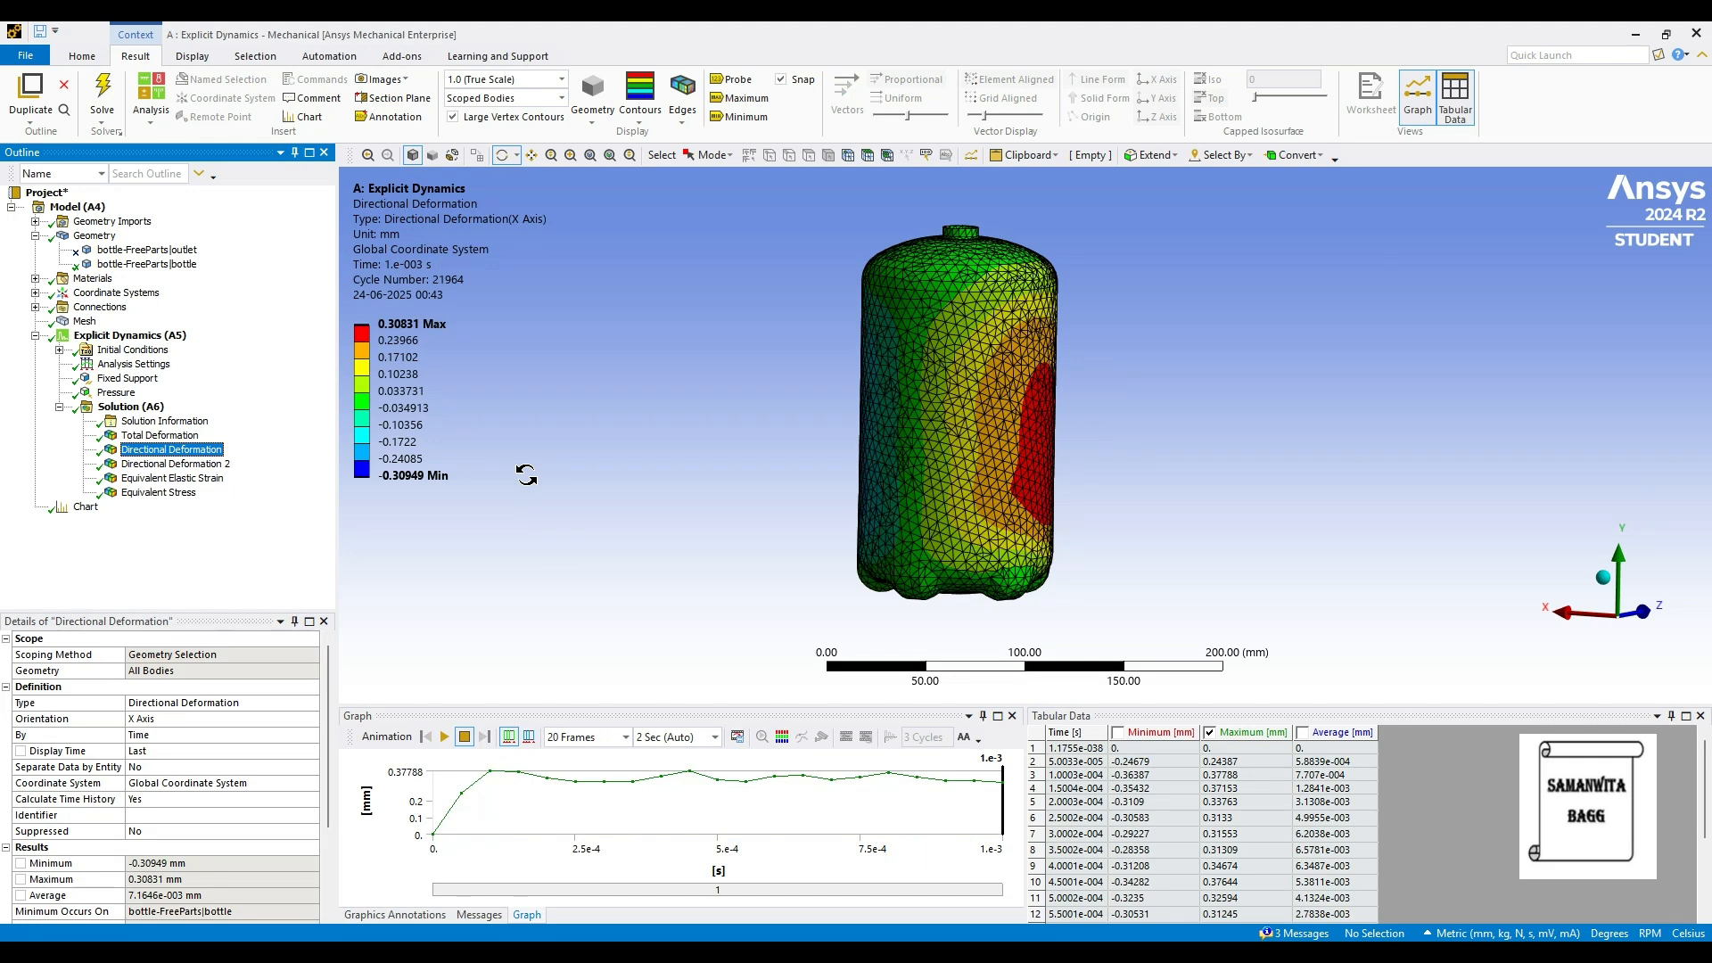
{"action": "key", "text": "Down"}
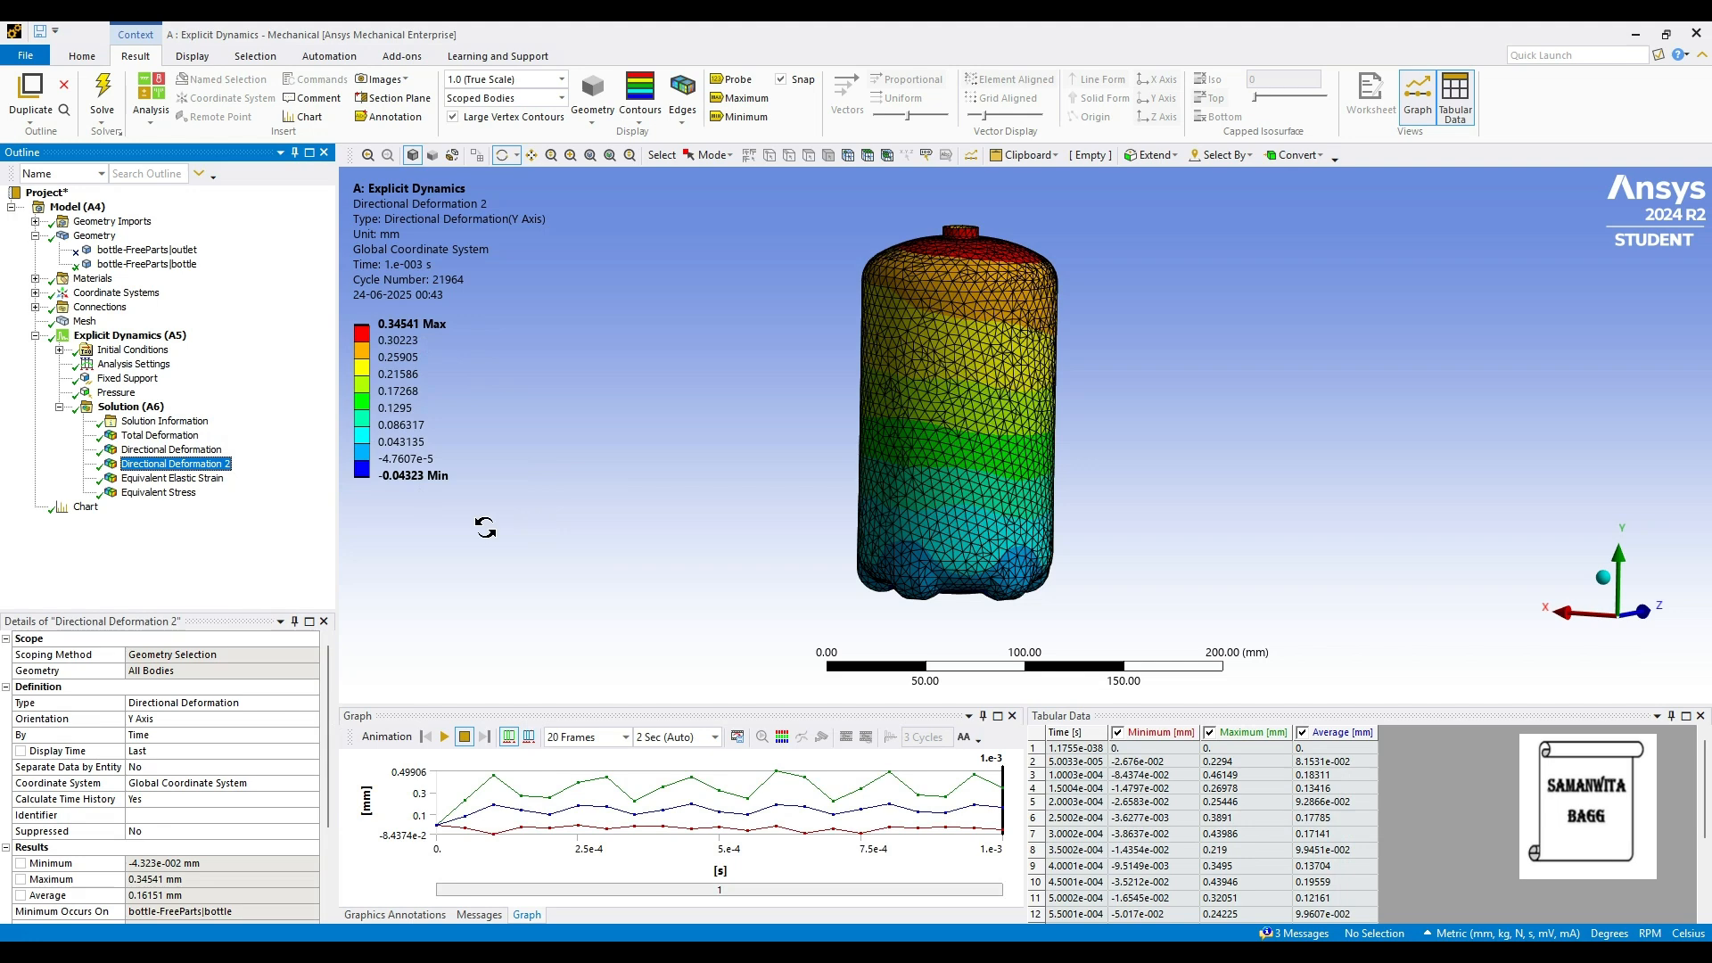
{"action": "left_click", "coordinate": [205, 479]}
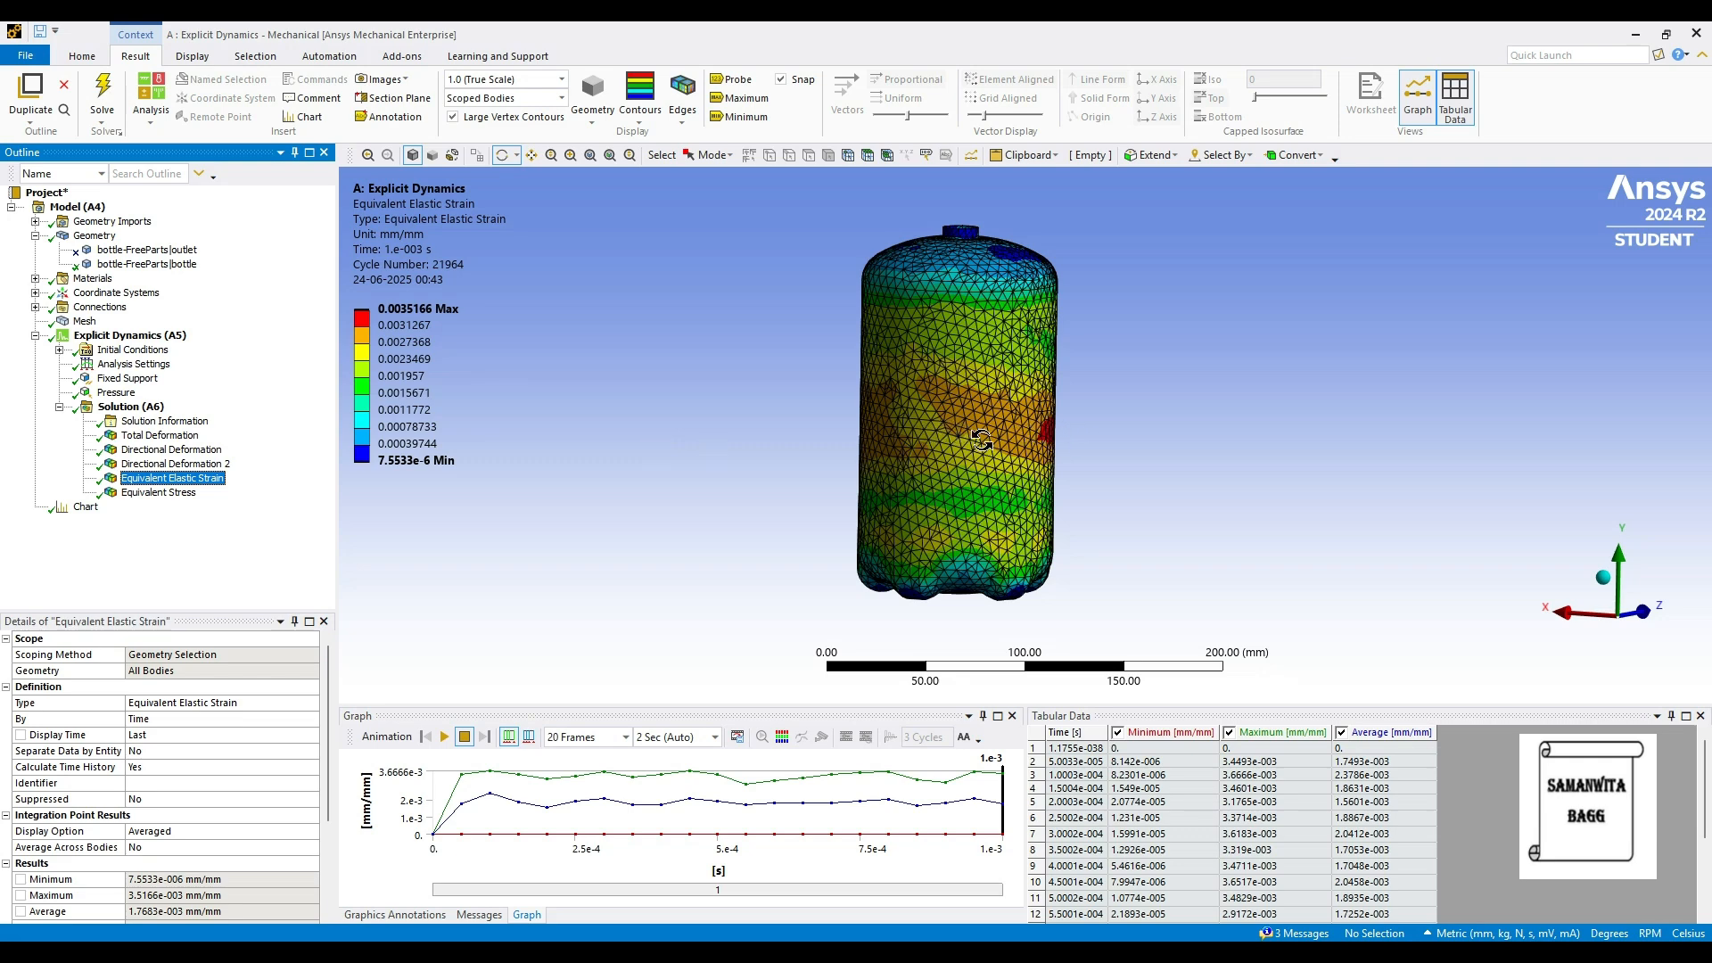
{"action": "left_click", "coordinate": [160, 493]}
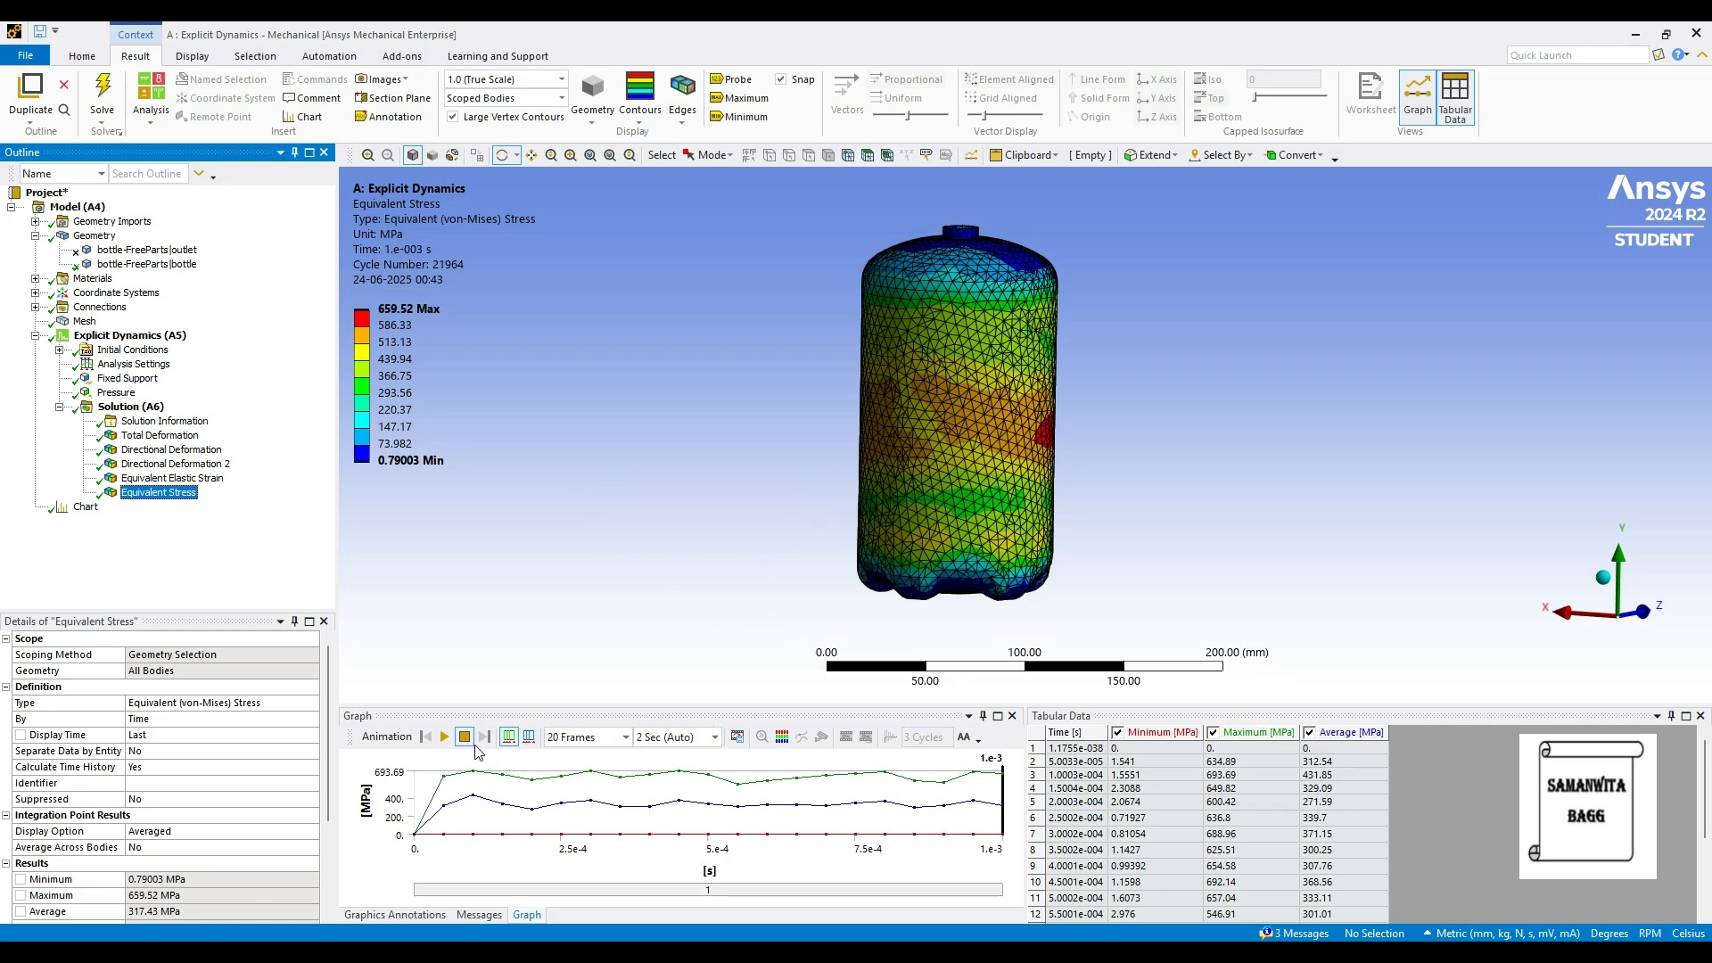
{"action": "left_click", "coordinate": [444, 737]}
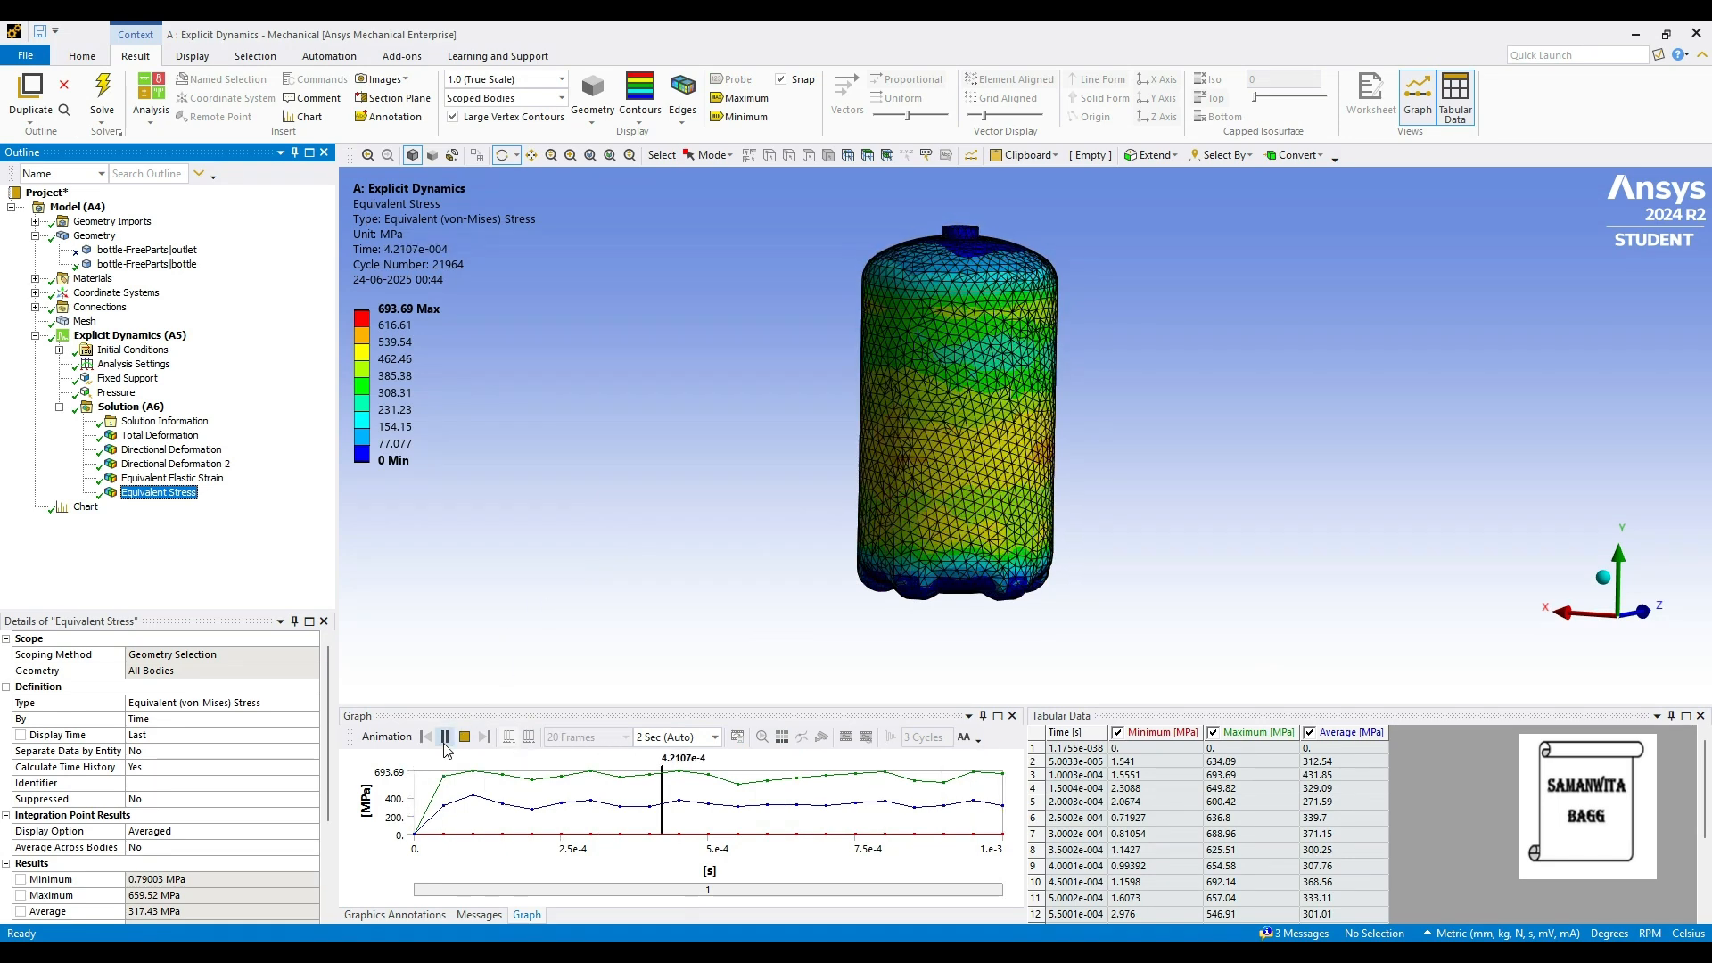
{"action": "left_click", "coordinate": [85, 506]}
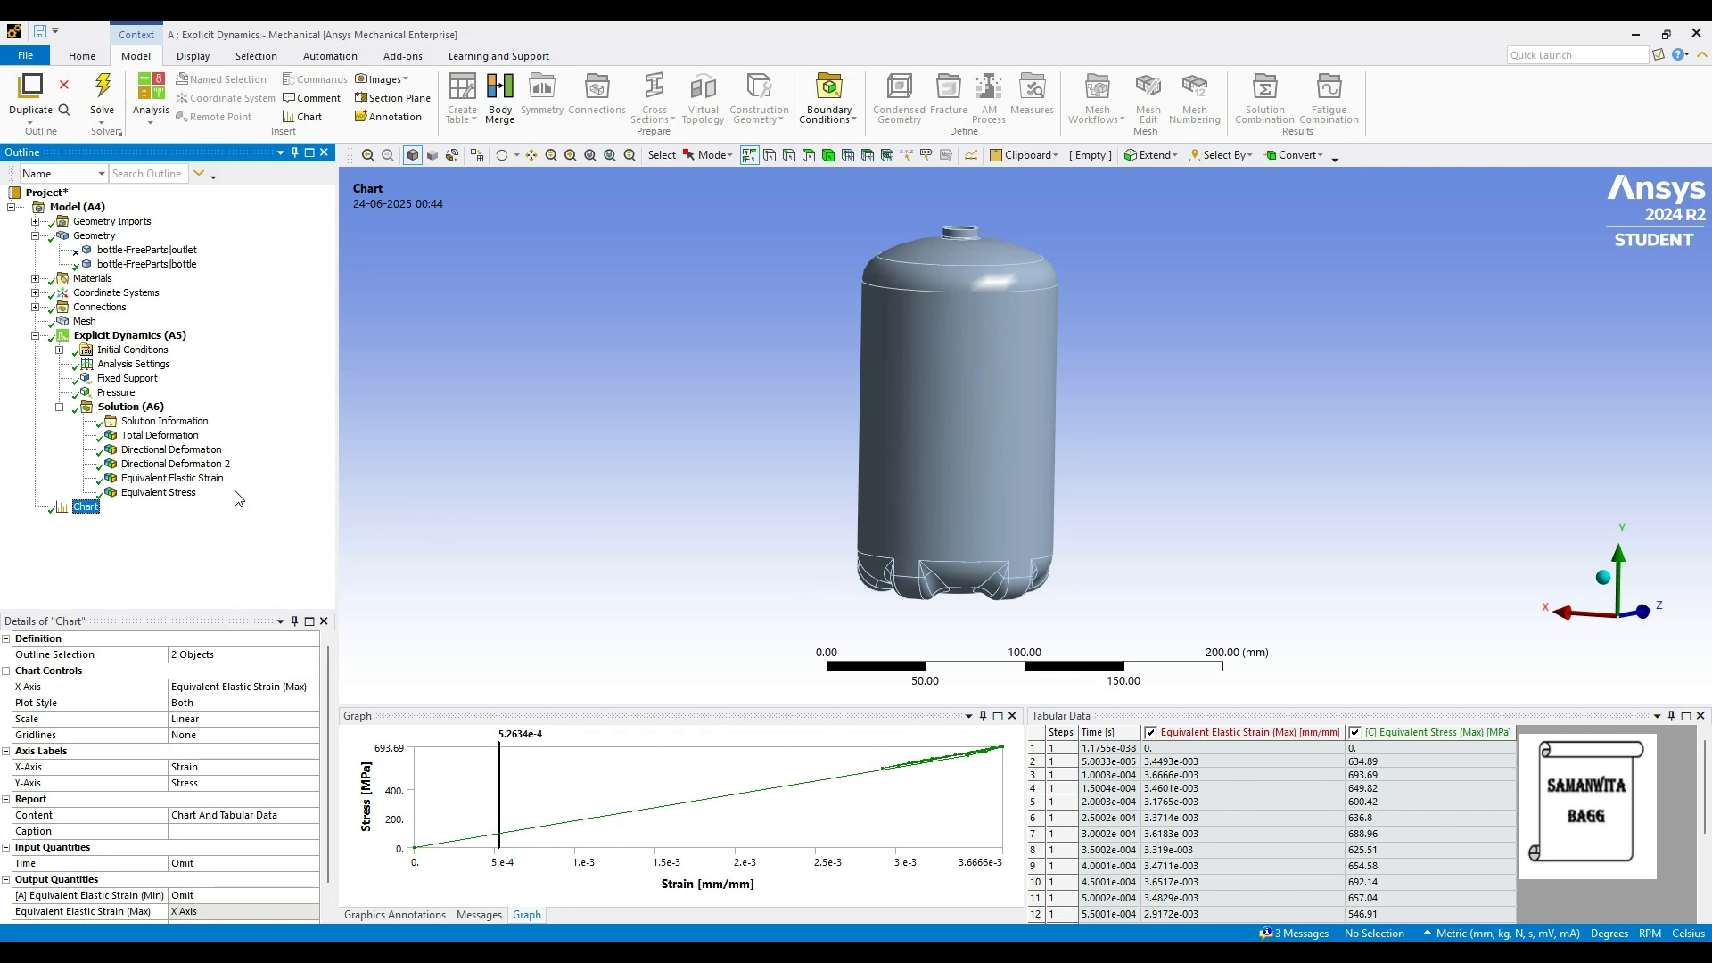
{"action": "left_click", "coordinate": [160, 435]}
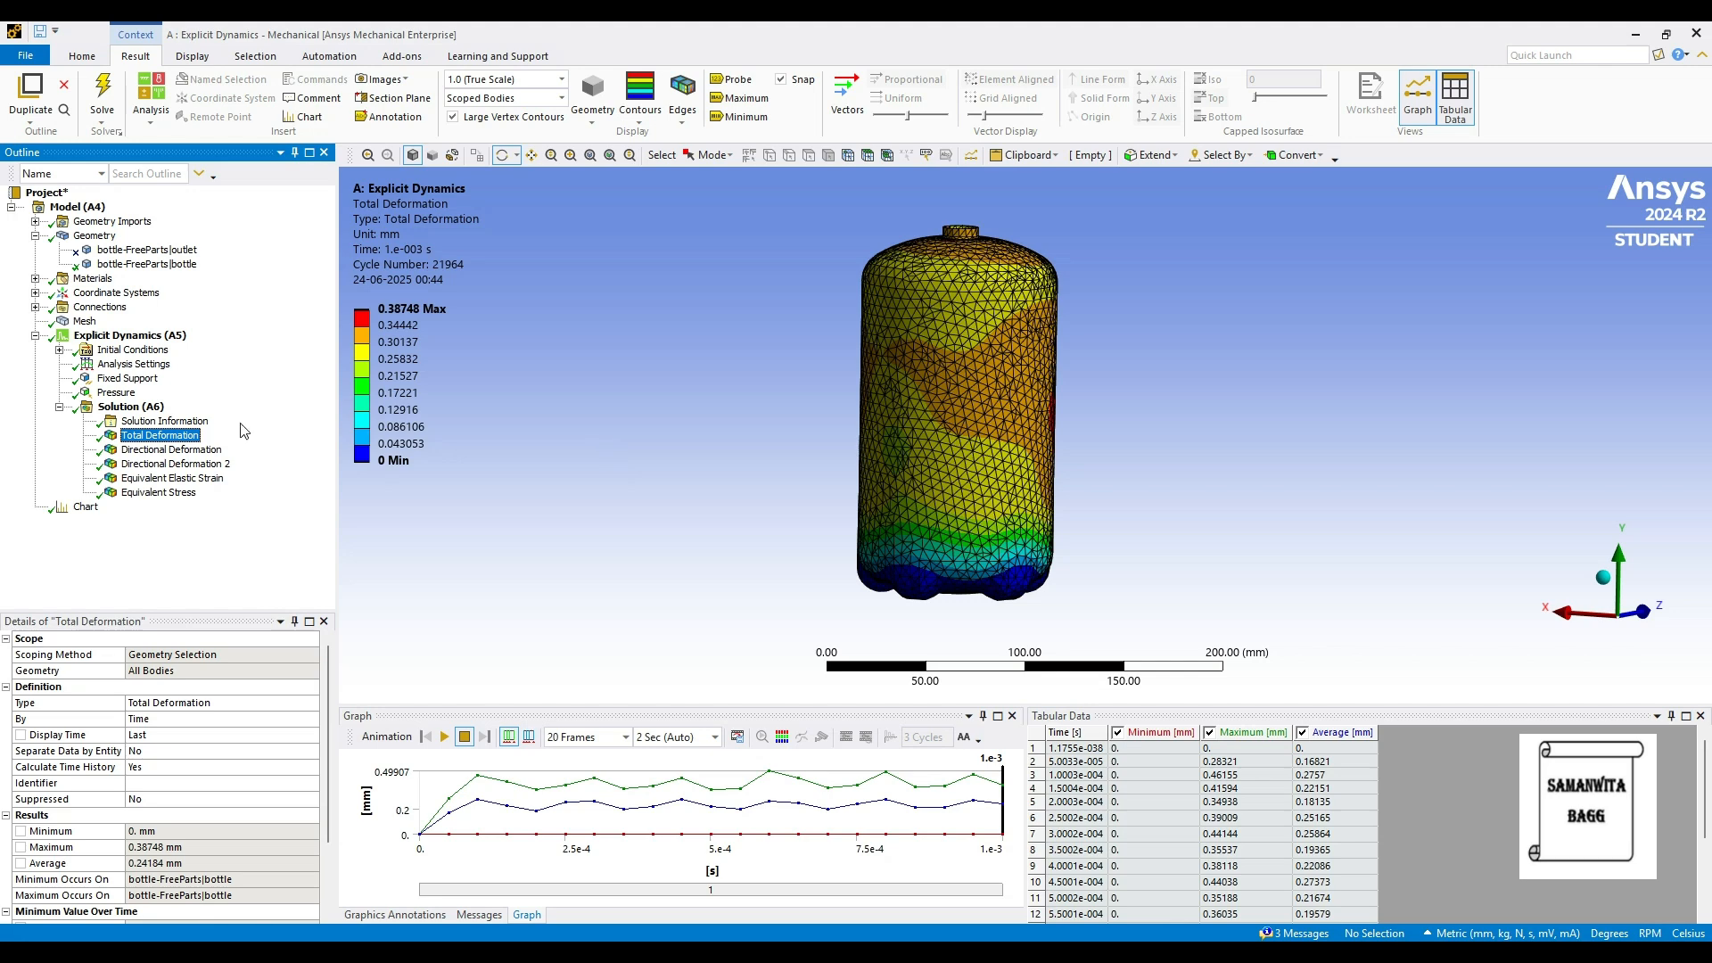
Change the bottle body's material assignment to ALUMINUM and solve the analysis again.
{"action": "left_click", "coordinate": [147, 264]}
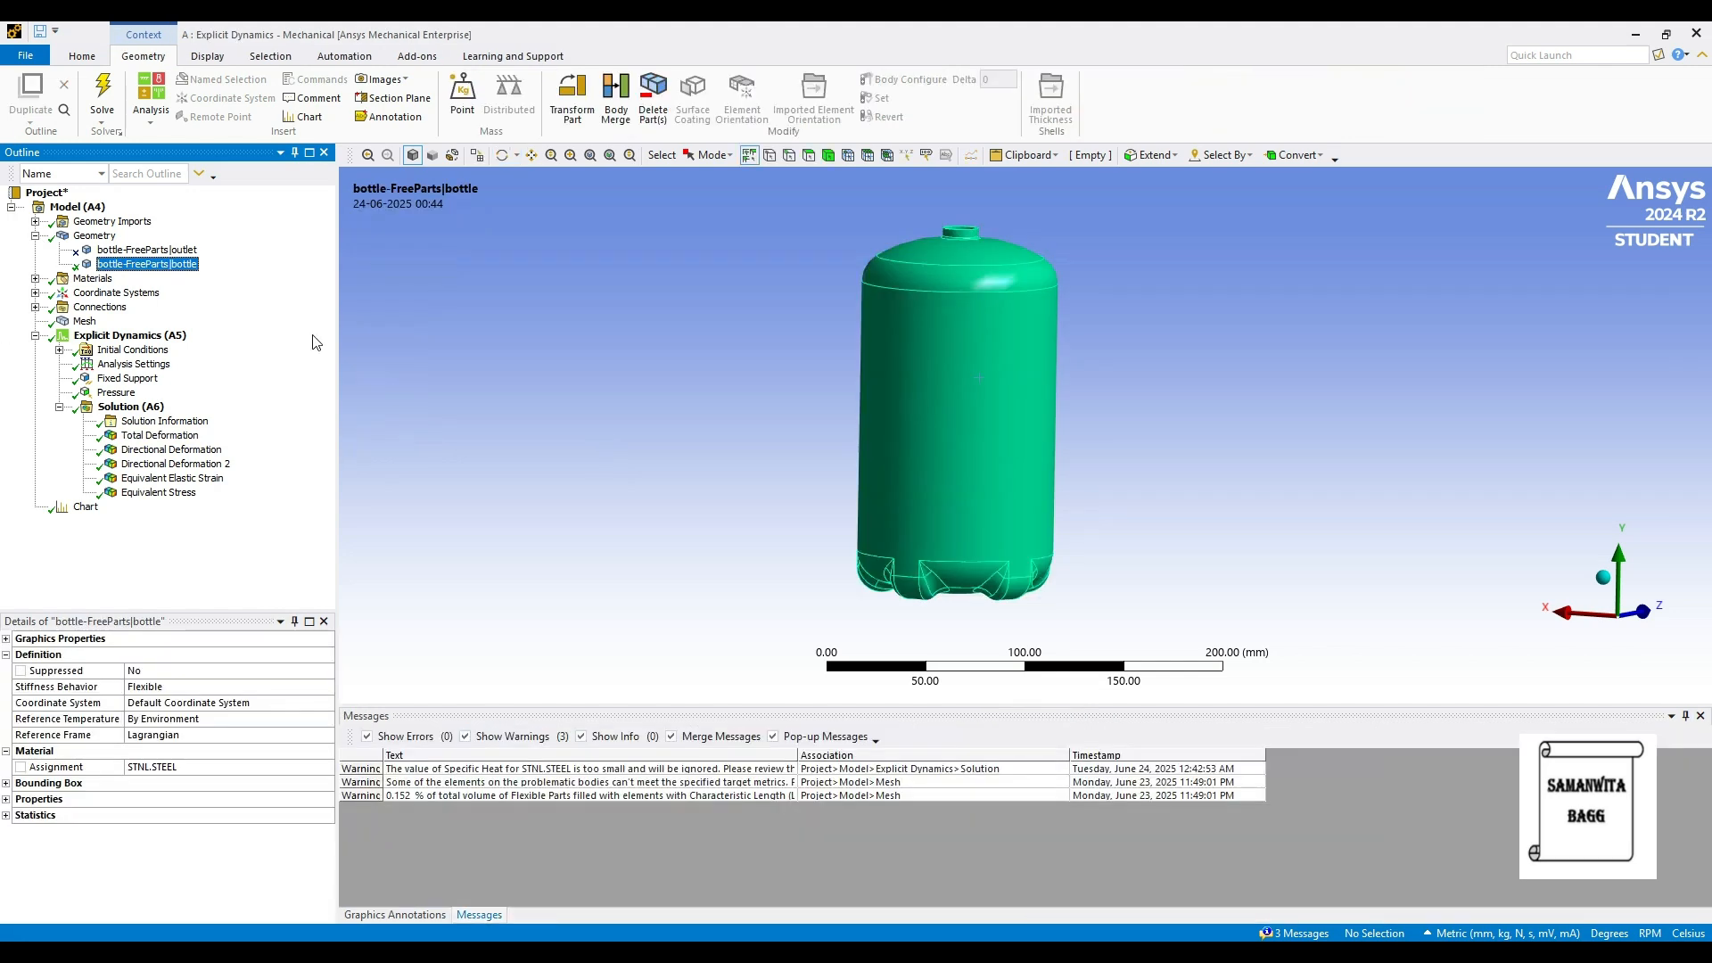
{"action": "left_click", "coordinate": [312, 771]}
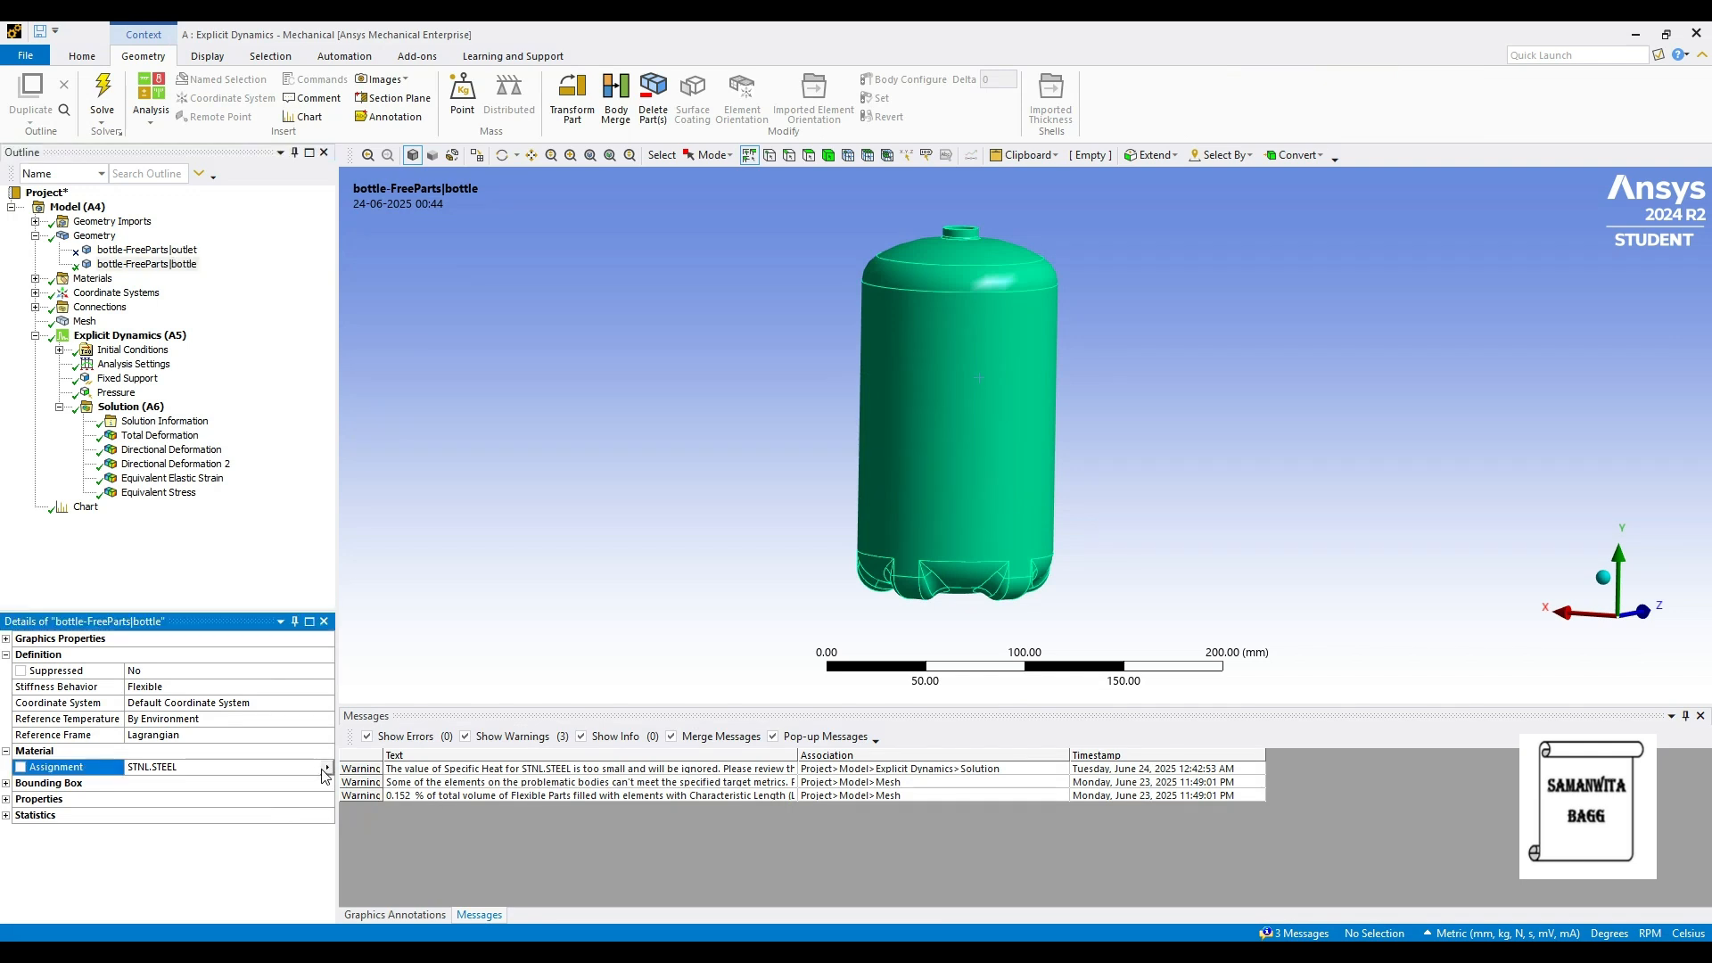
{"action": "left_click", "coordinate": [326, 767]}
{"action": "left_click", "coordinate": [399, 587]}
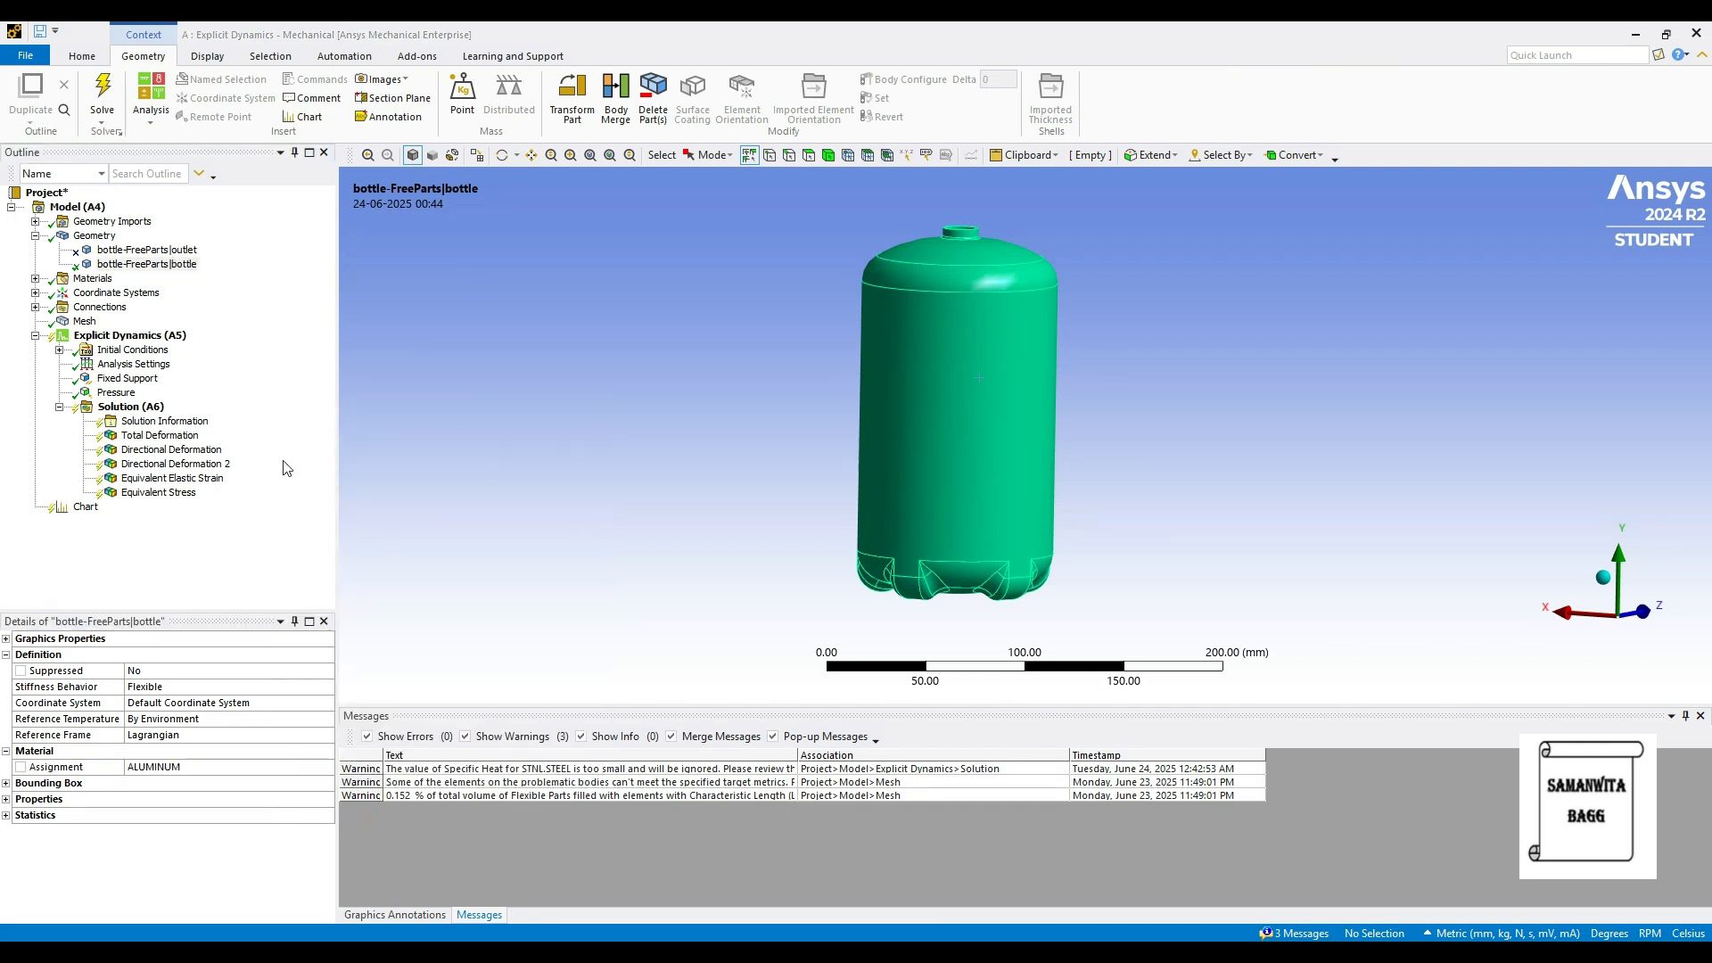
{"action": "left_click", "coordinate": [131, 406]}
{"action": "left_click", "coordinate": [209, 93]}
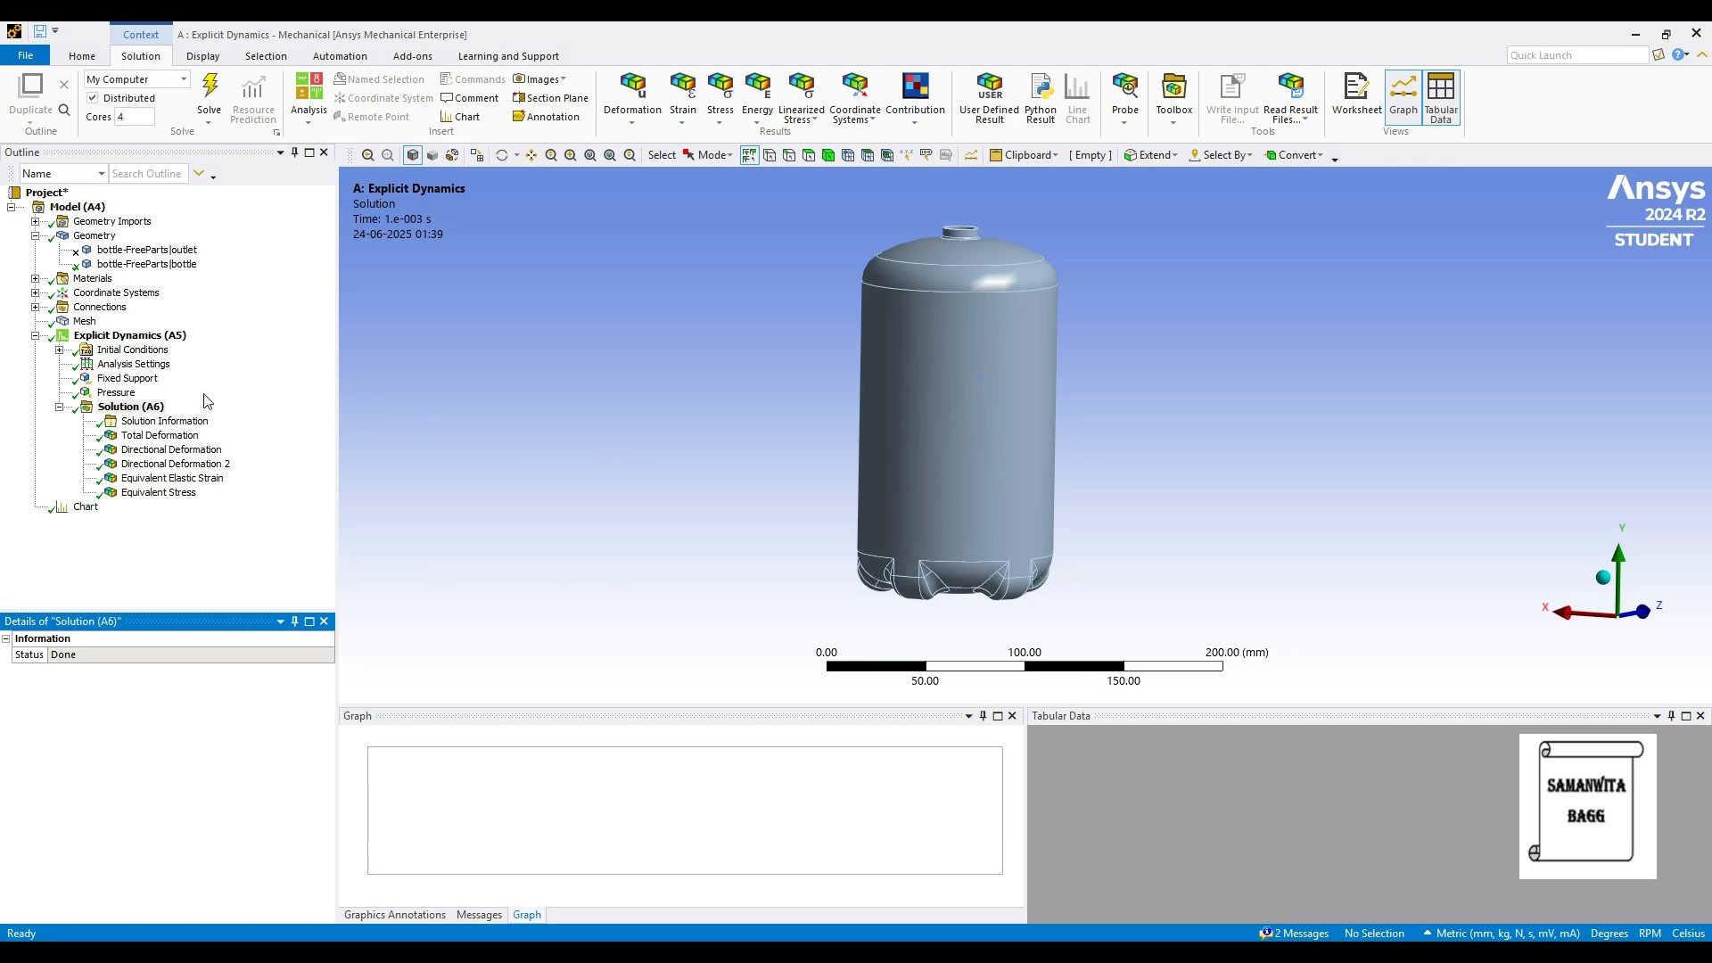
Review the aluminum bottle's total deformation, X and Y directional deformations, equivalent elastic strain and equivalent stress results.
{"action": "left_click", "coordinate": [160, 435]}
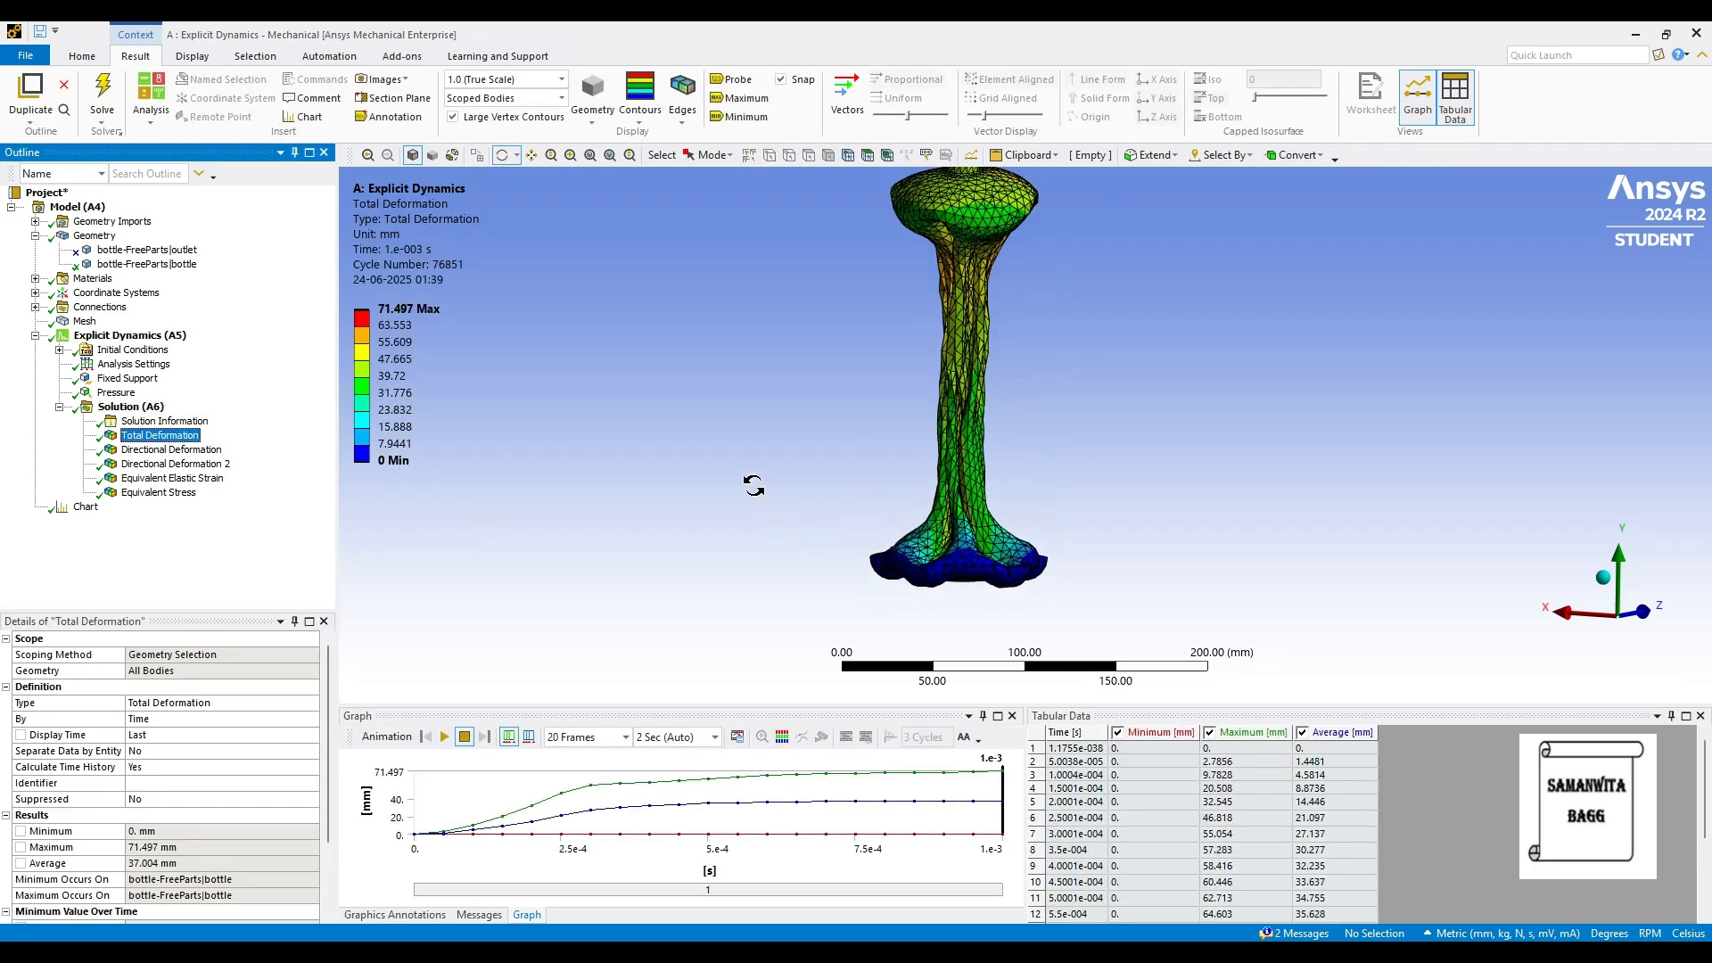
{"action": "left_click_drag", "start_coordinate": [774, 485], "coordinate": [726, 524]}
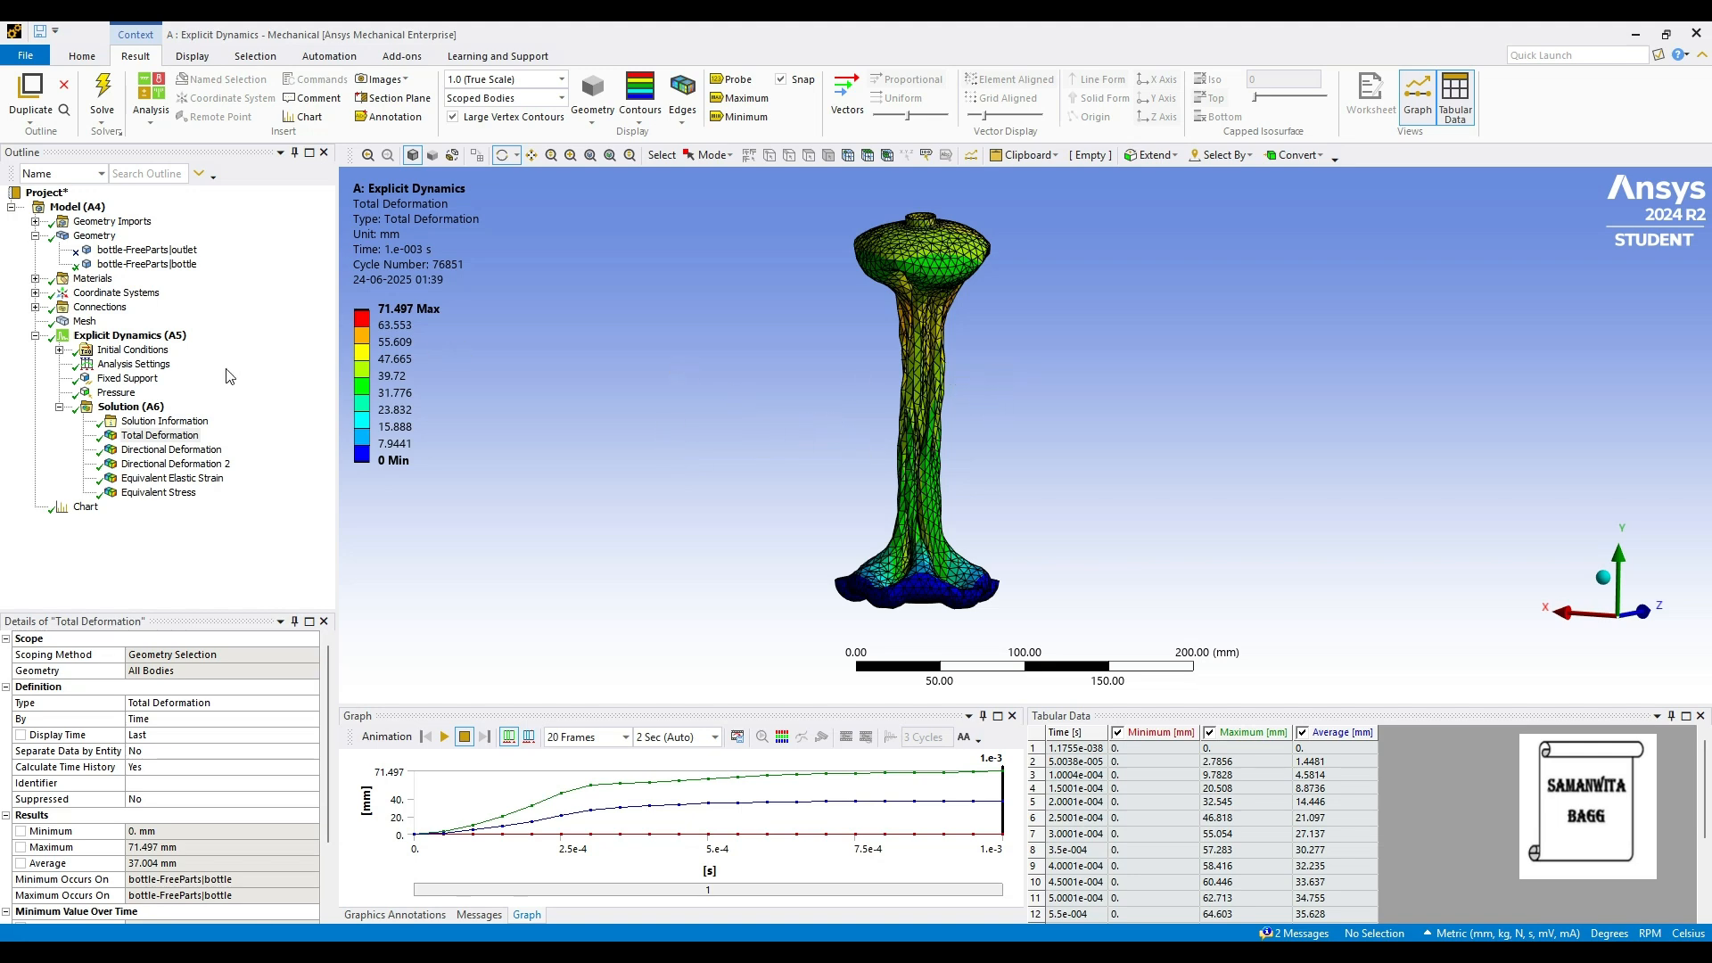
{"action": "left_click", "coordinate": [193, 451]}
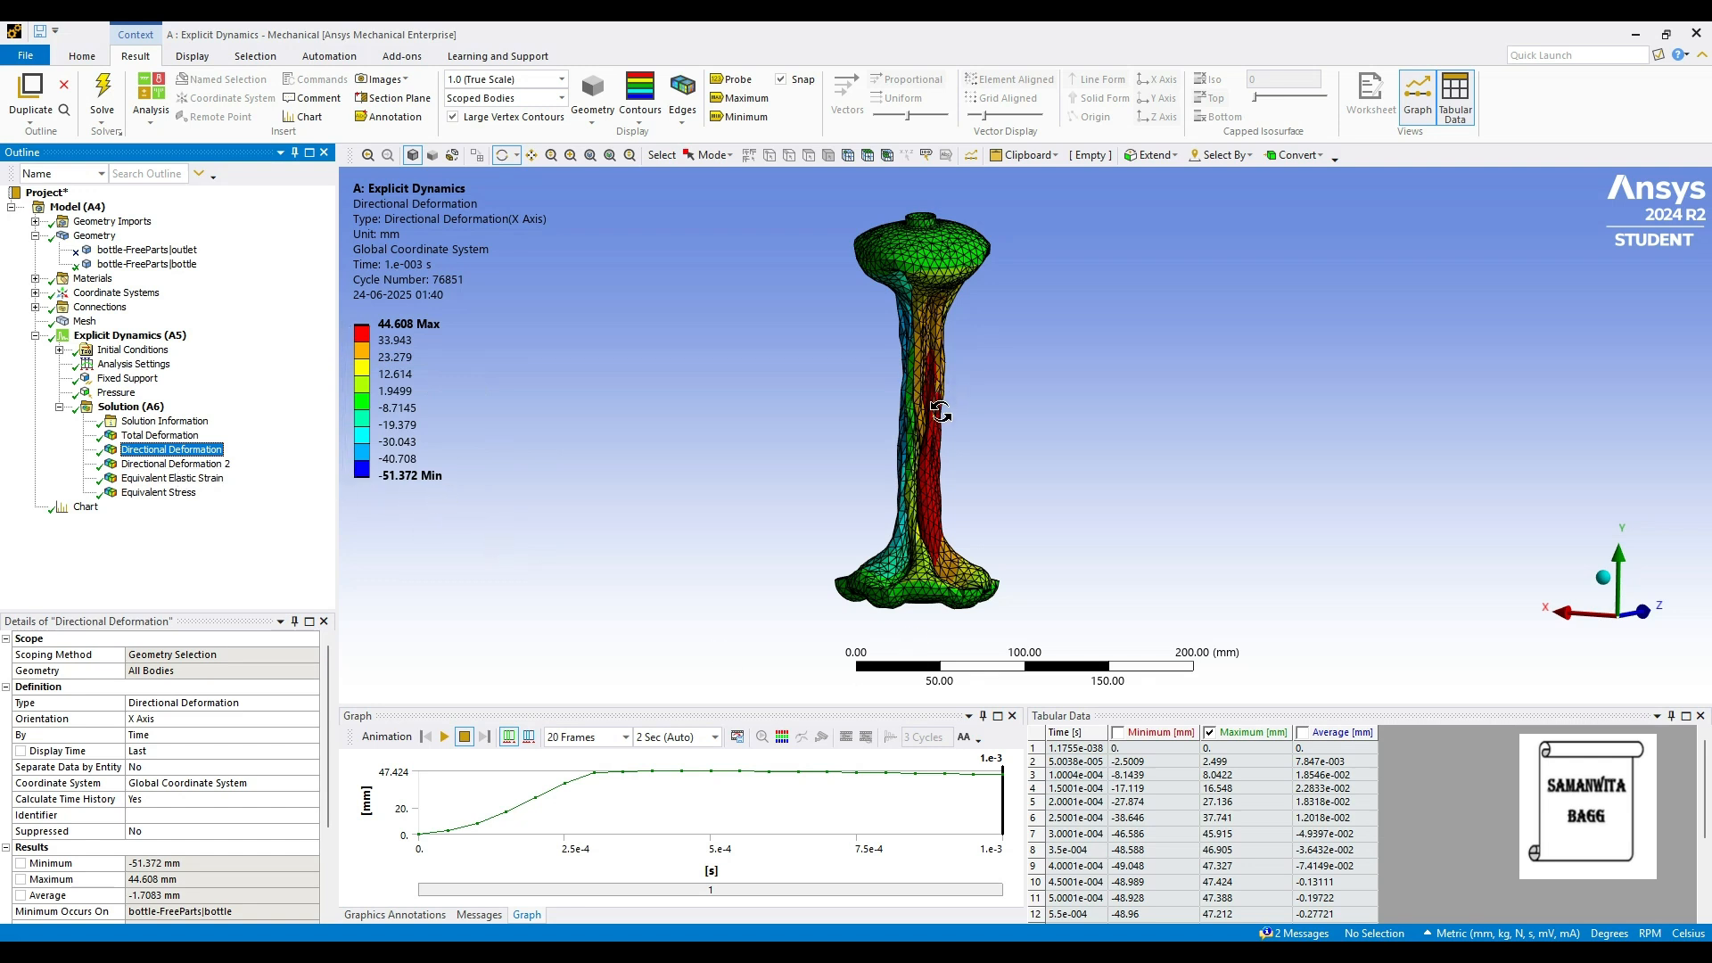
{"action": "left_click", "coordinate": [219, 464]}
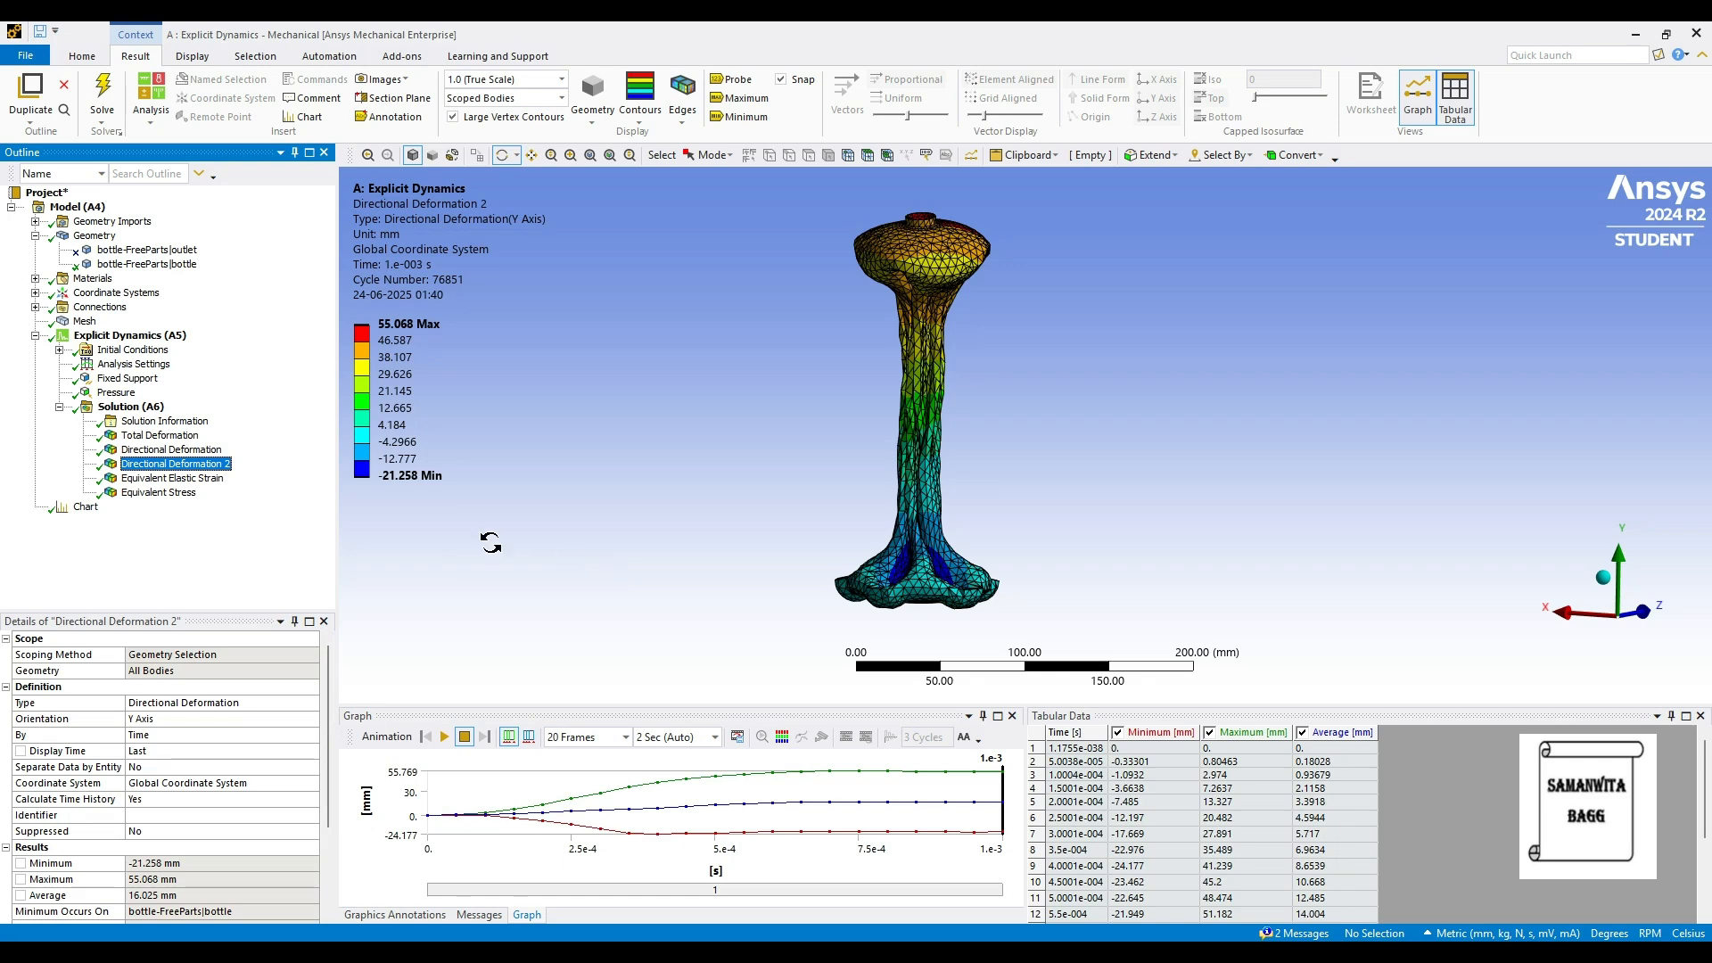
{"action": "left_click", "coordinate": [201, 478]}
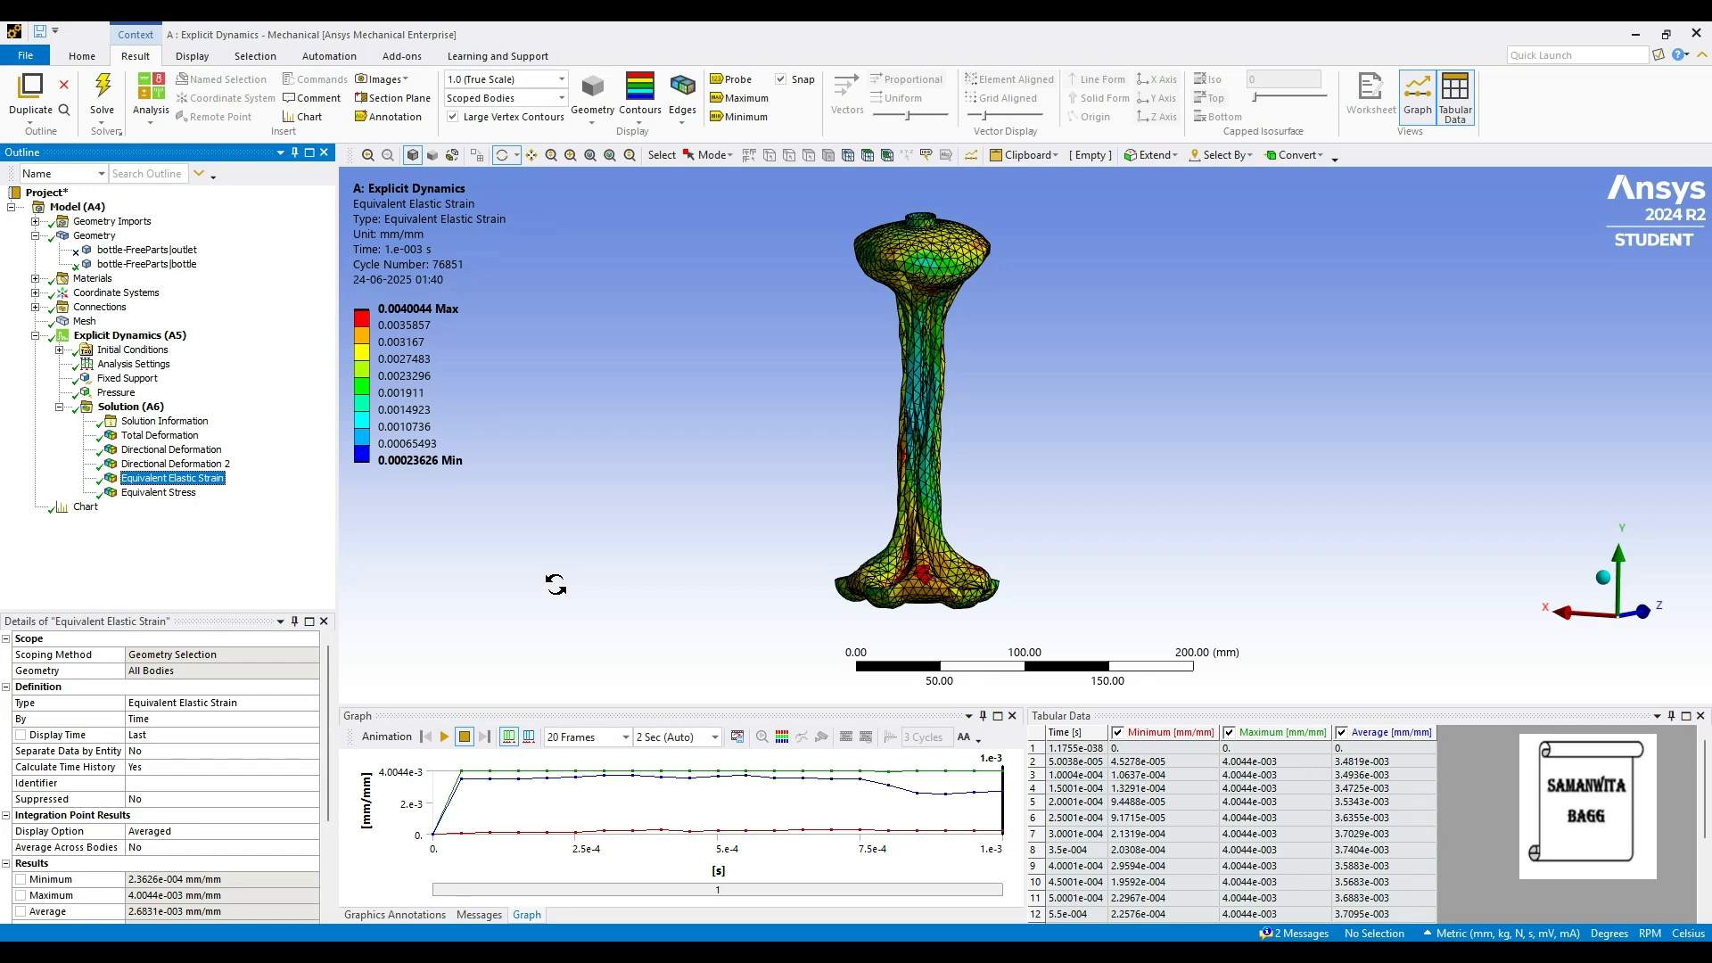
{"action": "left_click", "coordinate": [161, 492]}
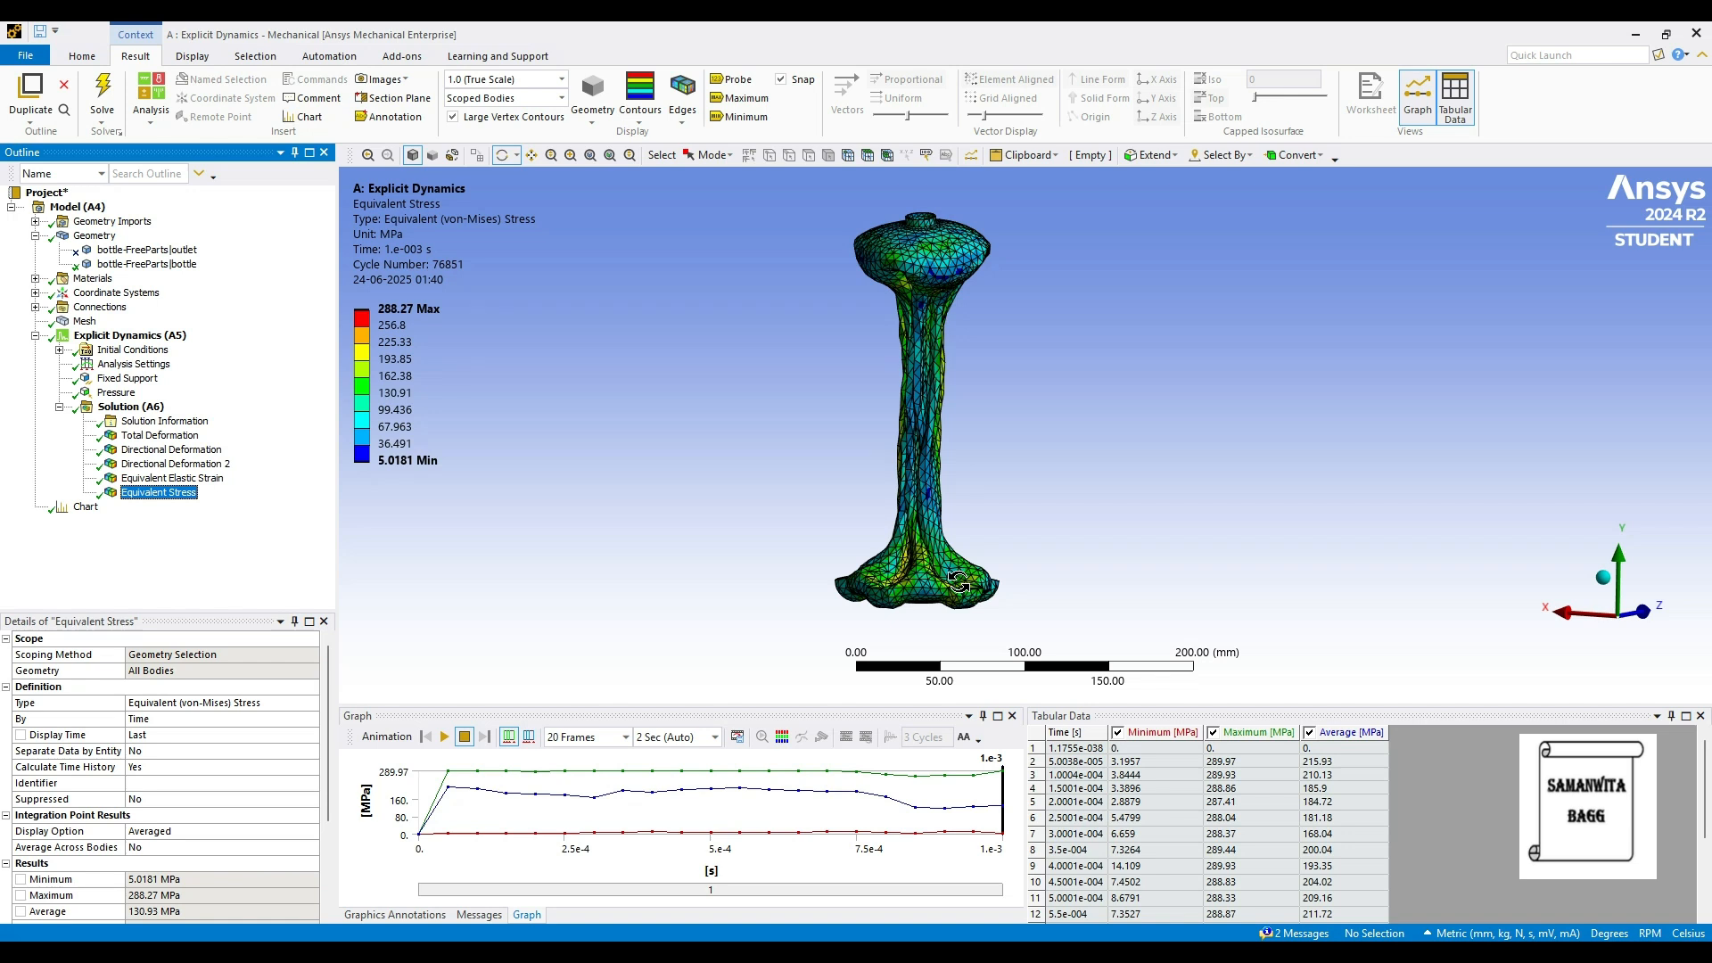
Display the total deformation result and switch the unit system to Metric (cm, g, dyne, s, V, A).
{"action": "left_click", "coordinate": [159, 435]}
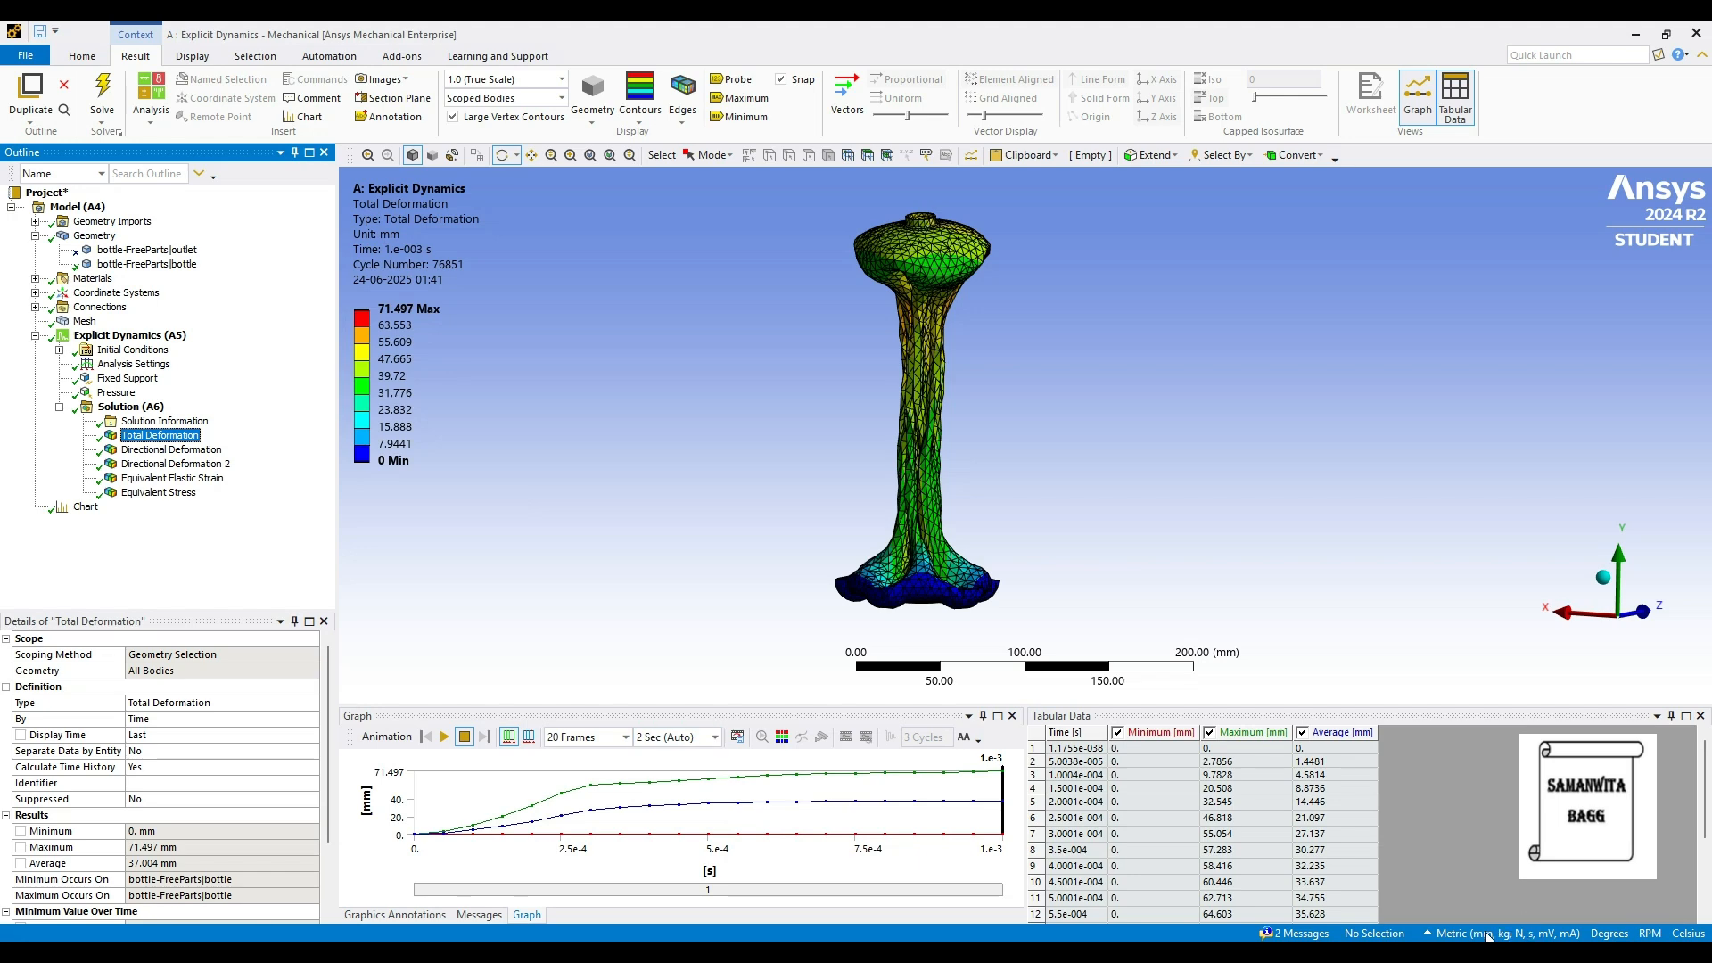
{"action": "left_click", "coordinate": [1491, 936]}
{"action": "left_click", "coordinate": [1520, 603]}
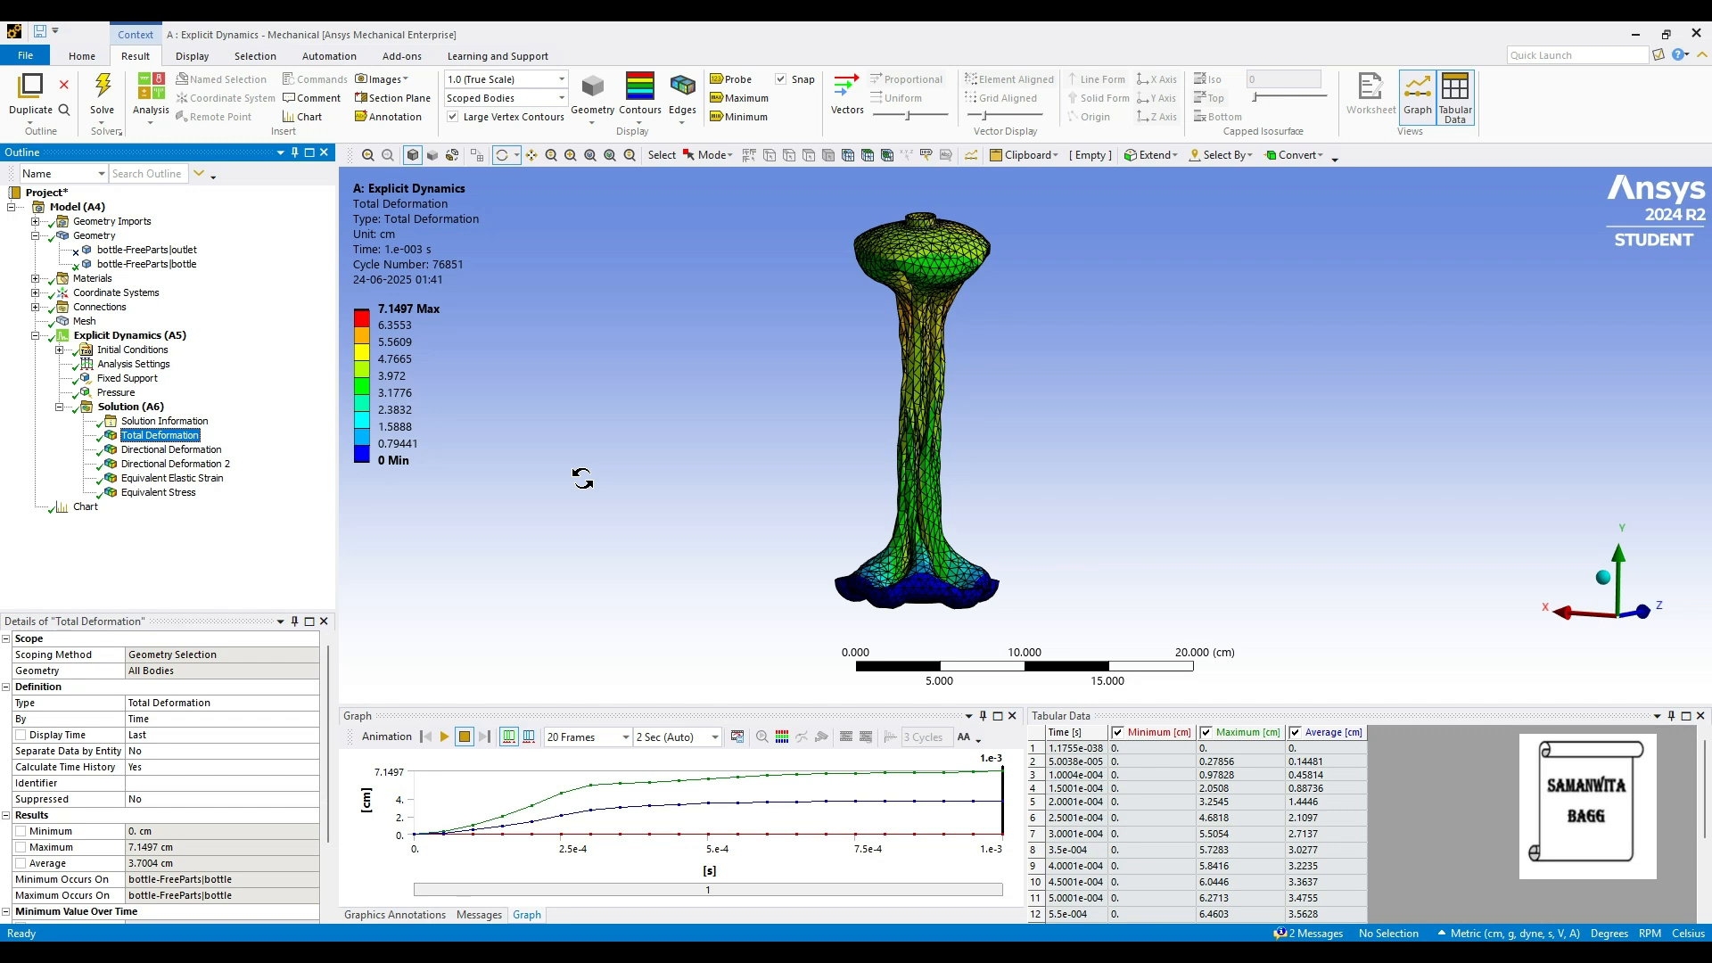
Check the end time in the analysis settings and return to the total deformation result.
{"action": "left_click", "coordinate": [134, 363]}
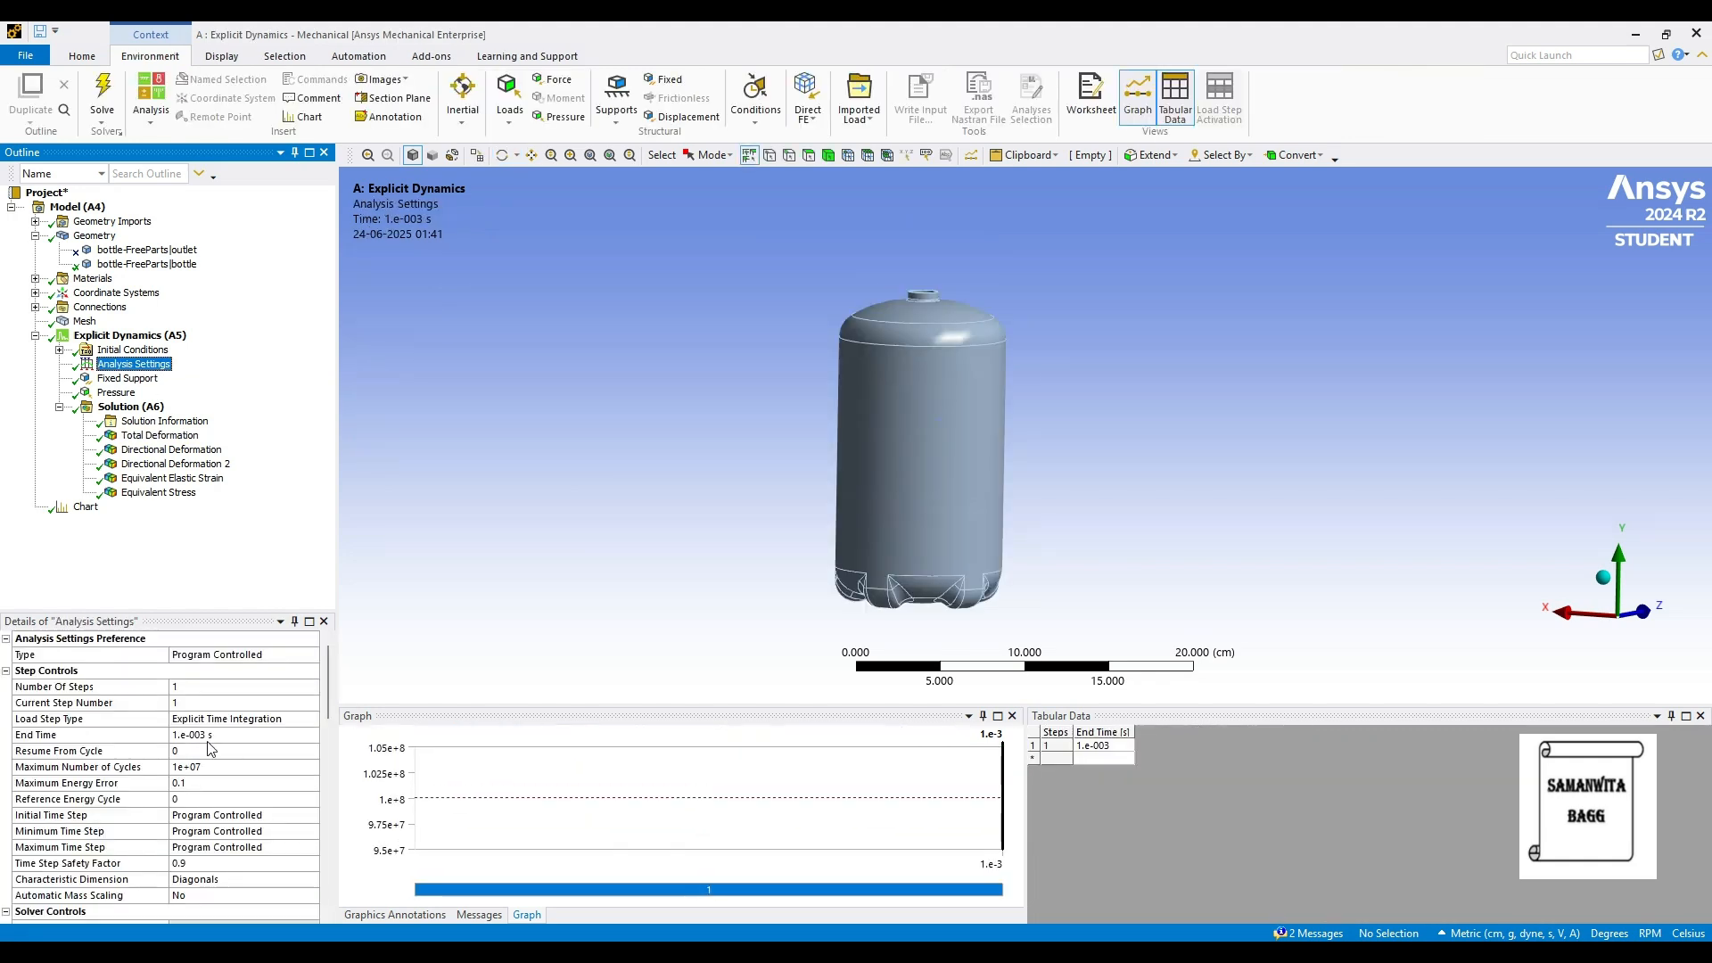
{"action": "left_click", "coordinate": [205, 736]}
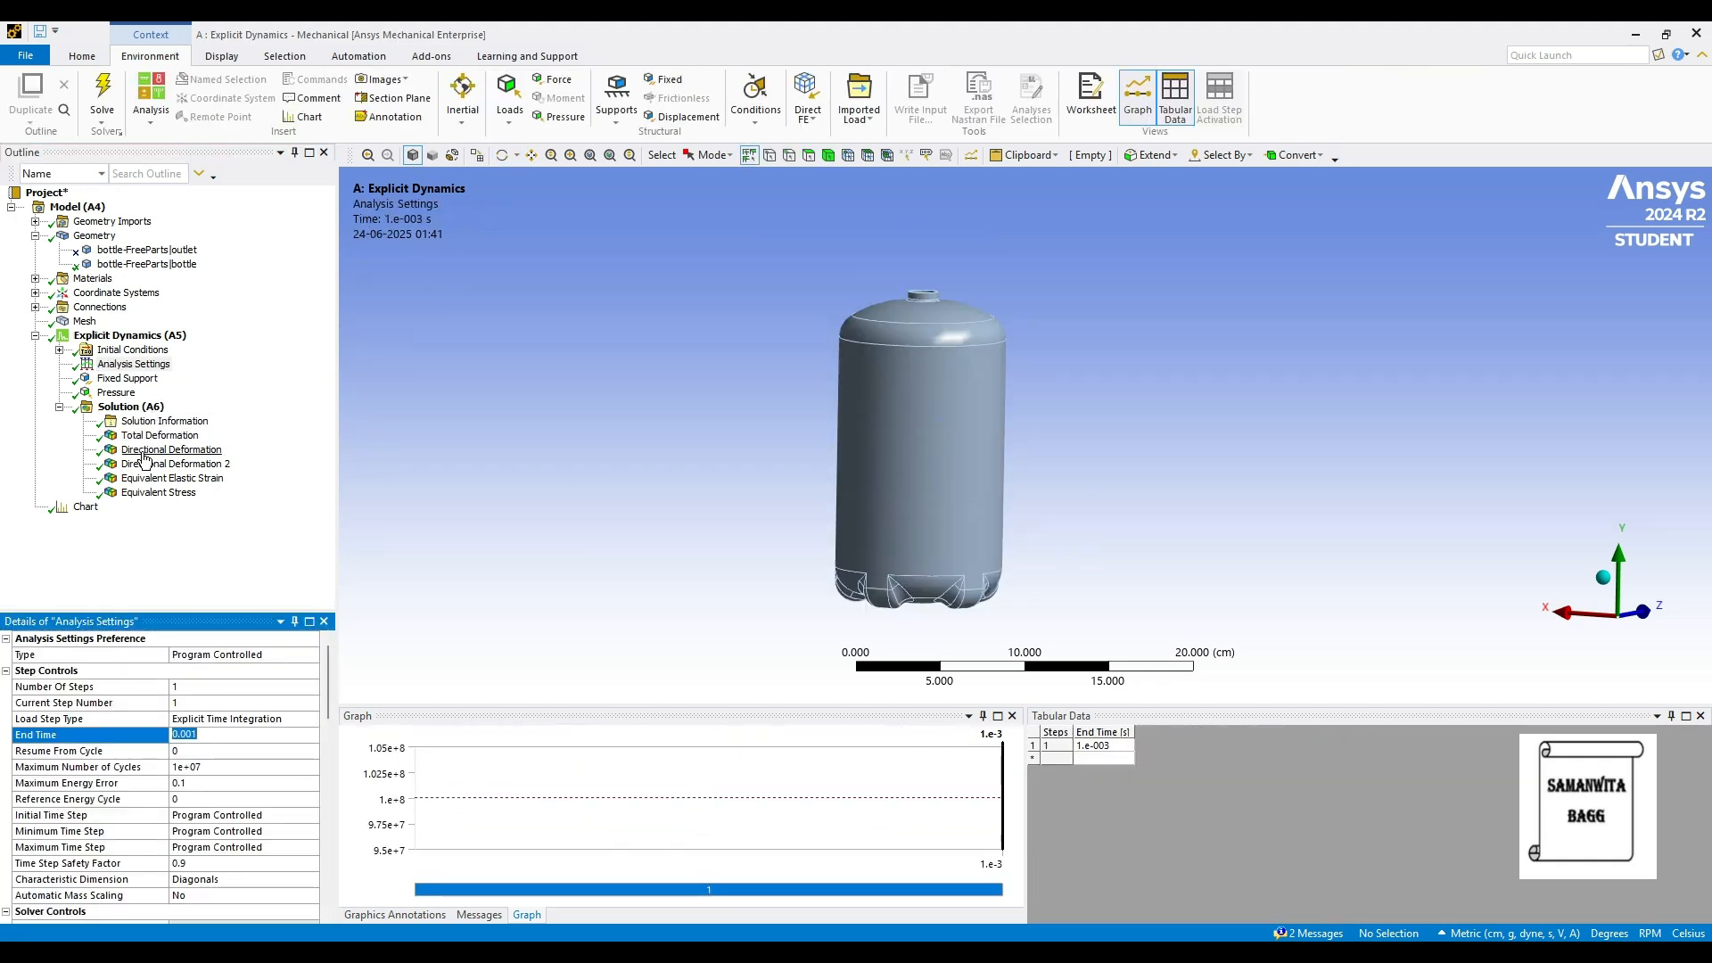
{"action": "left_click", "coordinate": [187, 450]}
{"action": "left_click", "coordinate": [160, 435]}
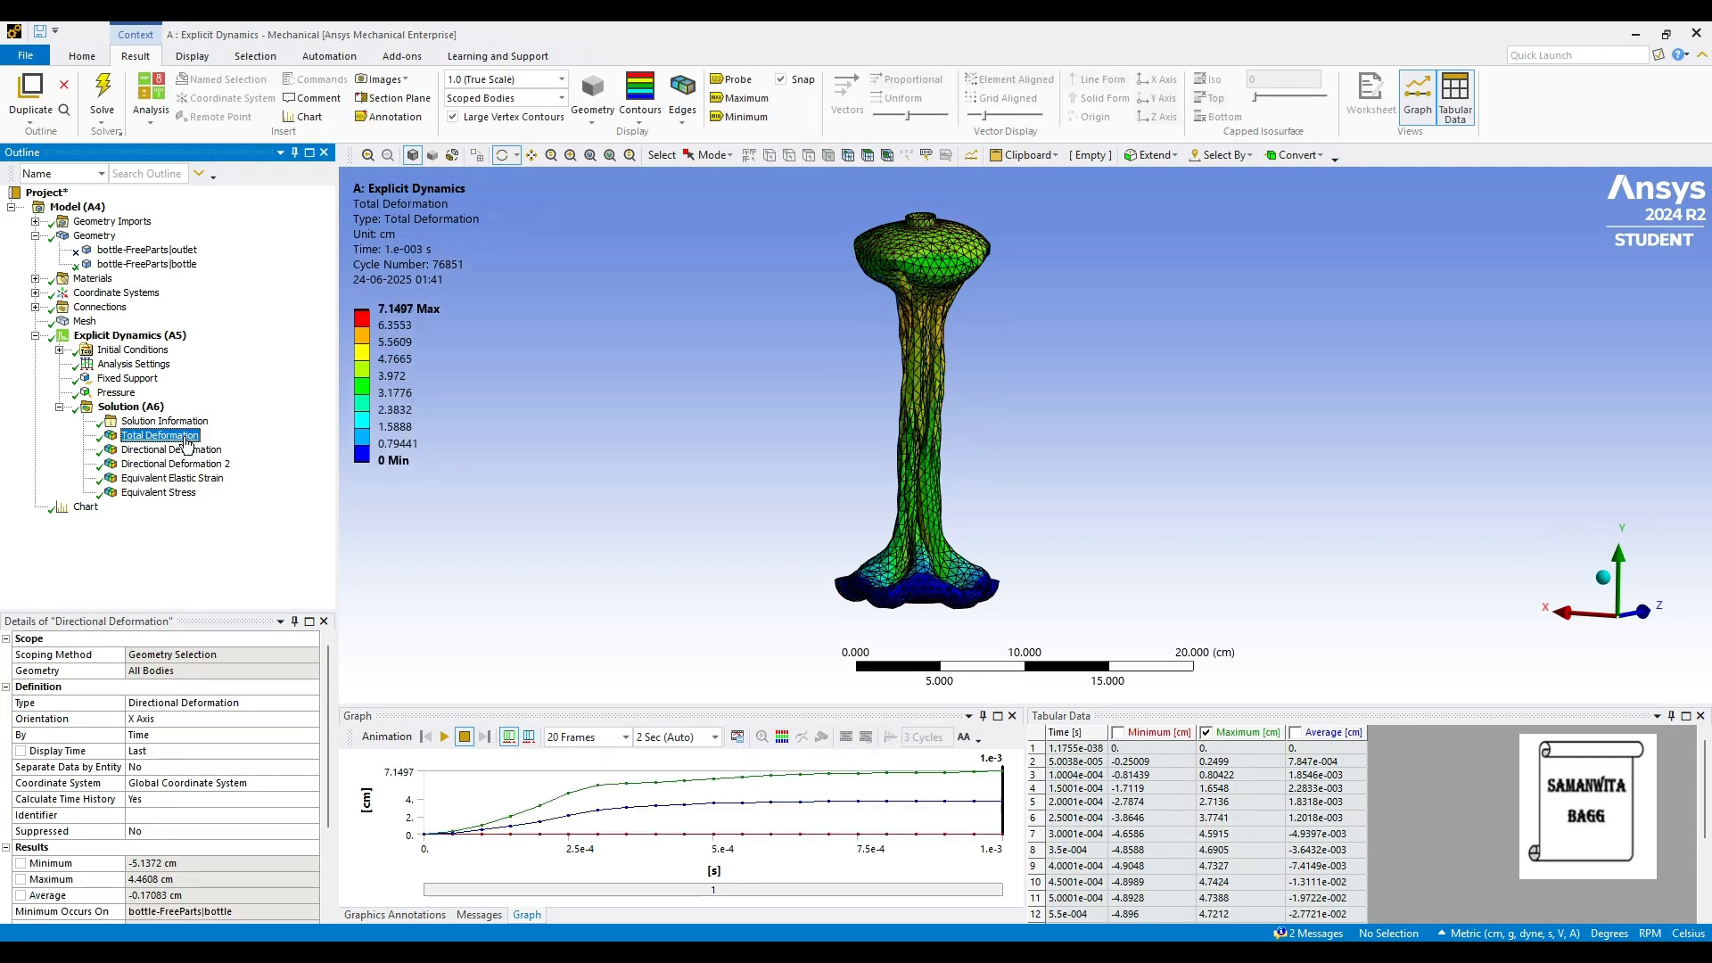